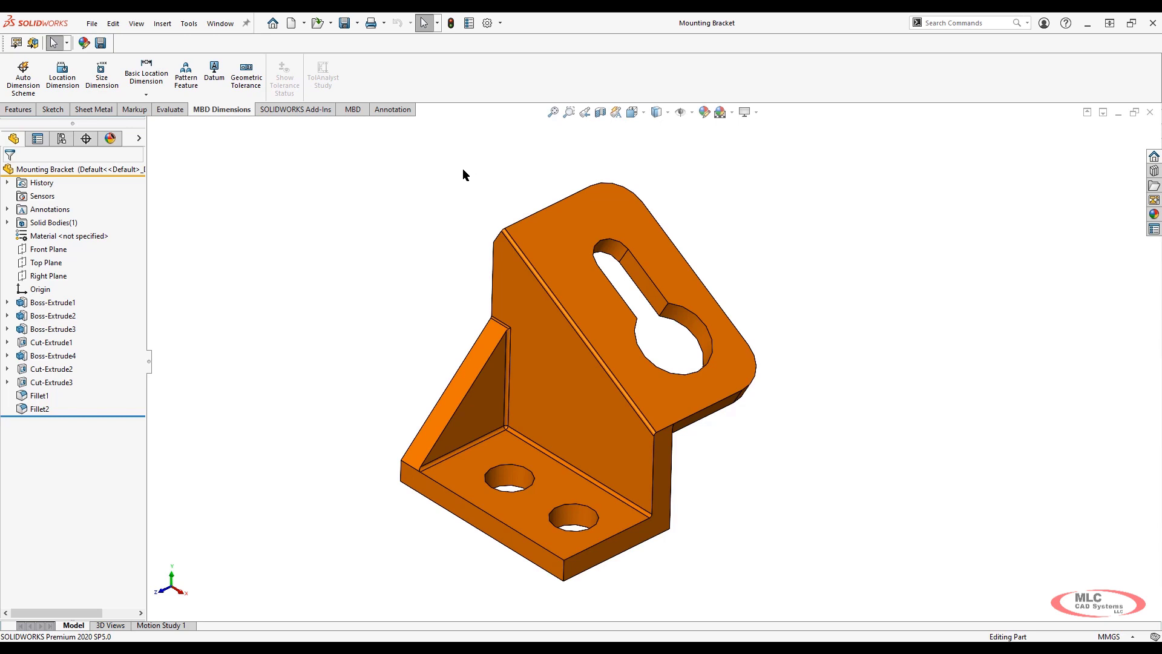
- Show the feature dimensions on the whole mounting bracket
left_click(7, 210)
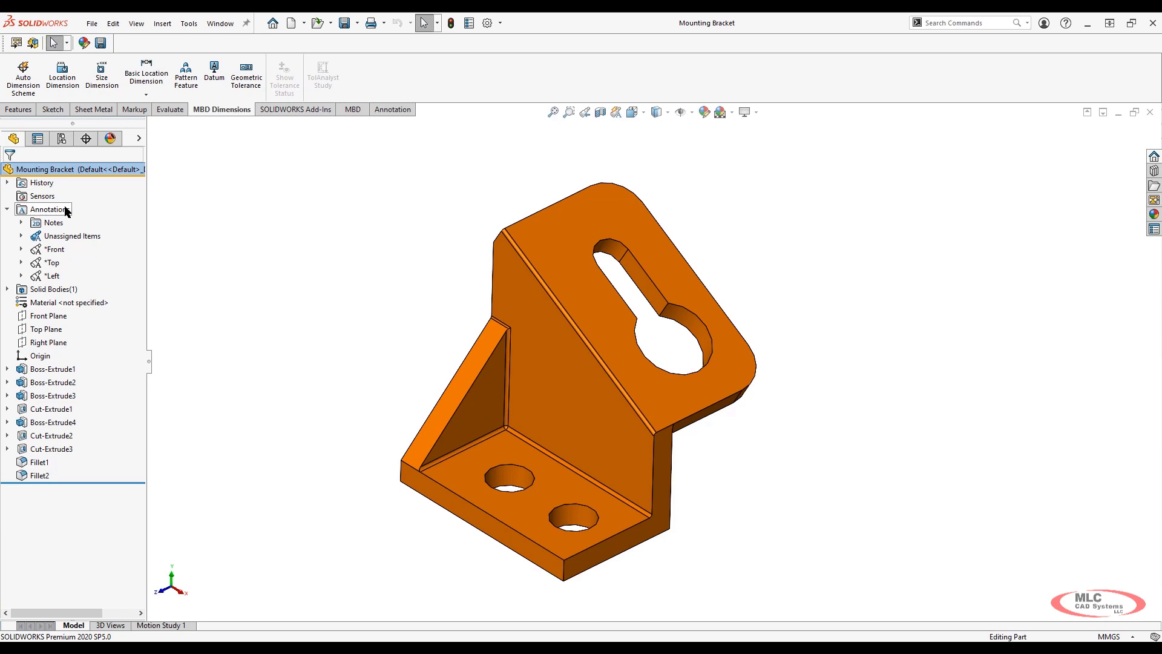
right_click(64, 208)
left_click(117, 247)
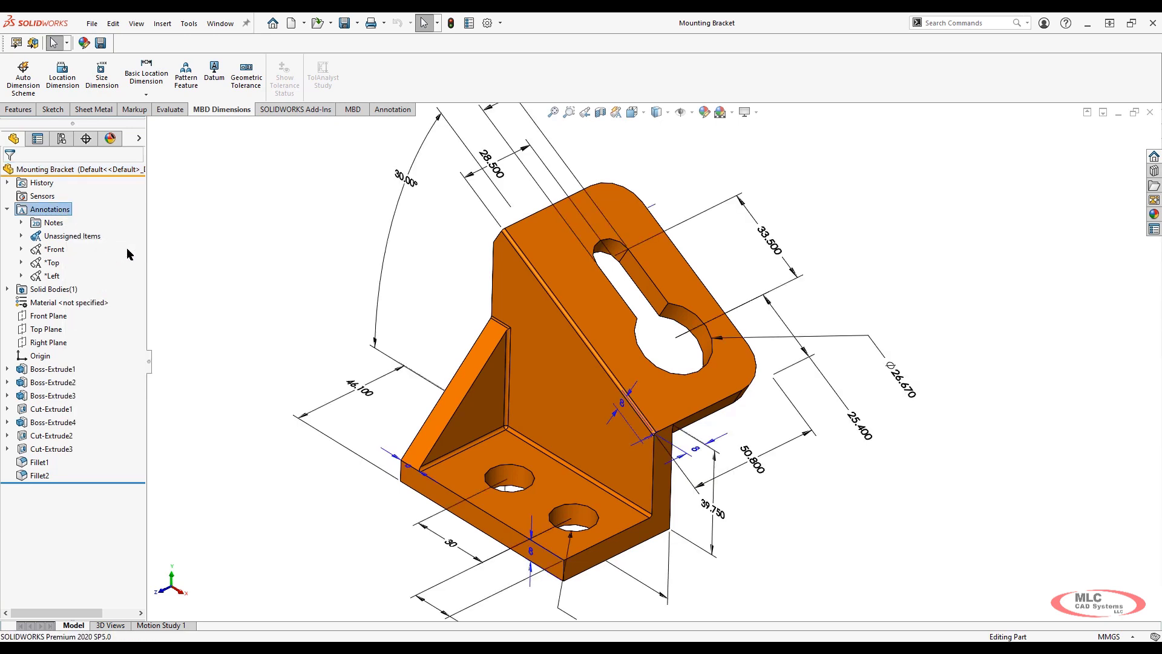
key("f")
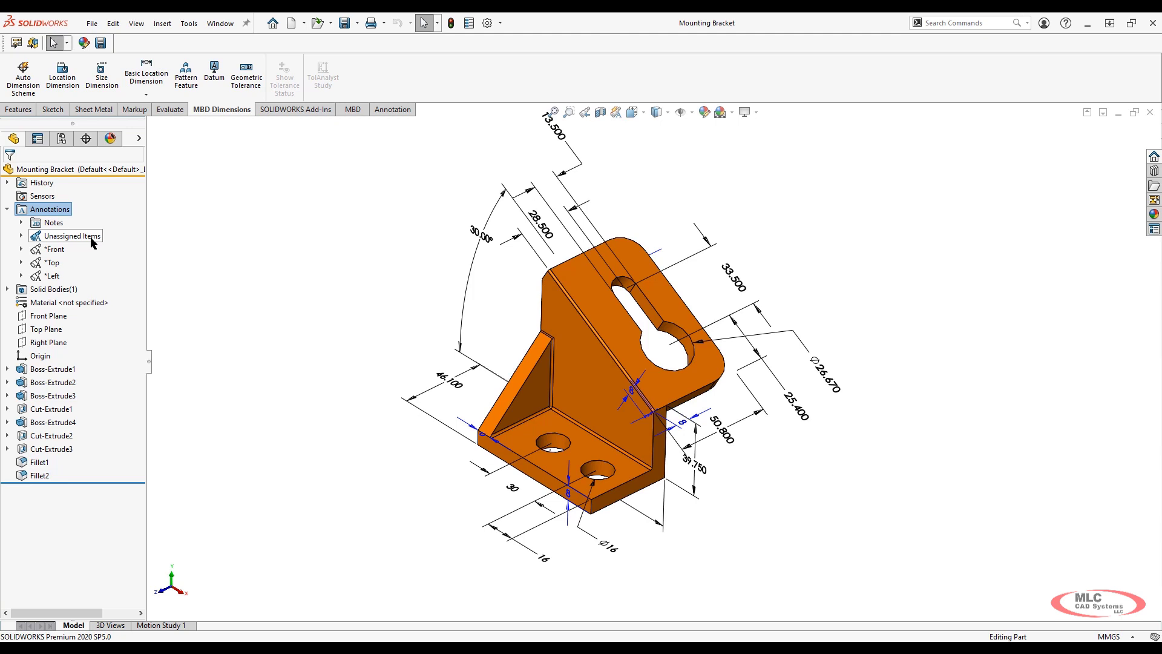
- Examine each dimension listed under Unassigned Items and identify which bracket feature it belongs to
left_click(21, 235)
left_click(97, 250)
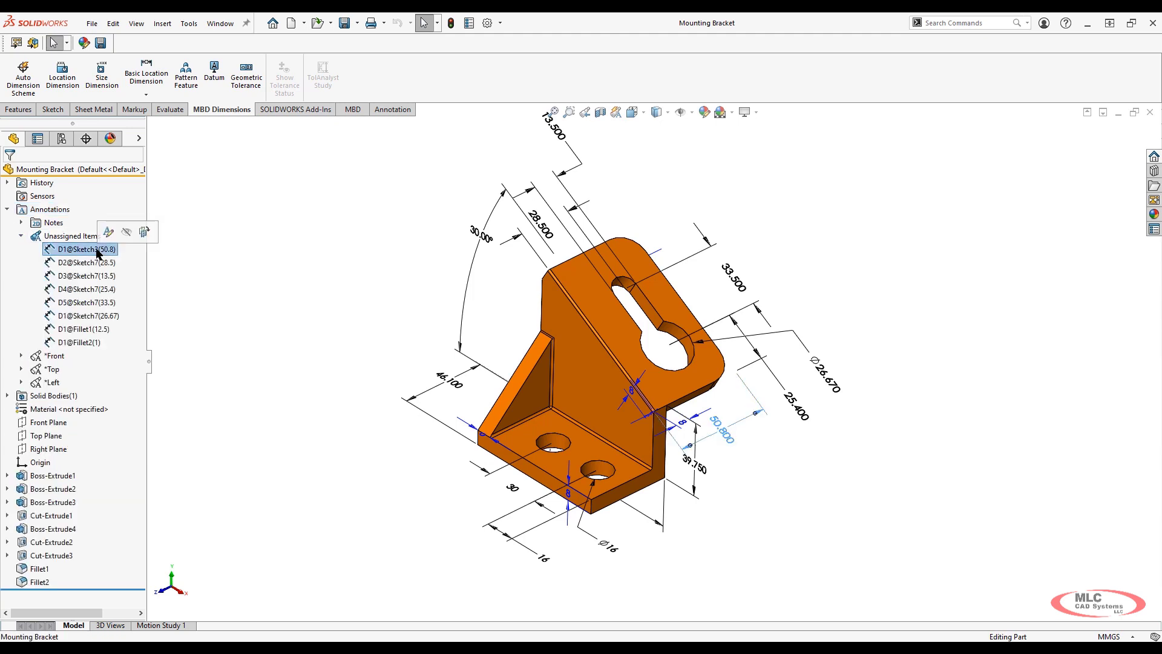
left_click(96, 263)
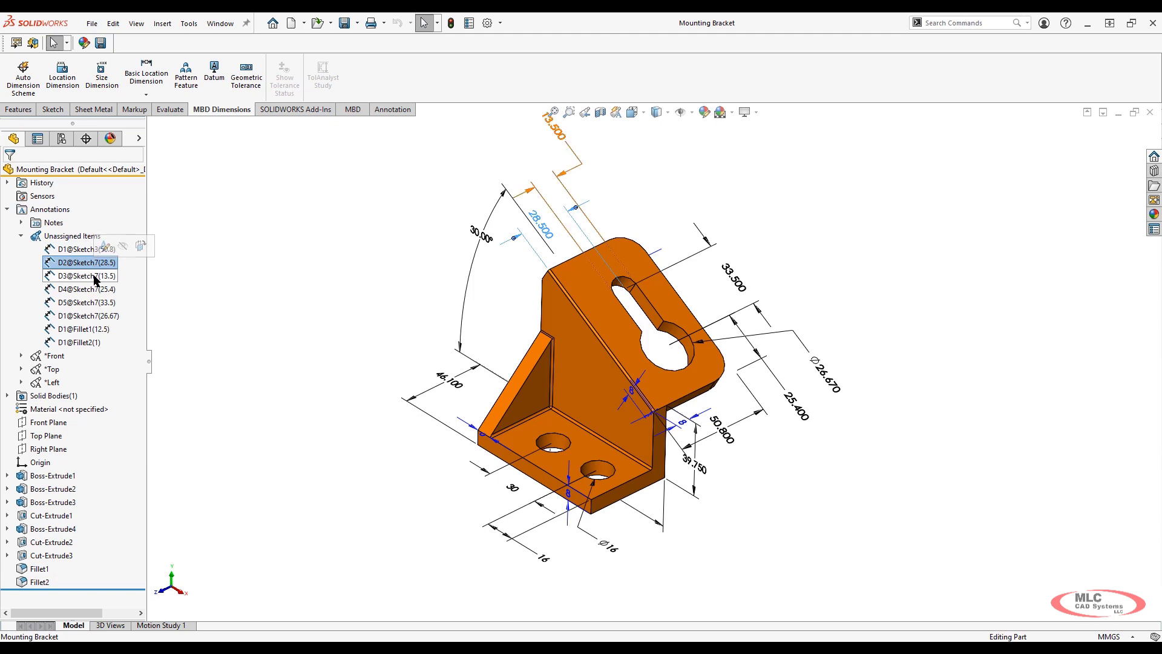
left_click(95, 276)
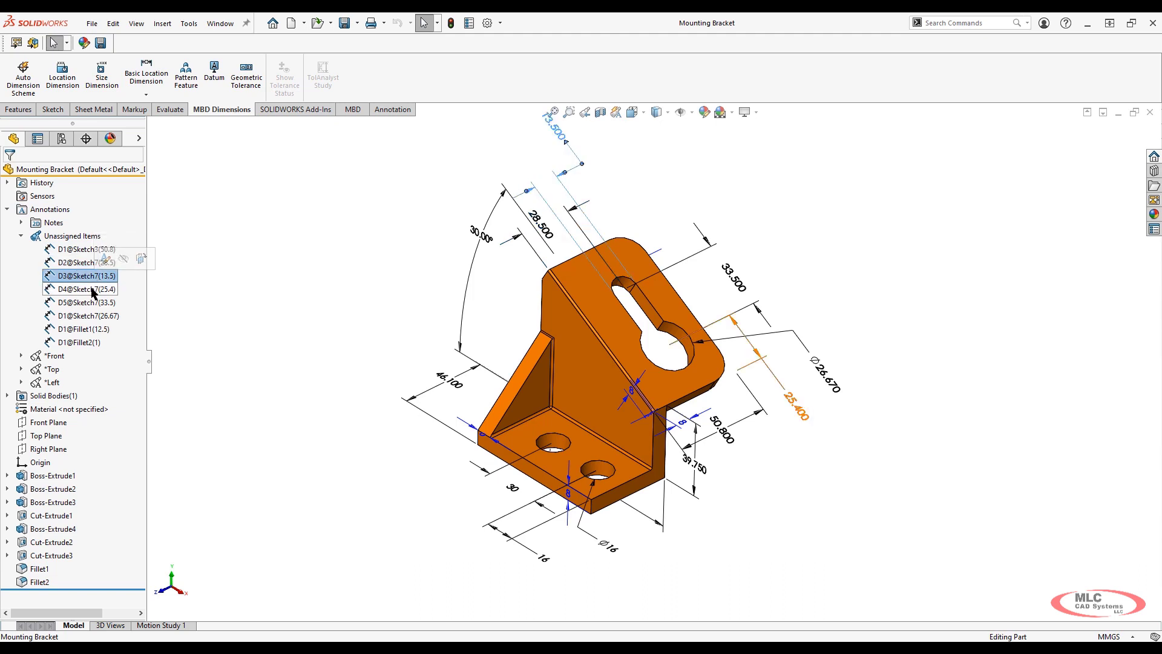
left_click(95, 289)
left_click(95, 304)
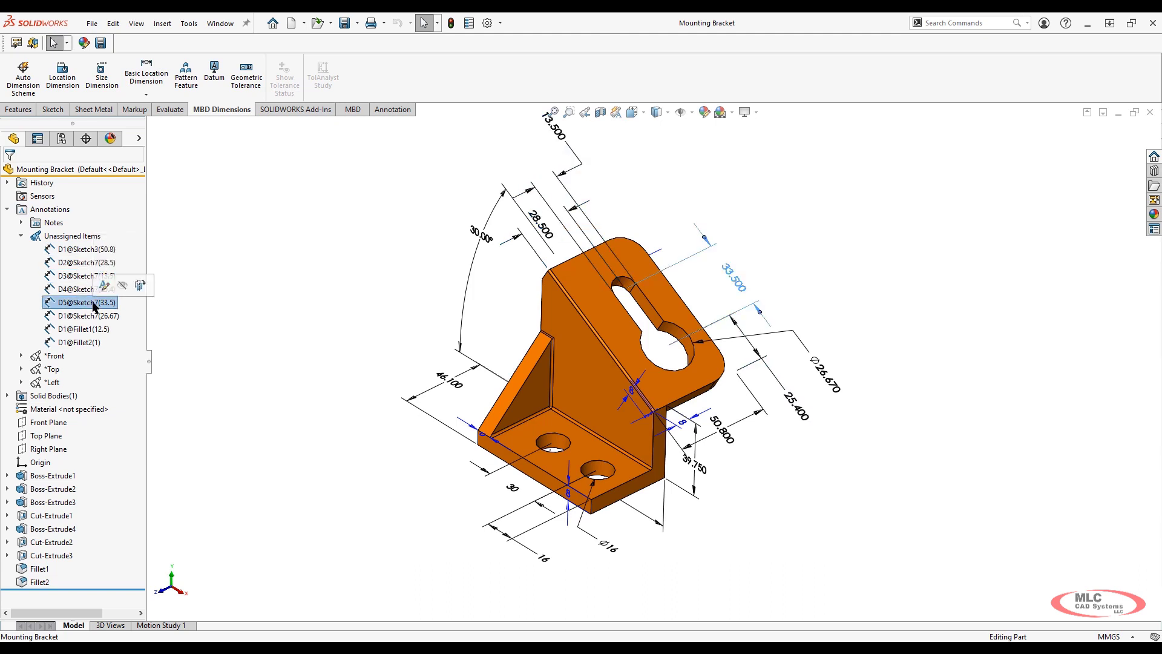
left_click(94, 317)
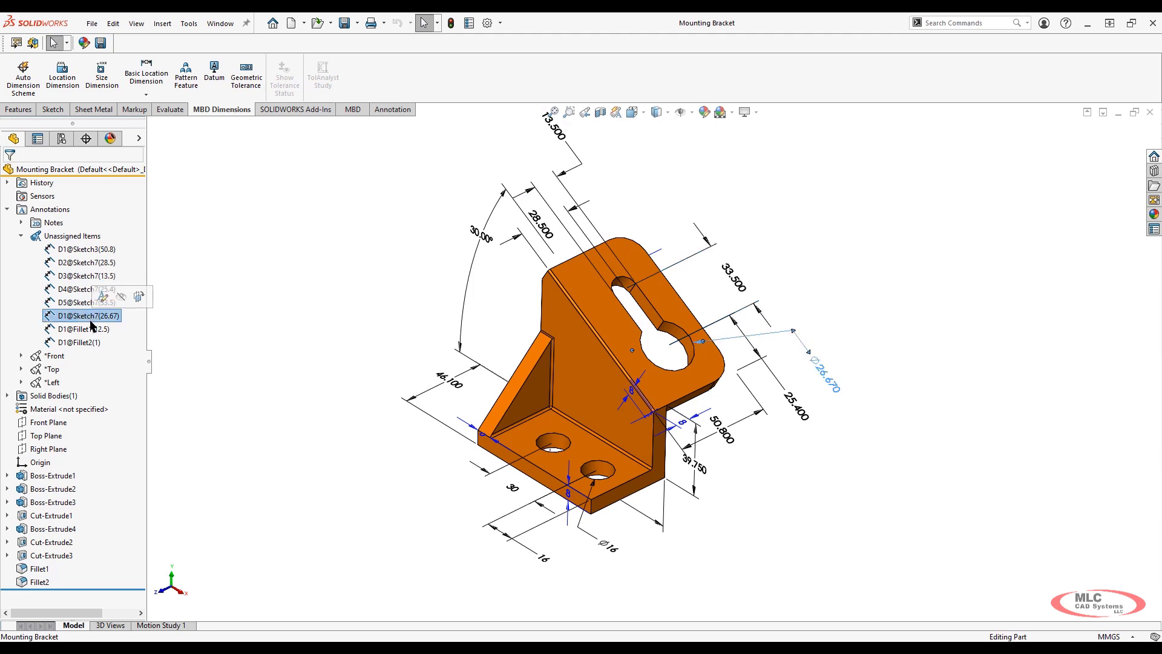
left_click(88, 328)
left_click(78, 342)
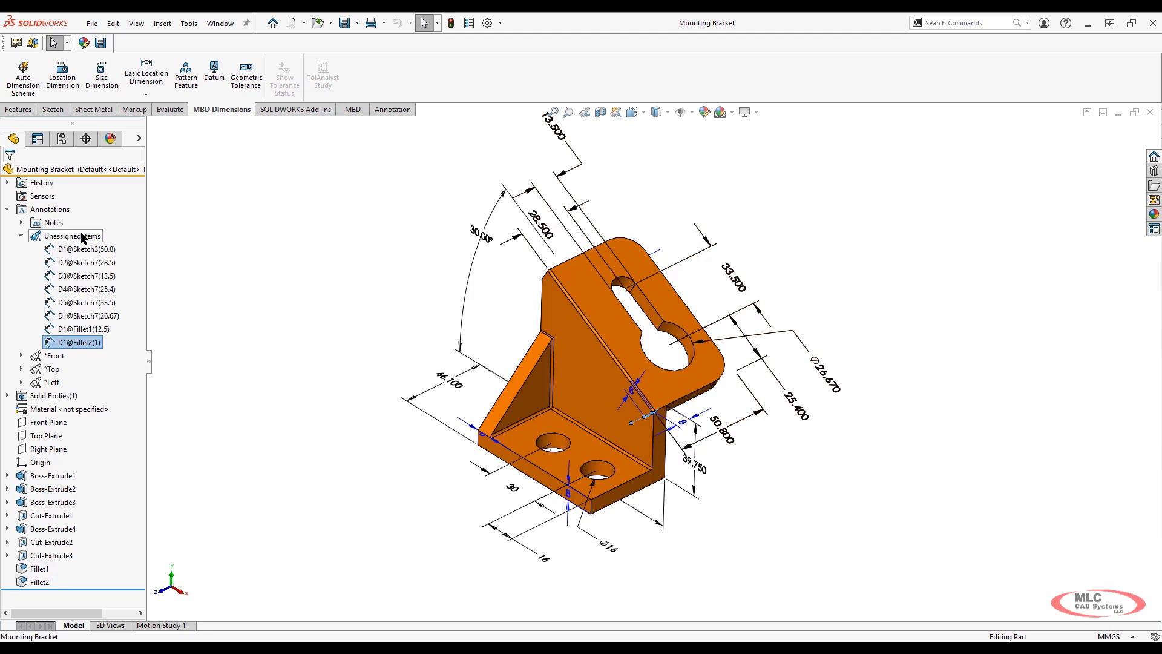
left_click(227, 245)
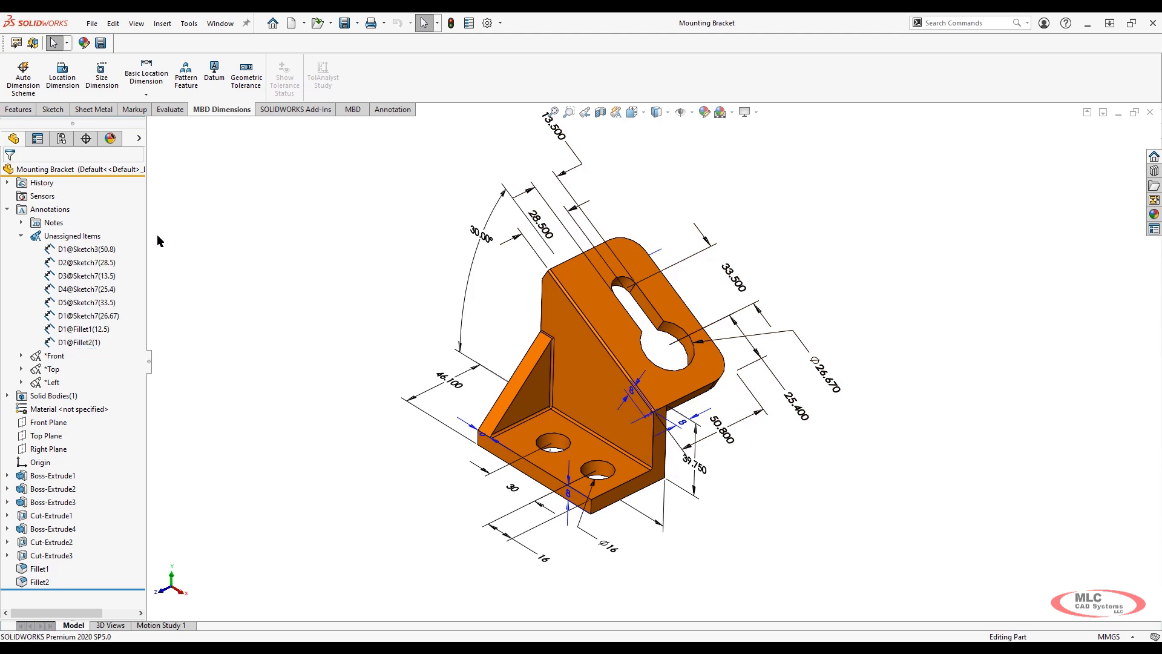
- Insert an annotation view whose viewing direction is defined by selecting the angled face with the keyhole slot
right_click(50, 208)
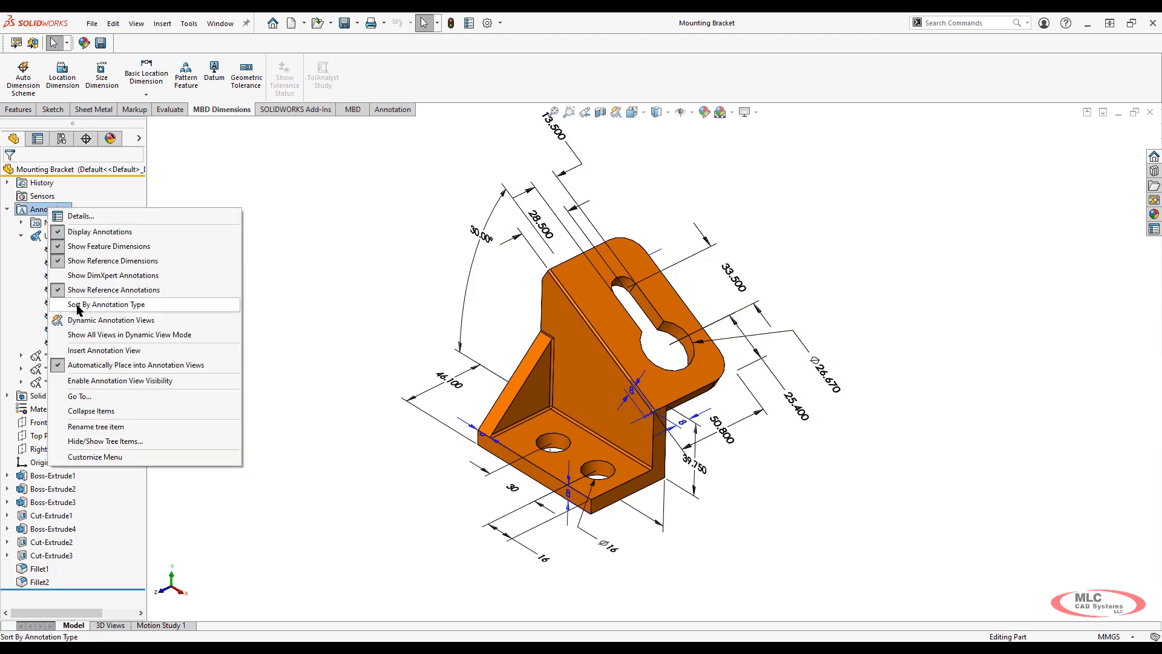
left_click(80, 353)
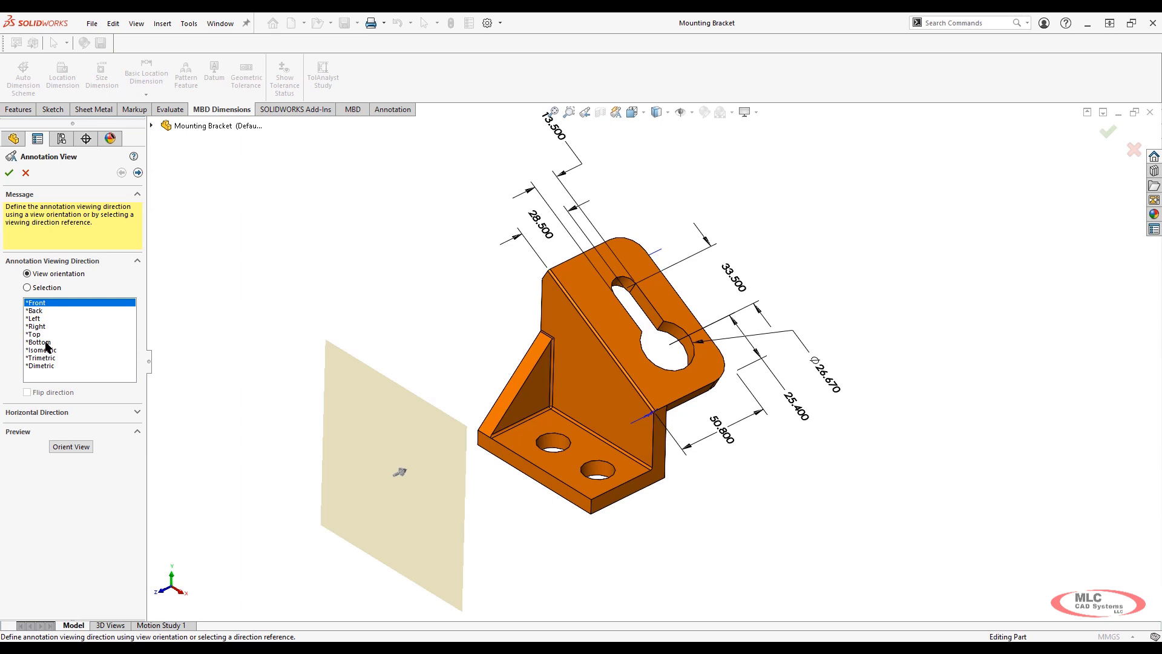
left_click(28, 288)
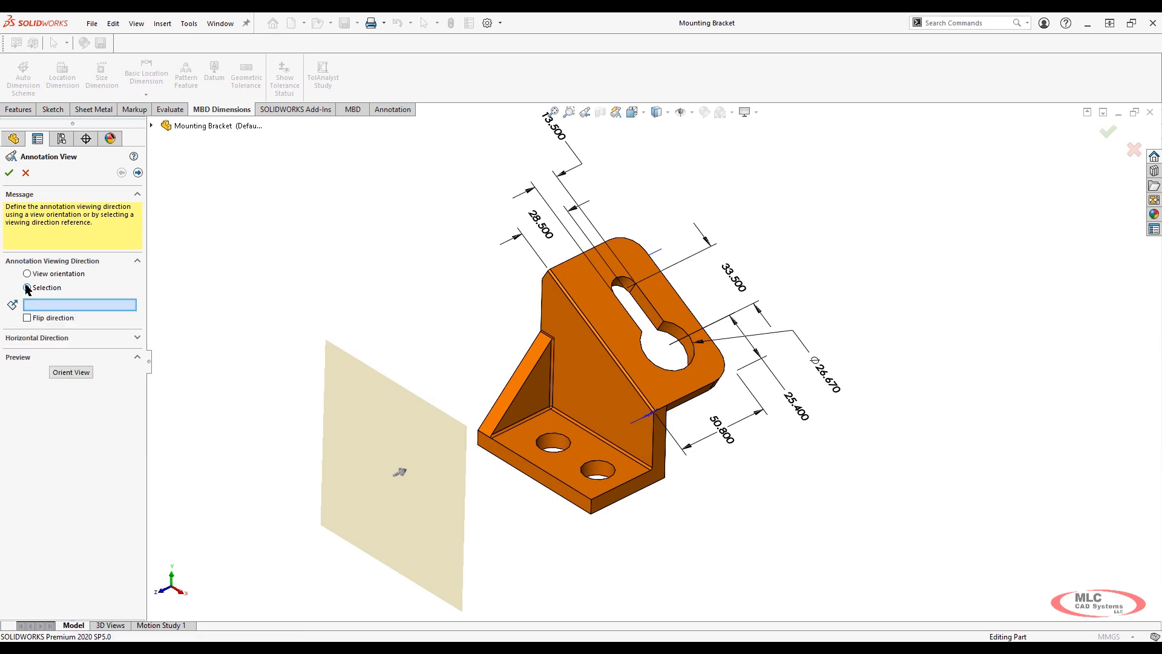
left_click(590, 283)
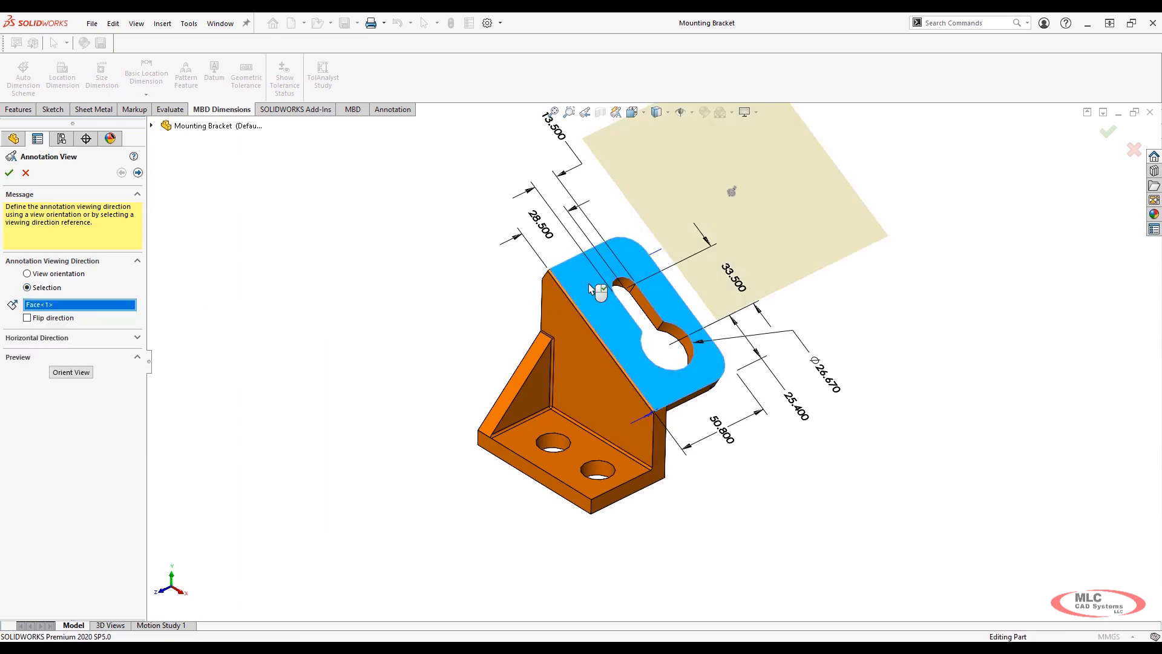
key("Return")
- Show the Unassigned Items dimensions on the model
middle_click_drag(637, 348, 623, 377)
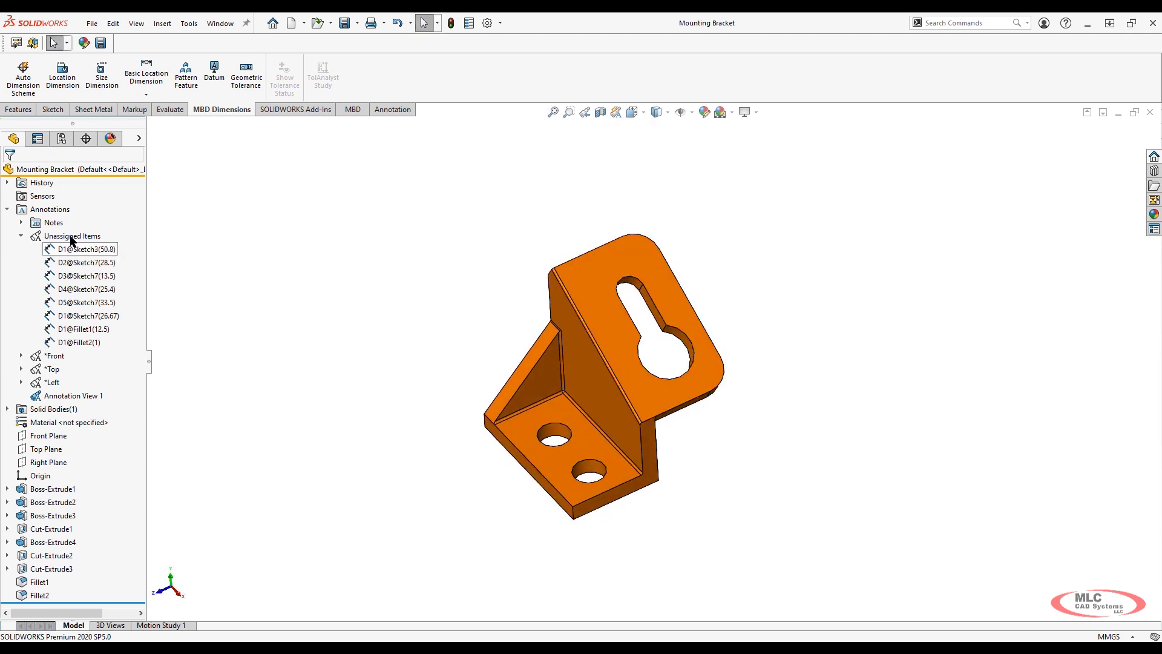
right_click(60, 237)
left_click(89, 259)
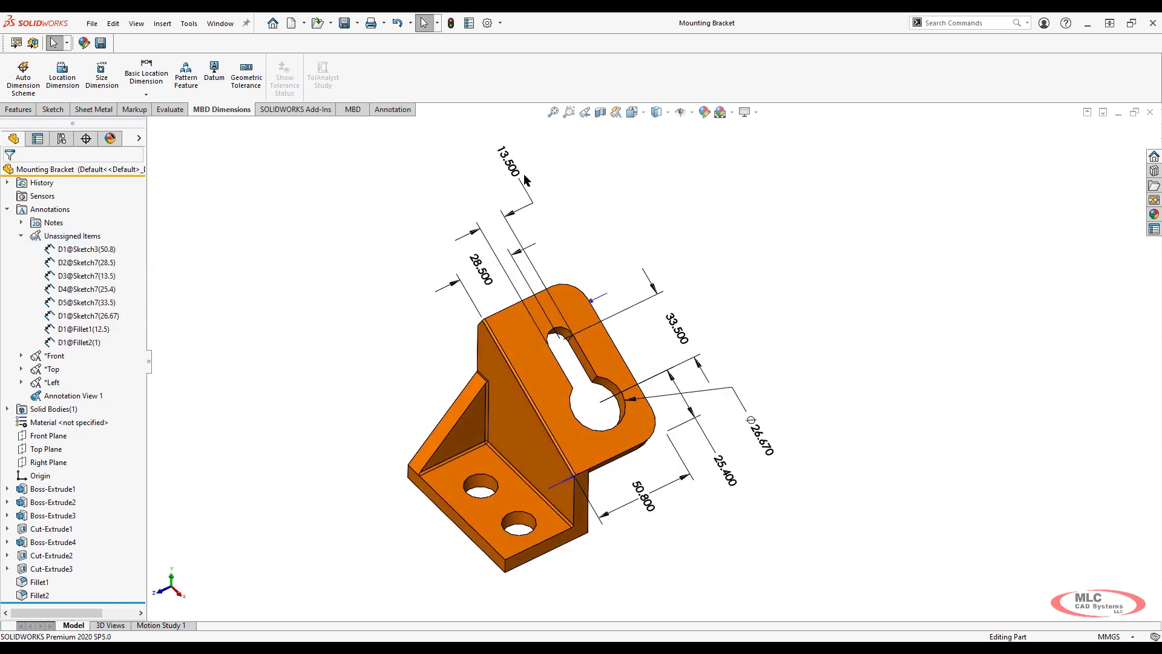
- Assign the keyhole slot and angled plate dimensions, including the corner radius, to Annotation View 1
left_click(511, 165)
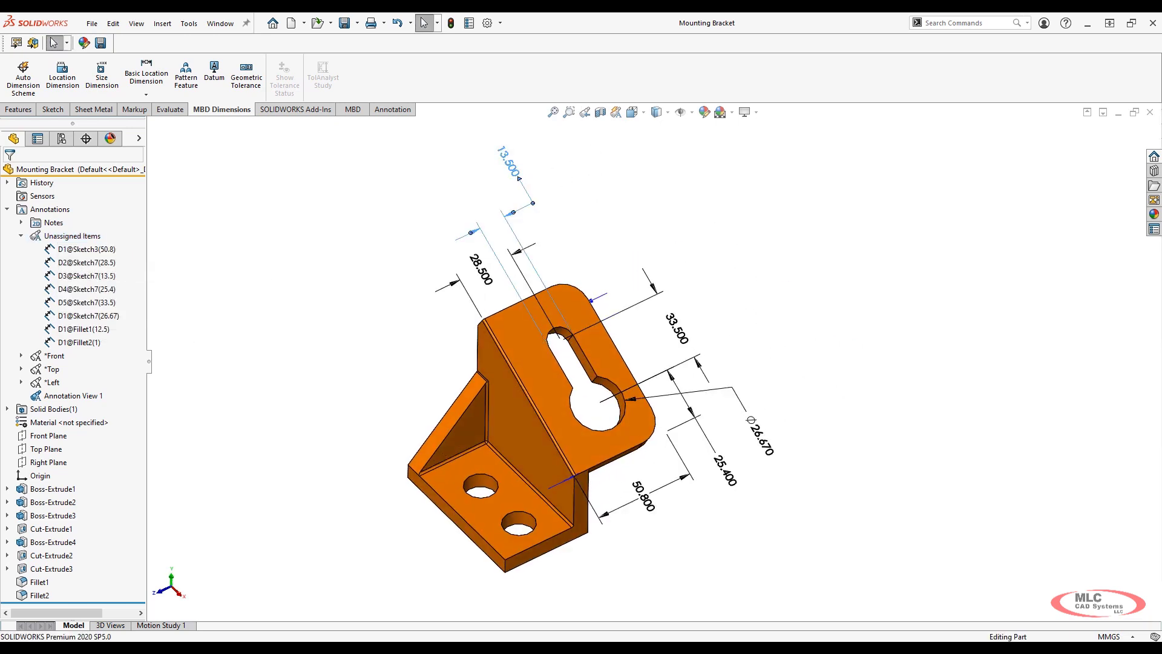
left_click(488, 280, "ctrl")
left_click(681, 335, "ctrl")
left_click(590, 312, "ctrl")
left_click(761, 435, "ctrl")
left_click(724, 471, "ctrl")
left_click(647, 496, "ctrl")
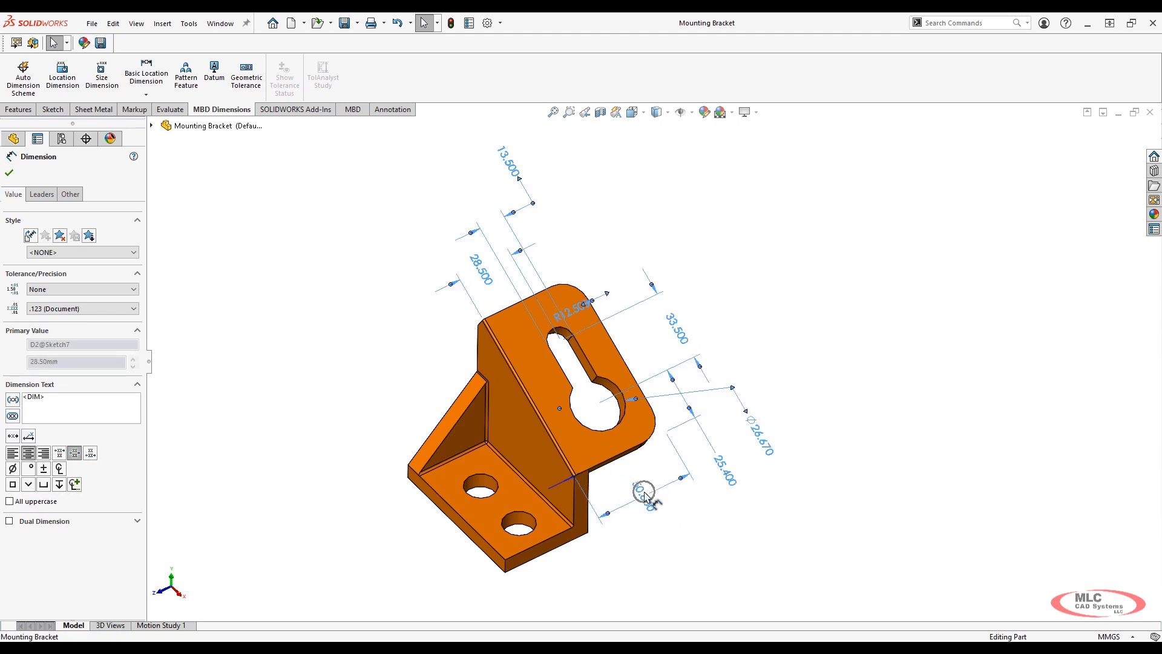
right_click(645, 495)
left_click(671, 467)
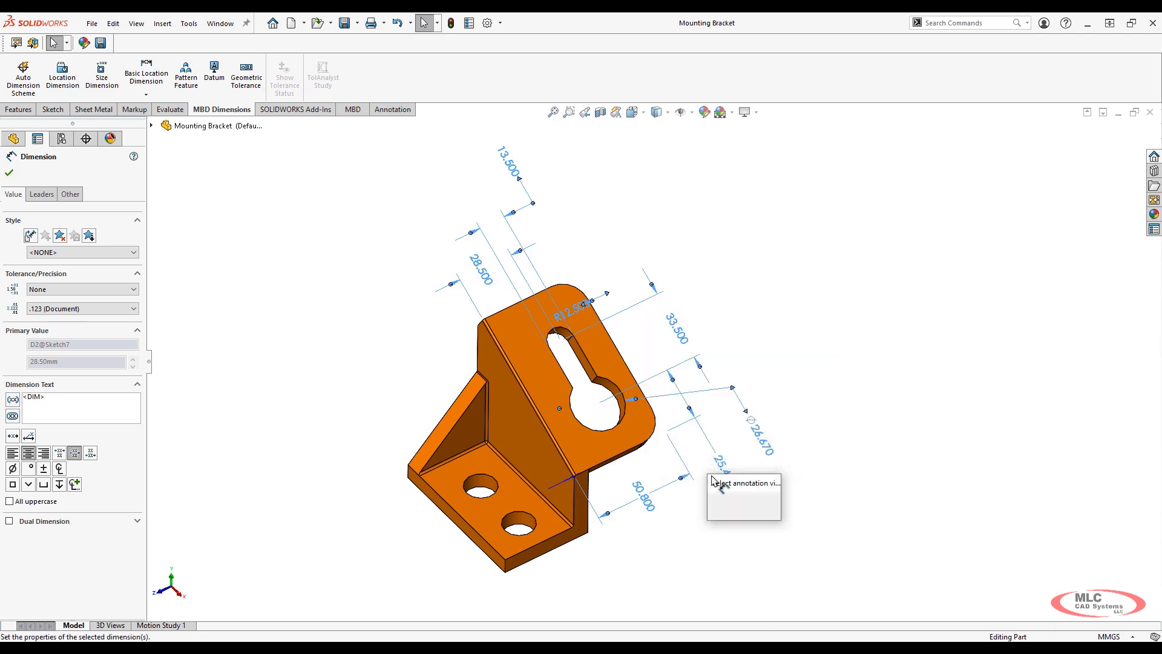
left_click(741, 507)
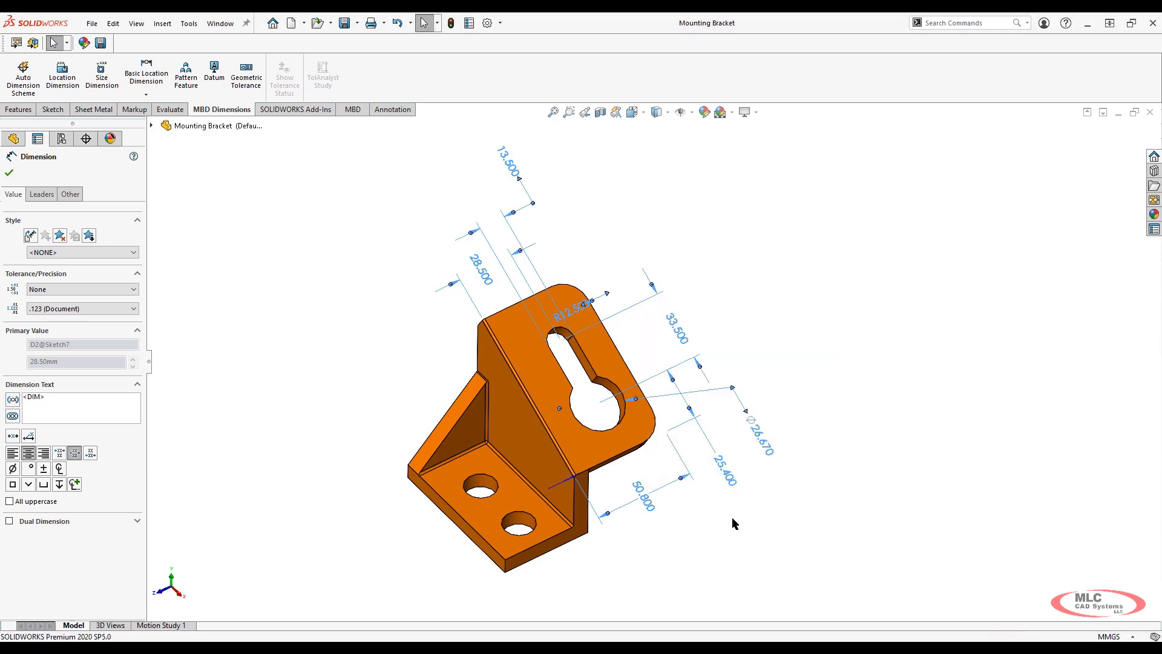
left_click(732, 517)
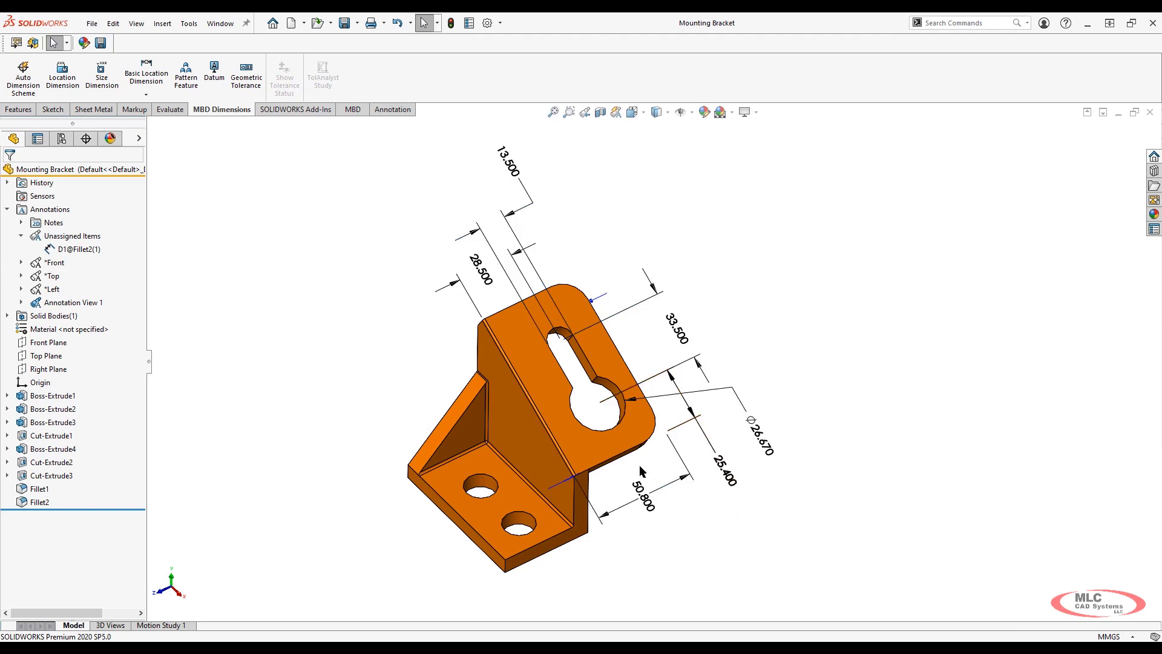
- Hide the Unassigned Items and rename Annotation View 1 as Aux
right_click(72, 236)
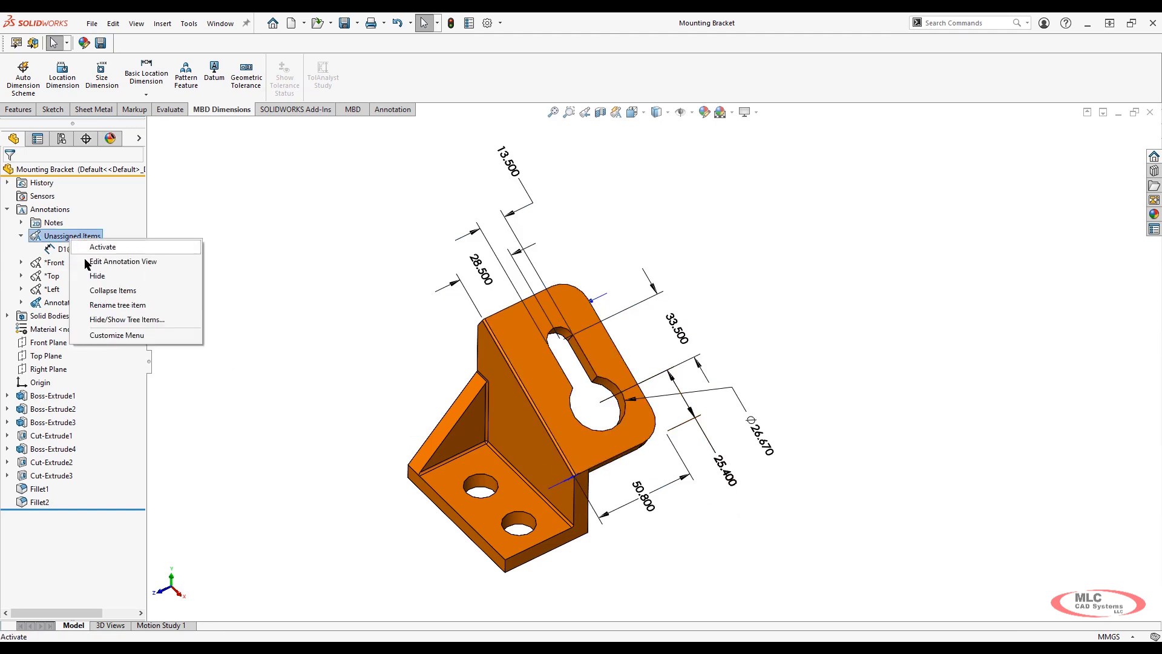
left_click(91, 276)
left_click(58, 304)
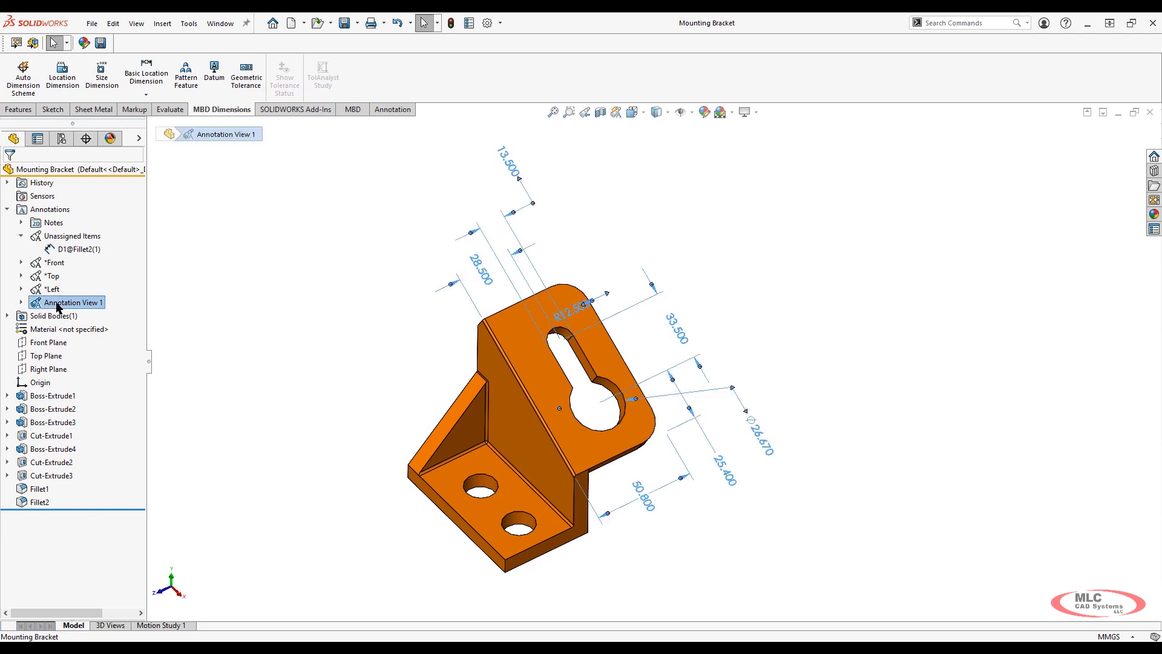
left_click(59, 306)
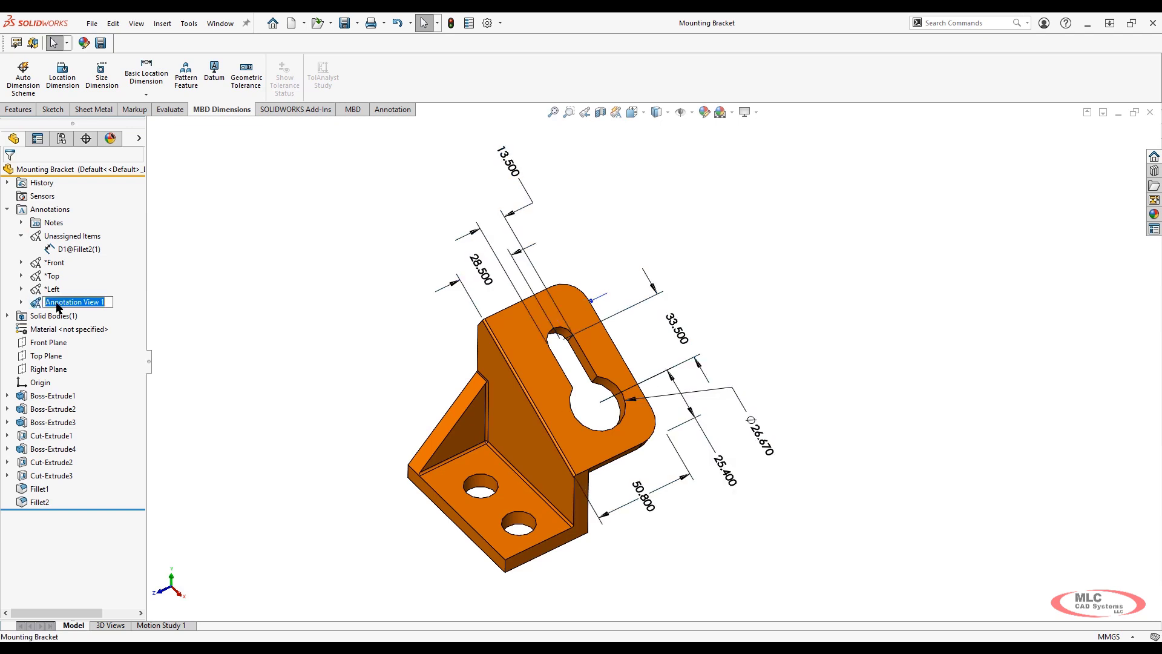
type("Aux")
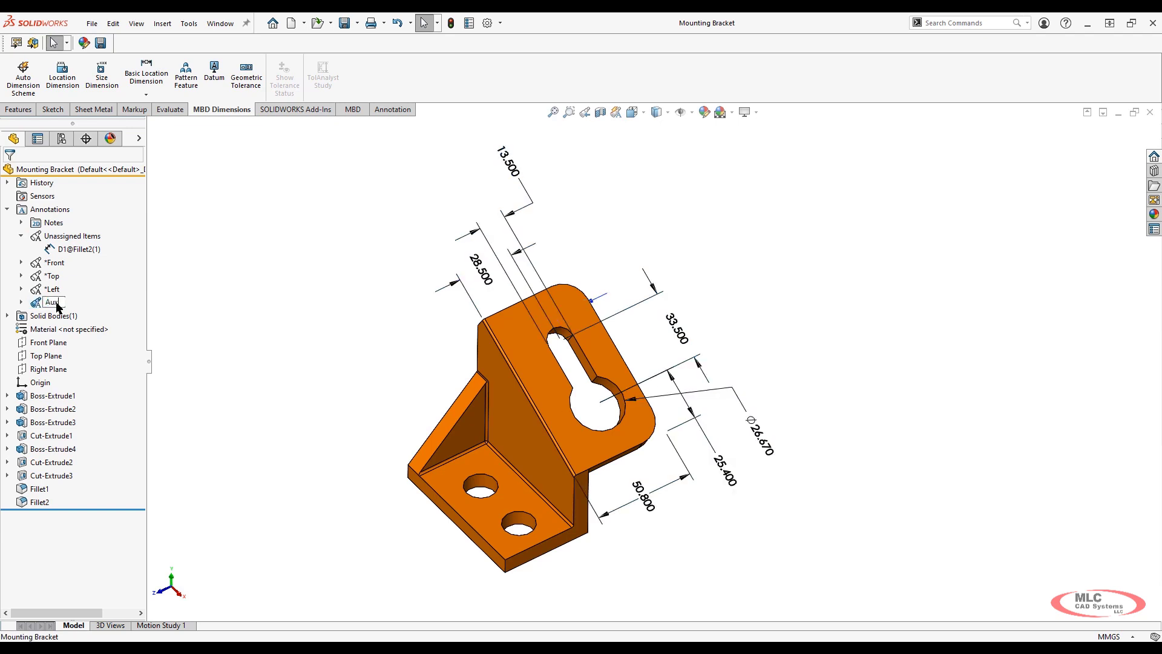
key("Return")
- Orient the model to the Aux view and reposition the corner radius, 50.8 mm and 25.4 mm dimensions outside the plate
right_click(58, 302)
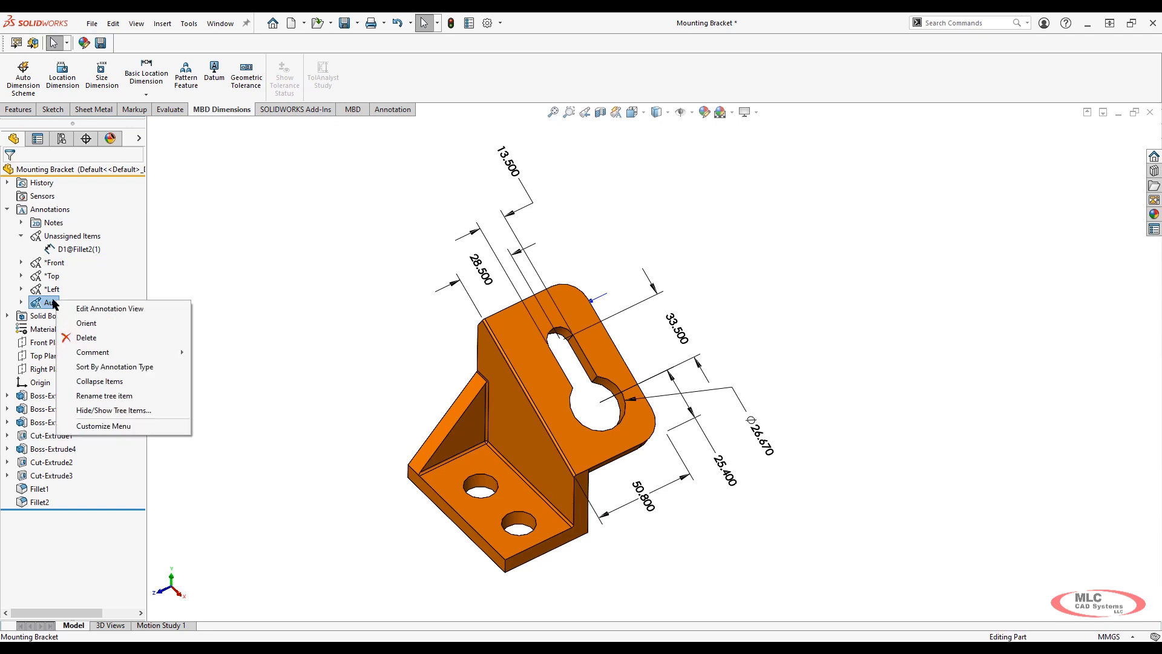
left_click(103, 322)
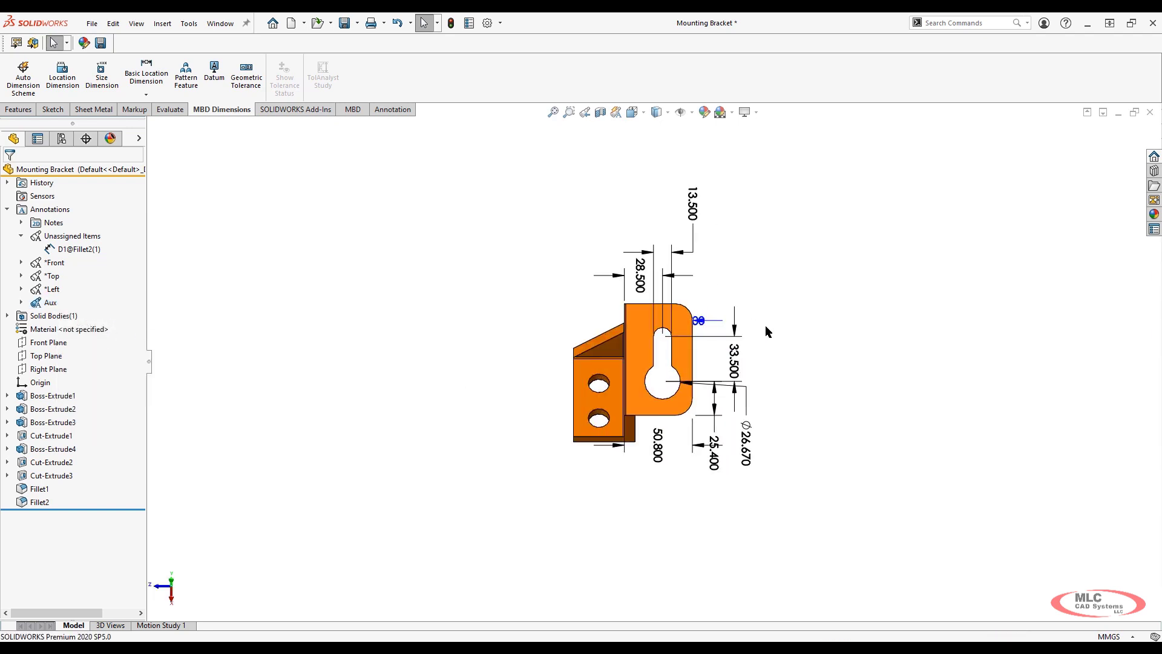
scroll(781, 375, "down", 3)
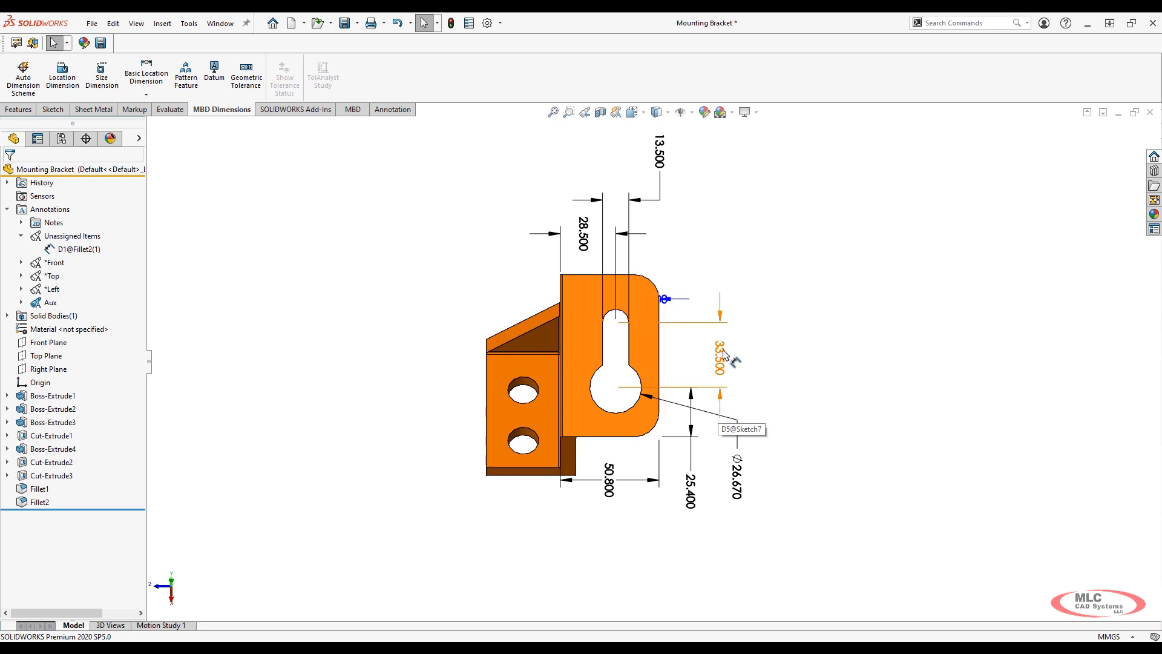
left_click_drag(666, 298, 743, 258)
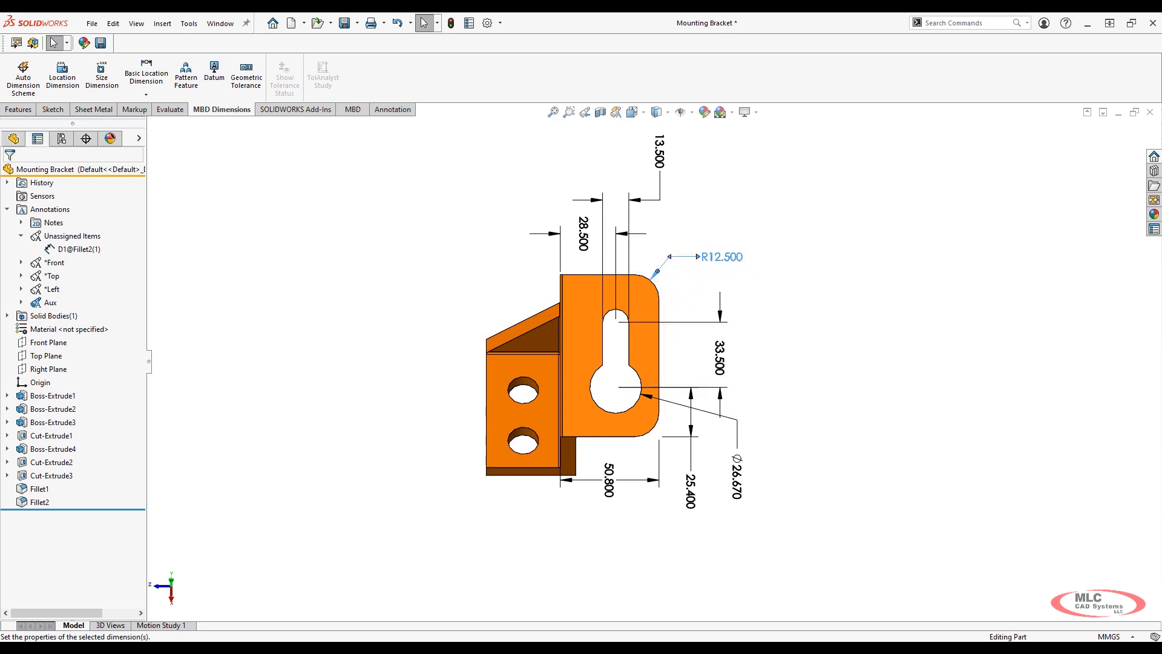
left_click_drag(609, 481, 611, 504)
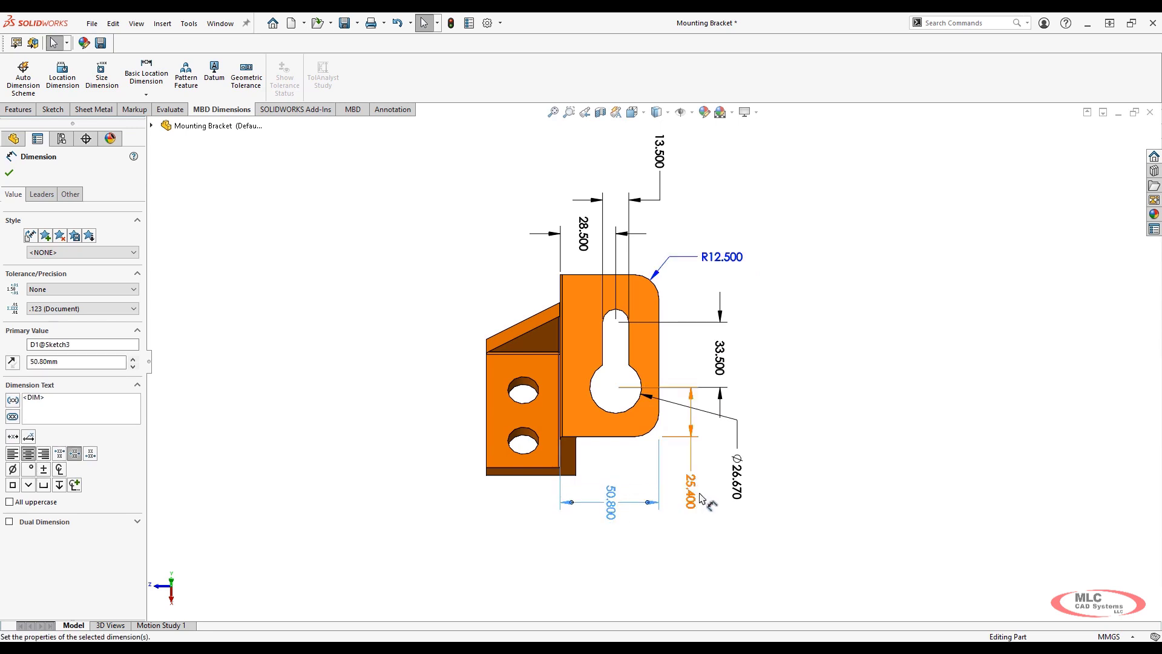
left_click_drag(700, 497, 698, 498)
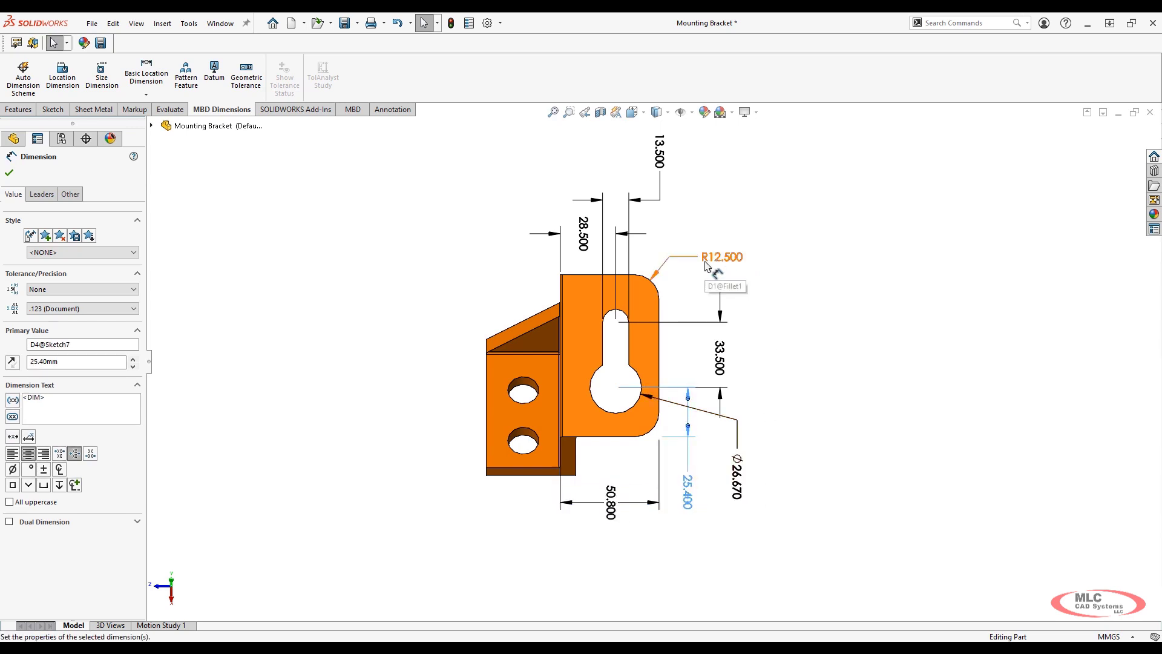
- Add the prefix 2X to the angled plate's corner radius dimension text
scroll(711, 266, "down", 1)
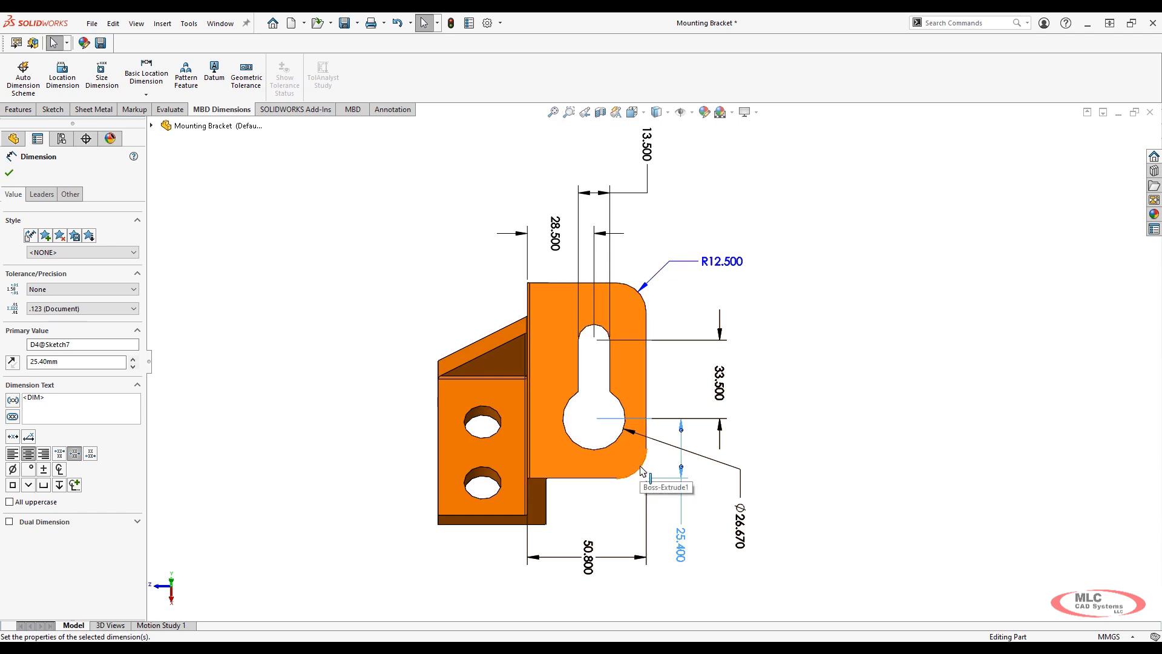
double_click(708, 262)
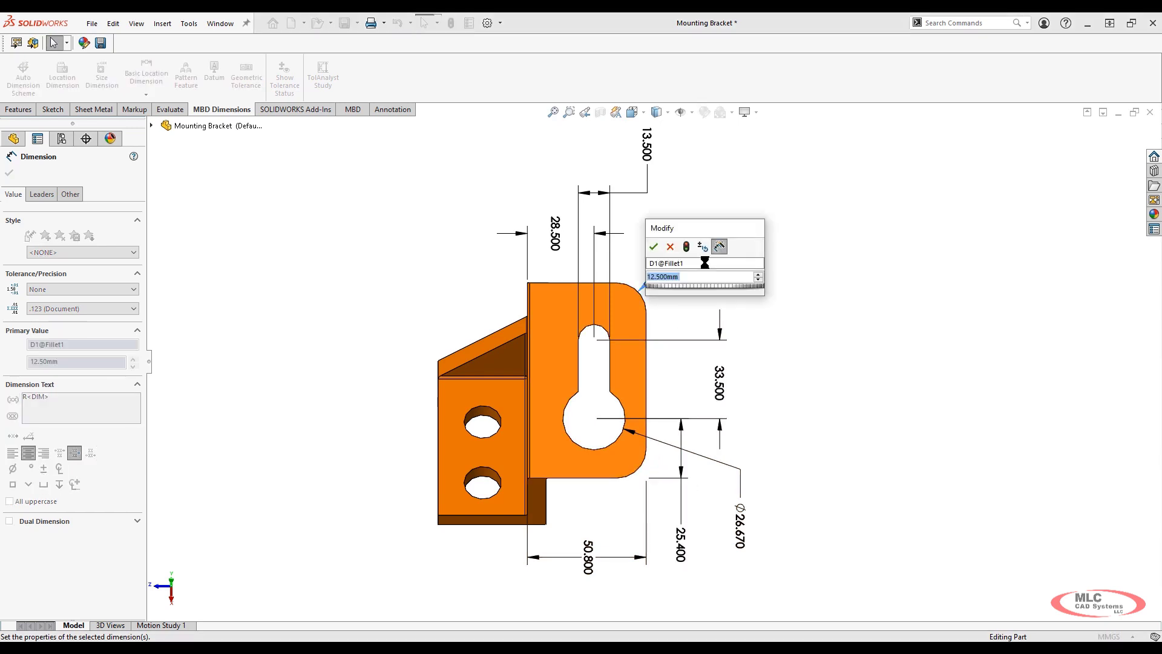
left_click(653, 246)
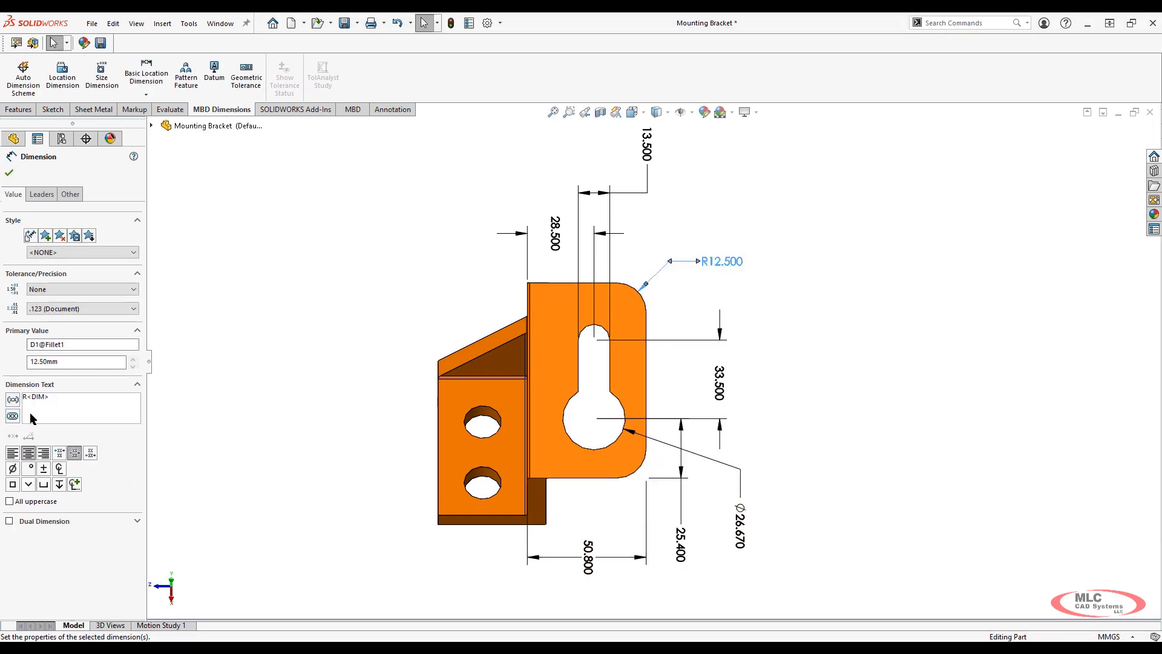
type("2X")
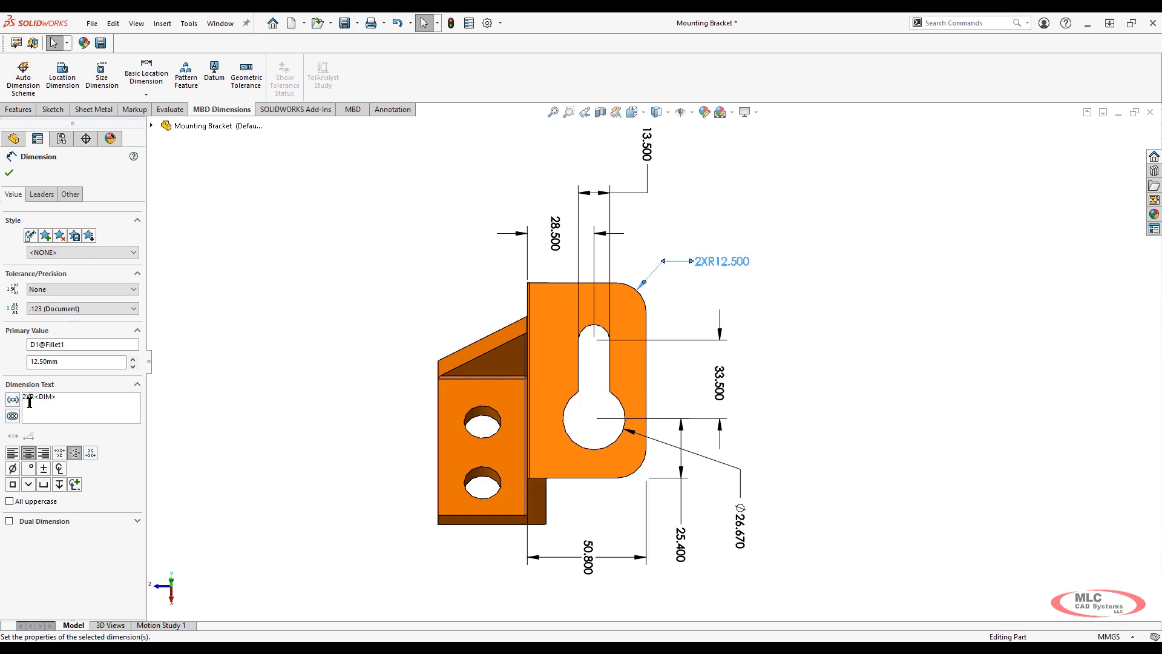
- Orient the model to the Front annotation view and move the 39.750, 30° and both 8 mm thickness dimensions to clear positions beside the part
left_click(9, 174)
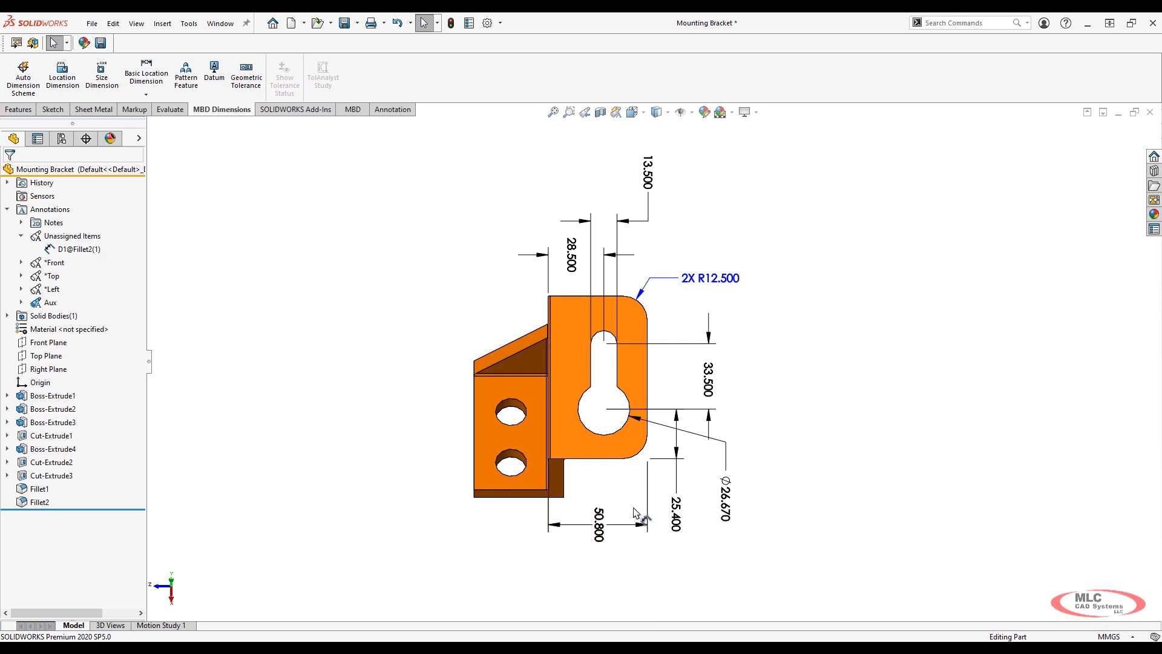
right_click(51, 265)
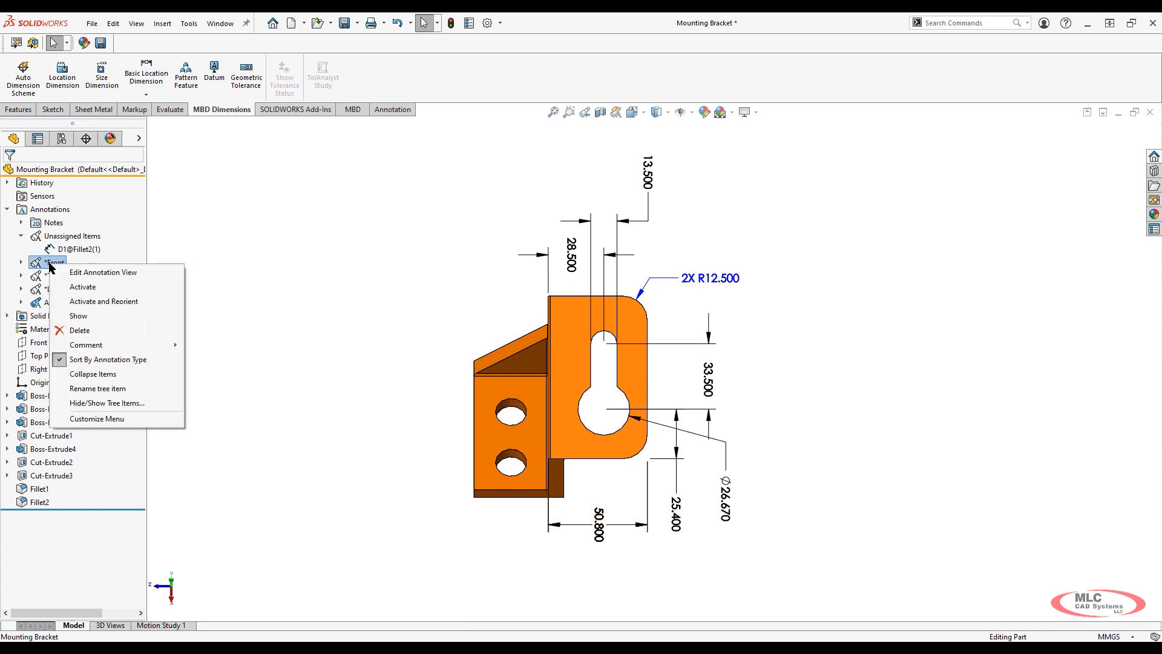
left_click(87, 303)
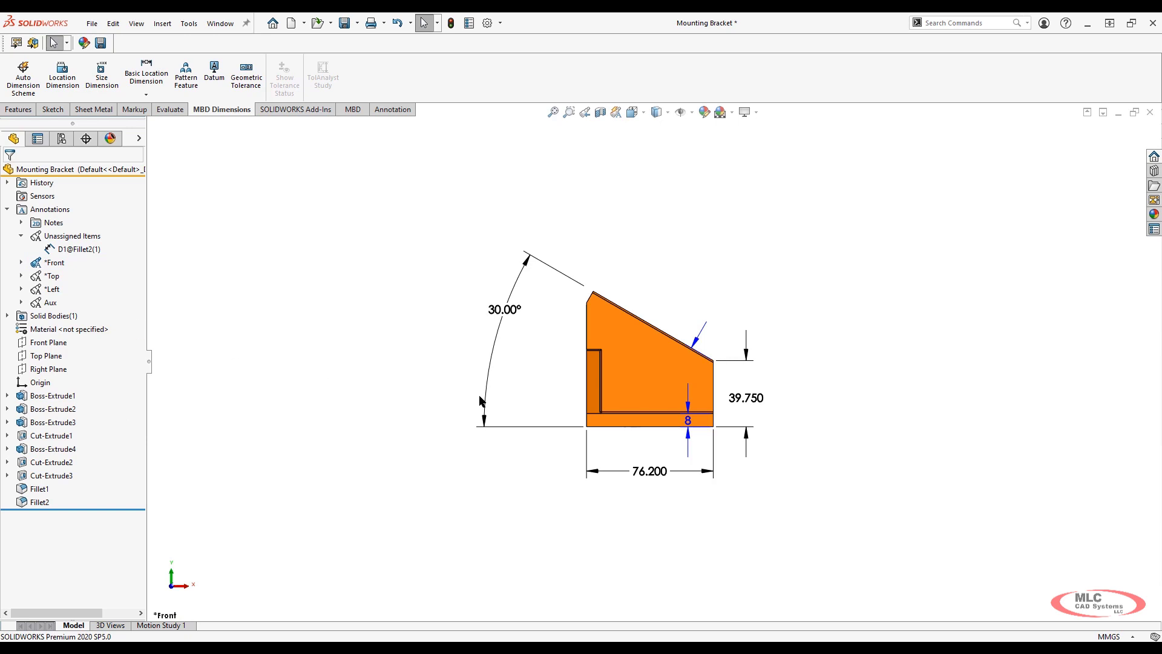
scroll(720, 416, "down", 3)
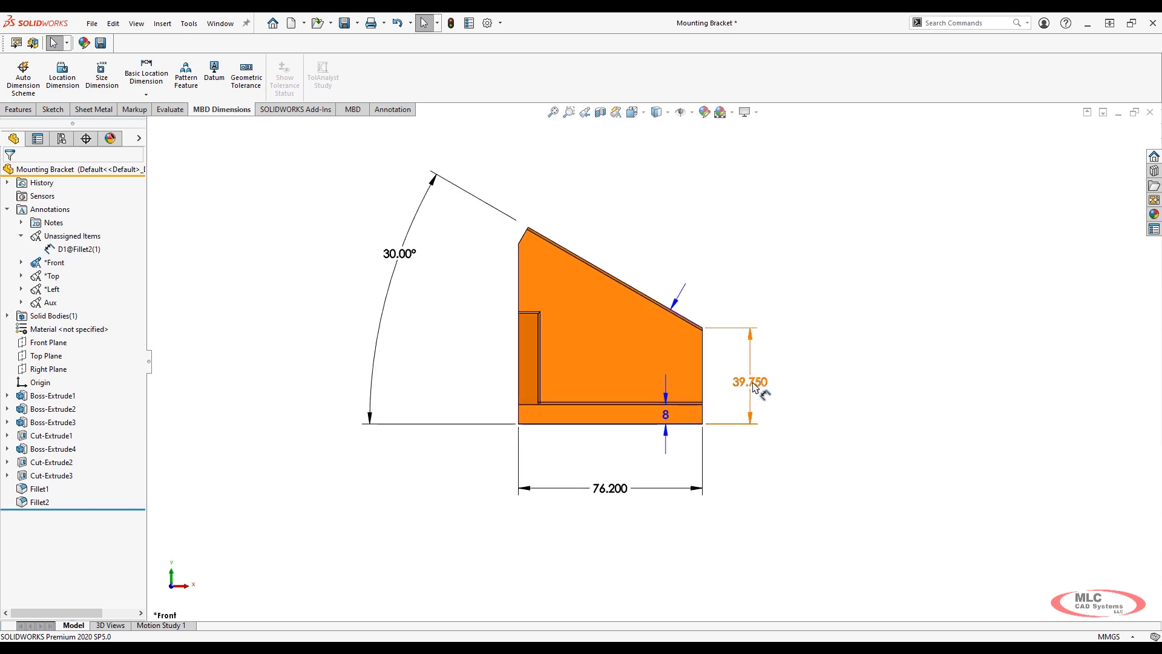
left_click_drag(805, 376, 820, 377)
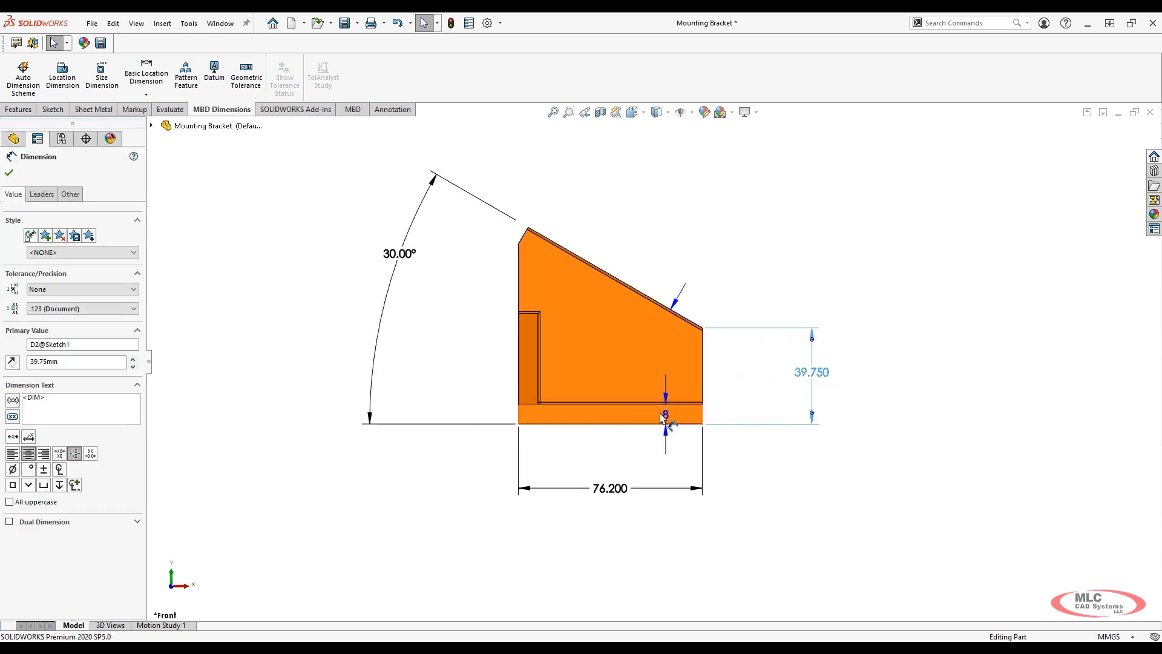
left_click_drag(667, 418, 732, 415)
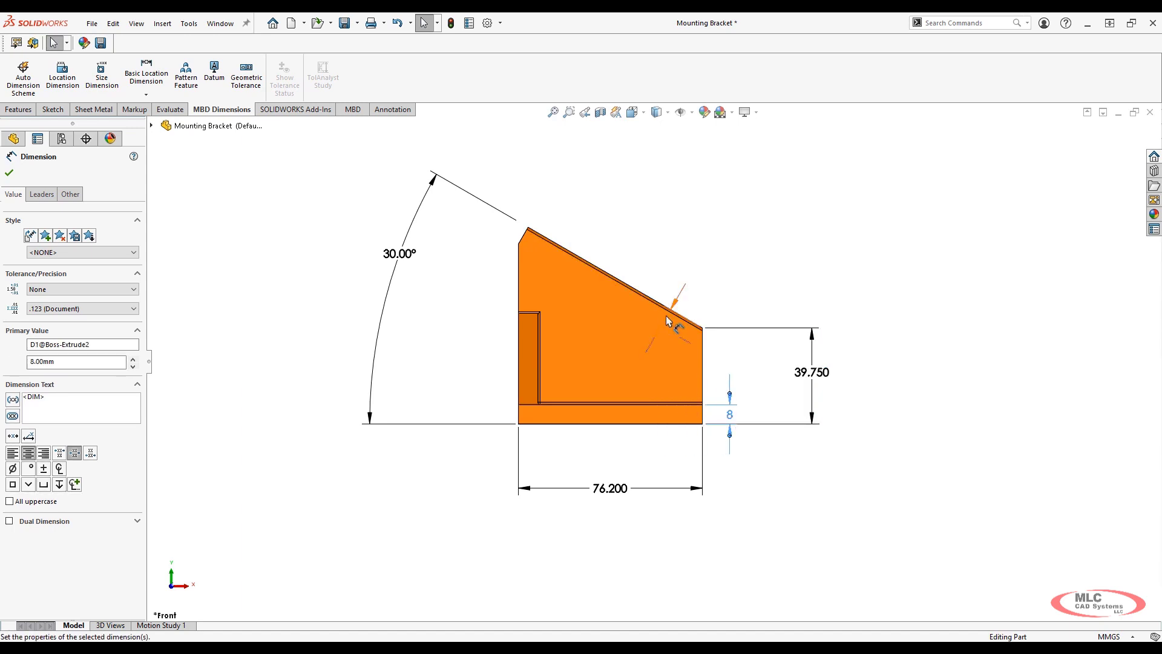
left_click_drag(666, 321, 723, 352)
left_click_drag(415, 262, 444, 307)
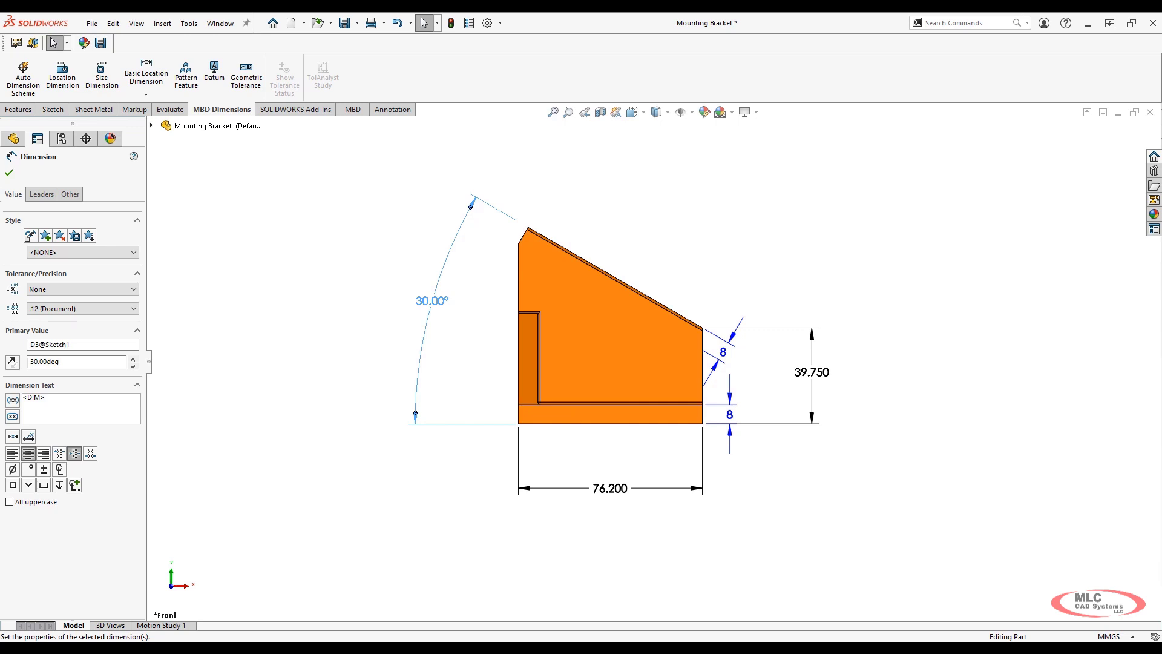
key("Escape")
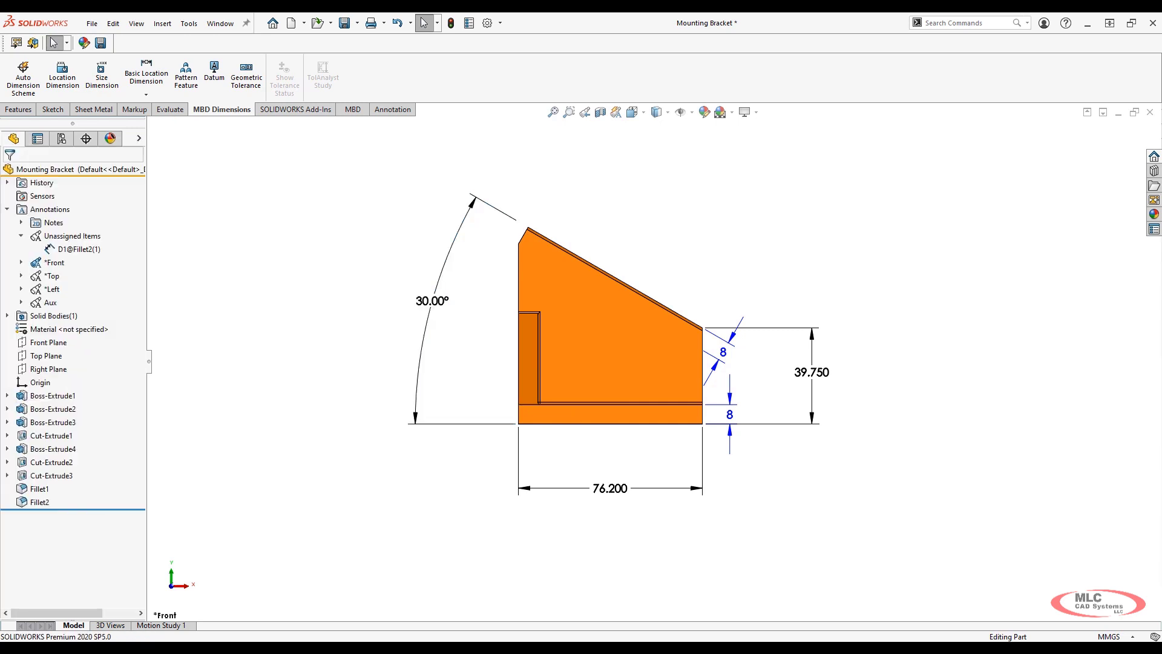
- Orient the model to the Top annotation view and reposition the rib's 8 mm thickness, the Ø16 hole and the 16 mm hole location dimensions
right_click(50, 278)
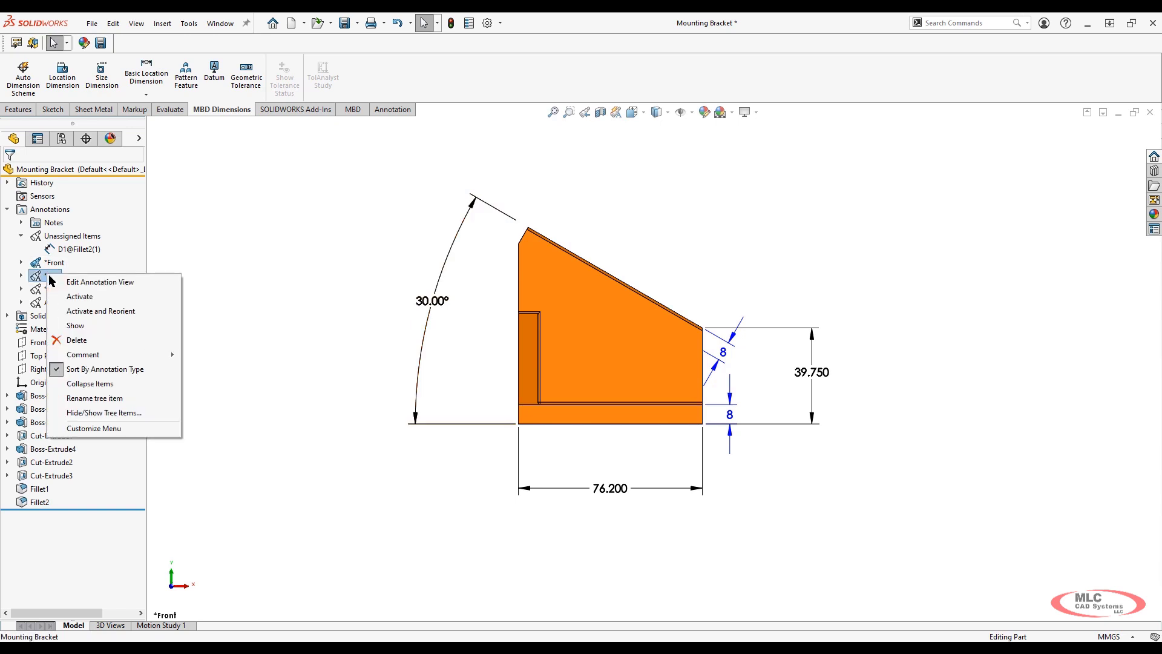
left_click(100, 311)
scroll(699, 403, "down", 2)
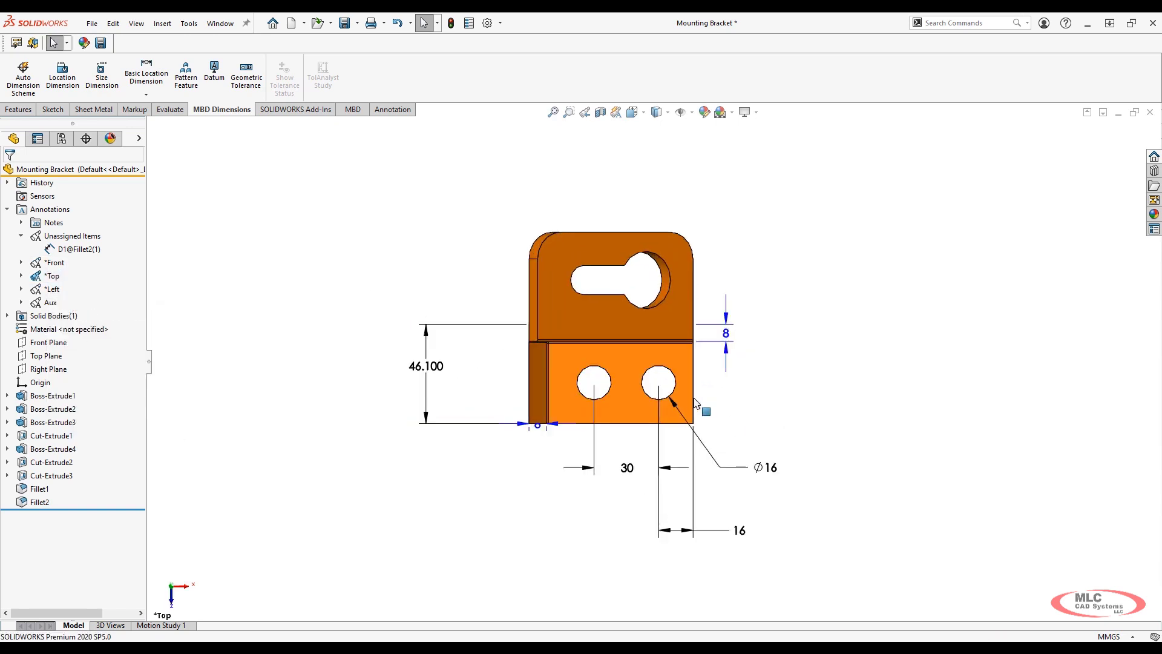
left_click_drag(544, 433, 544, 463)
left_click_drag(775, 481, 782, 357)
left_click_drag(746, 534, 750, 510)
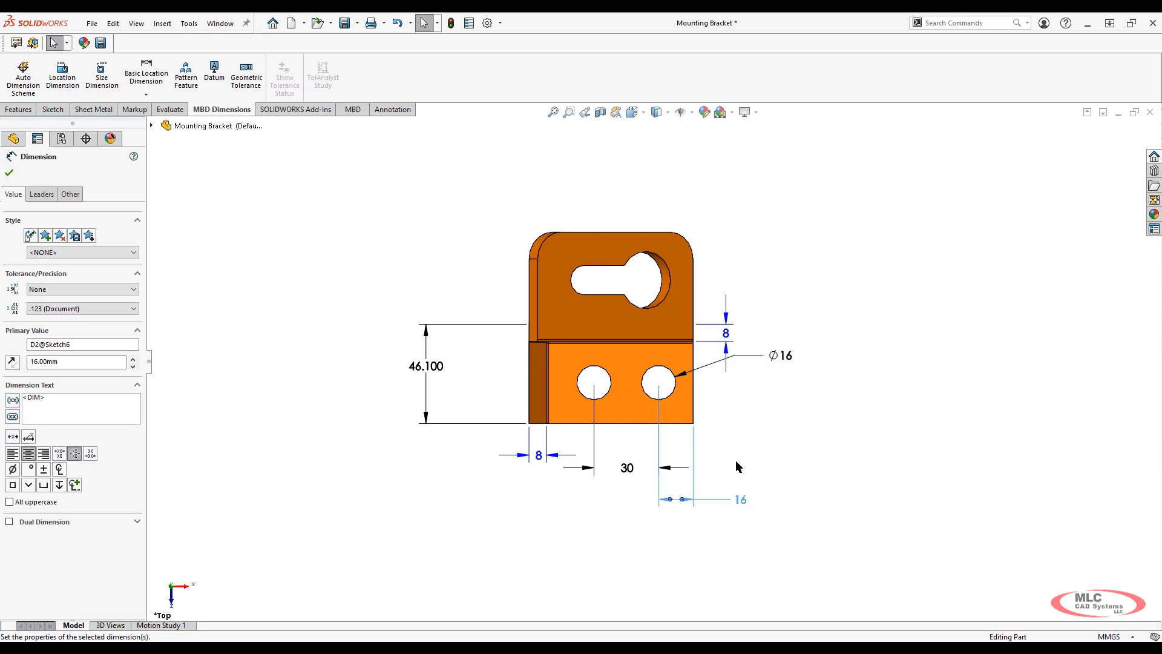
scroll(715, 393, "down", 2)
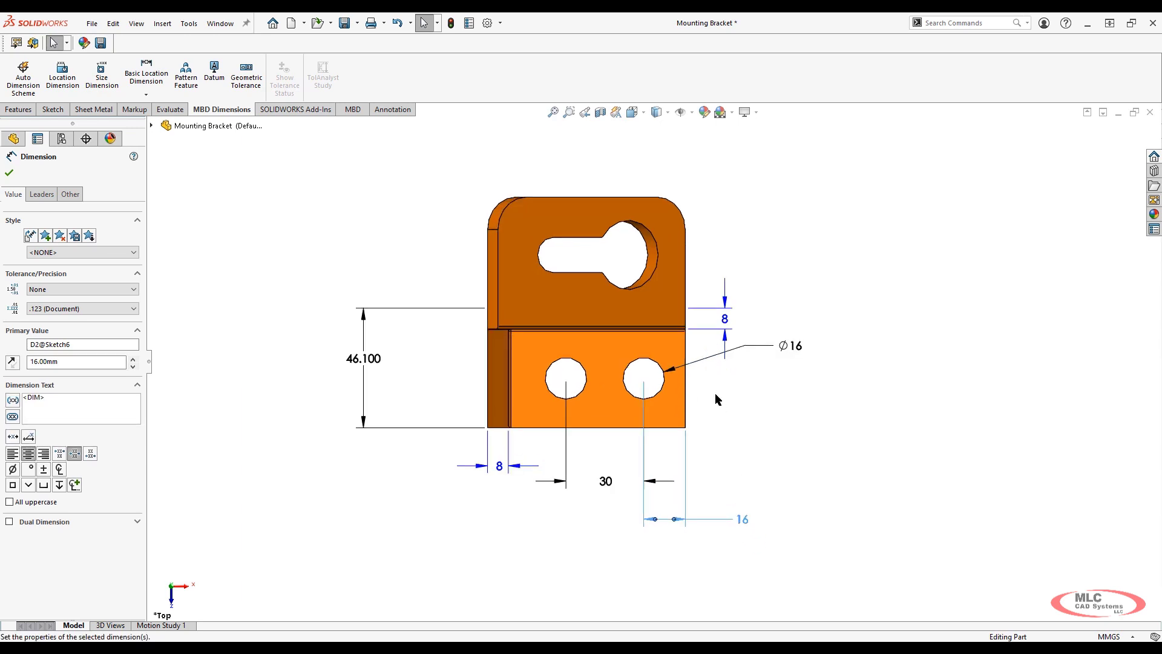
key("Escape")
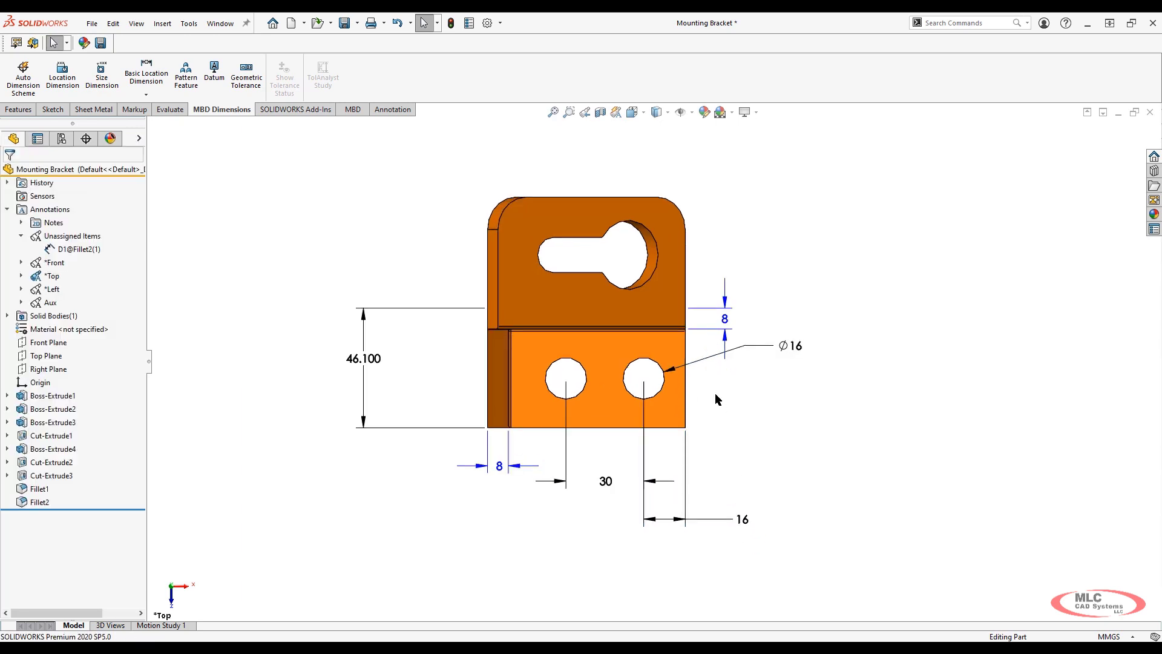
- Add a reference dimension between the Ø16 hole nearest the bracket's end and the base plate's long outer edge, placed beside the part
left_click(53, 110)
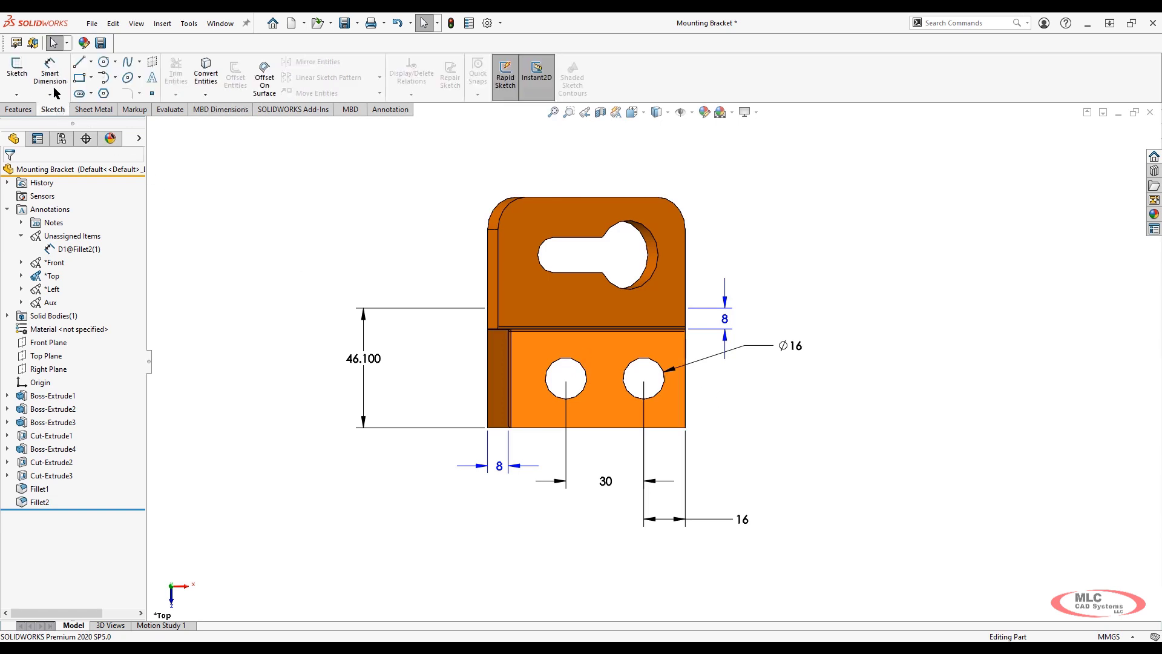
left_click(50, 73)
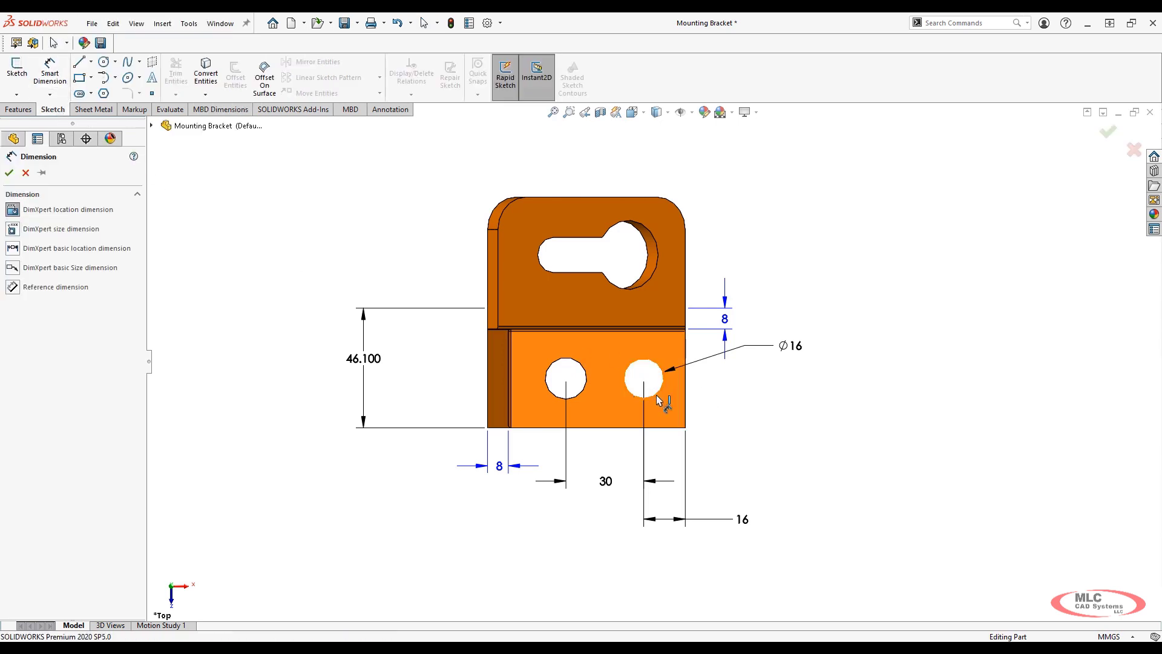
left_click(13, 286)
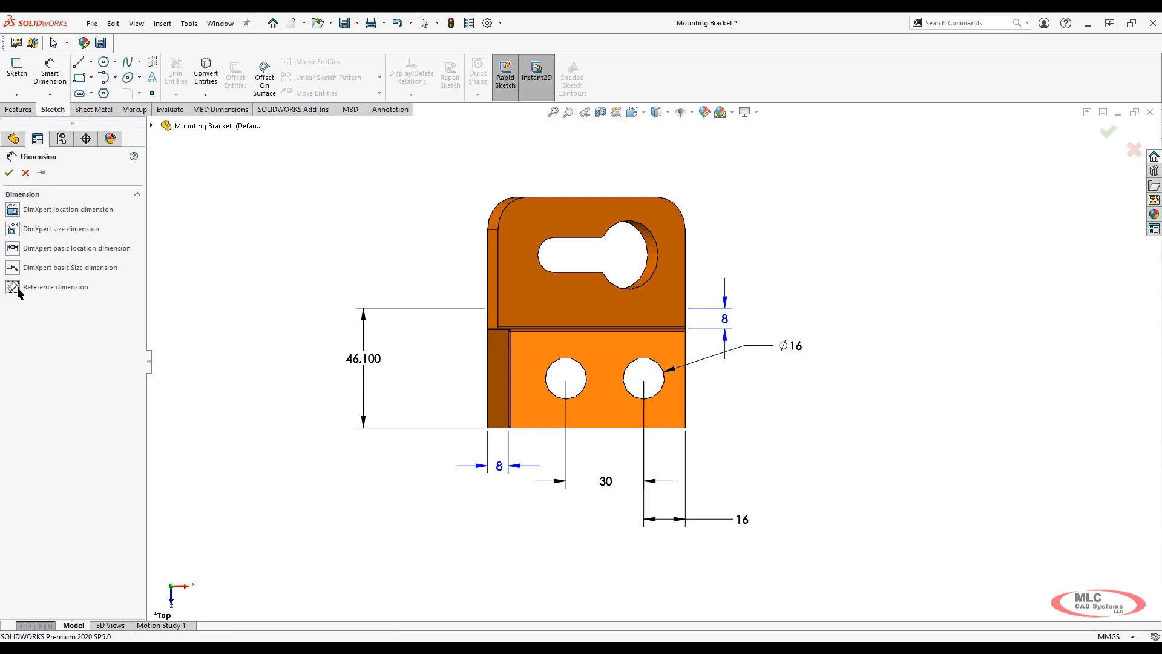
left_click(663, 387)
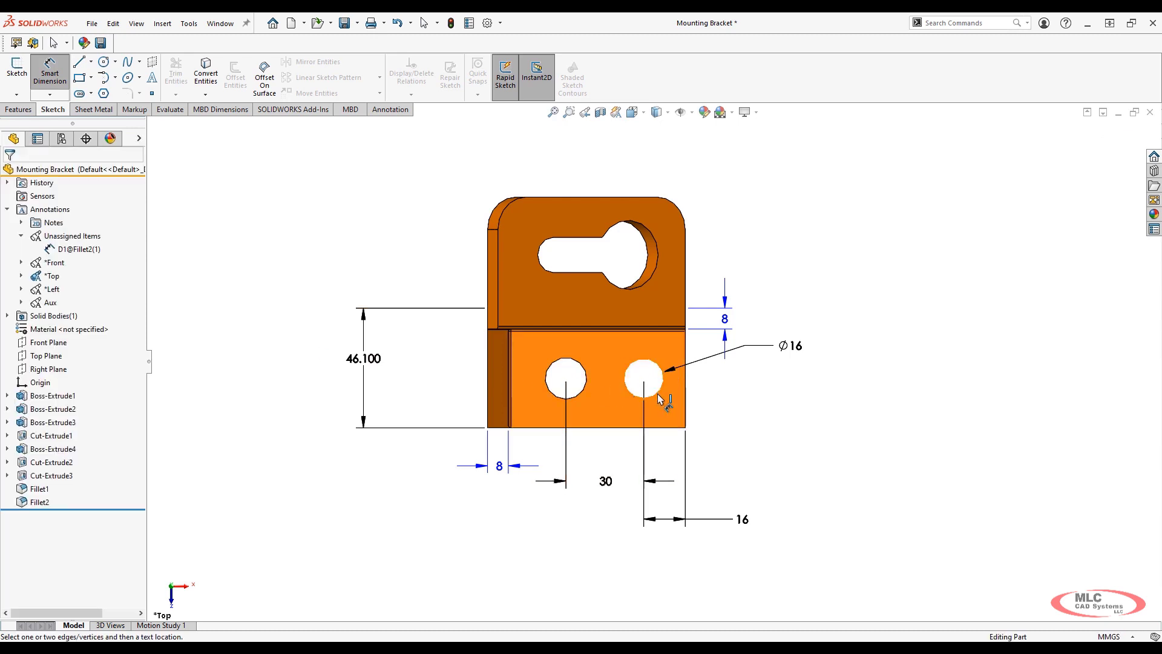
left_click(662, 428)
left_click(739, 405)
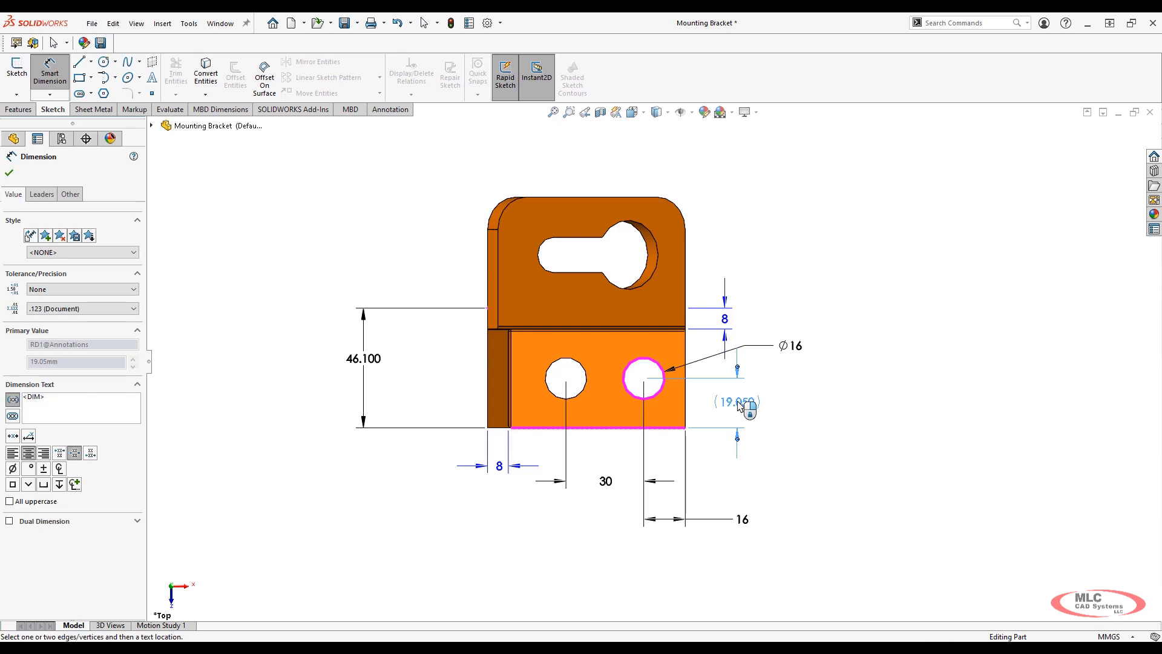
key("Escape")
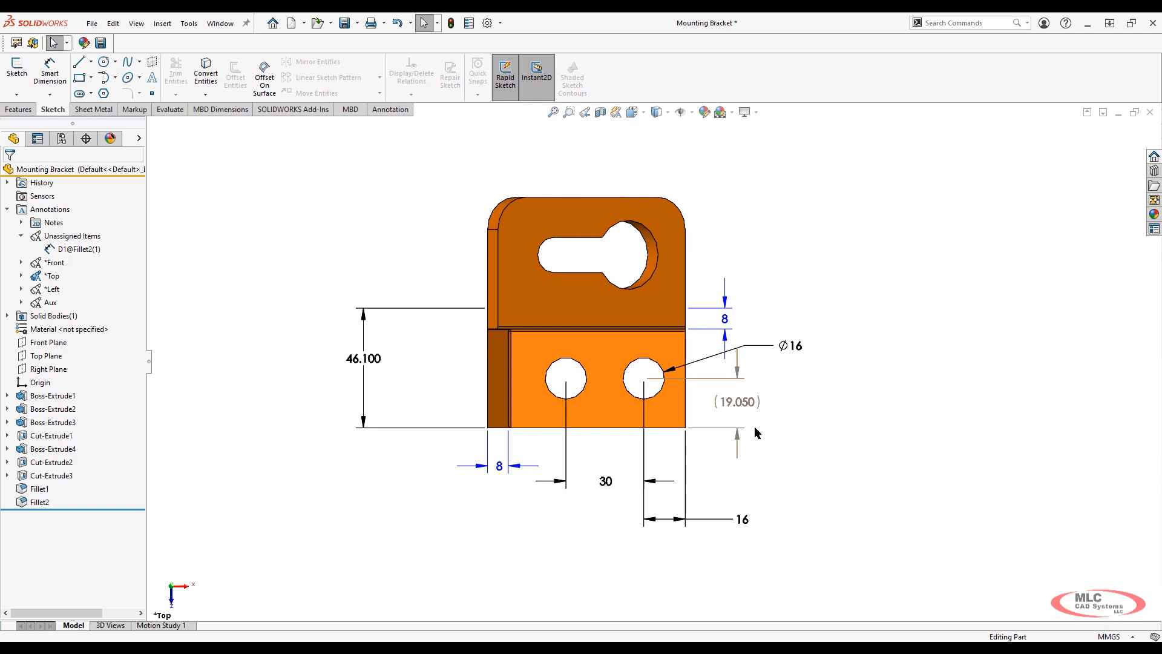
right_click(754, 426)
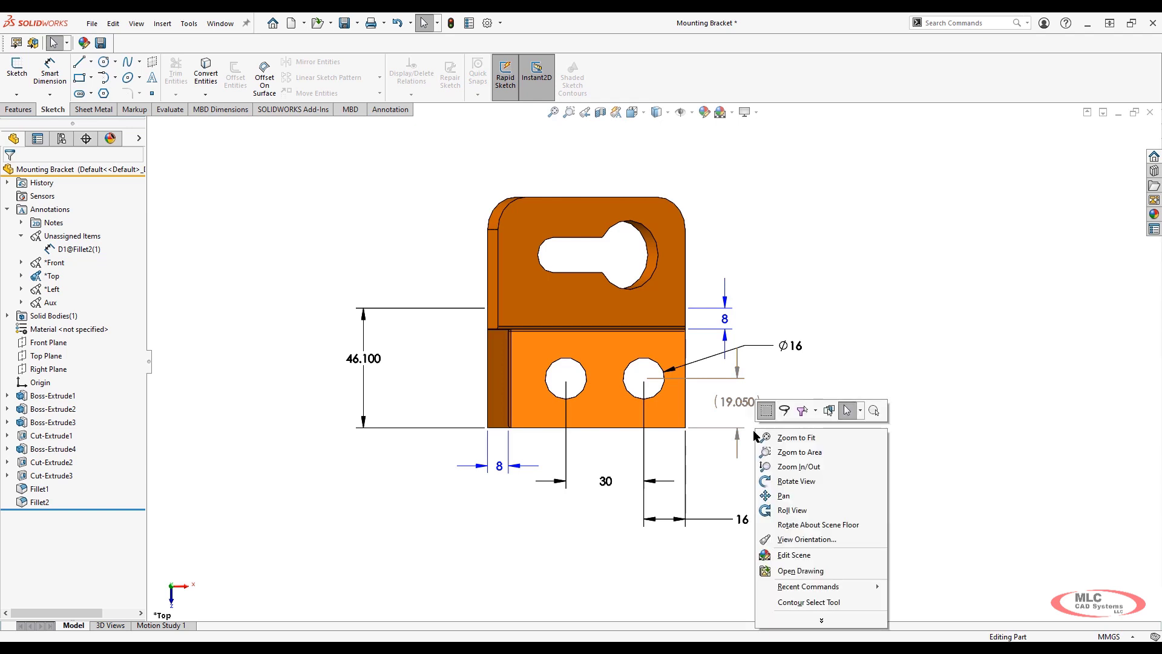
left_click(742, 455)
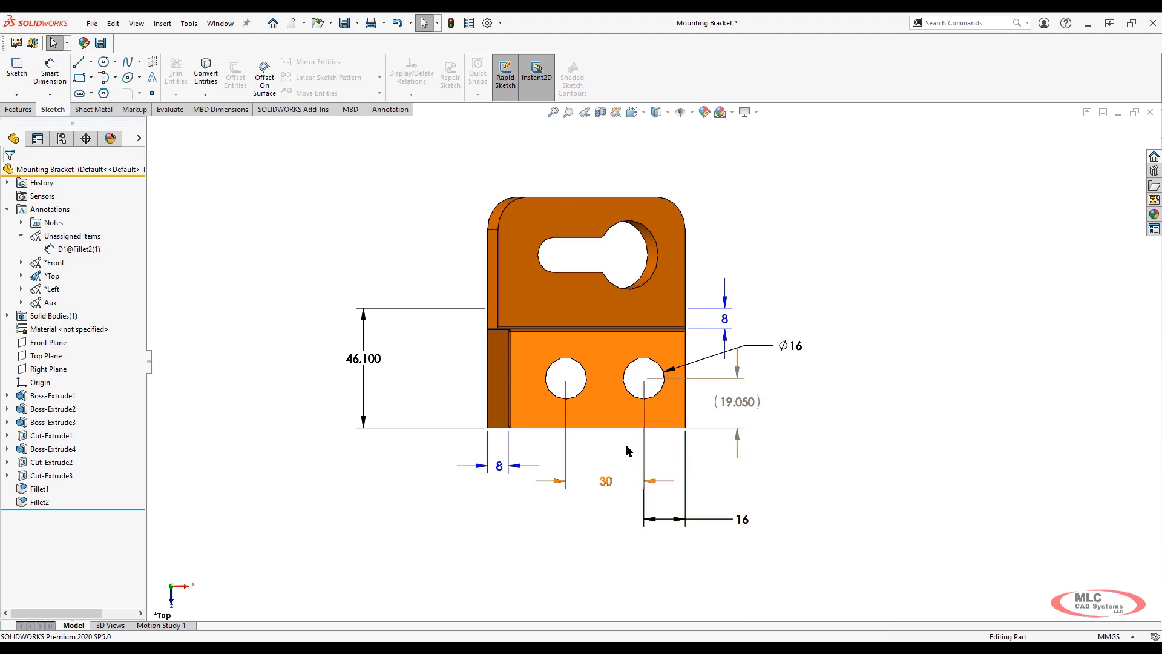
- Set the model to the isometric view and show the Front, Left and Aux annotation views together with the Top view
left_click_drag(637, 412, 616, 325)
key("ctrl+7")
key("Escape")
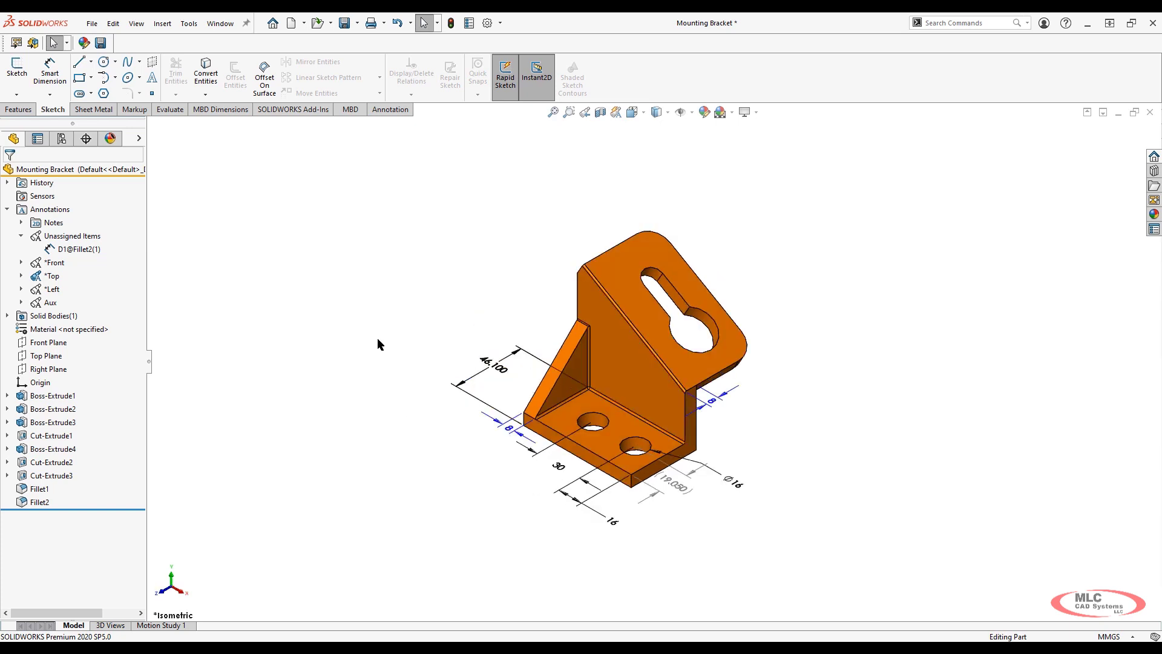
right_click(57, 263)
left_click(77, 314)
right_click(52, 289)
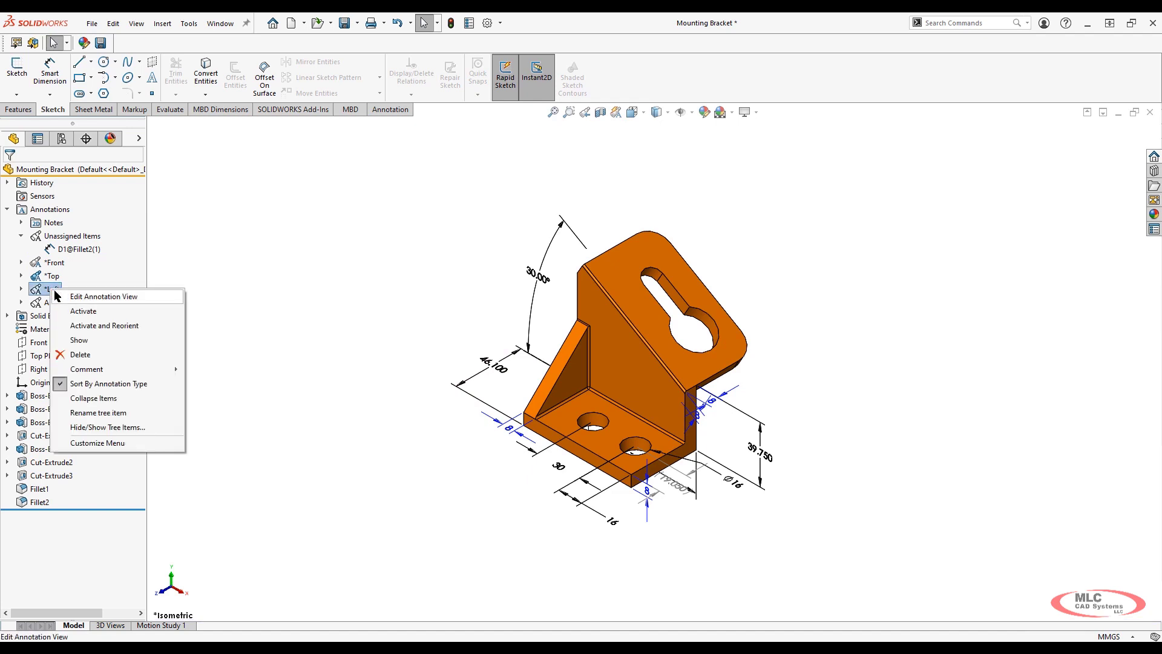
left_click(88, 348)
right_click(51, 302)
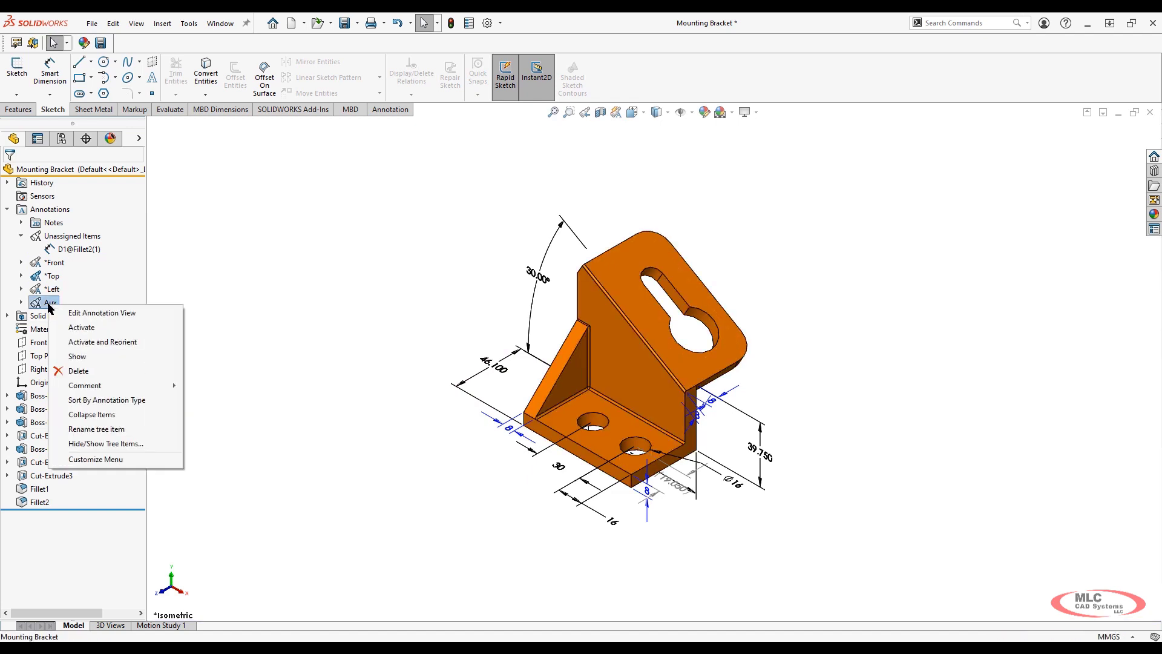
left_click(80, 355)
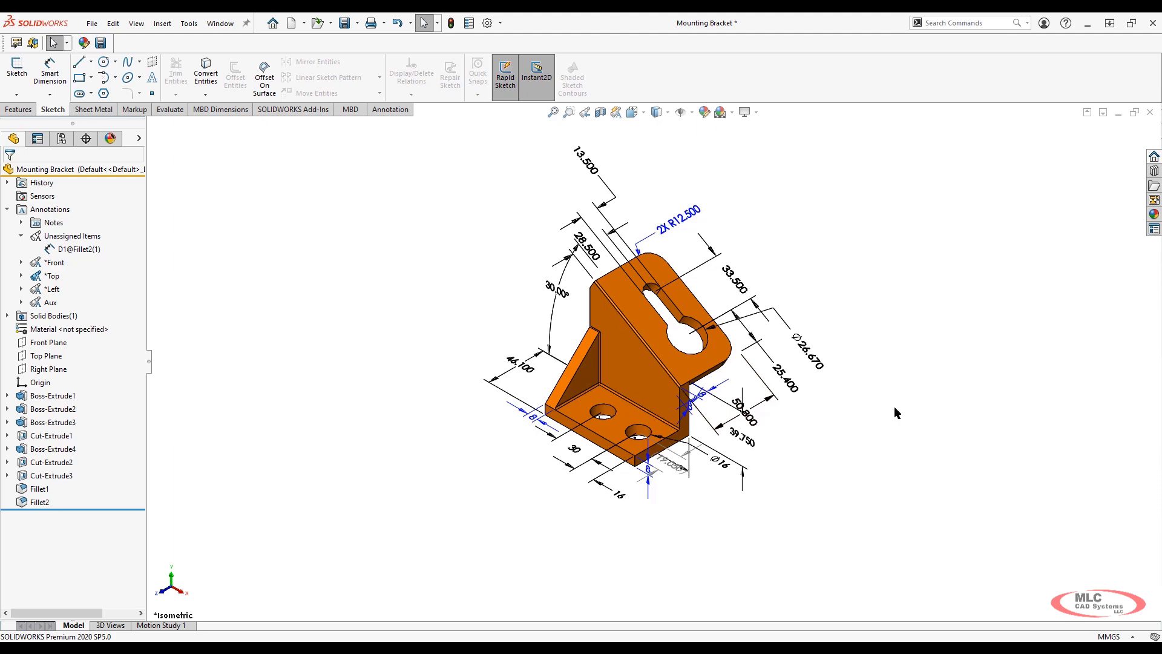
mouse_move(713, 393)
middle_mouse_down()
mouse_move(649, 292)
mouse_move(630, 282)
mouse_move(561, 317)
mouse_move(718, 379)
mouse_move(719, 392)
middle_mouse_up()
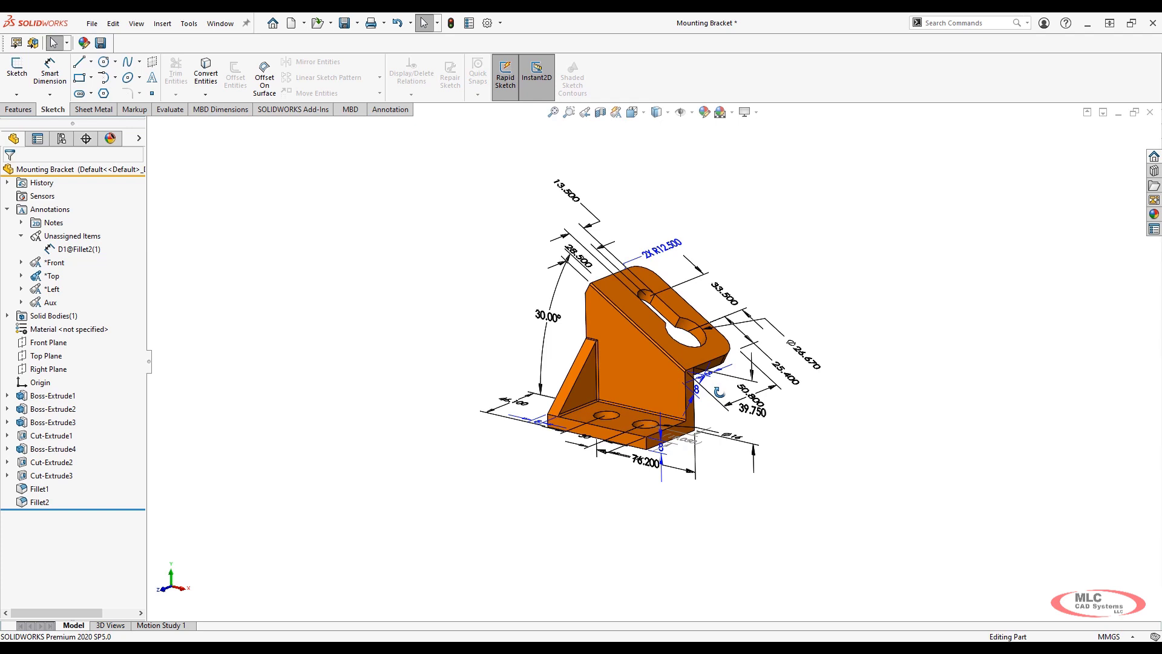
- Turn off the display of feature dimensions and reference dimensions for the bracket's annotations
right_click(51, 209)
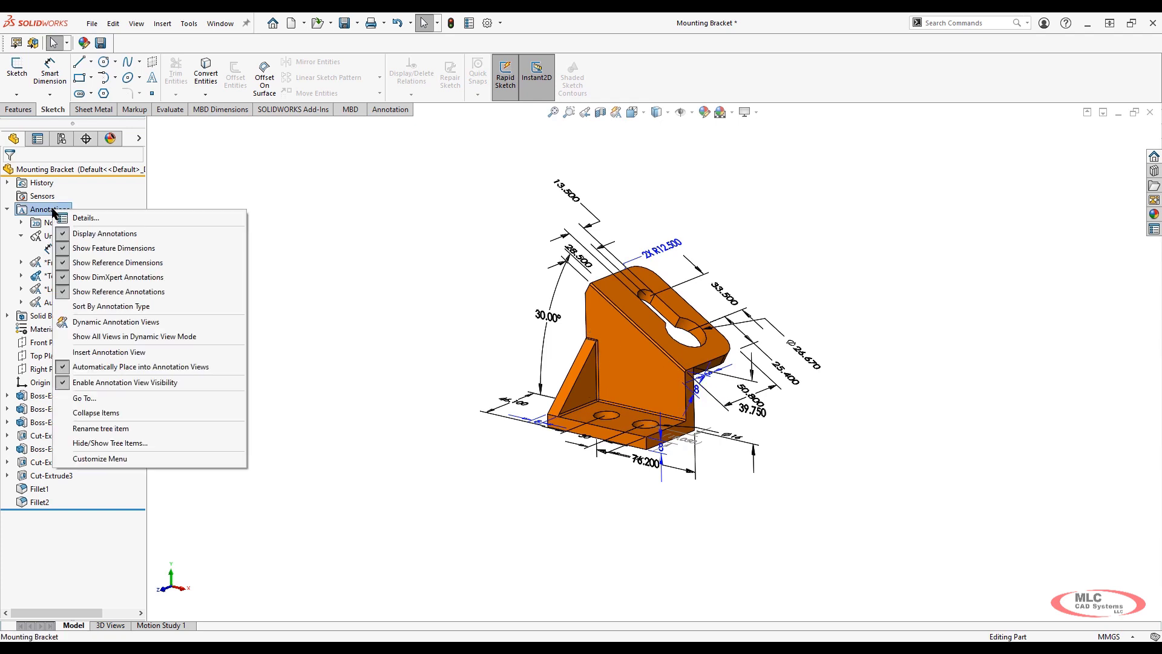
left_click(83, 247)
right_click(57, 210)
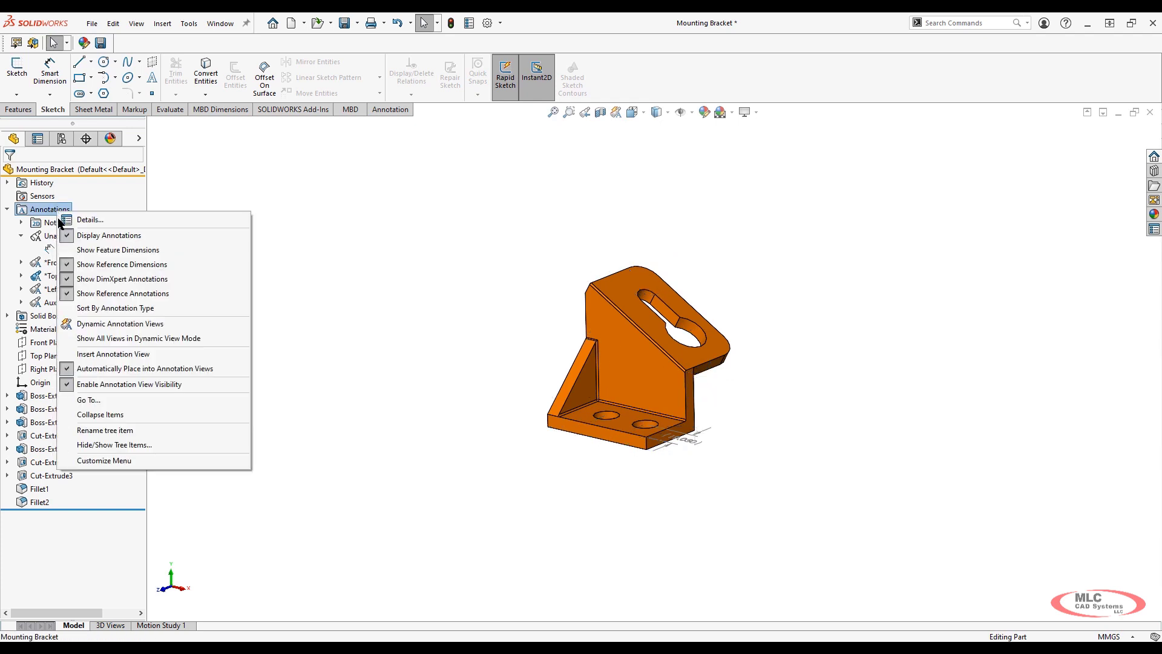
left_click(90, 264)
scroll(695, 346, "down", 2)
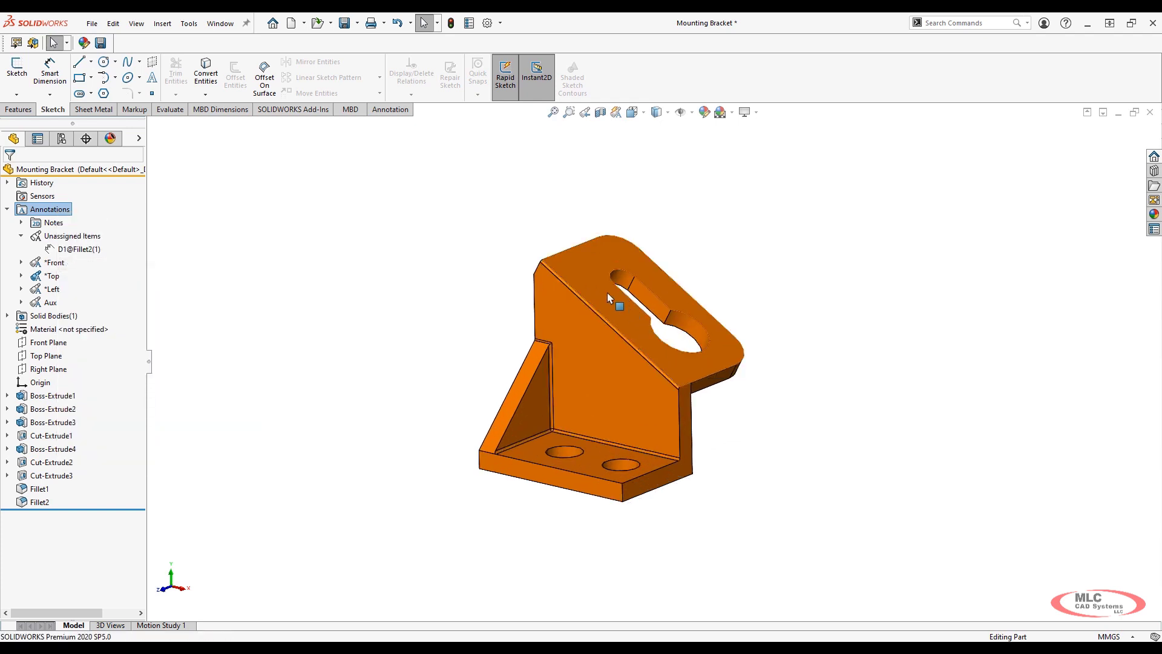
- Start an auto dimension scheme with the base's underside as primary datum and the bracket's L-shaped end face as secondary datum
left_click(351, 111)
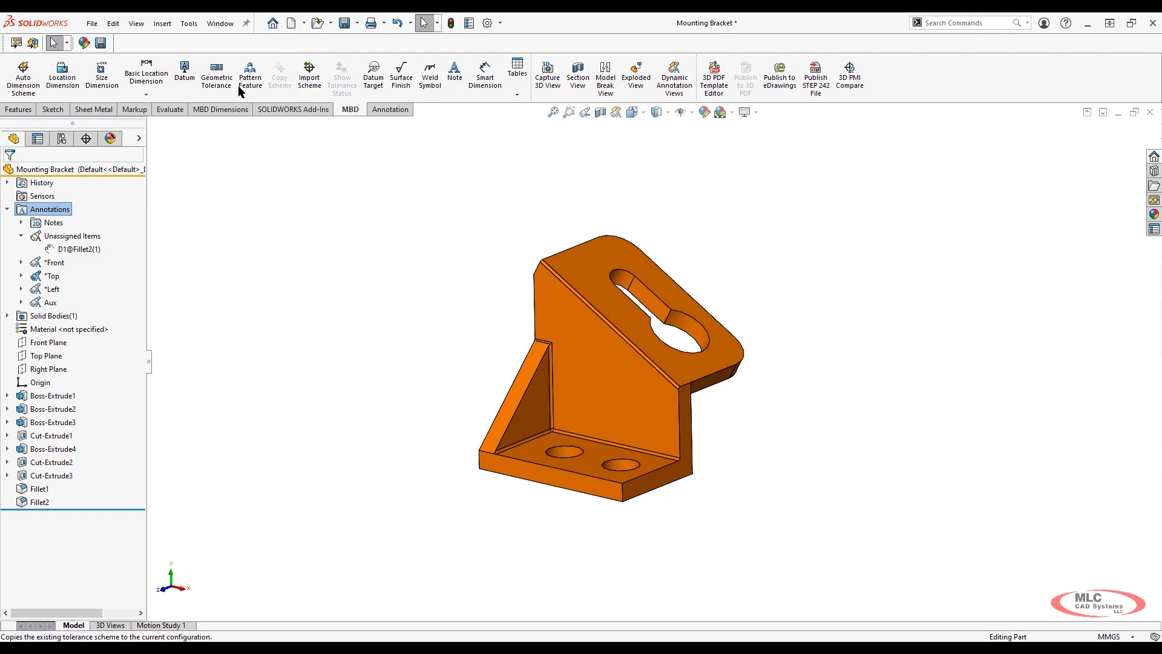
left_click(21, 89)
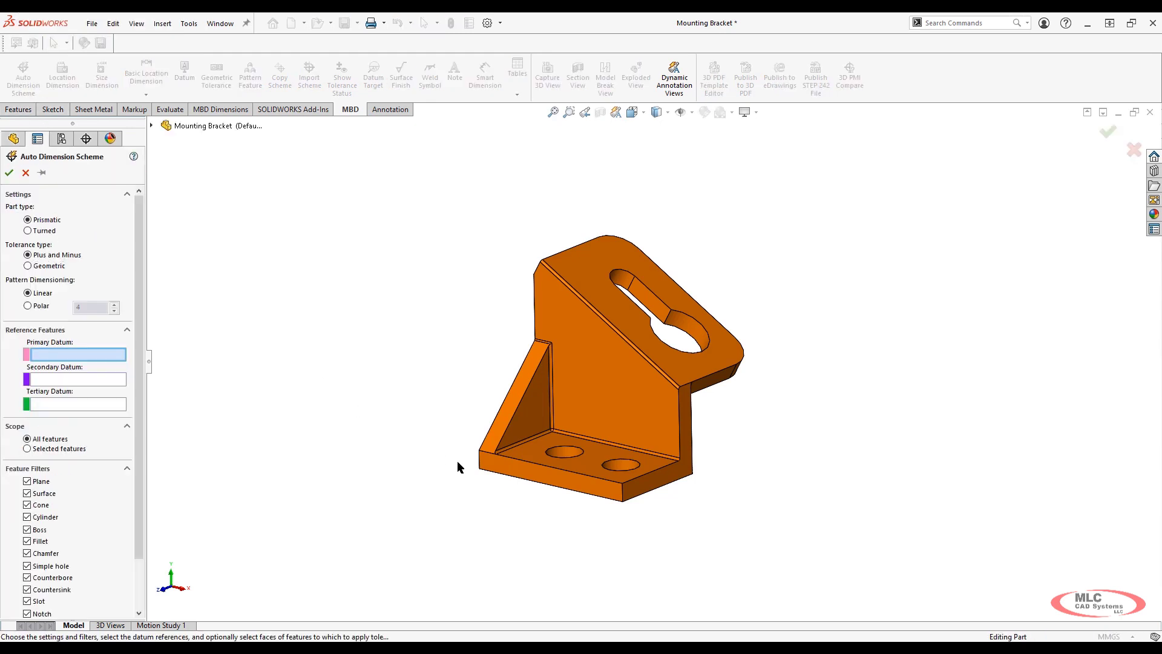
middle_click_drag(672, 419, 661, 330)
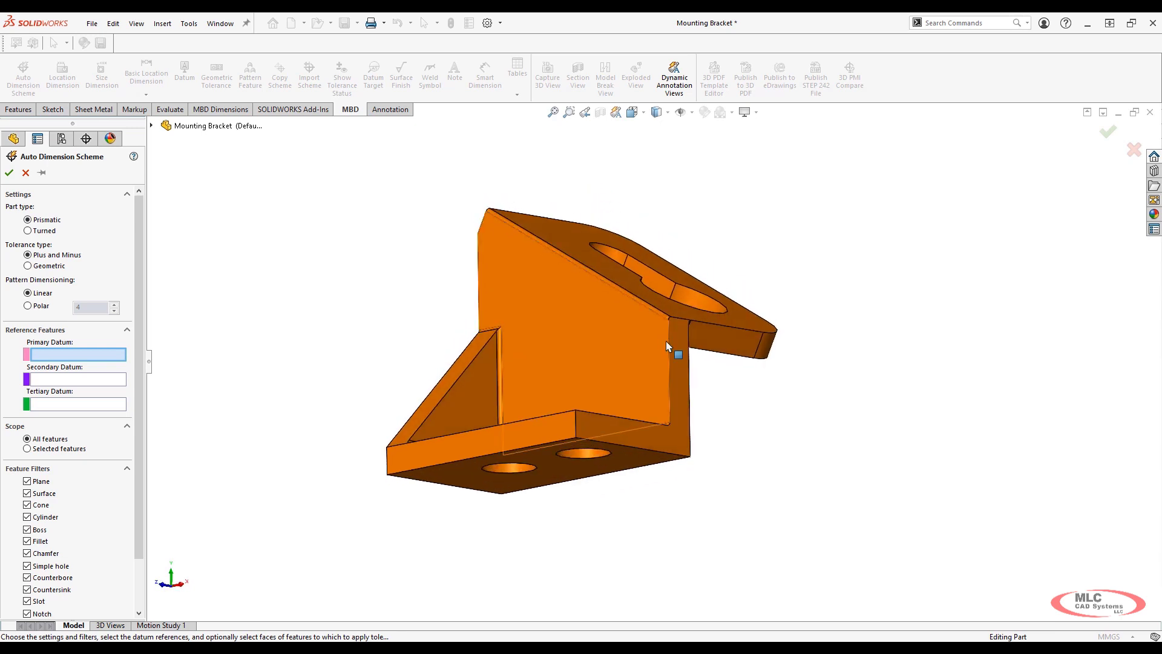
left_click(625, 459)
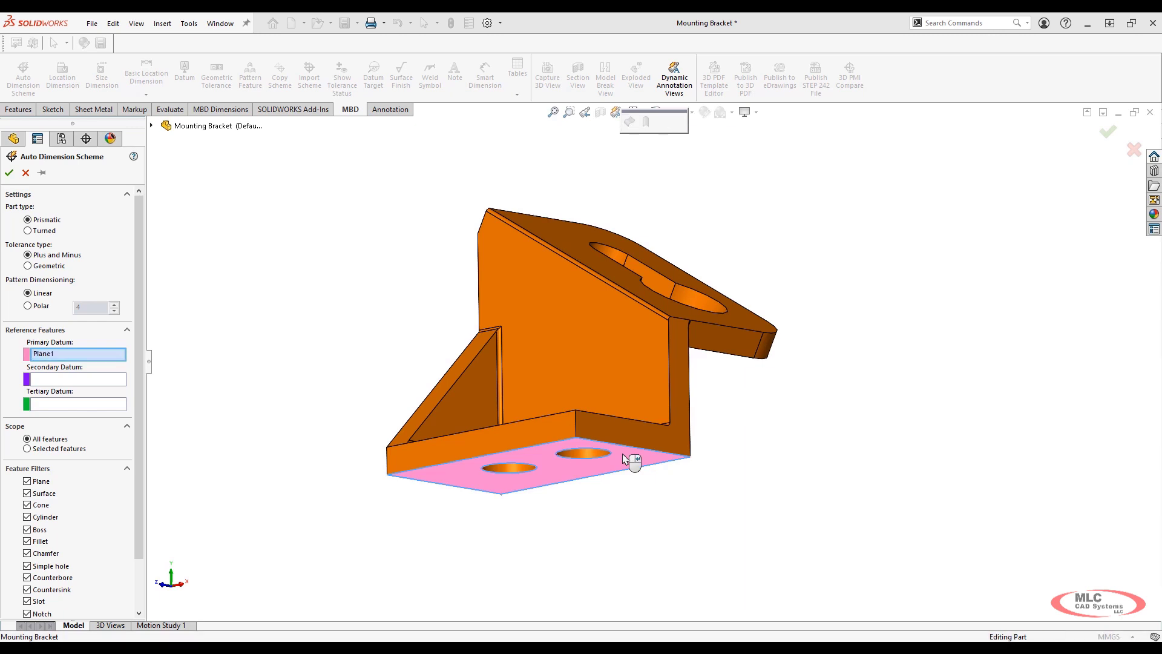
left_click(663, 408)
middle_click_drag(663, 408, 642, 388)
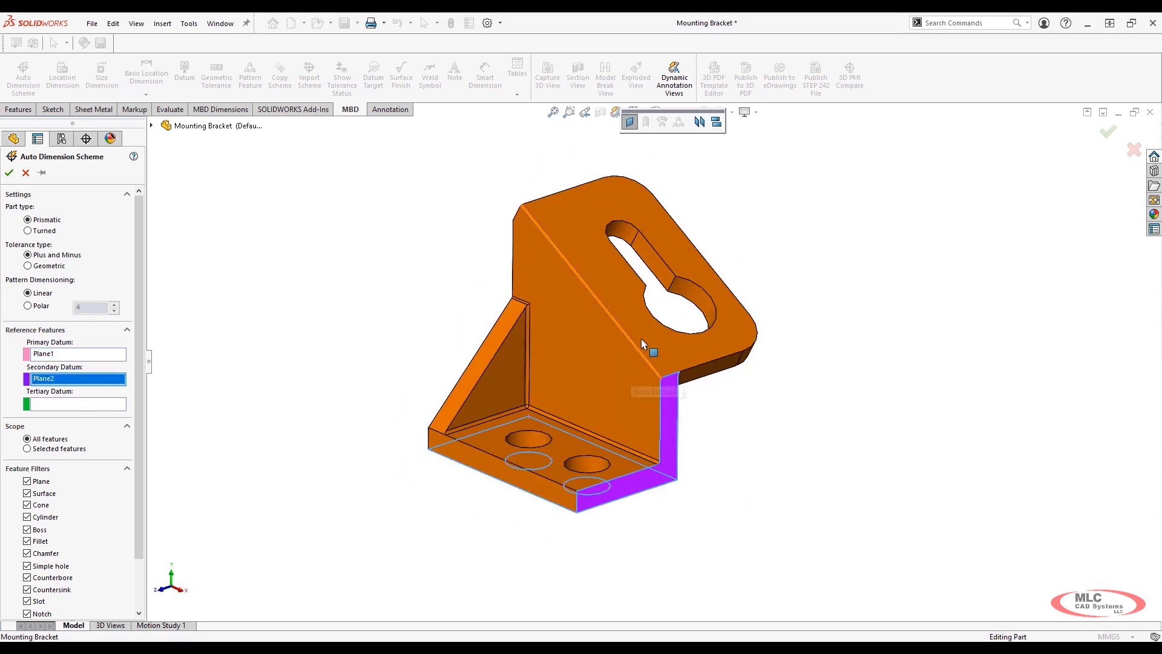
left_click(684, 297)
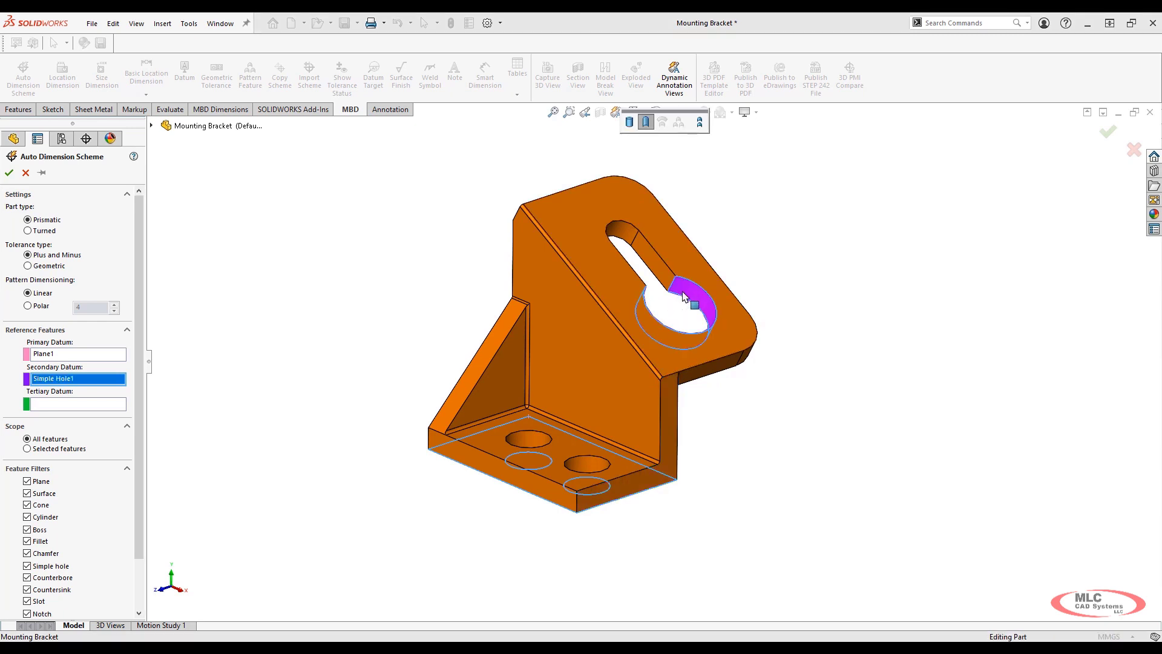
left_click(669, 399)
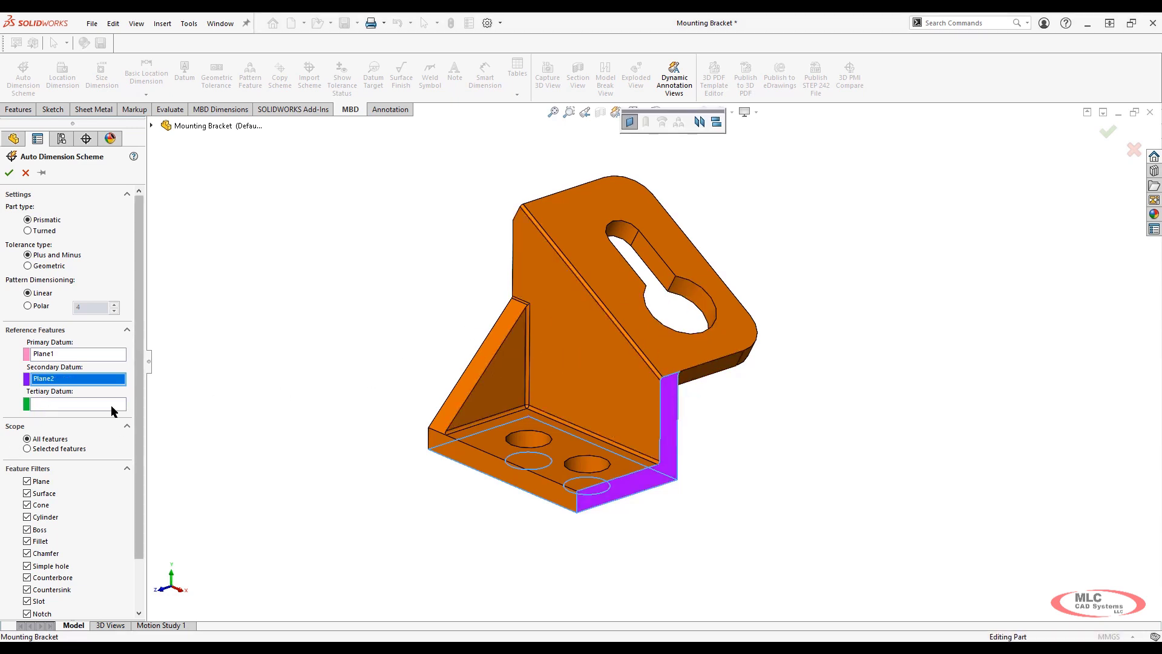
- Set the keyhole's large round opening as tertiary datum and generate the plus-and-minus scheme for all features
left_click(91, 404)
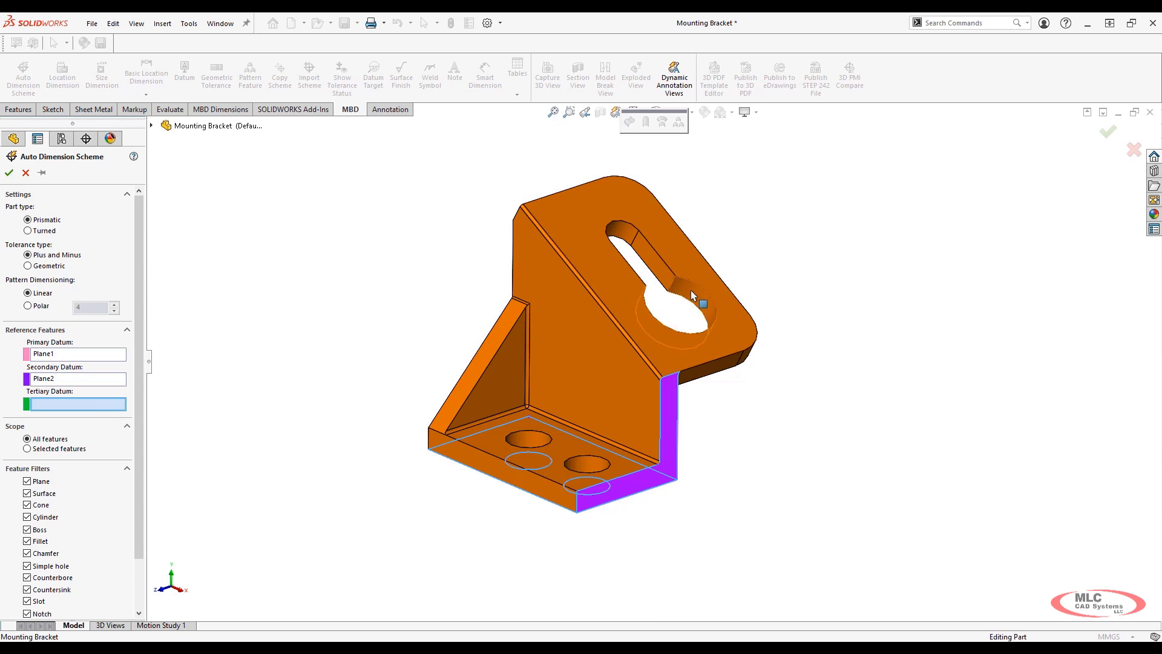
left_click(693, 295)
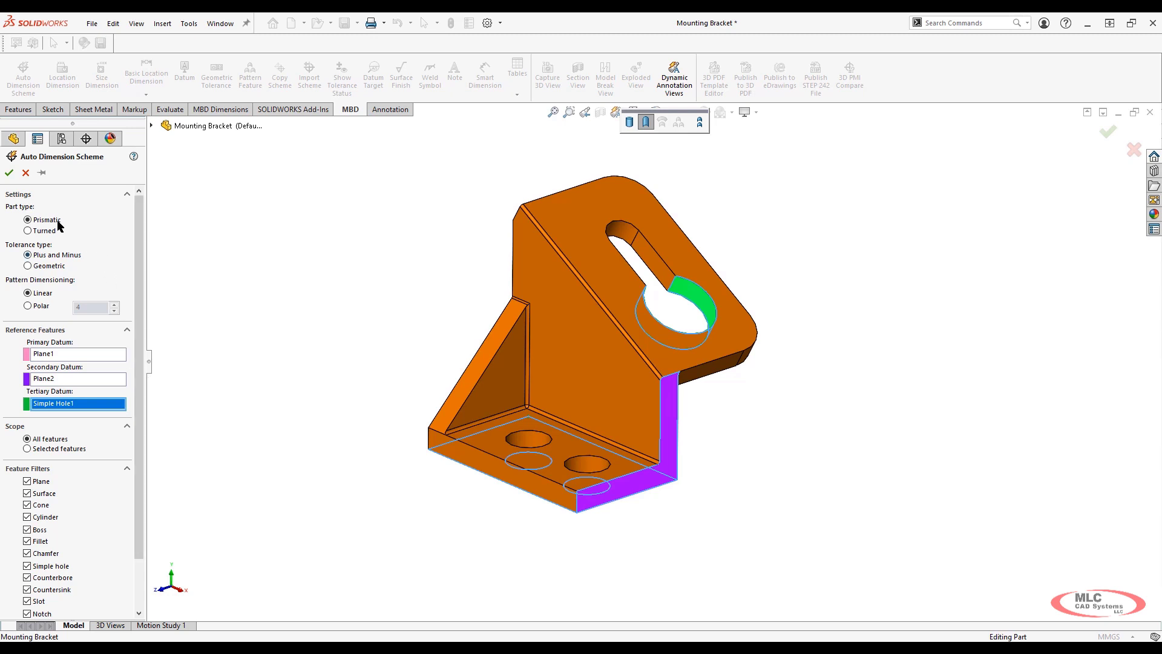
left_click(10, 175)
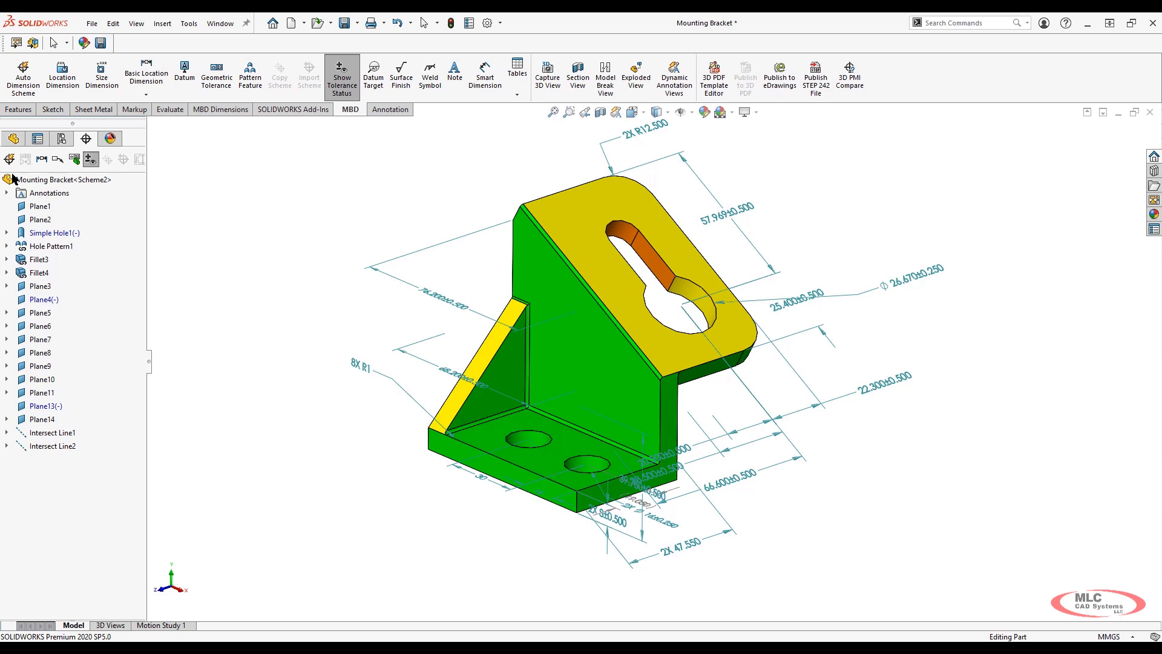
- Examine the keyhole opening's diameter dimension and the dimension locating it from the sloped plate's upper edge, including their reference features
middle_click_drag(636, 397, 715, 423)
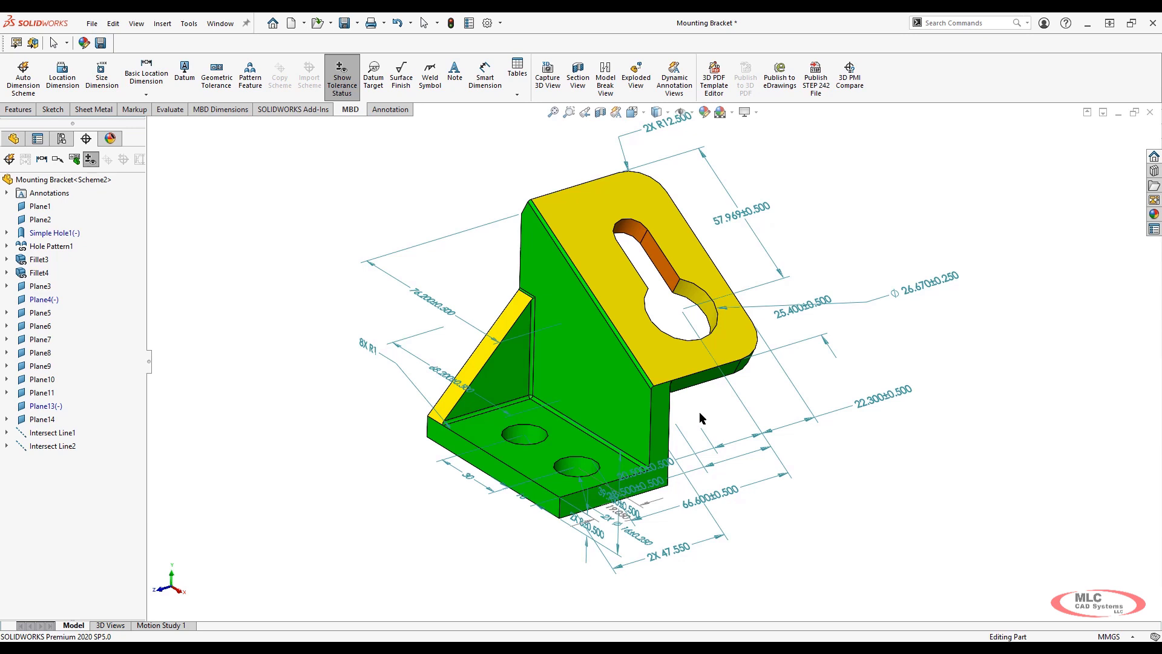
left_click(918, 296)
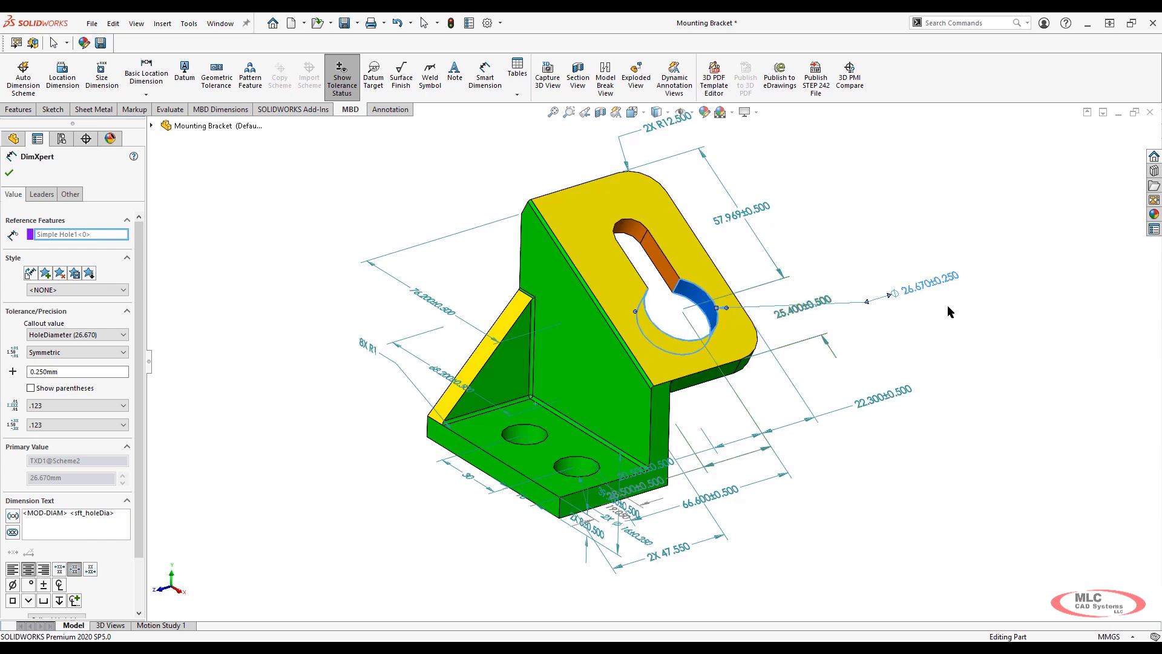
scroll(715, 230, "up", 1)
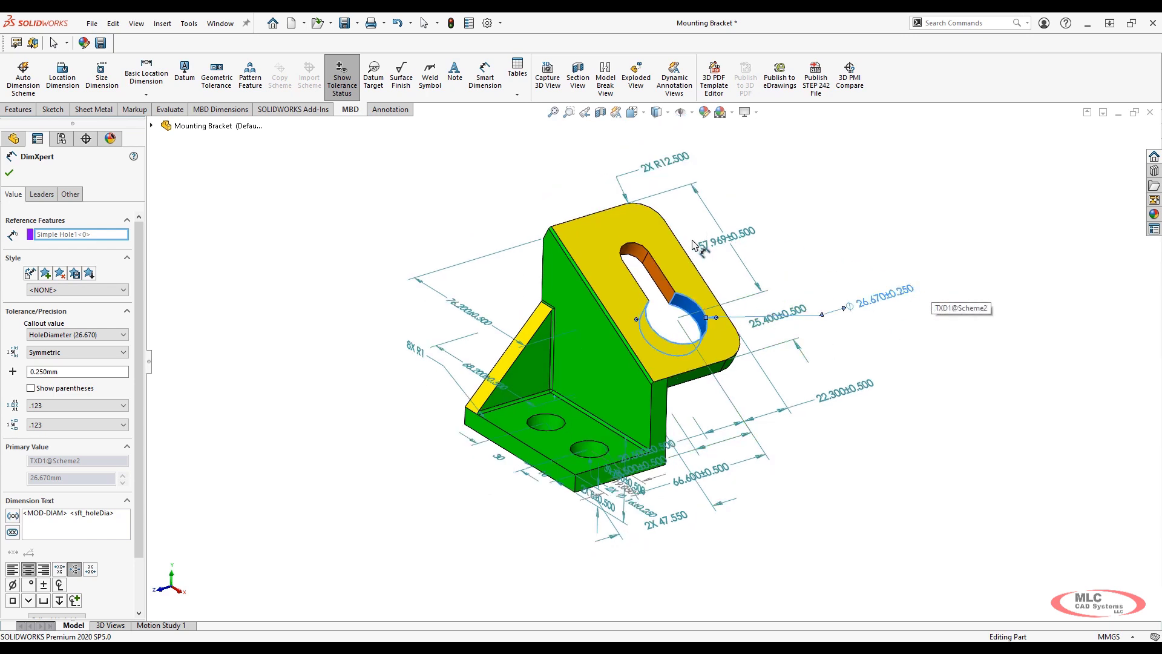
scroll(694, 243, "down", 1)
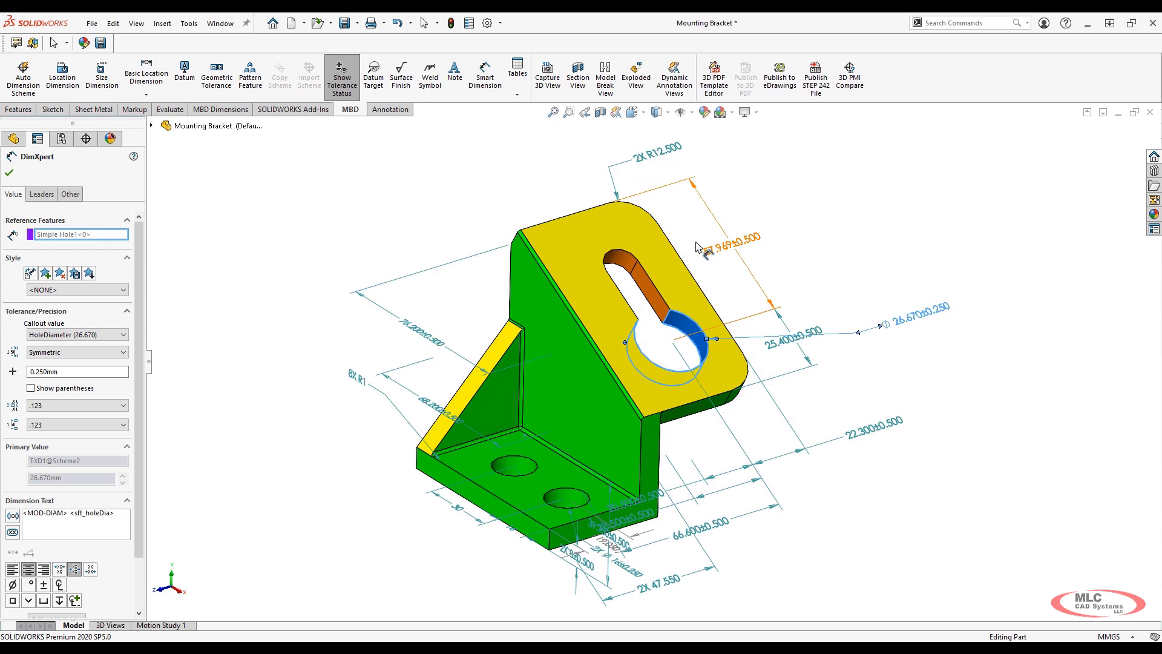
left_click(729, 251)
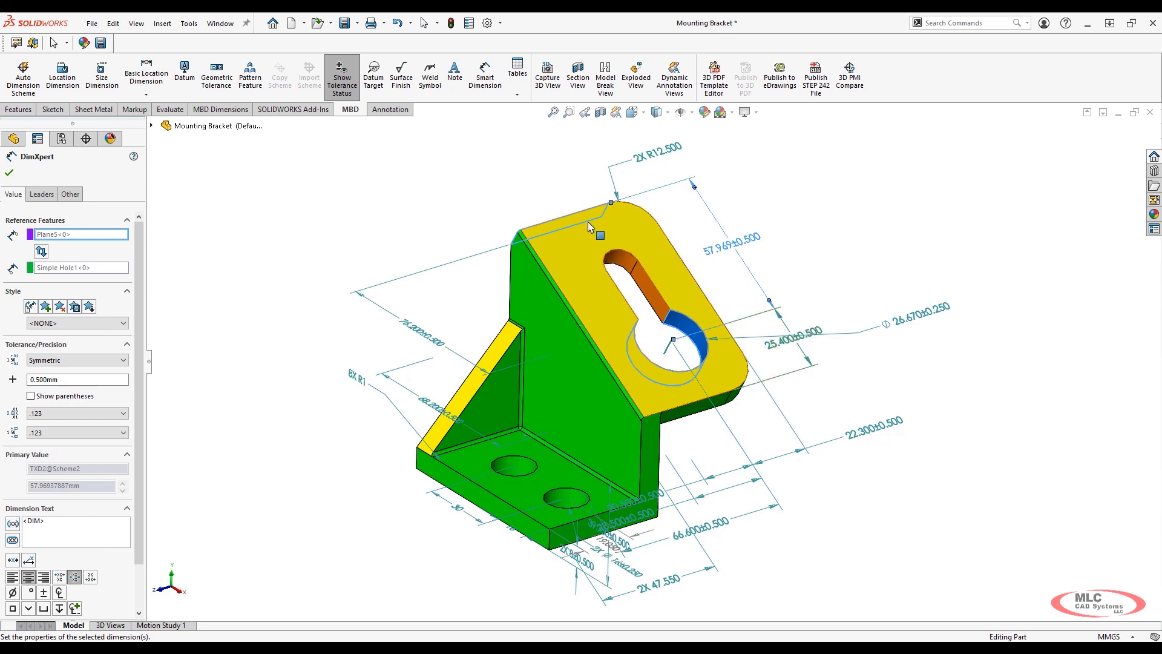
mouse_move(618, 274)
middle_mouse_down()
mouse_move(661, 245)
mouse_move(627, 278)
middle_mouse_up()
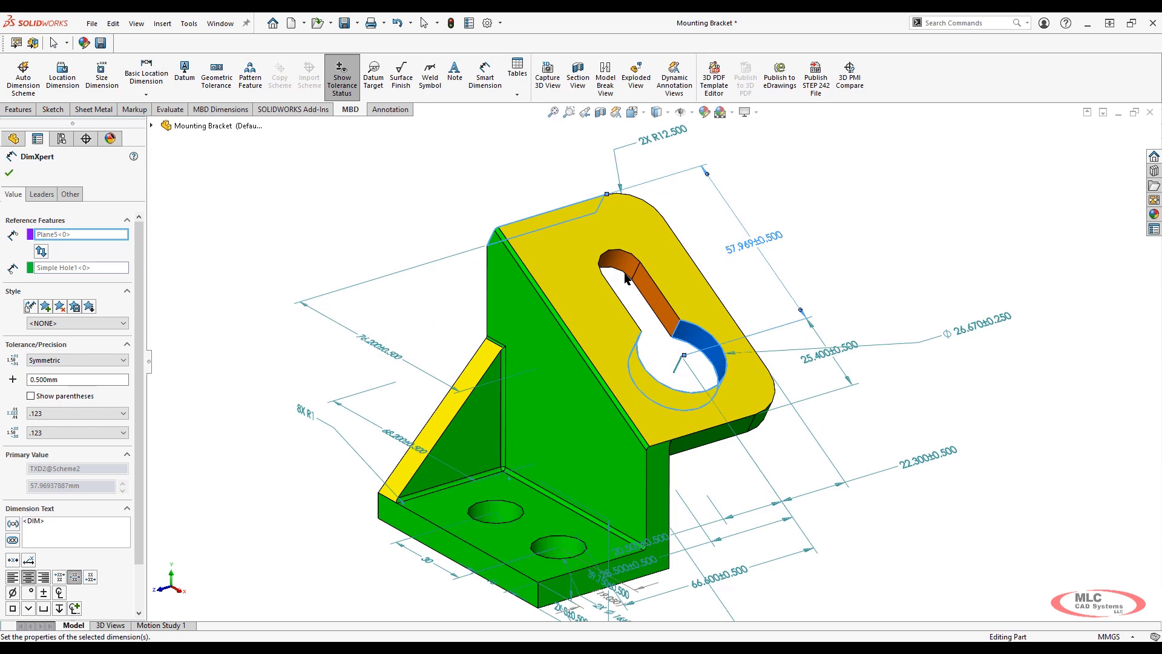
scroll(621, 281, "down", 2)
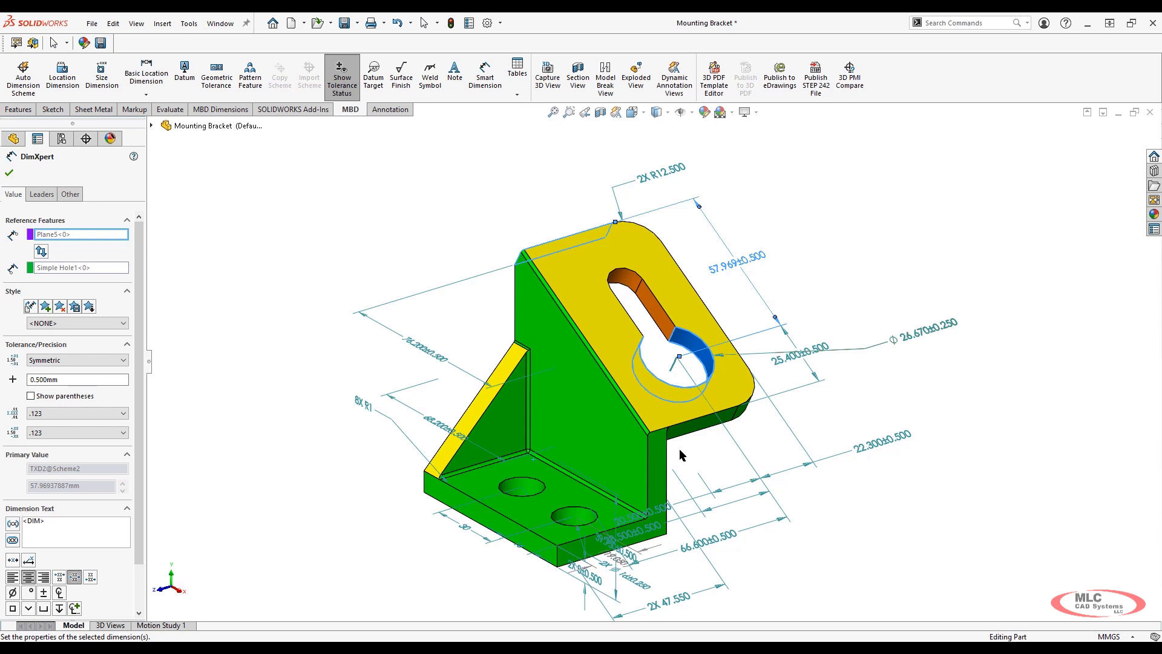
key("Escape")
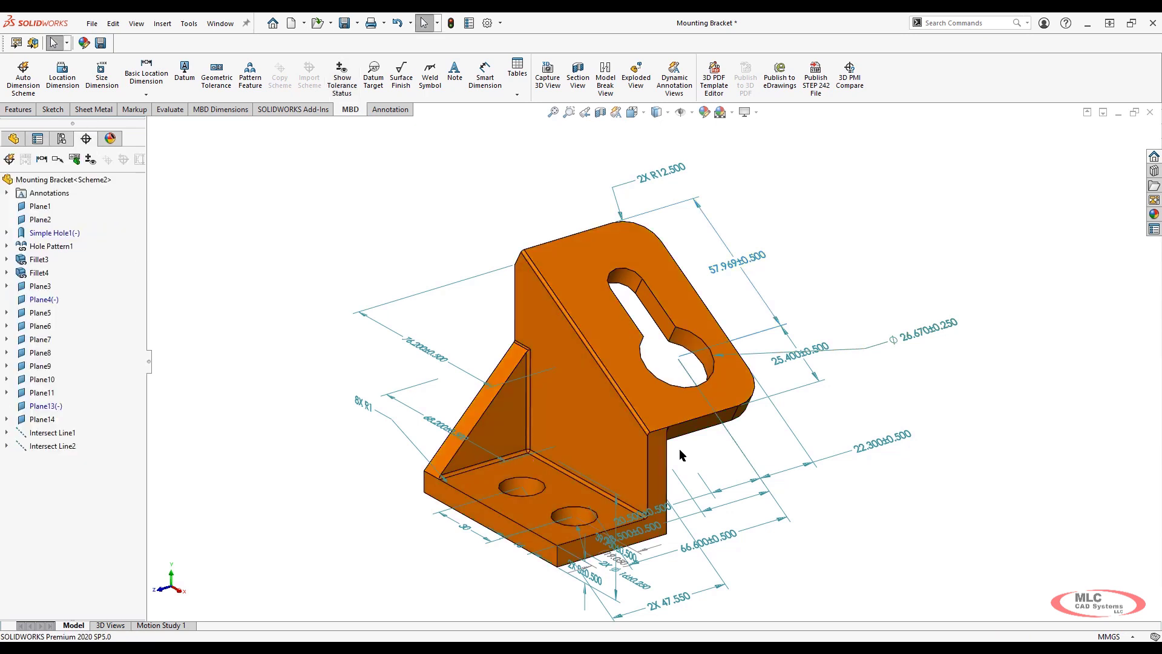
- Add an angular location dimension between the L-shaped end face and the sloped plate's upper face, and display the tolerance status
scroll(687, 480, "down", 2)
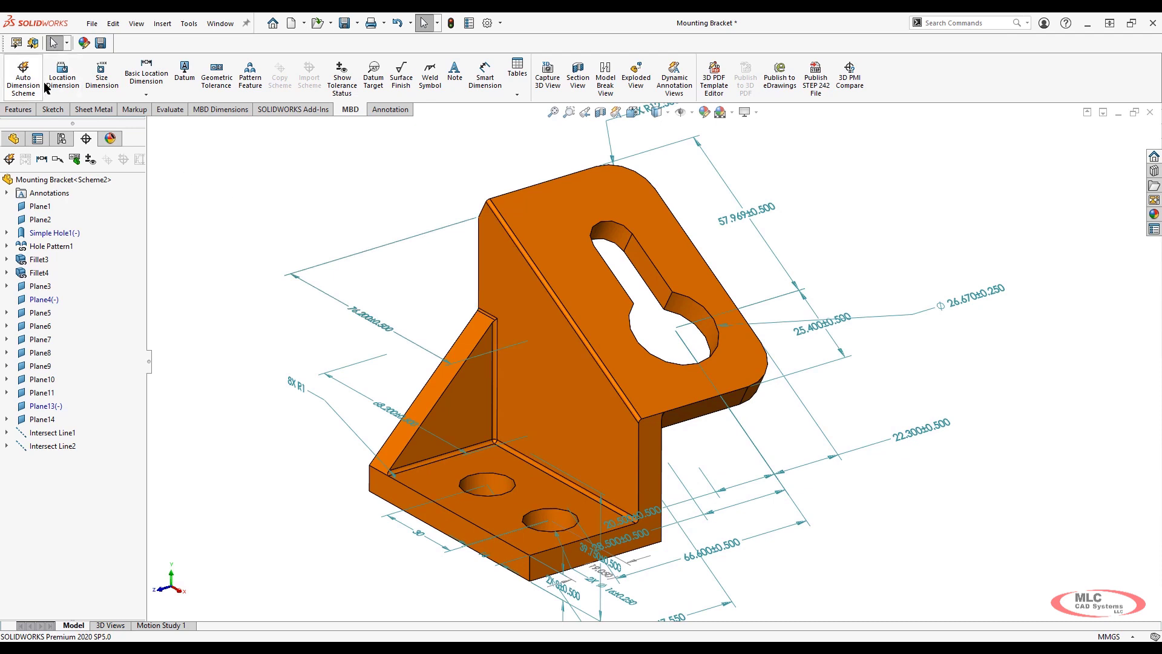
left_click(62, 74)
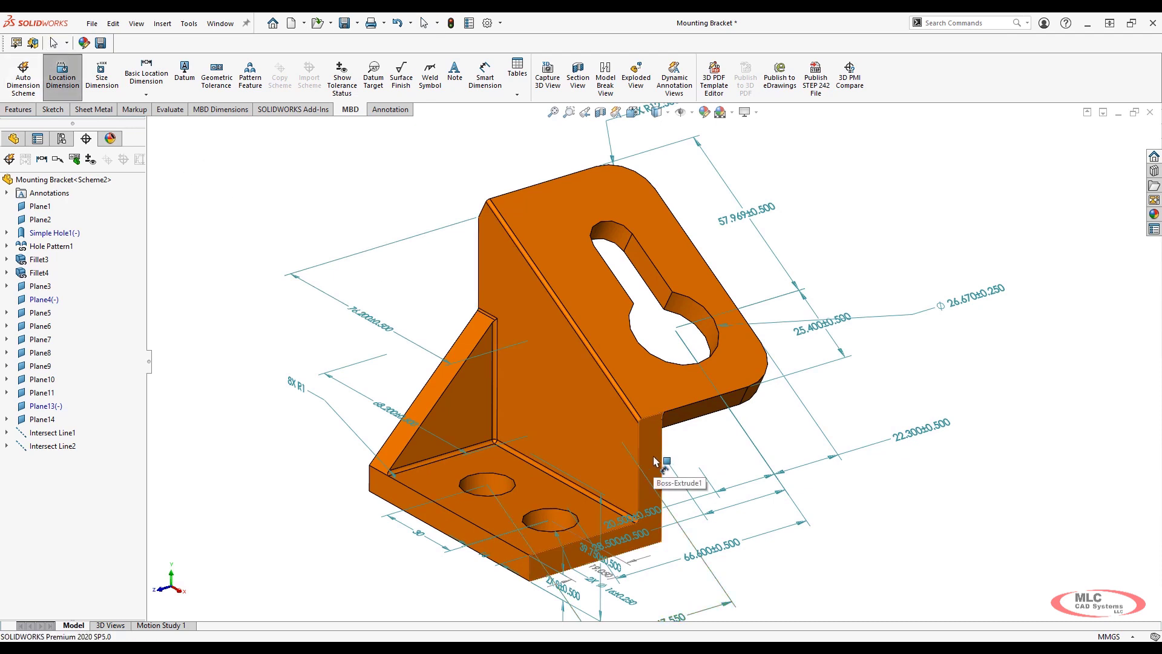
left_click(653, 477)
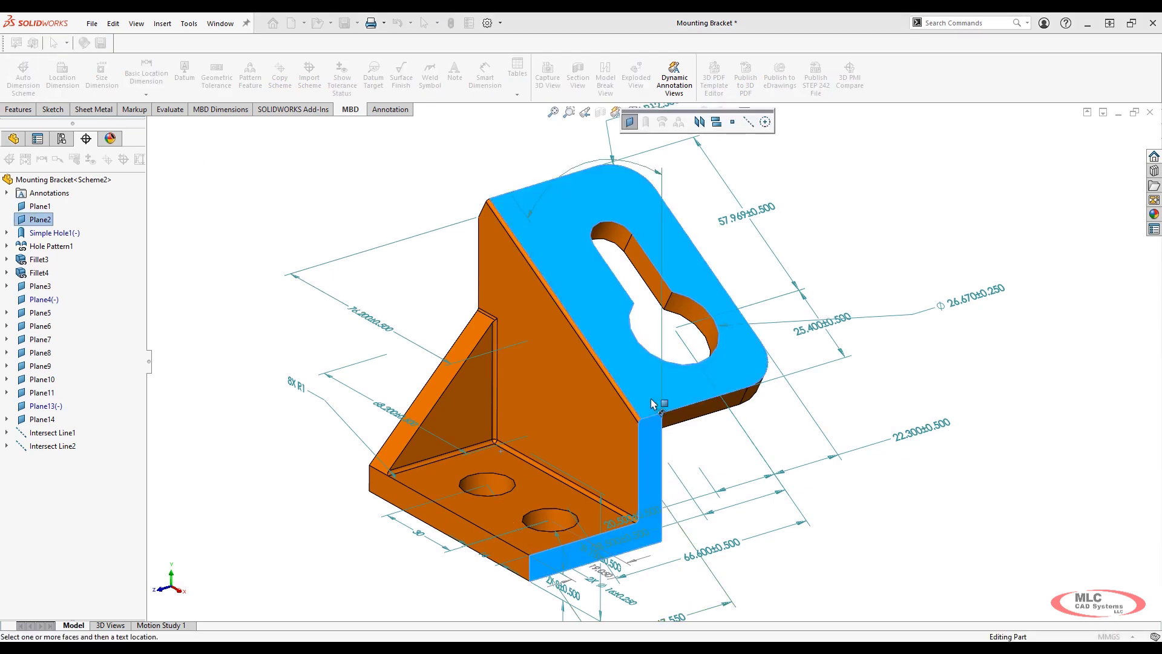
left_click(652, 403)
left_click(704, 453)
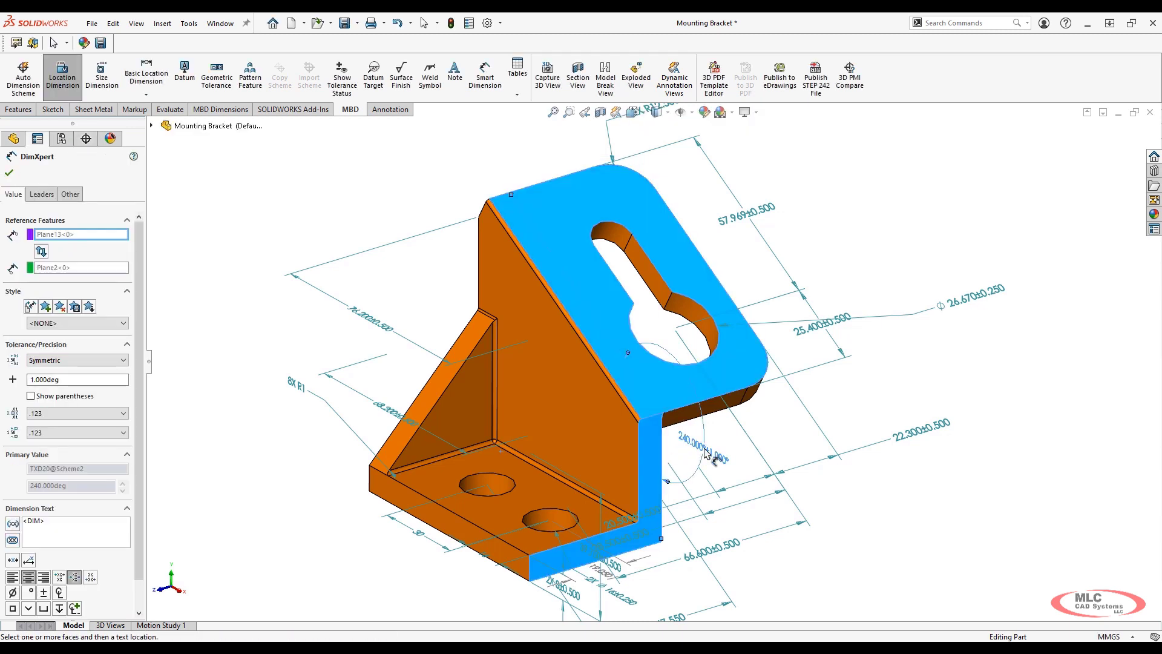
left_click(341, 85)
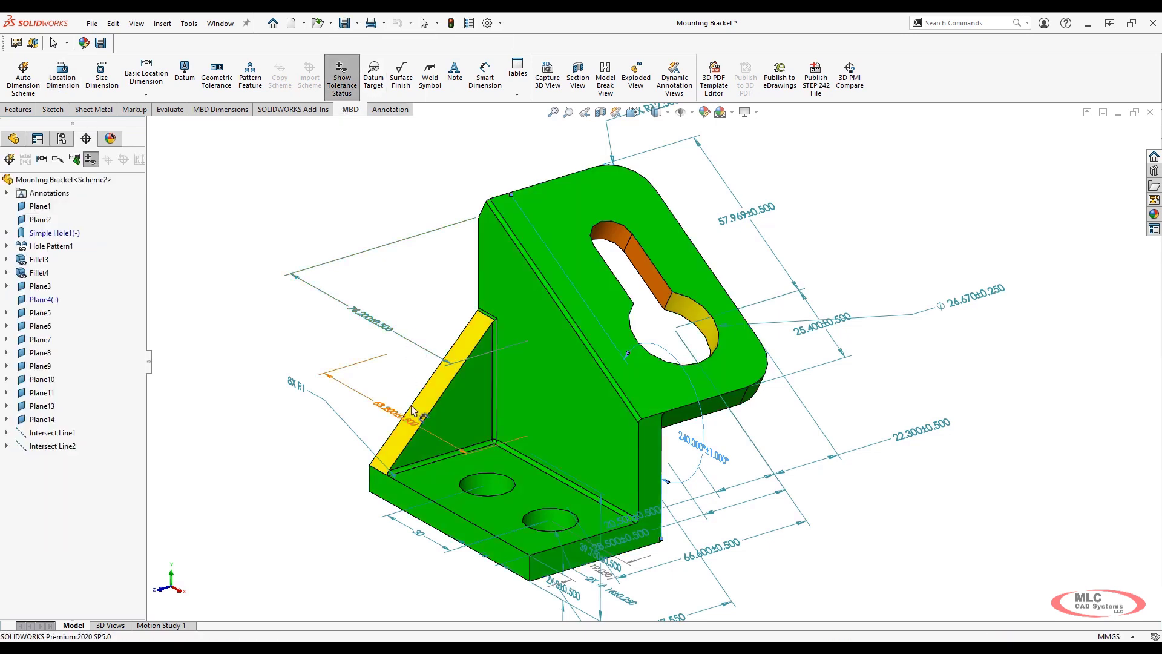
- Add an angular location dimension between the rib's sloped face and the base plate's outer side face, and redisplay the tolerance status
scroll(392, 467, "down", 2)
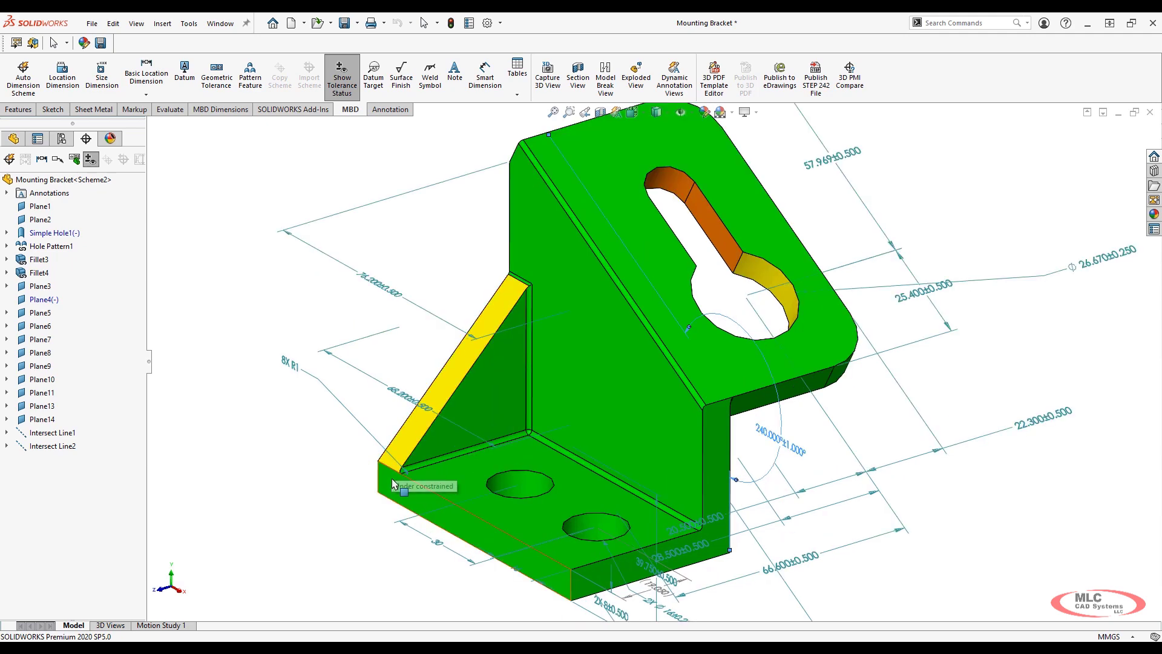
left_click(392, 483)
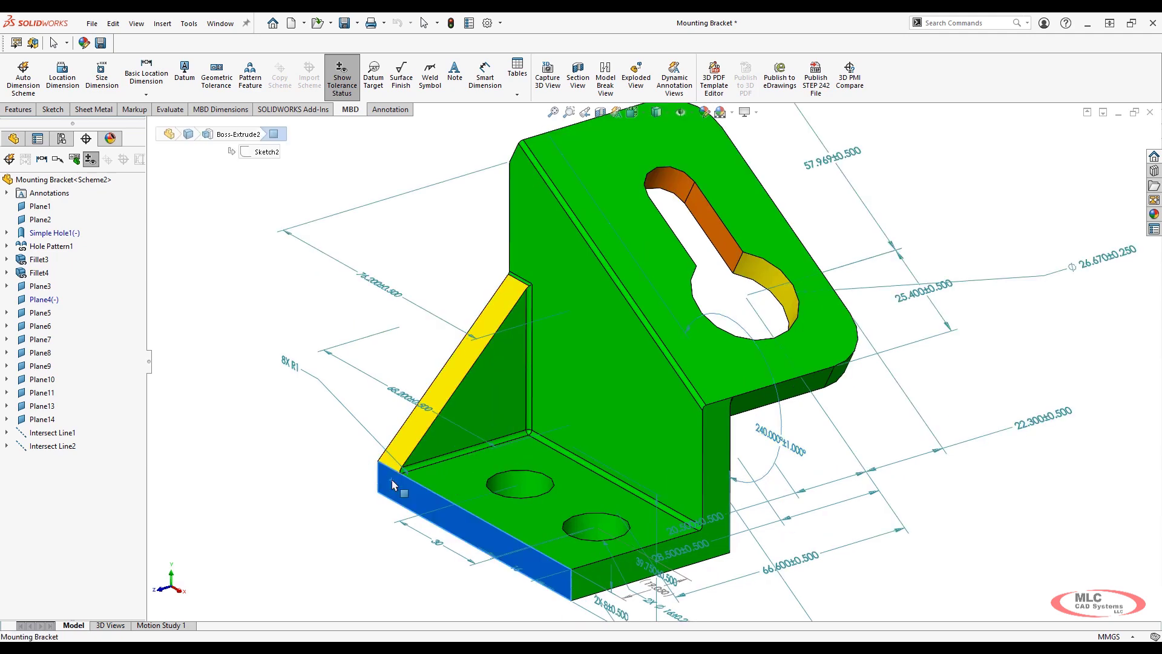
left_click(69, 84)
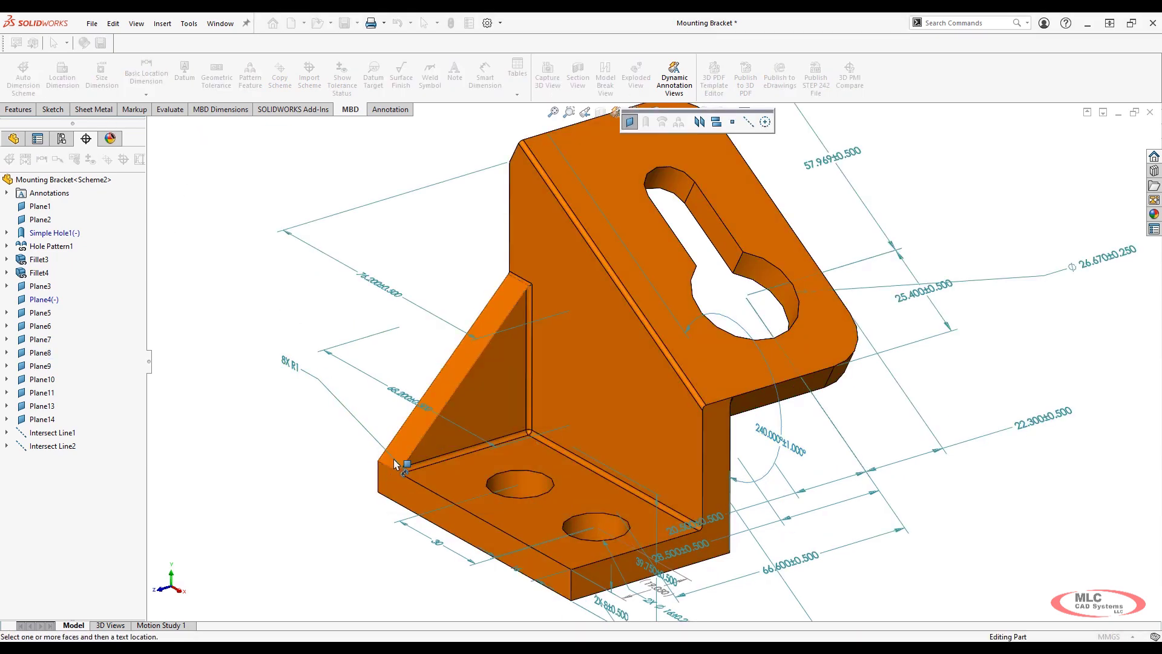
left_click(400, 455)
left_click(383, 491)
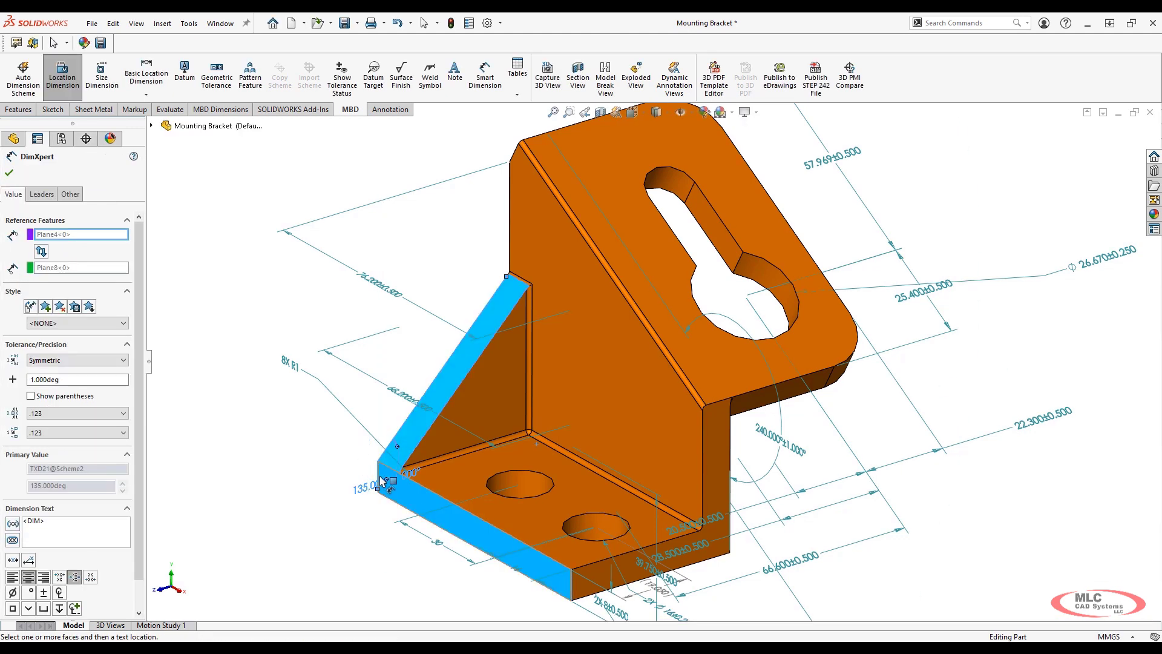
left_click_drag(371, 485, 429, 464)
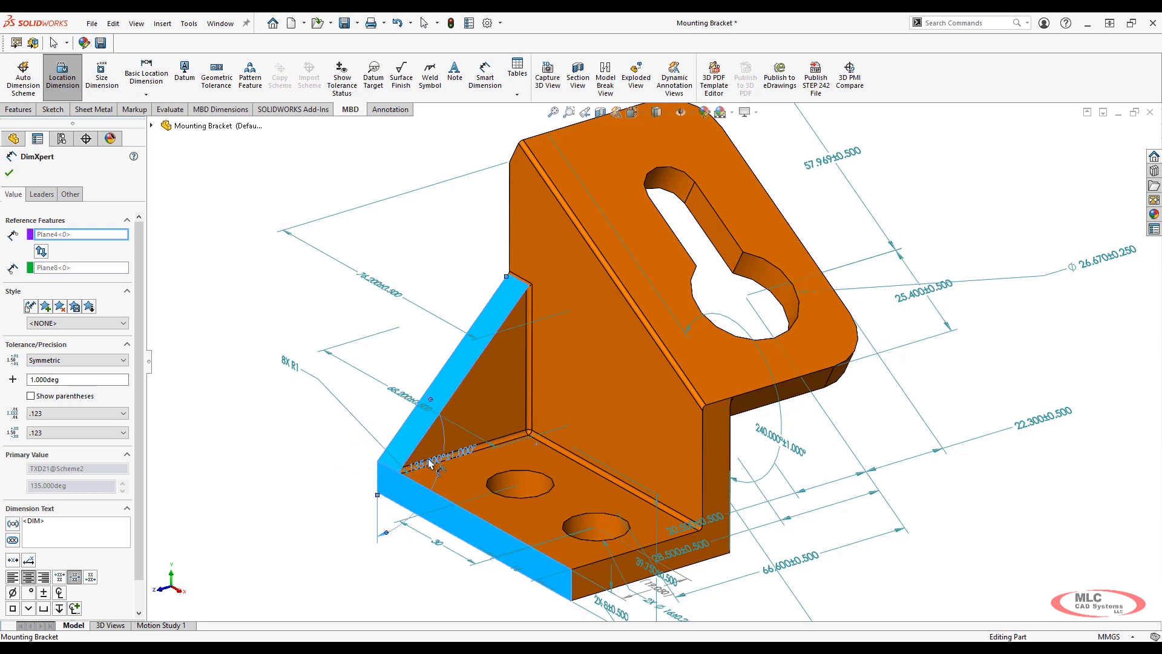
key("Escape")
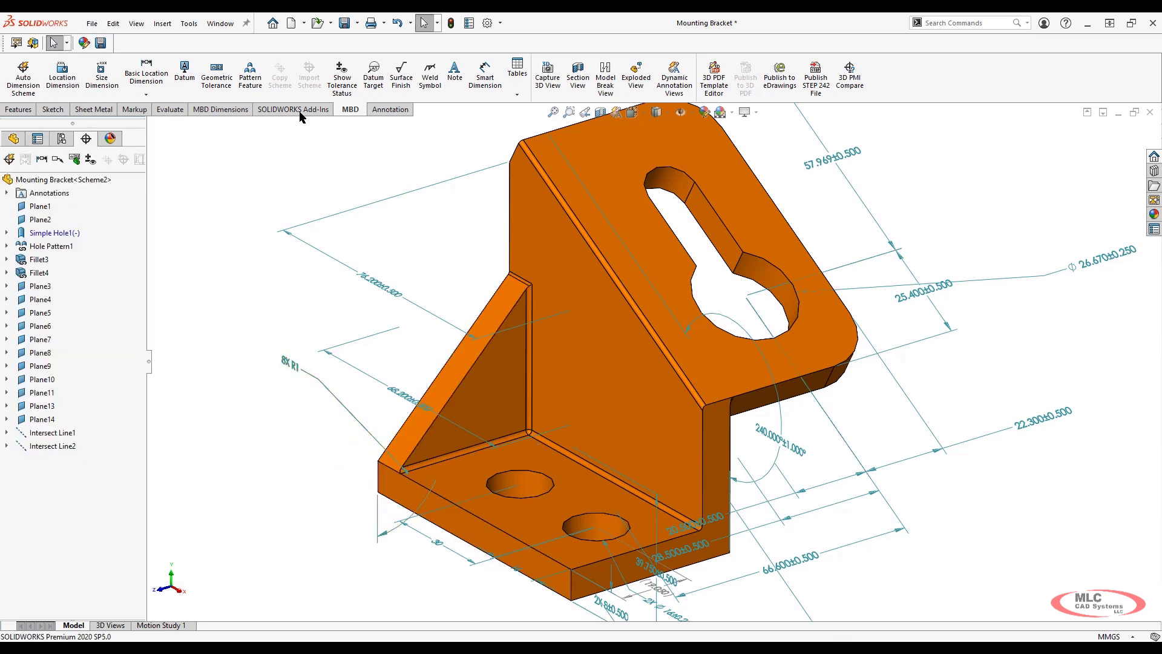
left_click(341, 80)
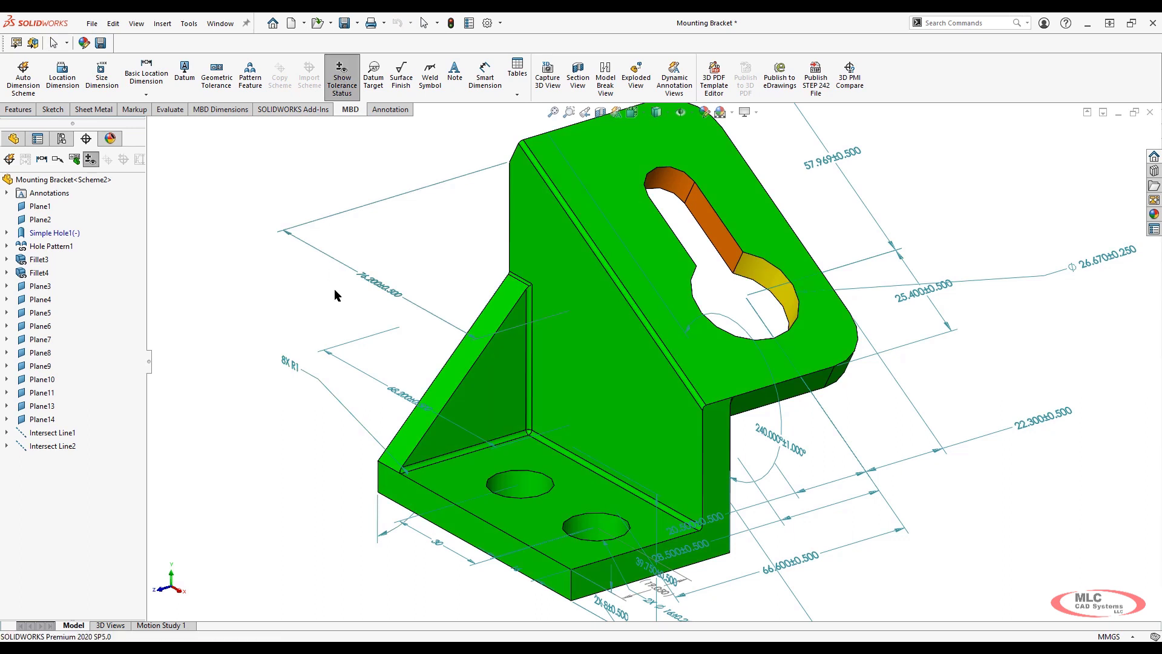
- Attach datum feature A to the base plate's underside and datum feature B to the L-shaped end face
key("f")
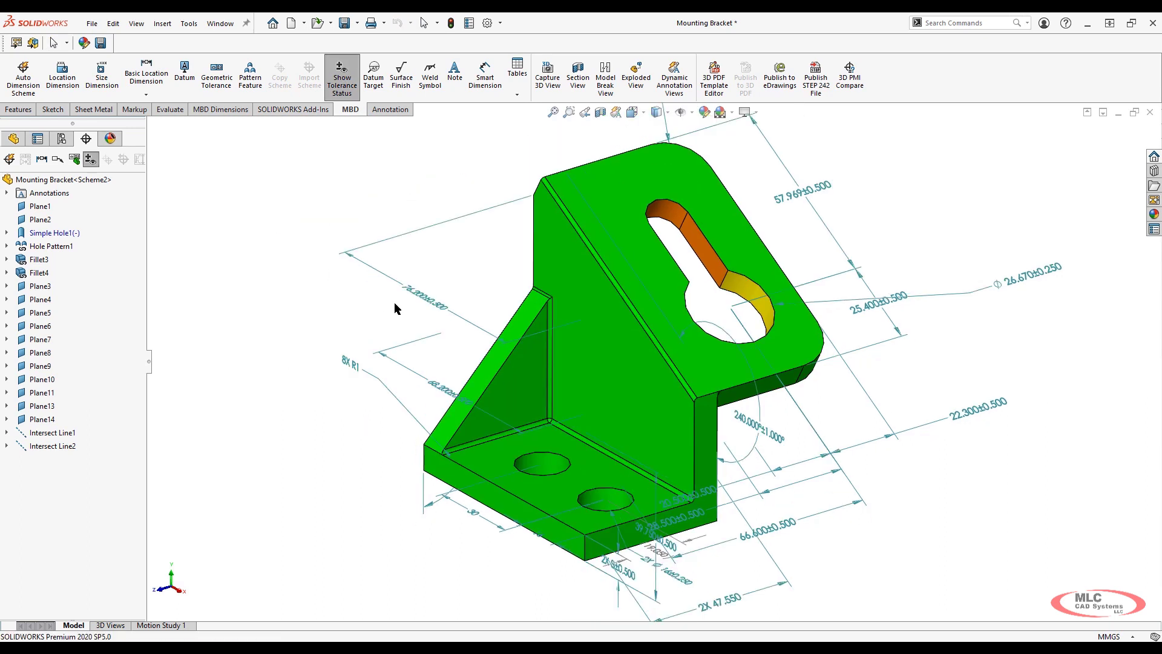
scroll(434, 322, "up", 2)
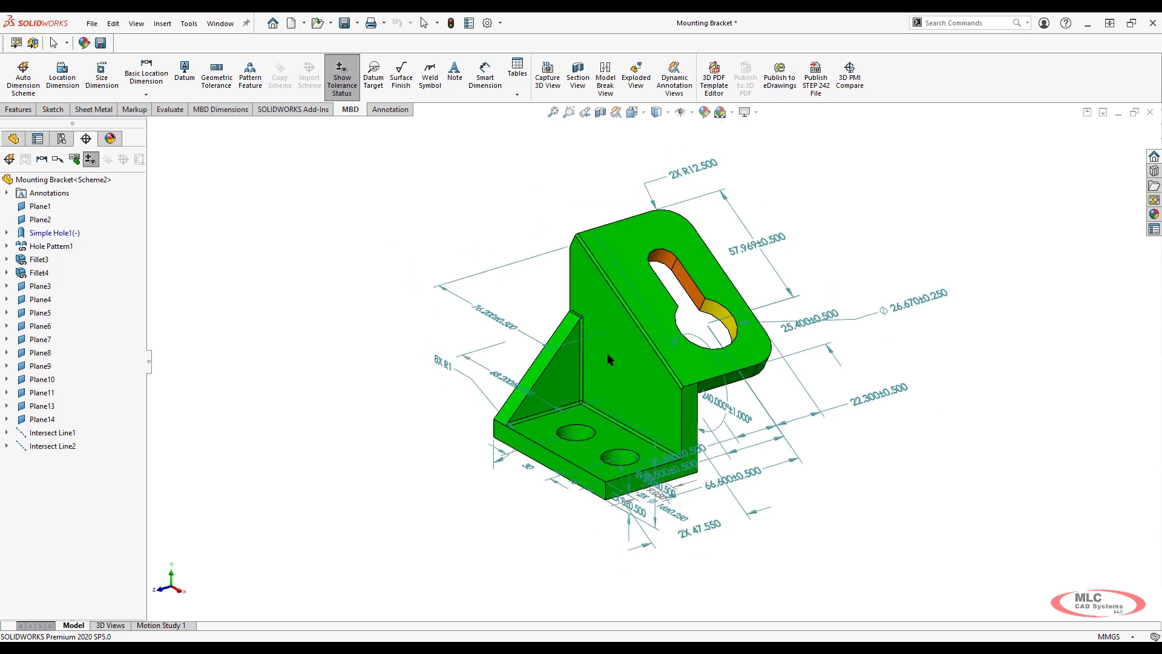
mouse_move(614, 357)
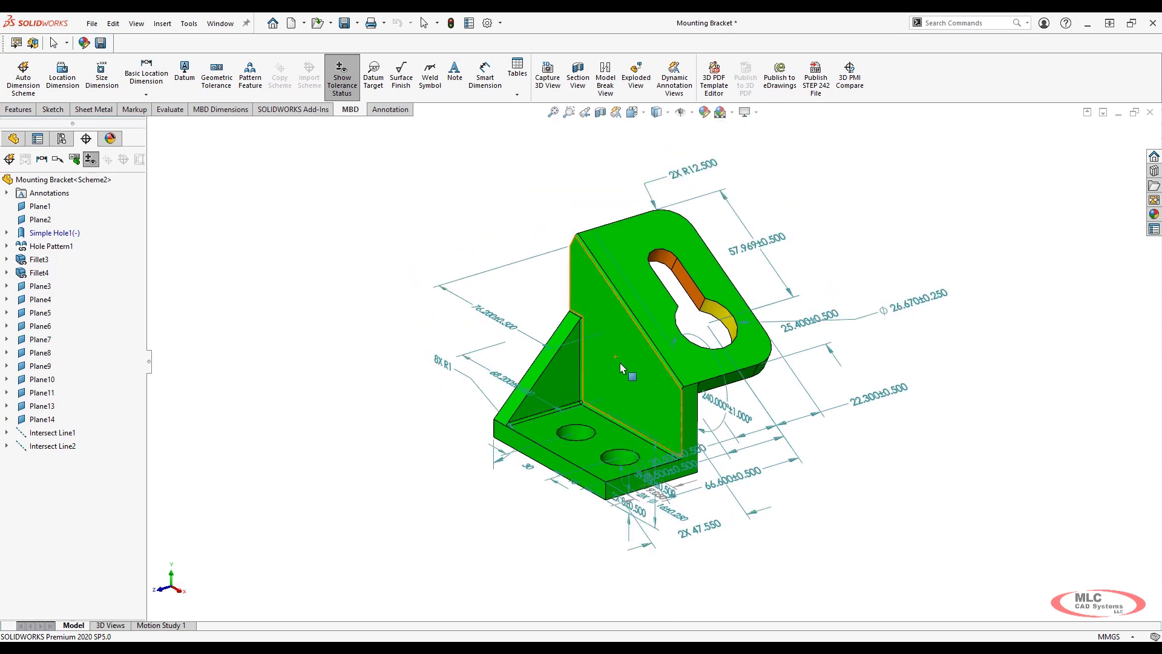
left_click(185, 72)
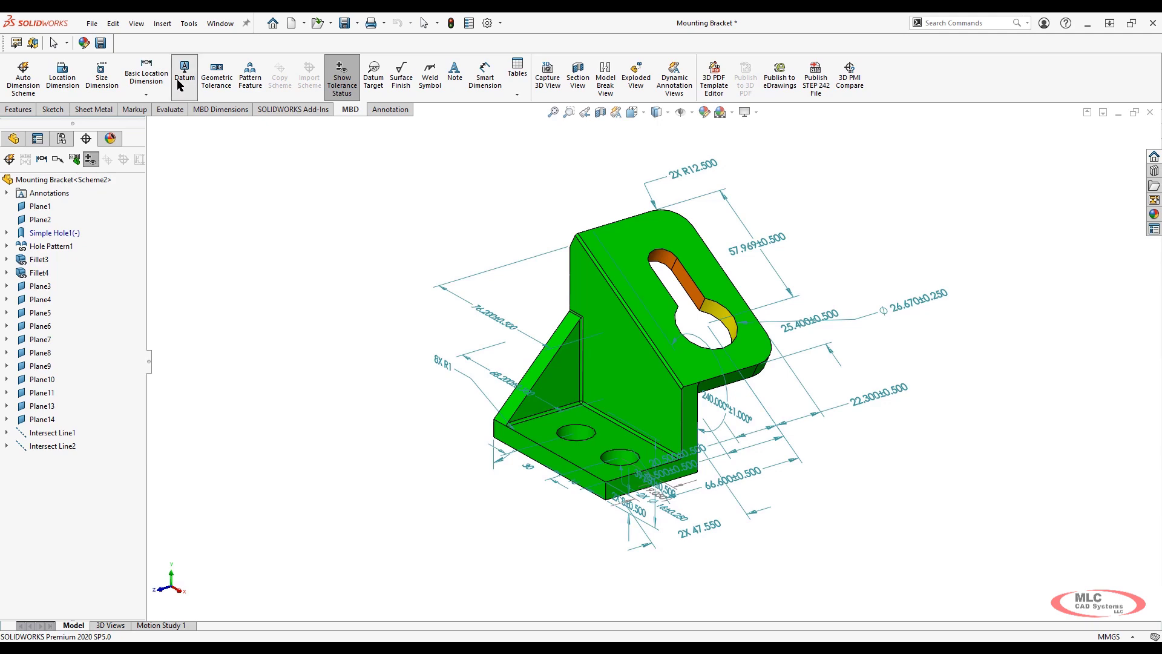
middle_click_drag(687, 425, 695, 292)
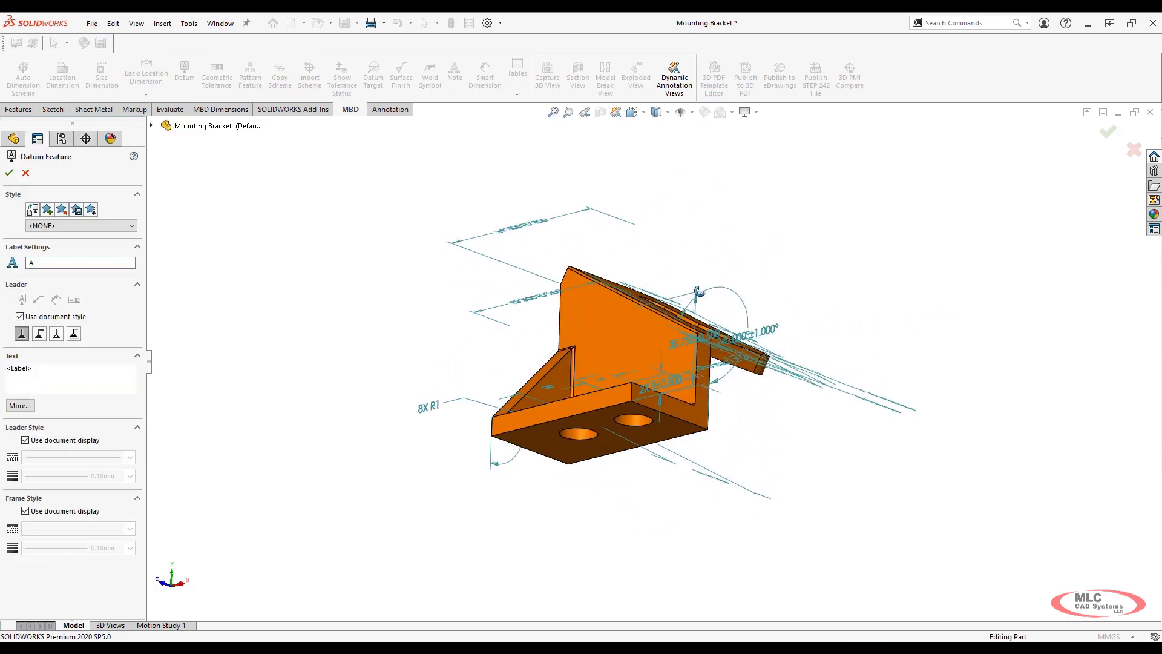
left_click(662, 434)
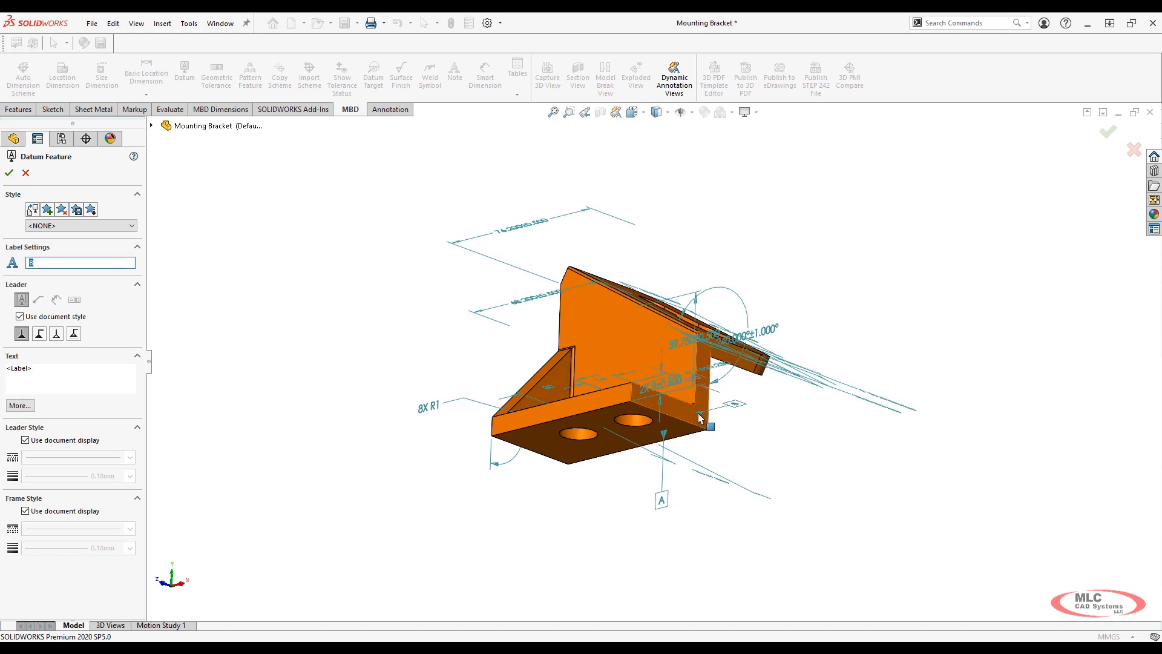
left_click(734, 409)
- Attach datum feature C to the diameter dimension of the keyhole's large round opening
middle_click_drag(739, 356, 734, 477)
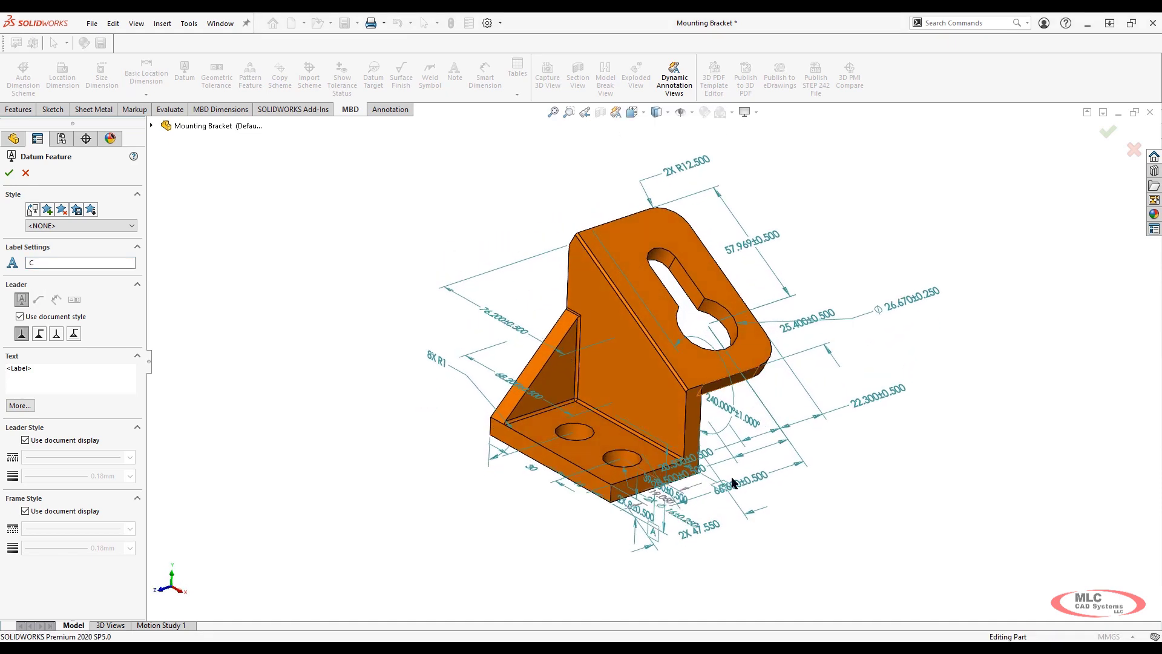
left_click(723, 317)
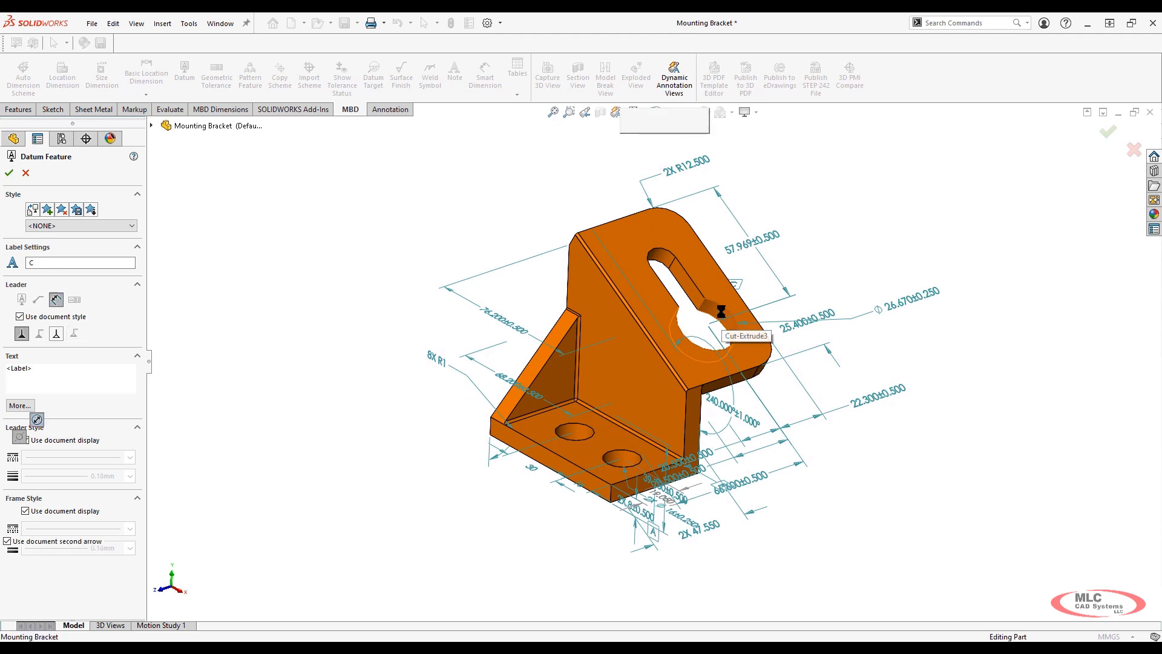
left_click(902, 337)
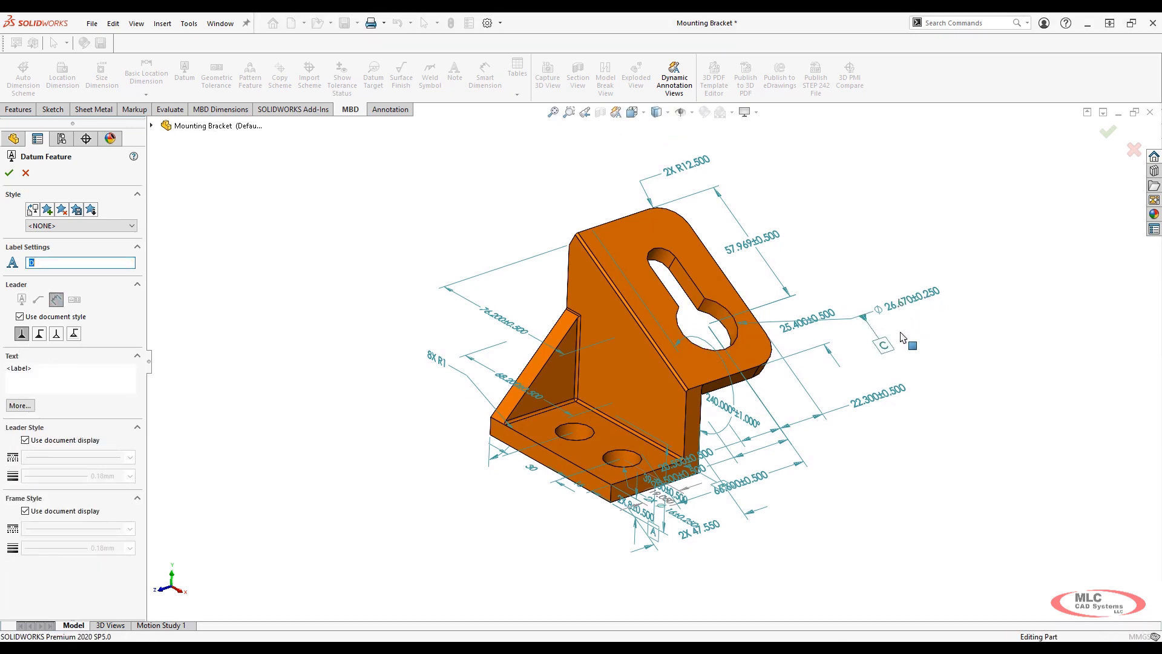
key("Escape")
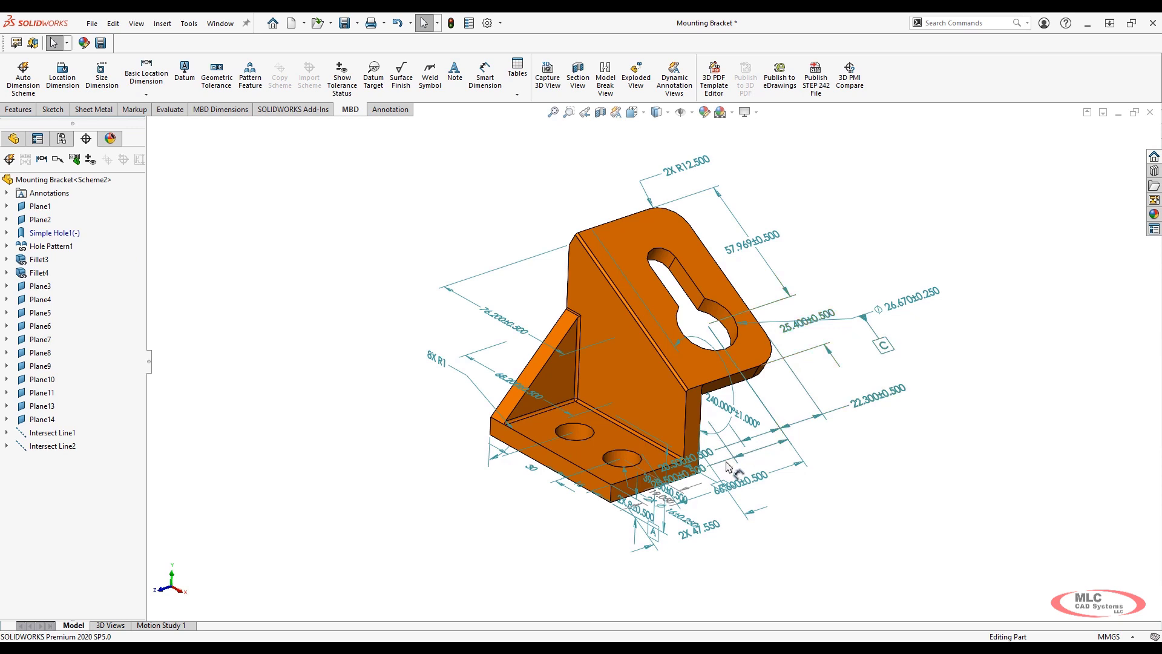
- Display the bracket's tolerance status again with the datum features in place
scroll(718, 434, "up", 1)
middle_click_drag(717, 433, 715, 436)
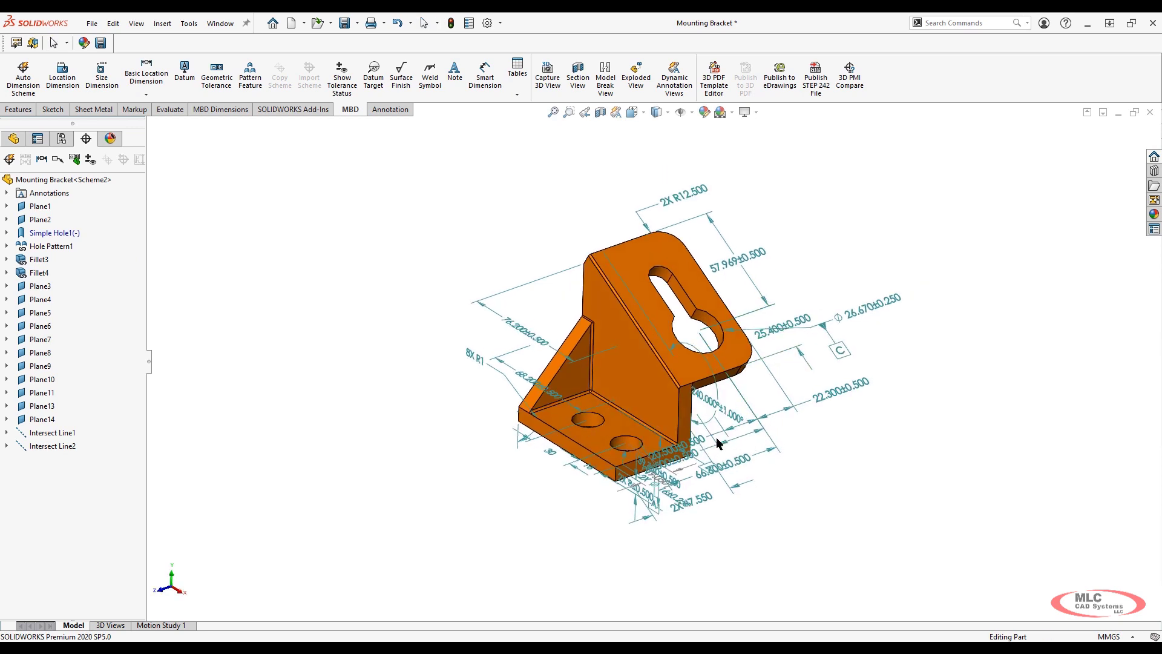
left_click(342, 79)
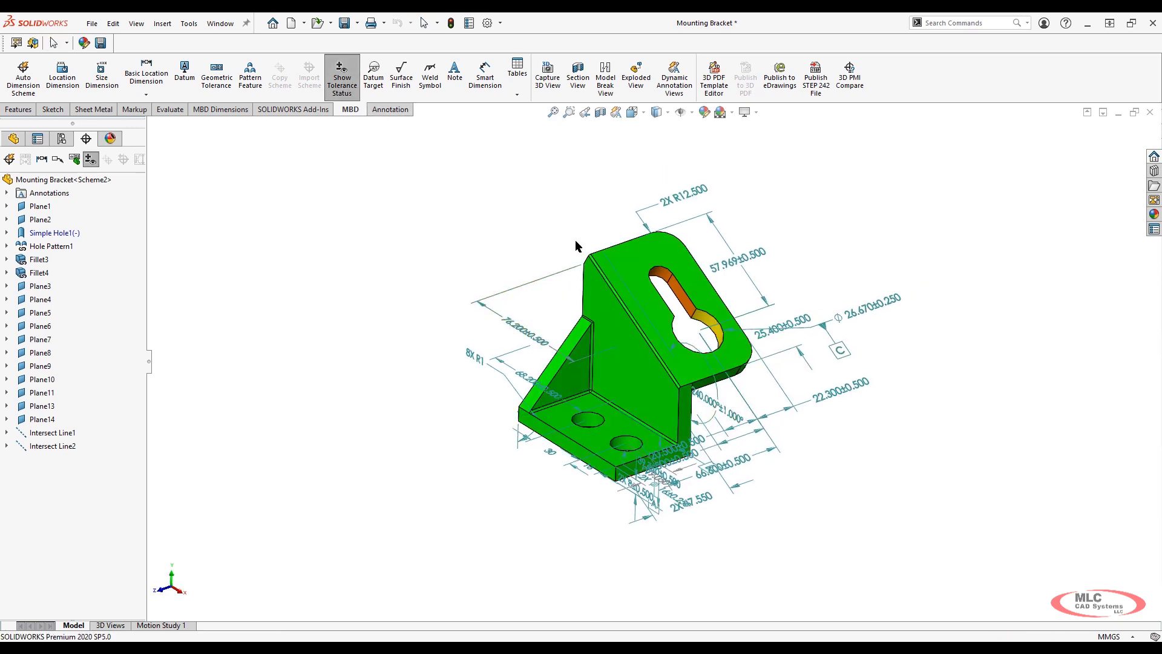
middle_click_drag(629, 376, 663, 363)
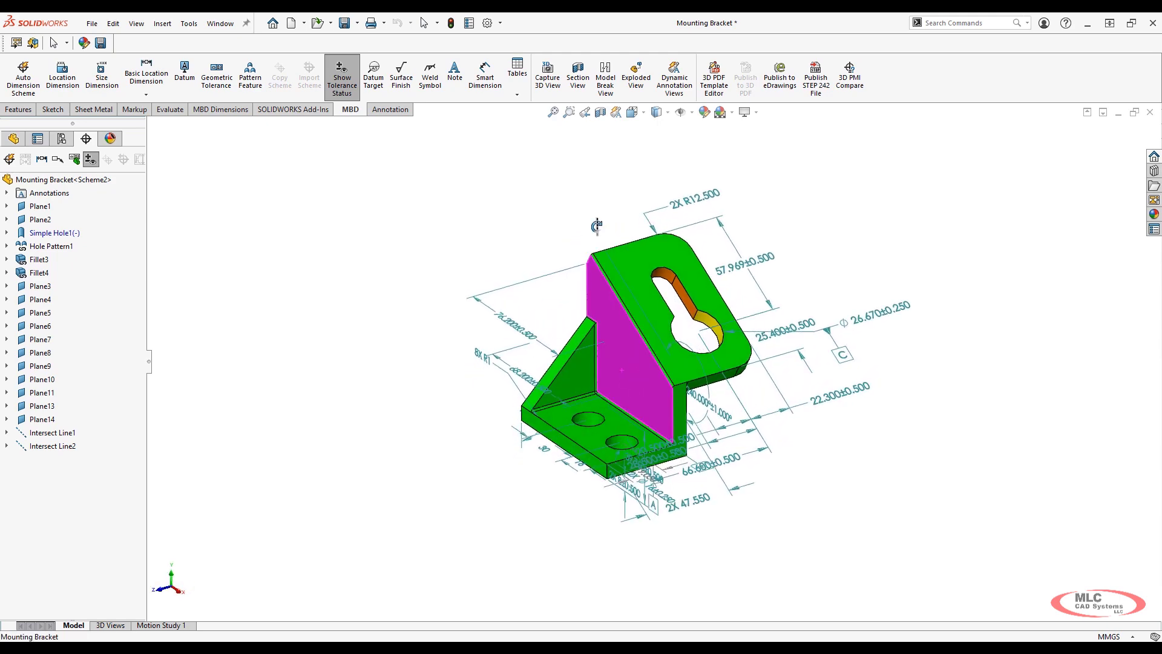
scroll(682, 346, "down", 2)
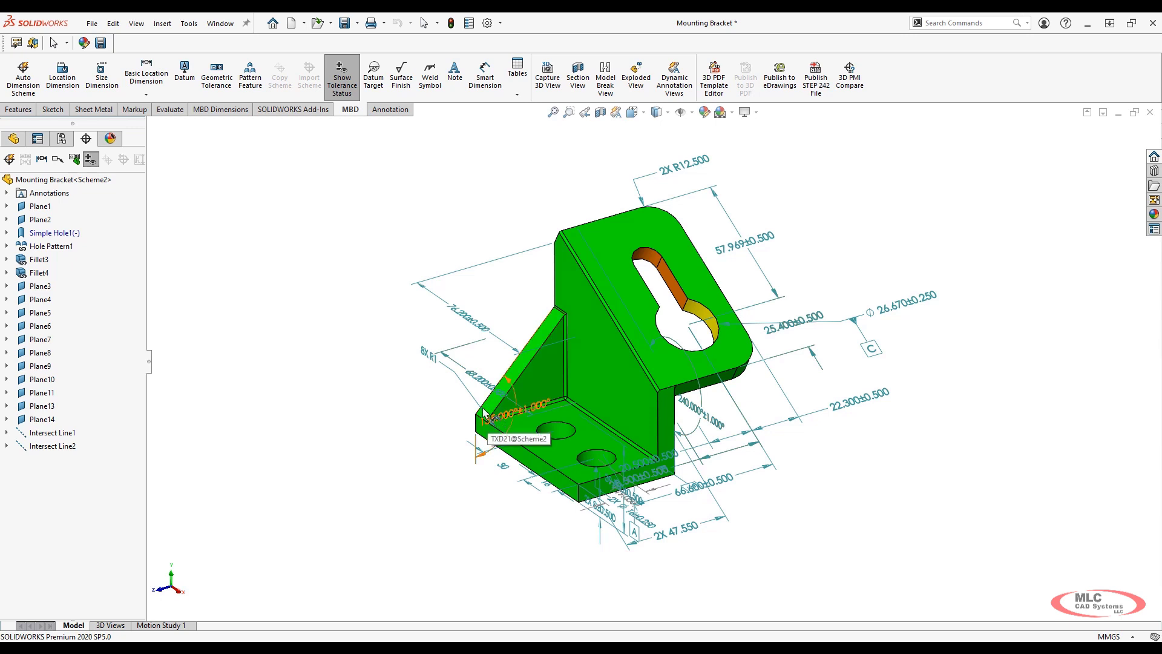
- Activate and reorient to the Front annotation view, and reposition the 240° angle dimension and the datum A label nearer the part
left_click(7, 193)
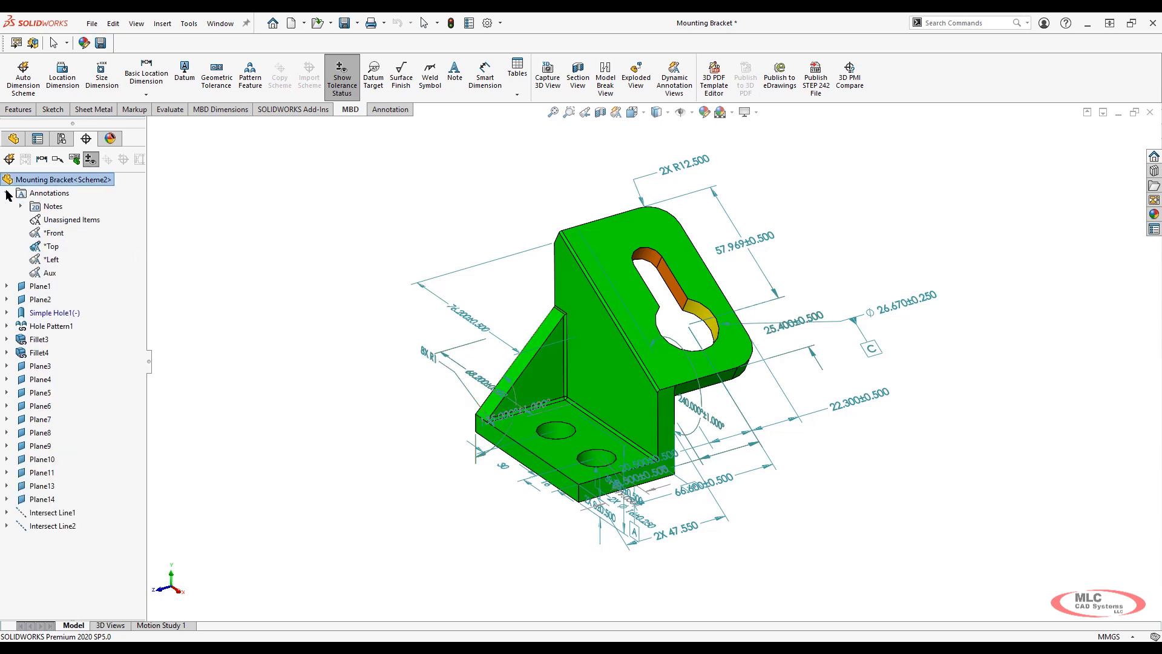
right_click(54, 236)
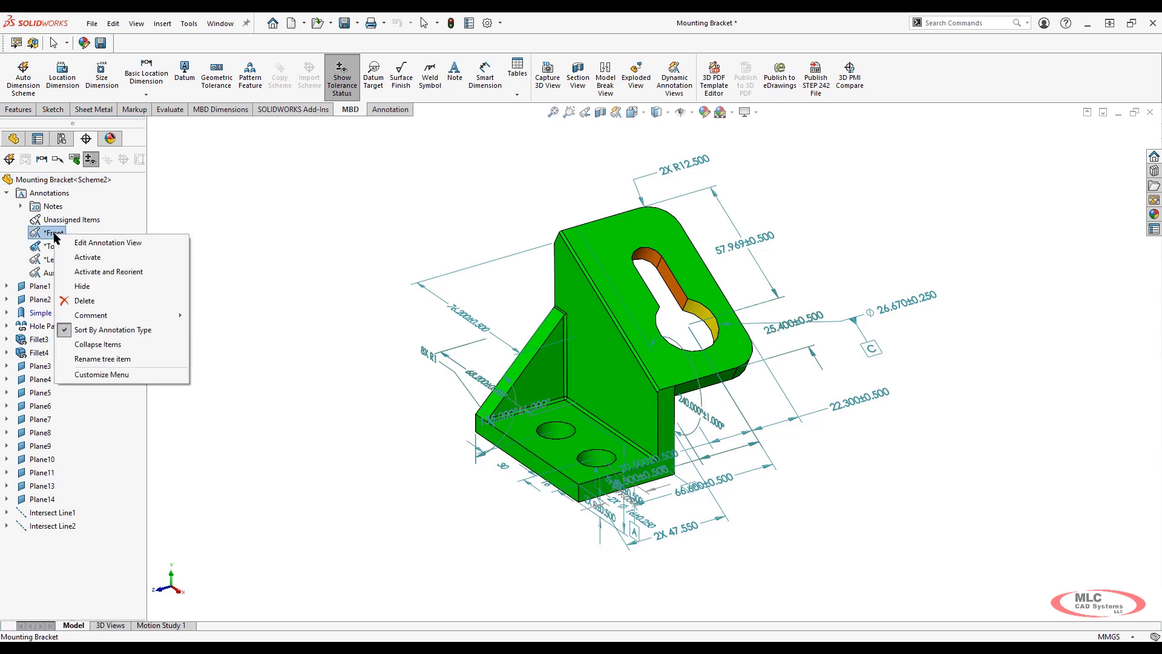
left_click(104, 272)
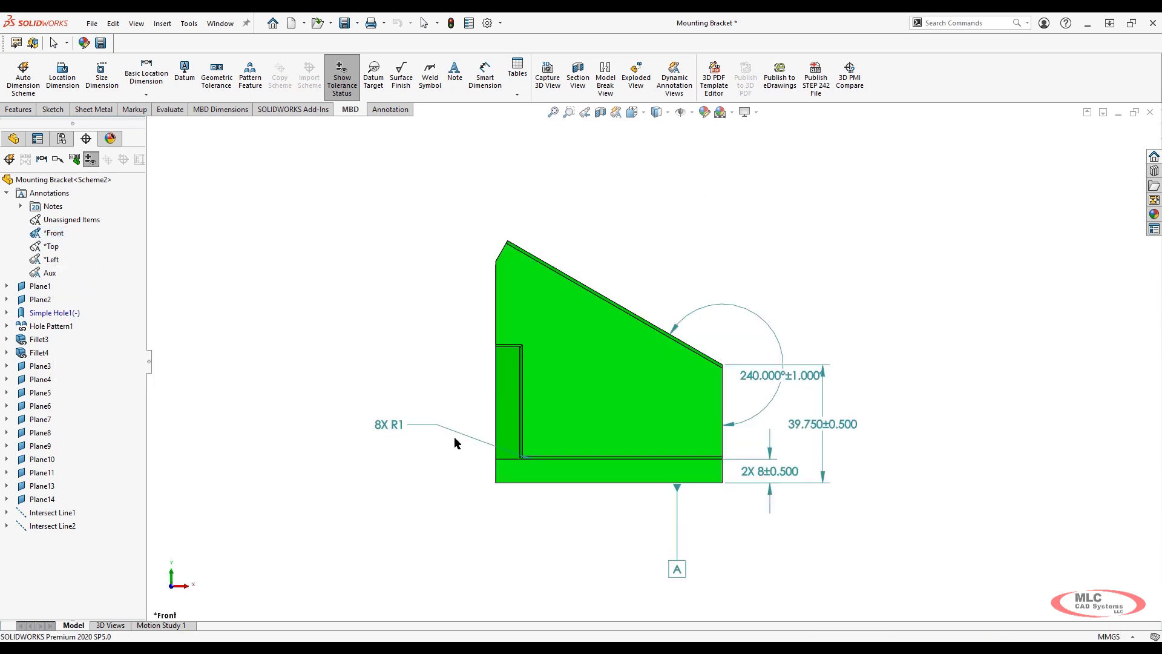
scroll(670, 543, "down", 2)
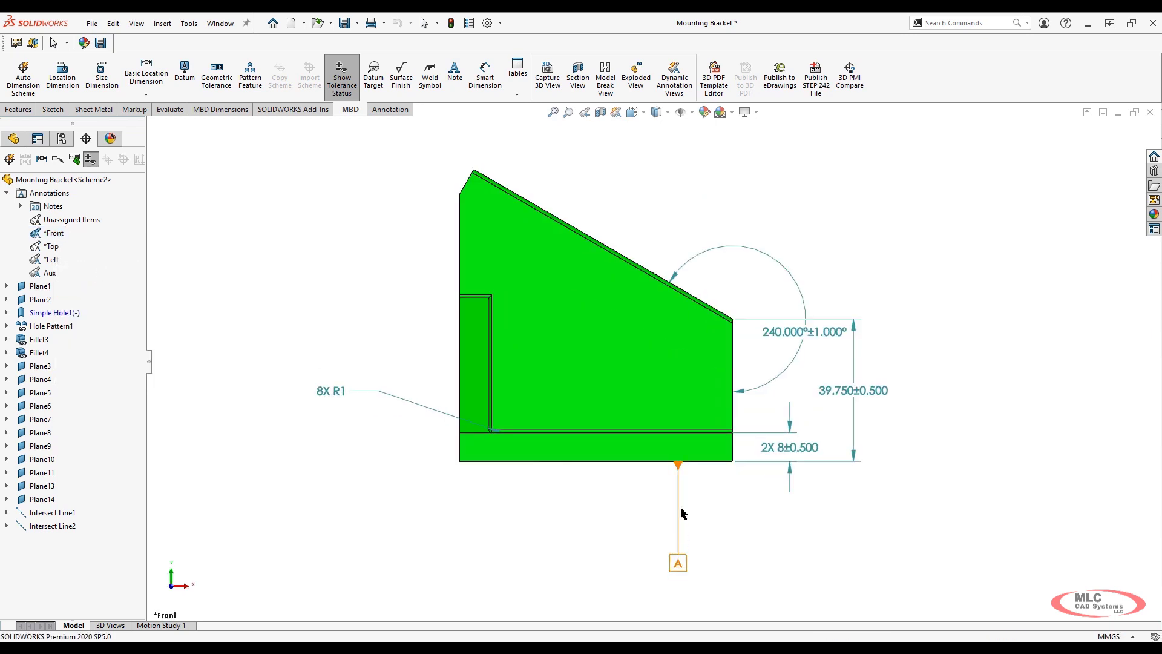
scroll(683, 362, "down", 1)
left_click_drag(827, 324, 800, 290)
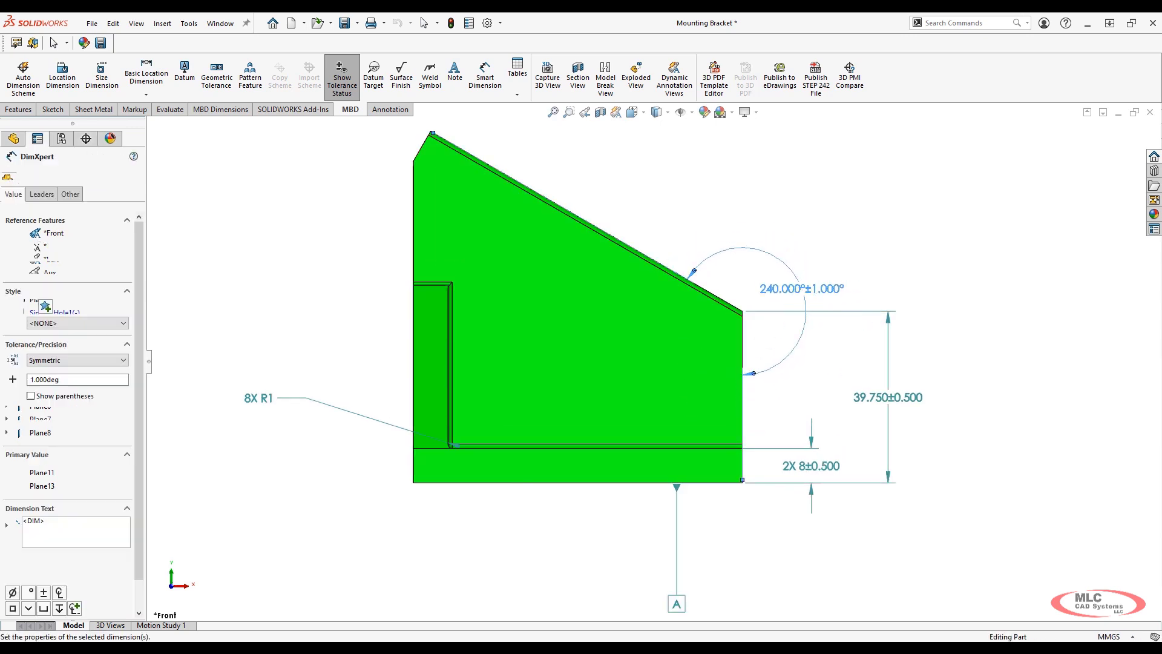
left_click_drag(676, 605, 678, 543)
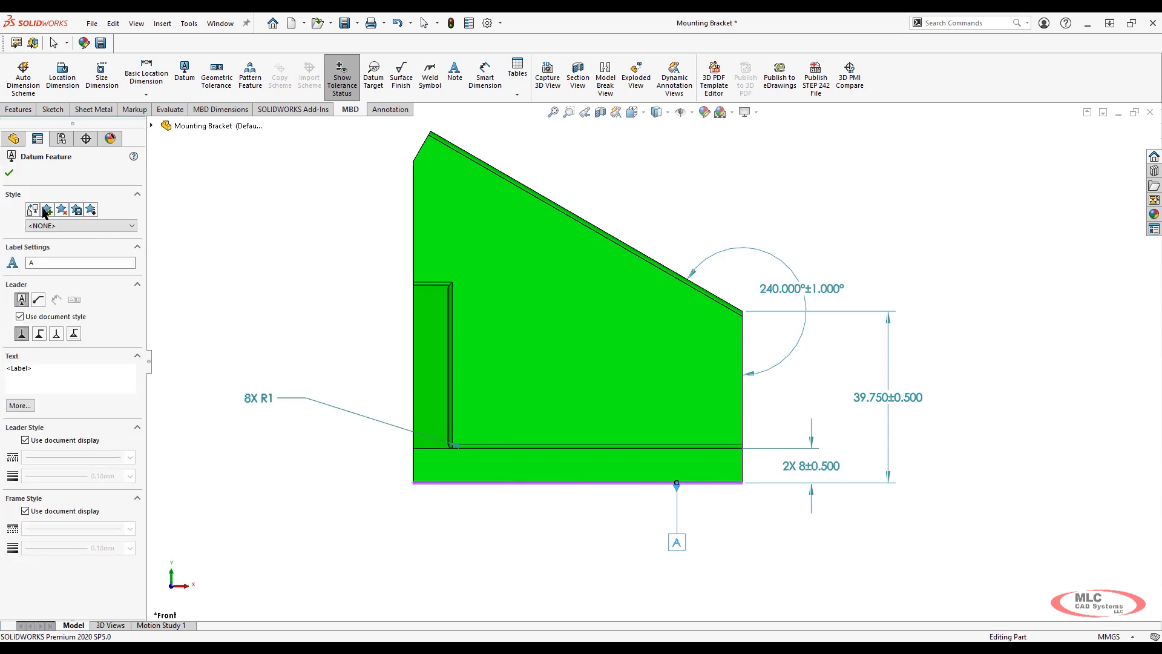
left_click(9, 173)
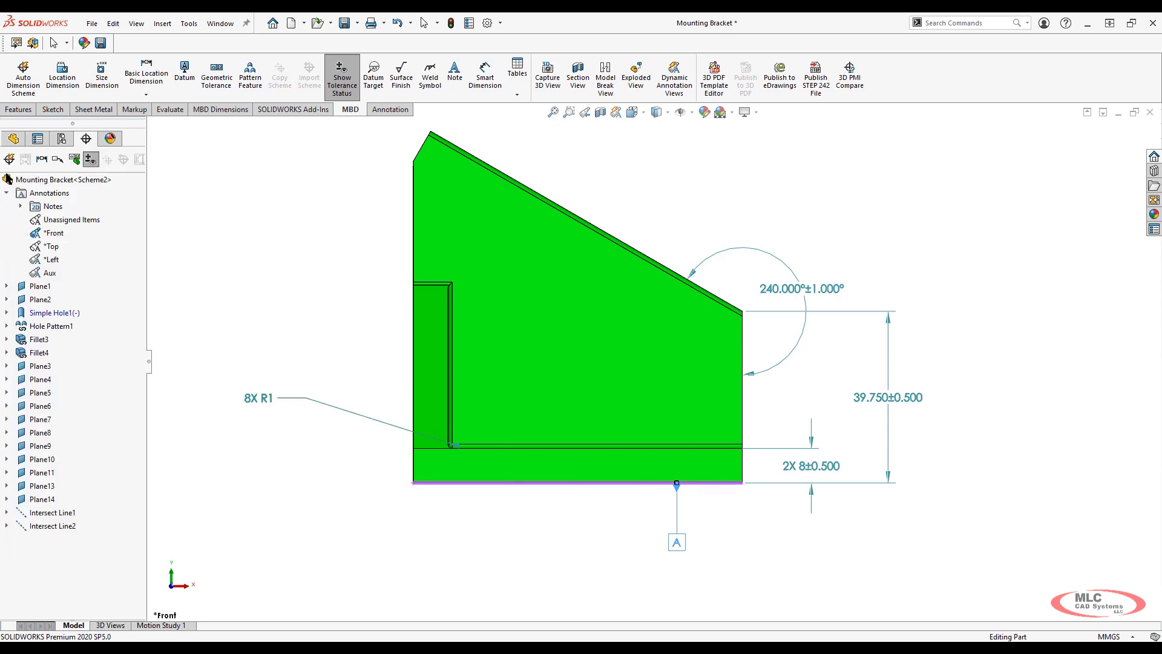
- In the reoriented Top annotation view, hide the reference dimensions and slightly reposition the two base holes' diameter callout
right_click(50, 245)
left_click(92, 287)
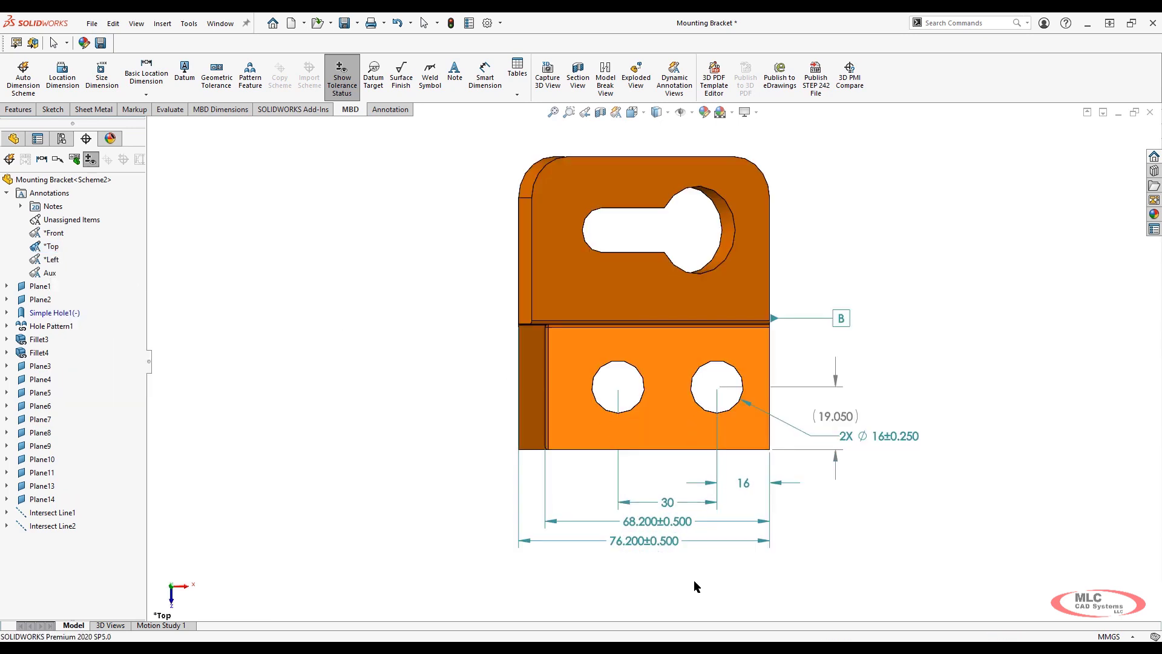
right_click(37, 196)
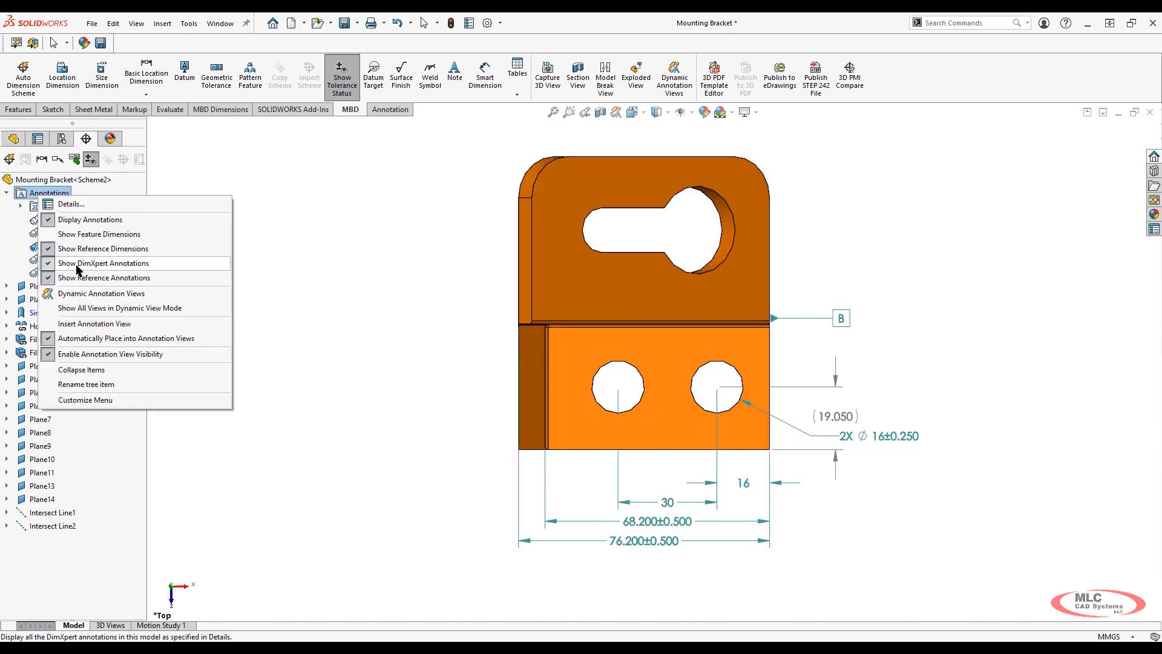
left_click(79, 247)
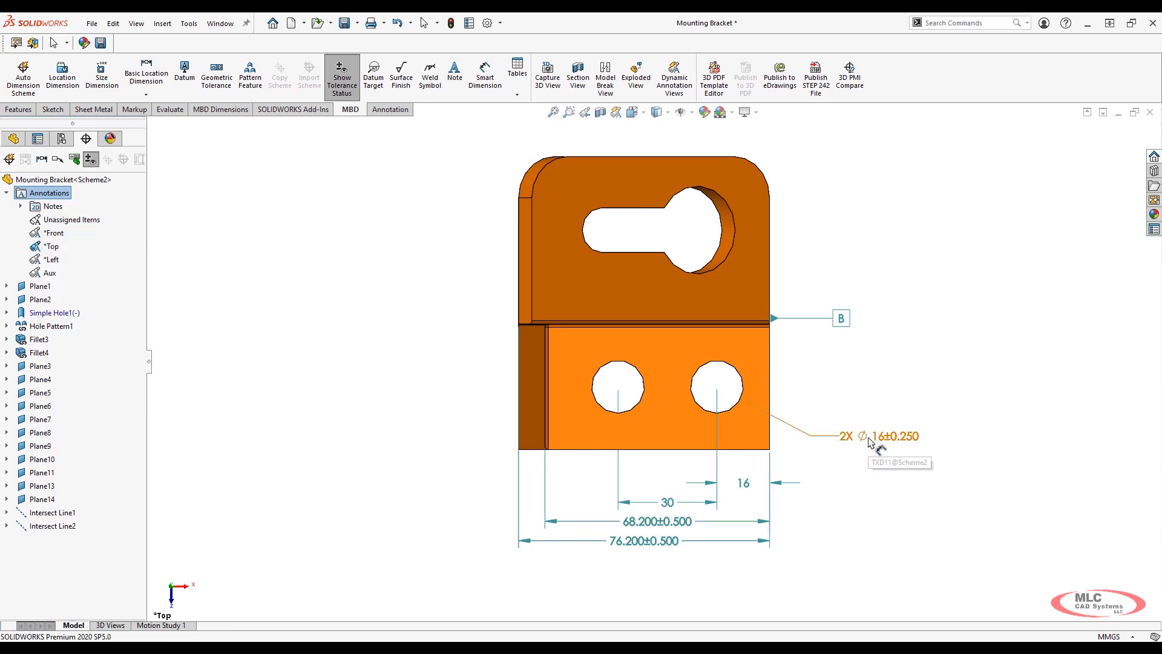
left_click_drag(873, 446, 867, 446)
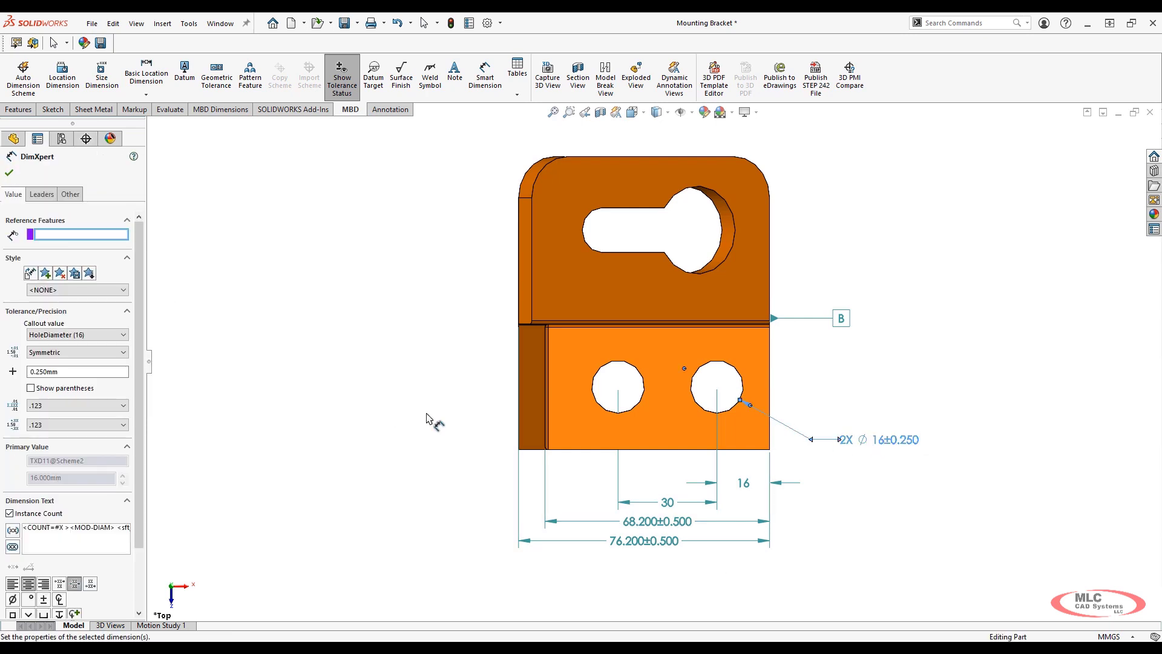
left_click(7, 174)
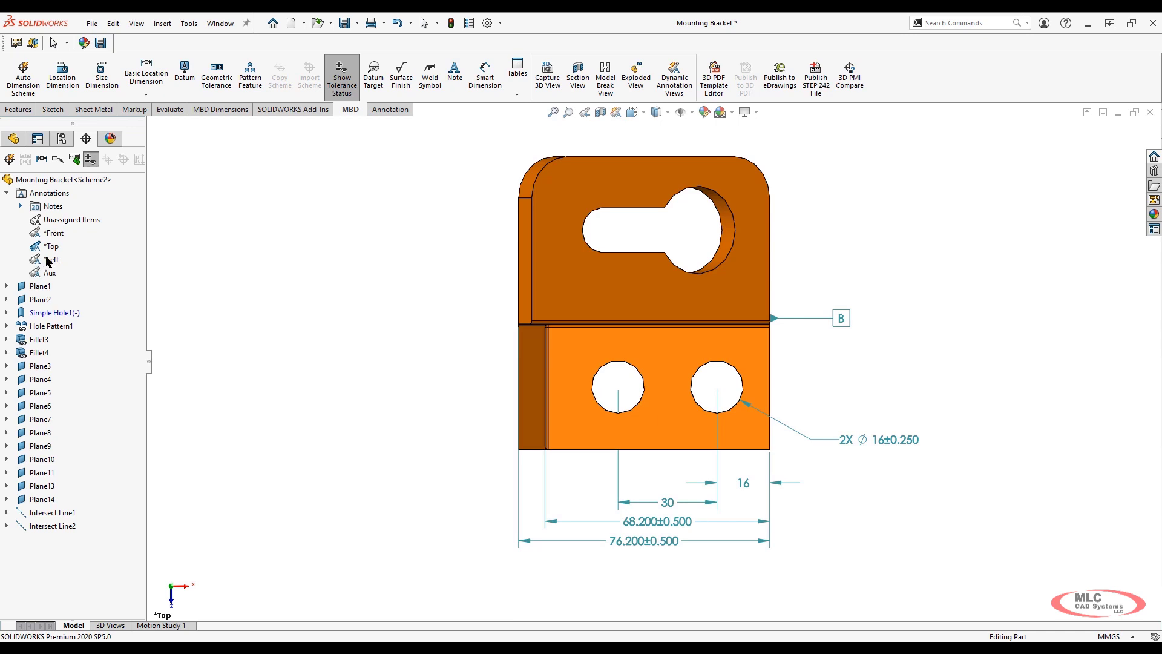
- Activate and reorient to the Left annotation view, and reposition the rib's 135° angle dimension below the base edge
right_click(49, 262)
left_click(75, 300)
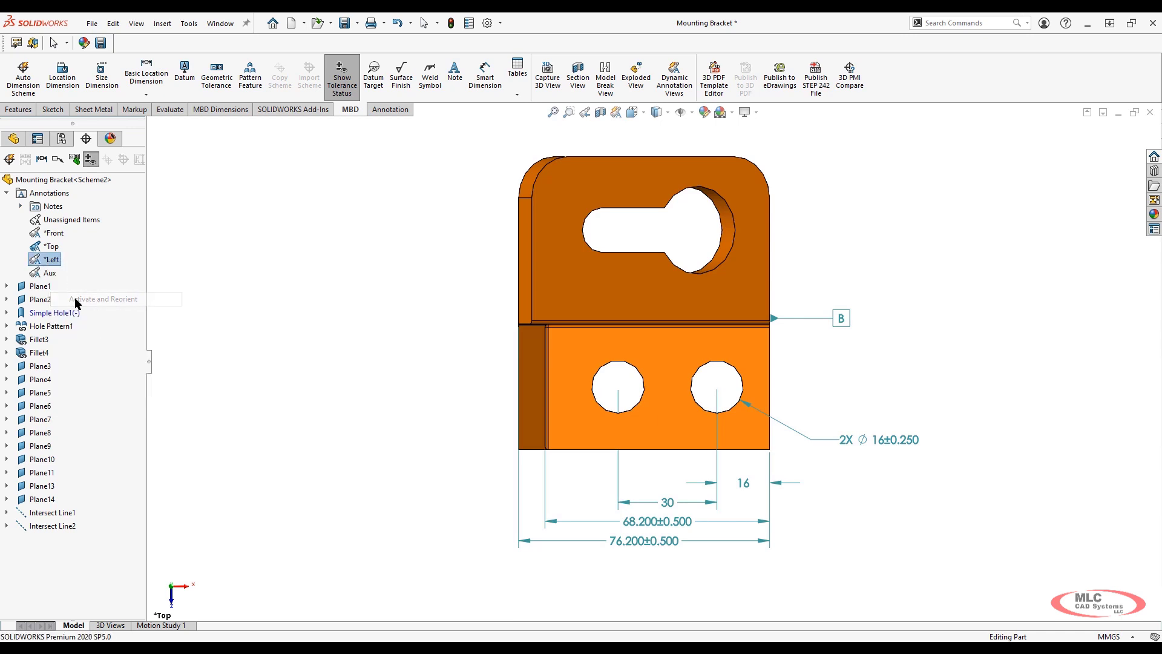
left_click_drag(742, 511, 707, 505)
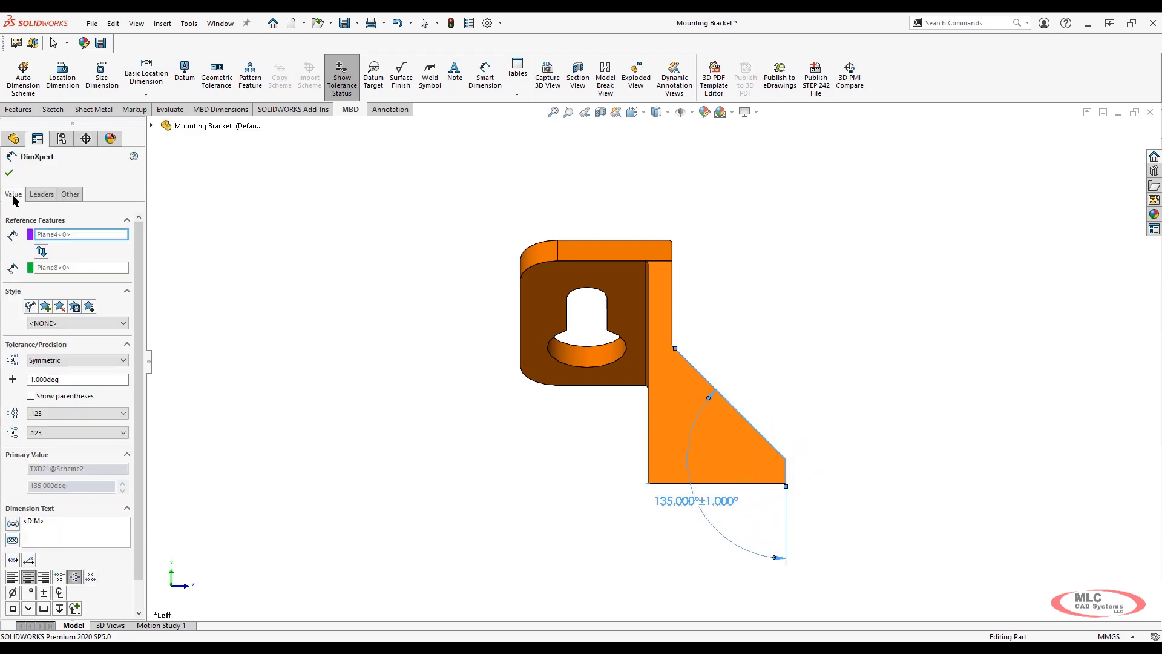
left_click(8, 177)
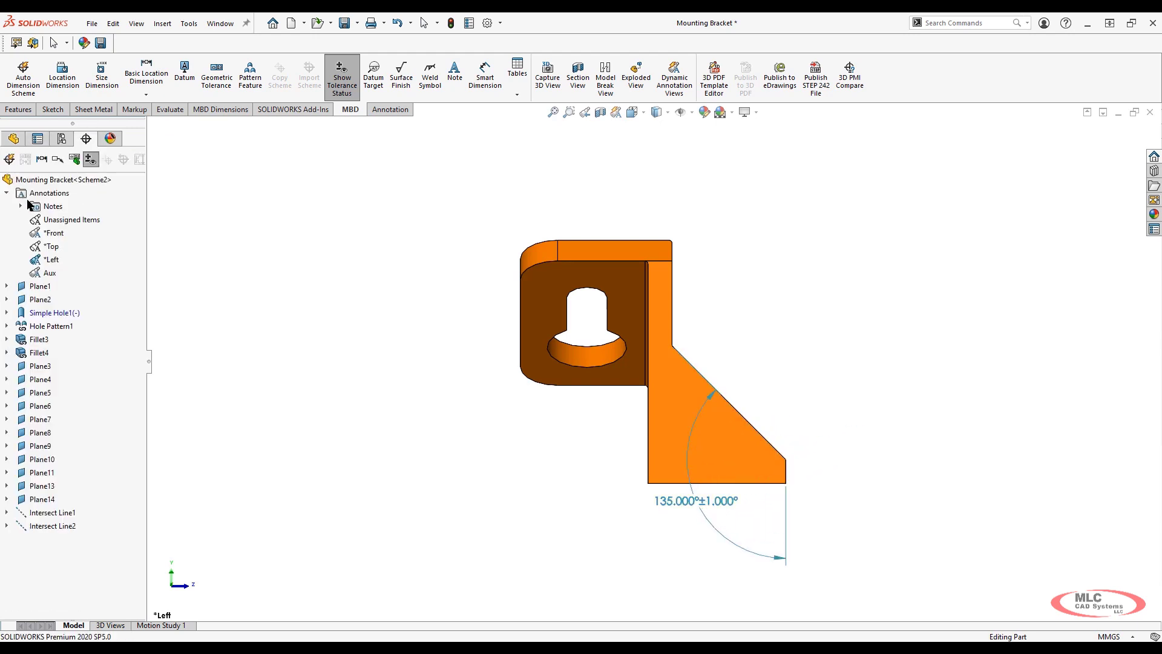
- Activate and reorient to the Aux annotation view, and move the corner radius and keyhole diameter callouts clear of the part
right_click(49, 273)
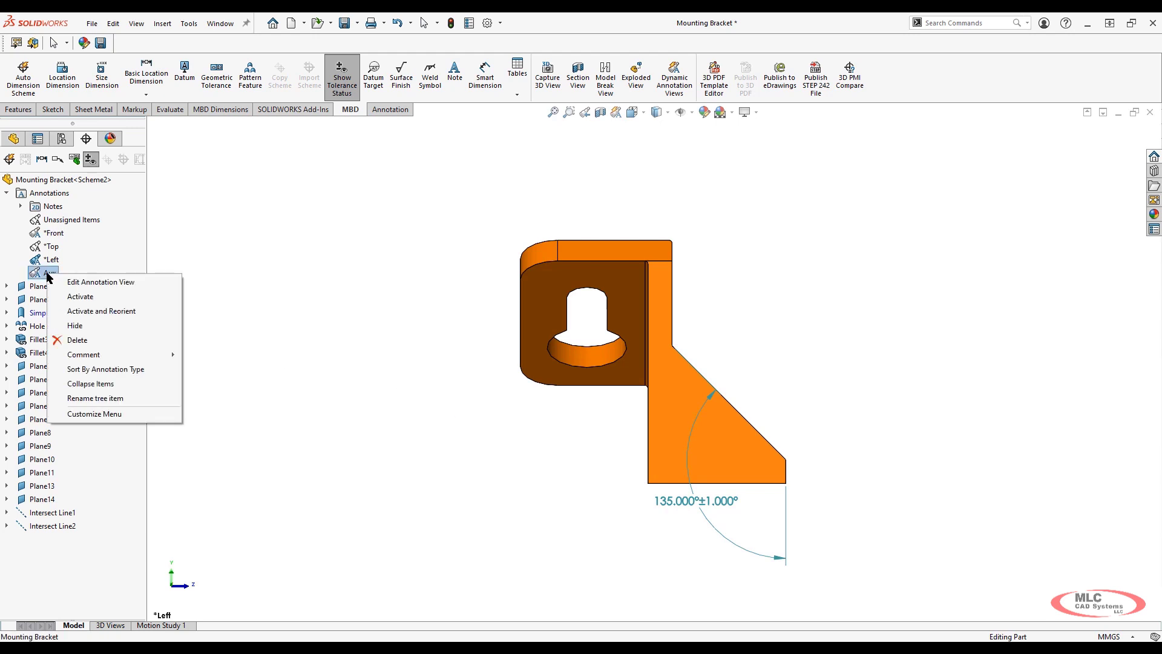
left_click(93, 313)
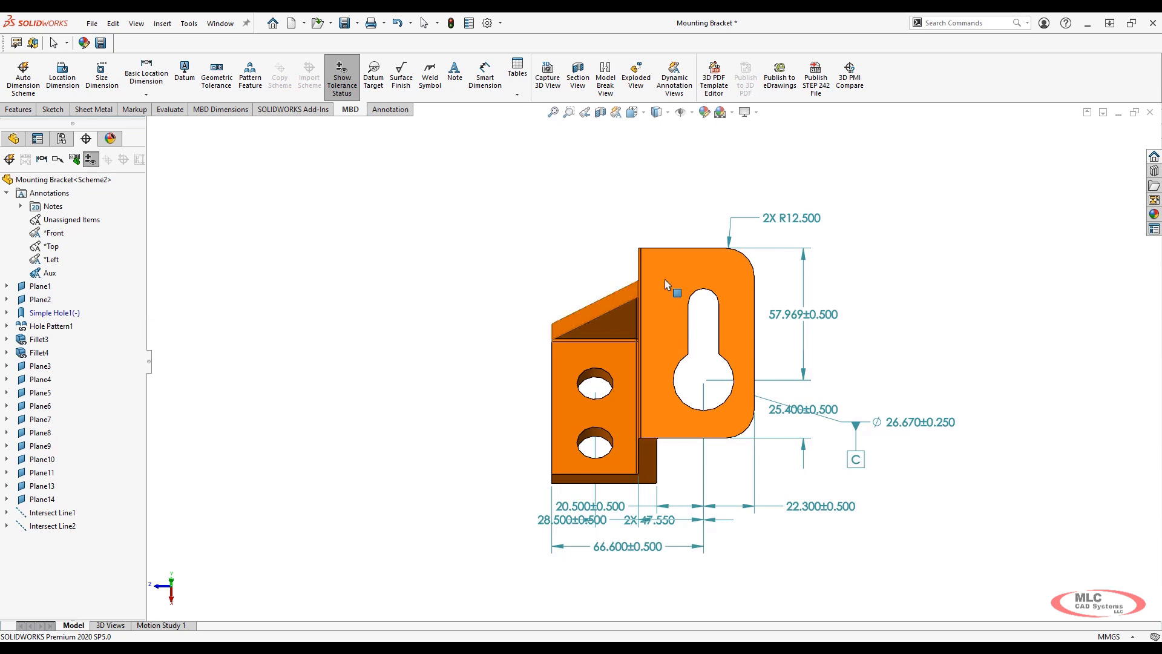
left_click_drag(793, 218, 815, 224)
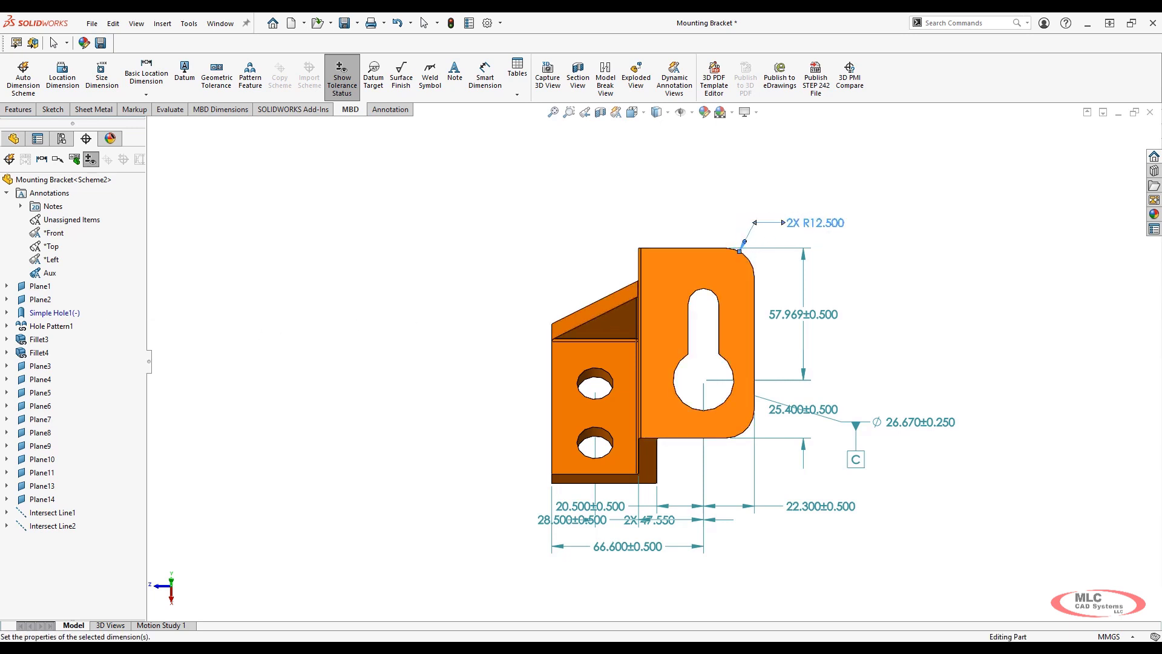
left_click_drag(901, 435, 929, 413)
- Spread out the overlapping 66.600, 28.500, 2X 47.550 and 20.500 dimensions below the bracket in the Aux view
left_click_drag(644, 551, 643, 615)
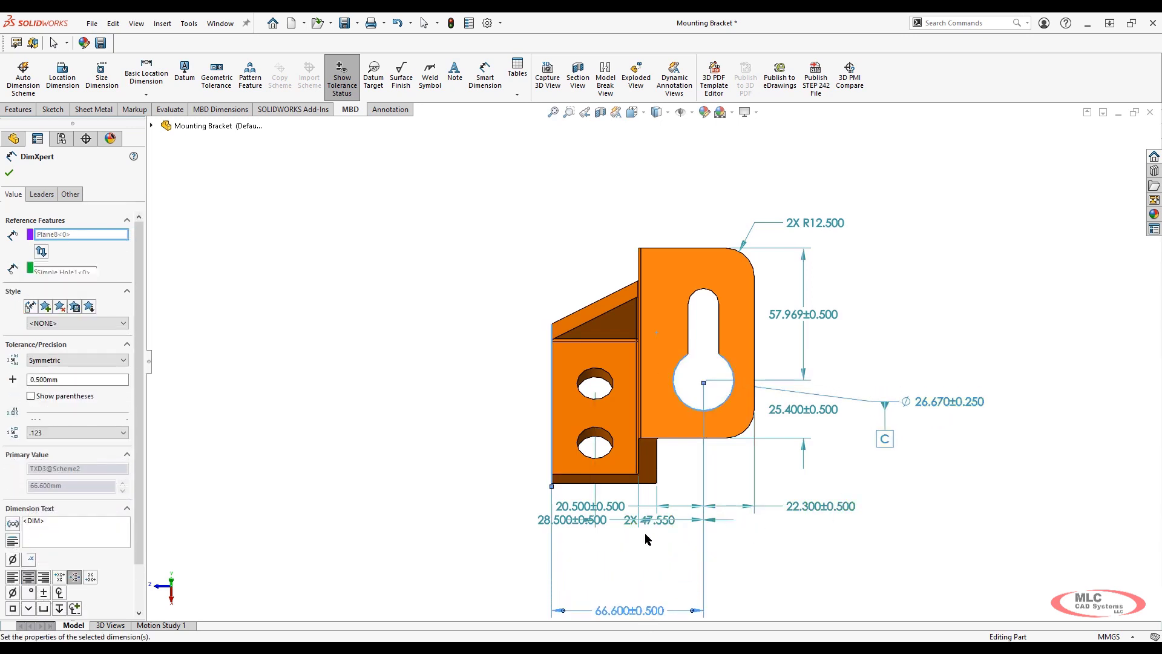
left_click_drag(580, 528, 789, 545)
left_click_drag(647, 537, 635, 594)
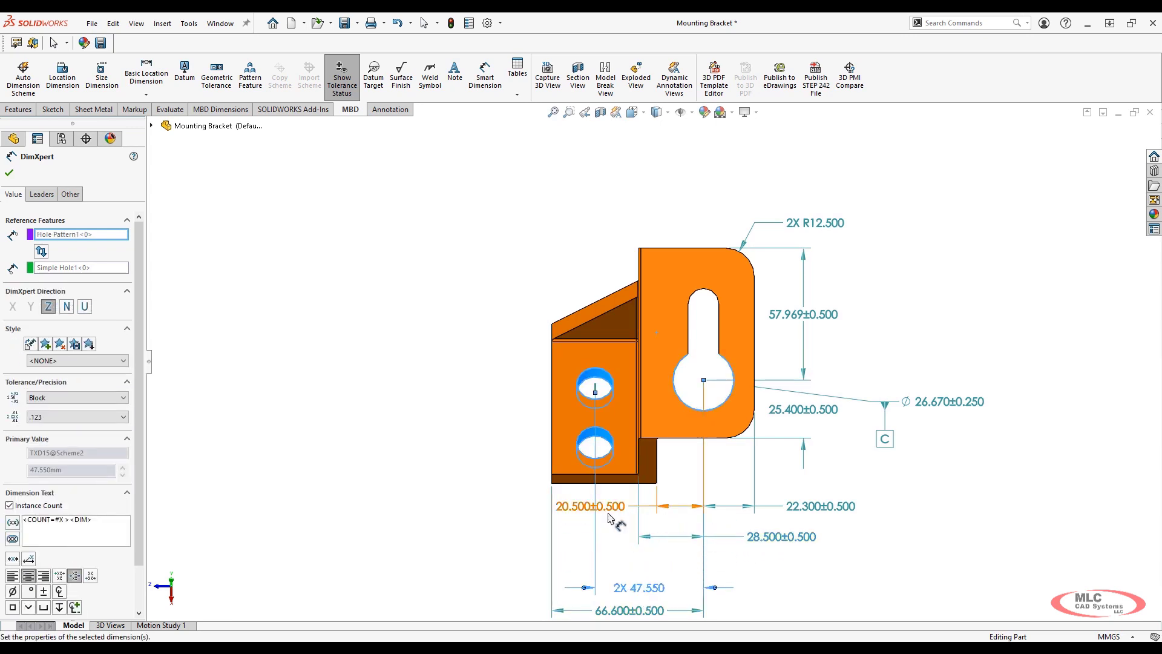
left_click_drag(772, 538, 773, 568)
left_click_drag(575, 511, 781, 543)
scroll(757, 479, "up", 1)
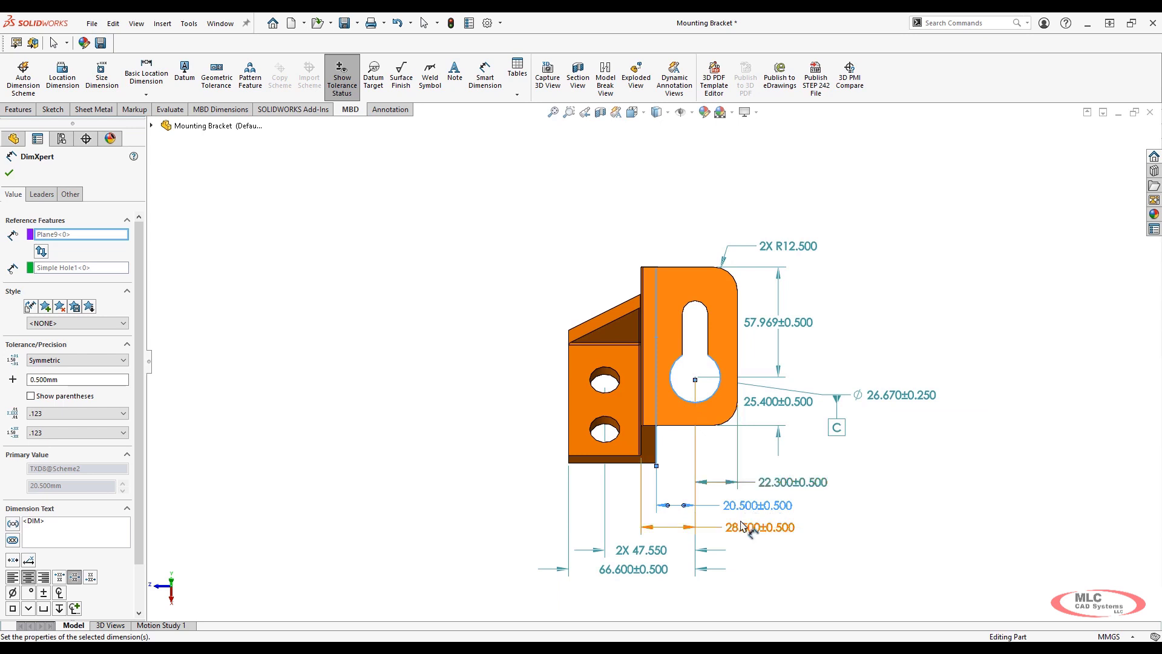
- Open the DimXpert document properties and examine the base standard choices and the block tolerance settings
scroll(754, 533, "down", 1)
key("Escape")
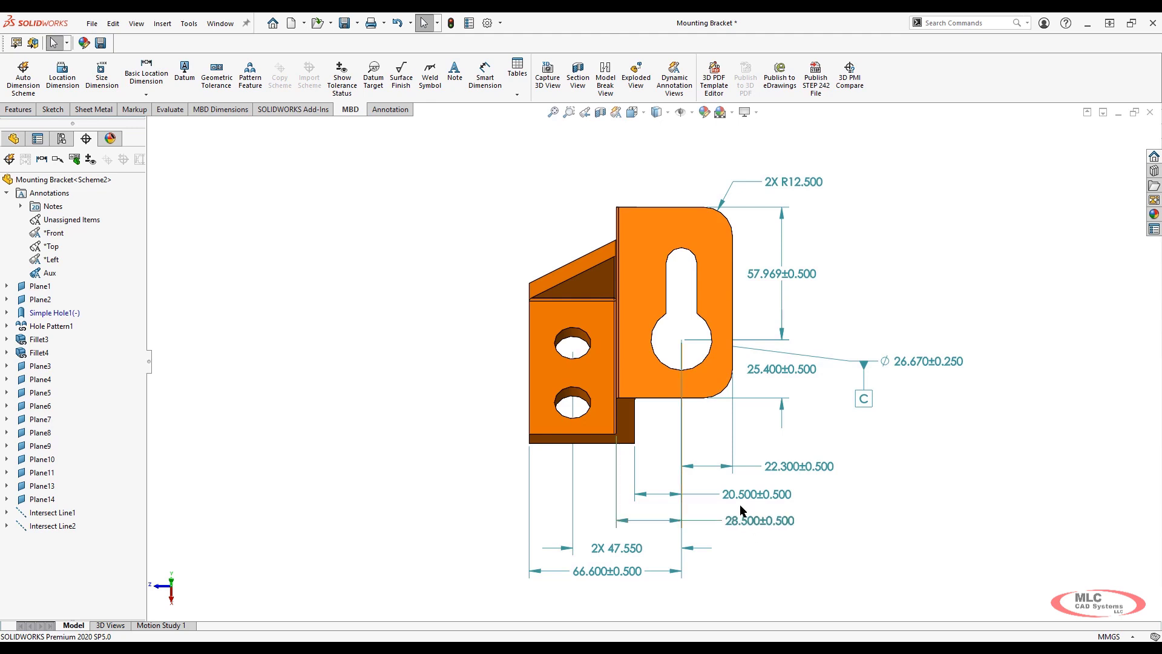
left_click(487, 23)
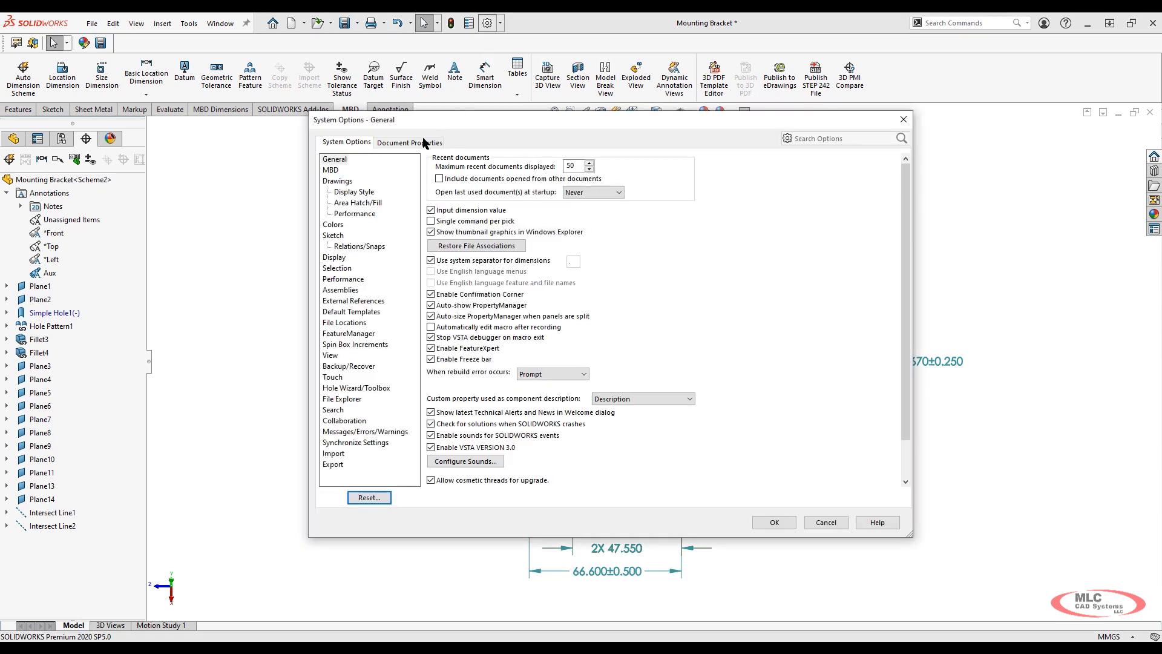
left_click(424, 142)
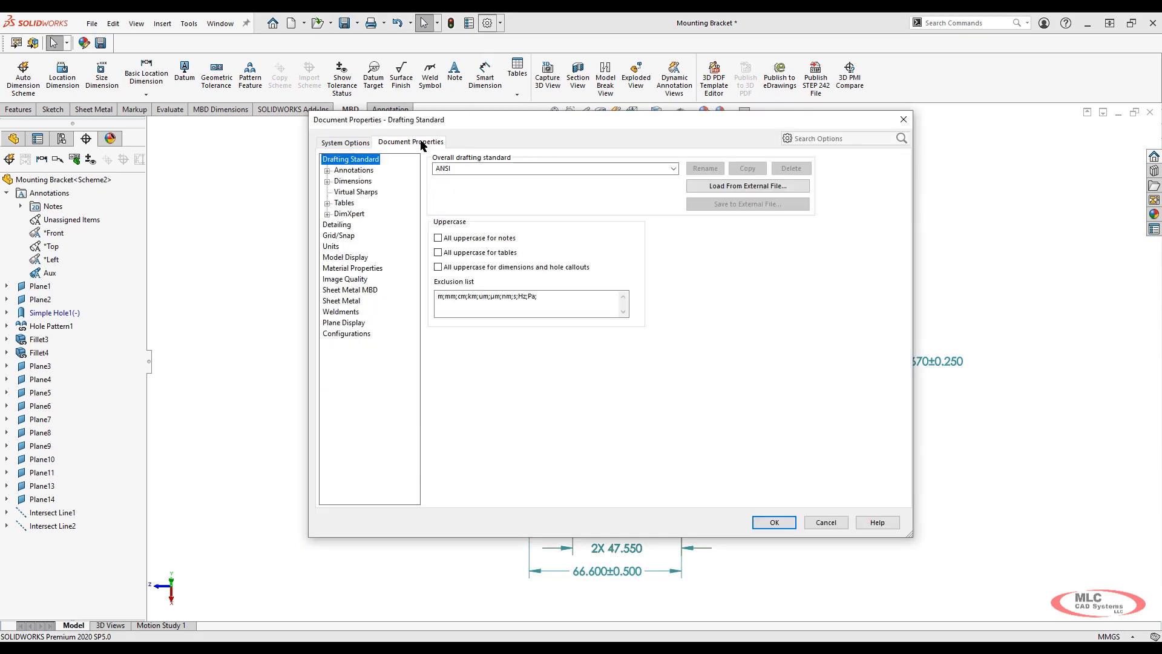
left_click(349, 214)
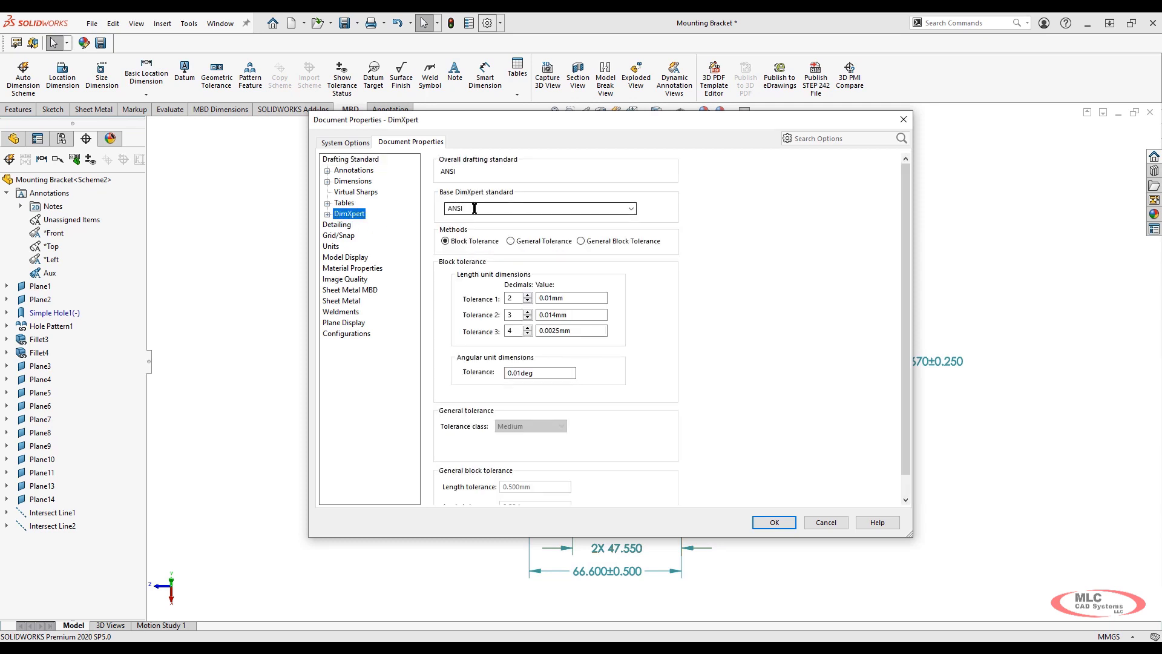
left_click(631, 209)
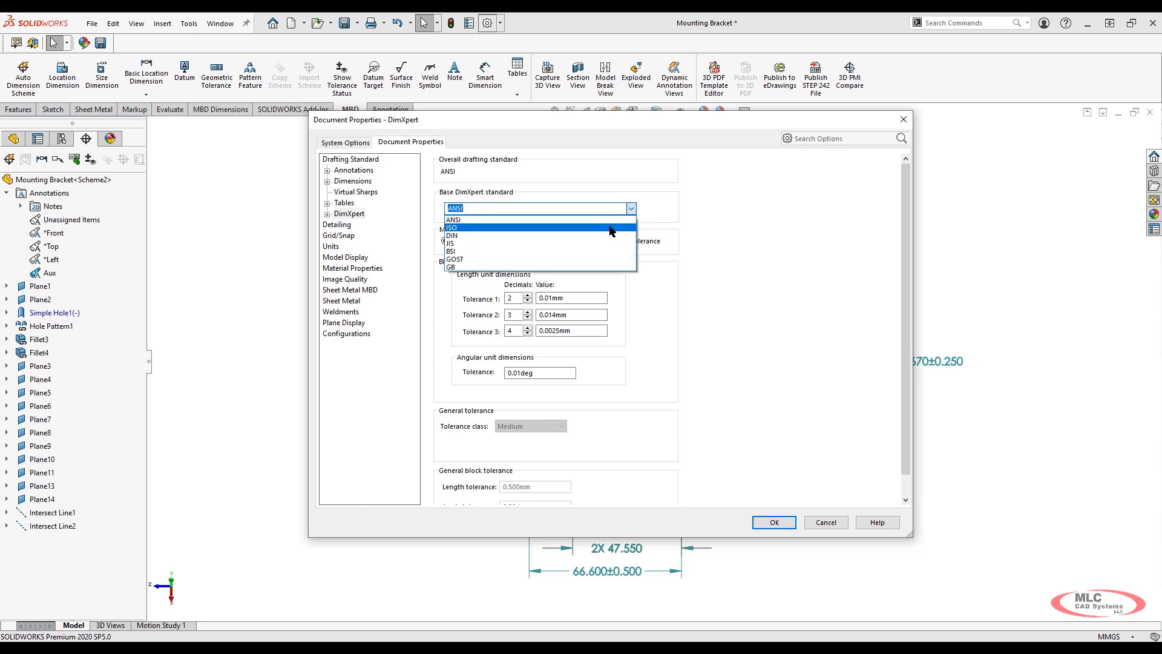
left_click(718, 223)
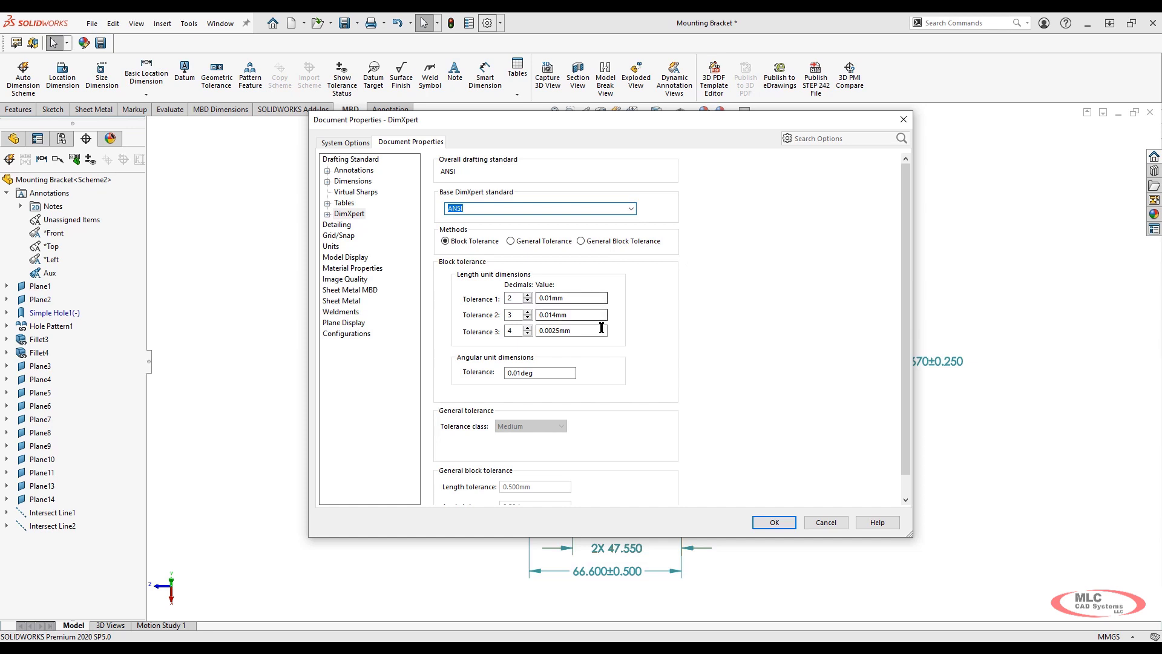
- Review the DimXpert default tolerances for size, location, chain, geometric tolerance and chamfer dimensions, and leave the document properties without changes
left_click(326, 214)
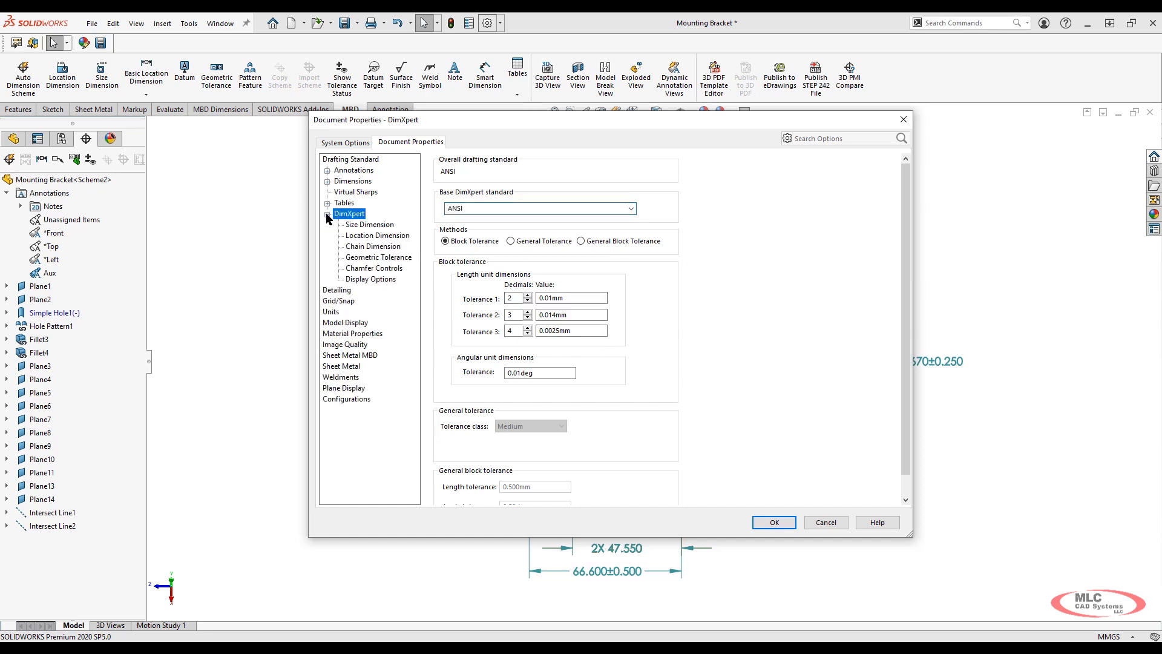
left_click(362, 227)
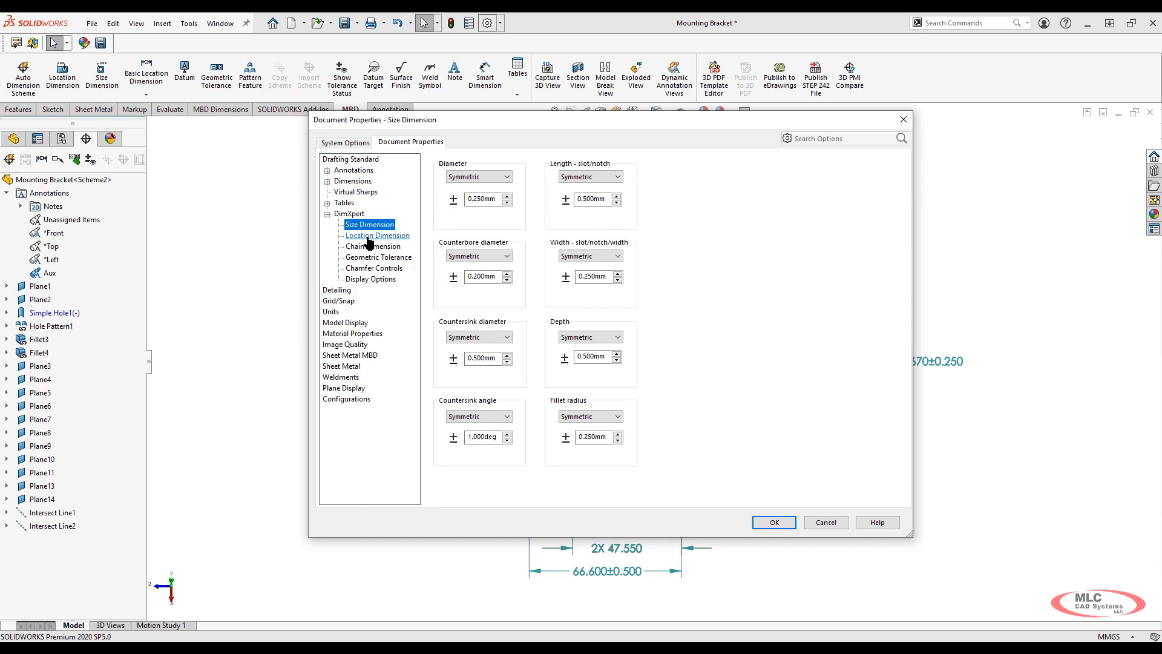
left_click(368, 238)
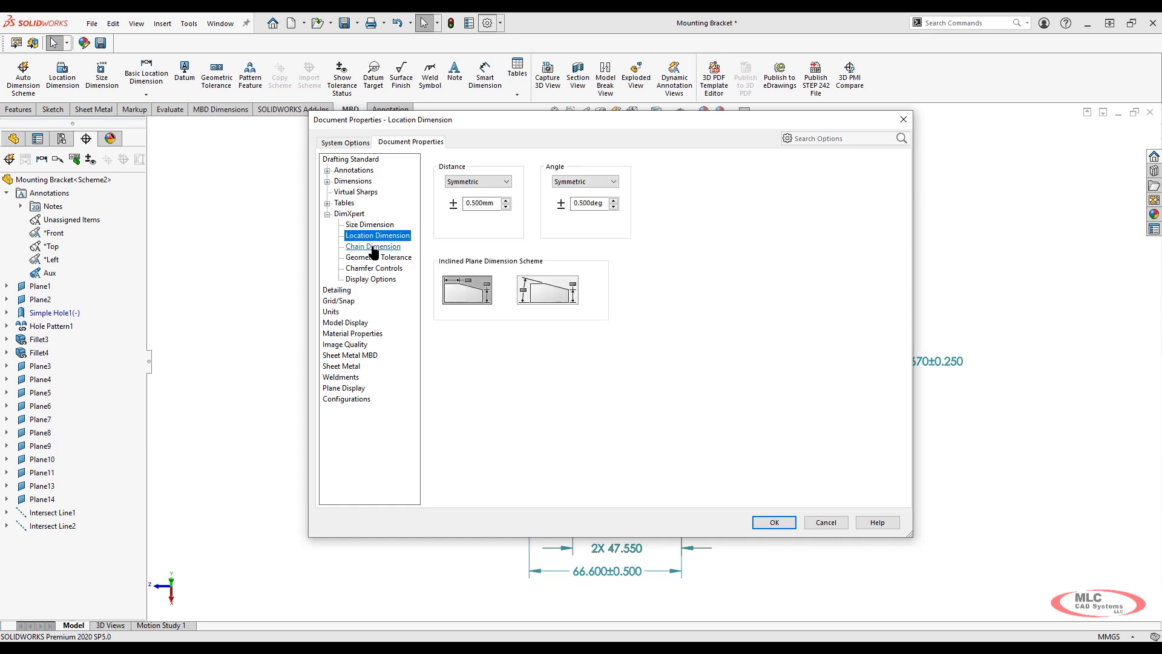
left_click(372, 248)
left_click(379, 260)
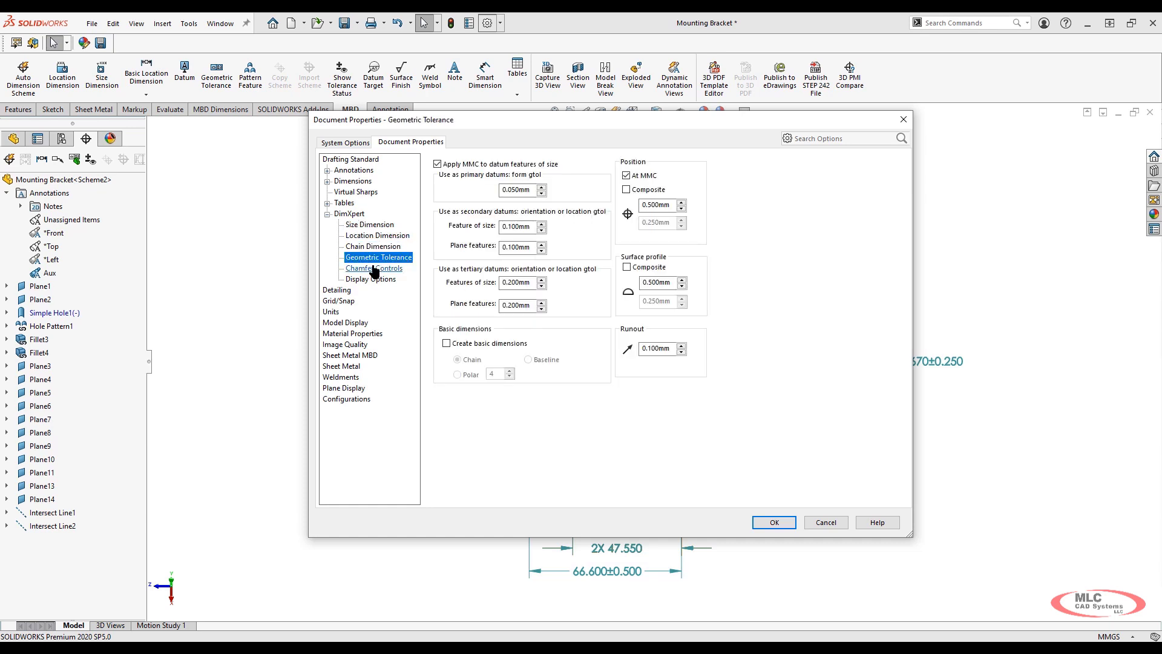
left_click(388, 268)
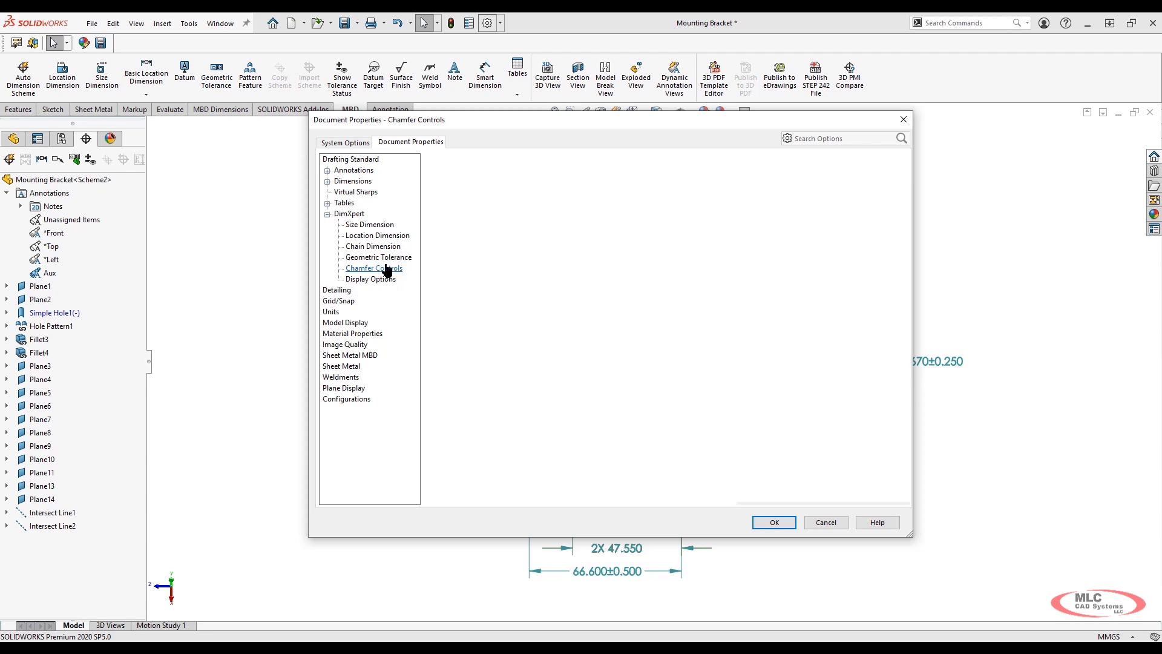
left_click(821, 521)
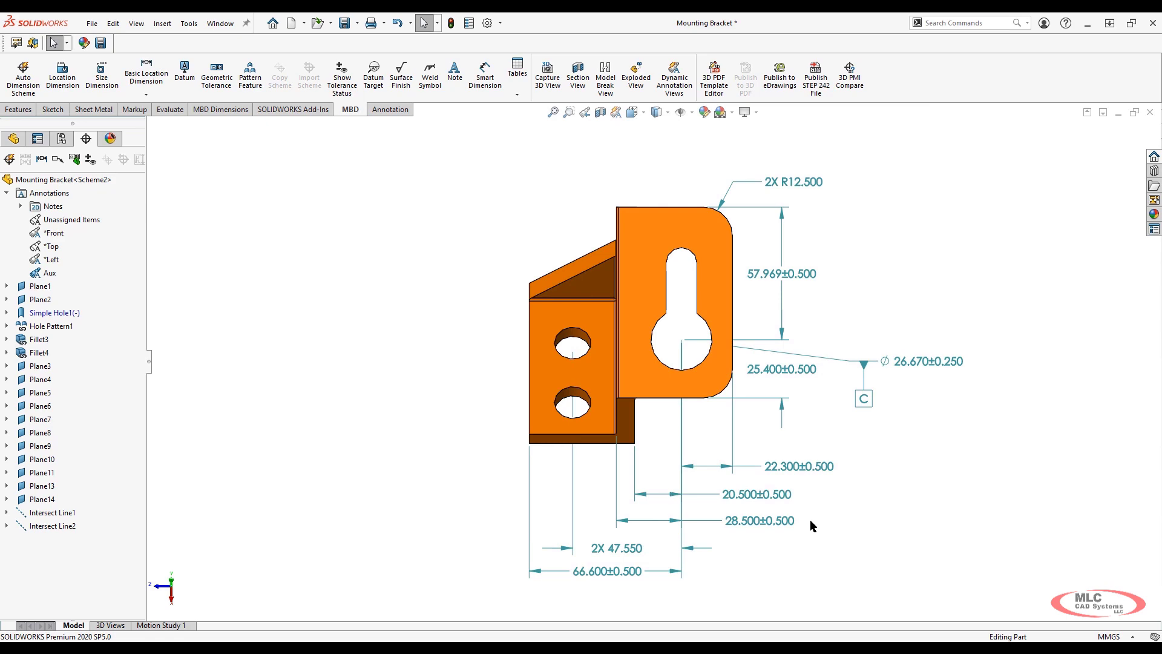
- Show the Front, Top and Left annotation views' dimensions together with those of the Aux view
mouse_move(802, 525)
middle_mouse_down()
mouse_move(808, 356)
mouse_move(862, 421)
mouse_move(781, 424)
mouse_move(686, 382)
mouse_move(678, 407)
middle_mouse_up()
scroll(679, 406, "up", 1)
right_click(48, 246)
left_click(97, 305)
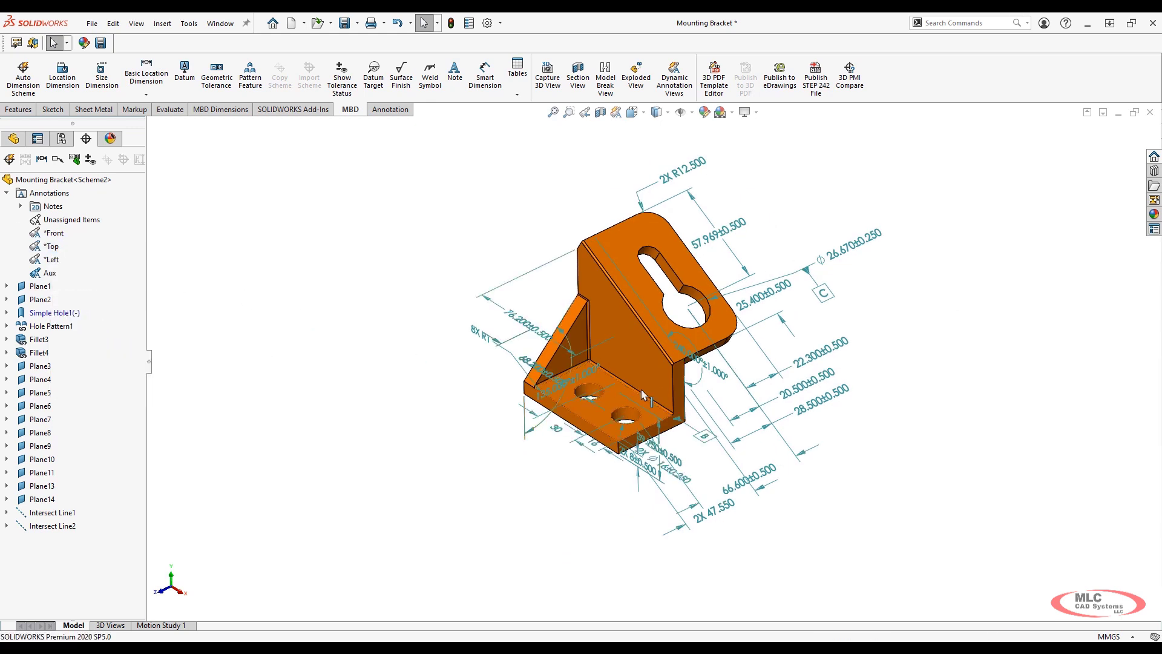
scroll(699, 339, "down", 1)
scroll(702, 337, "up", 1)
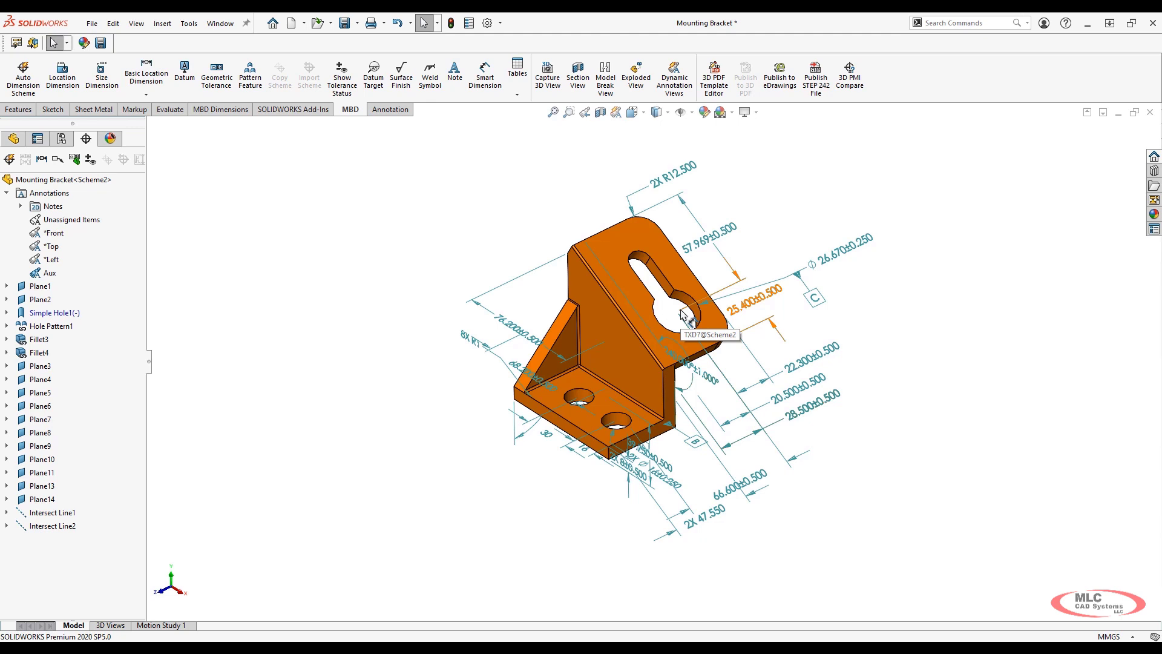
right_click(56, 248)
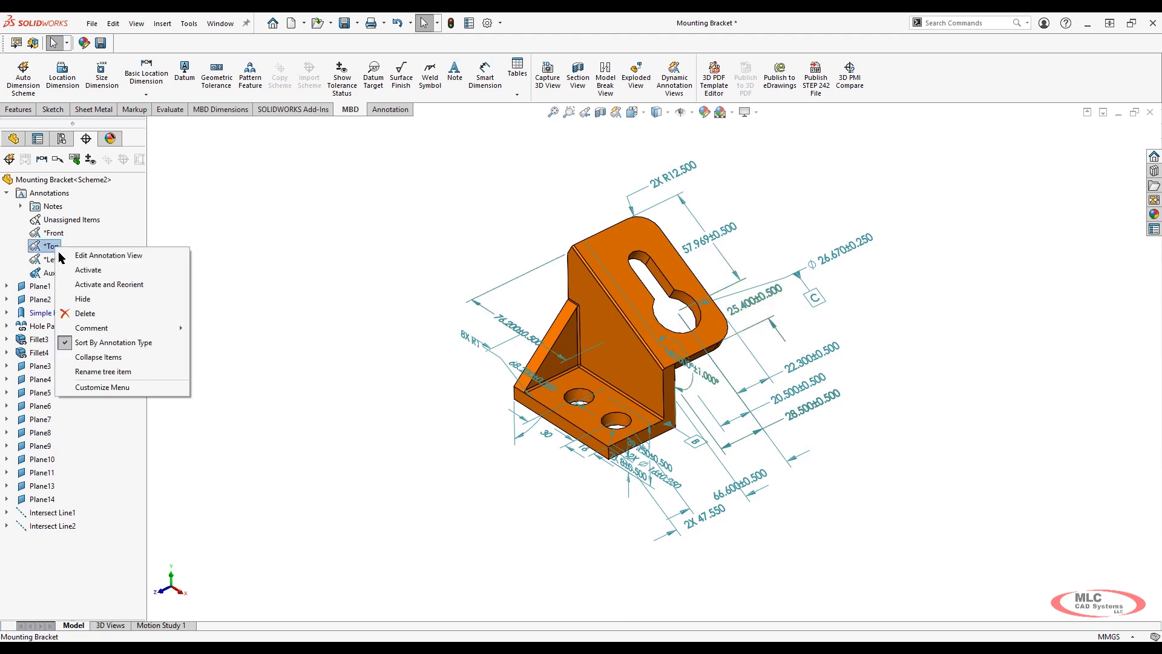
left_click(274, 236)
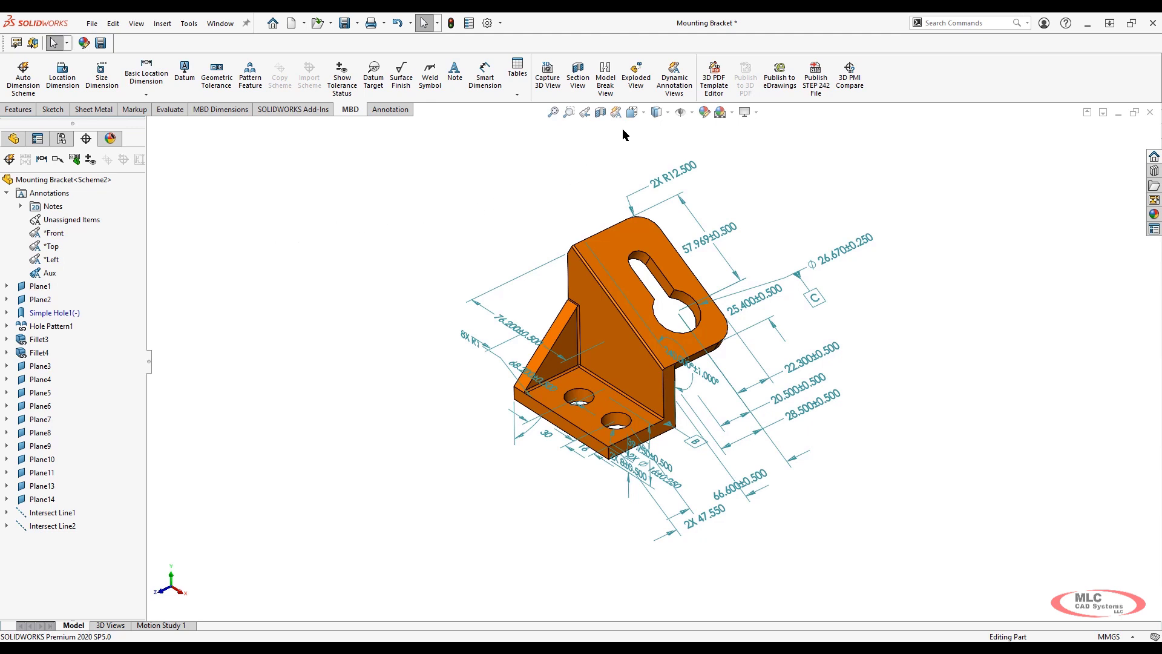
- Turn on Dynamic Annotation Views and inspect which dimensions display as the bracket is rotated toward its Aux, Front and Top views
left_click(674, 79)
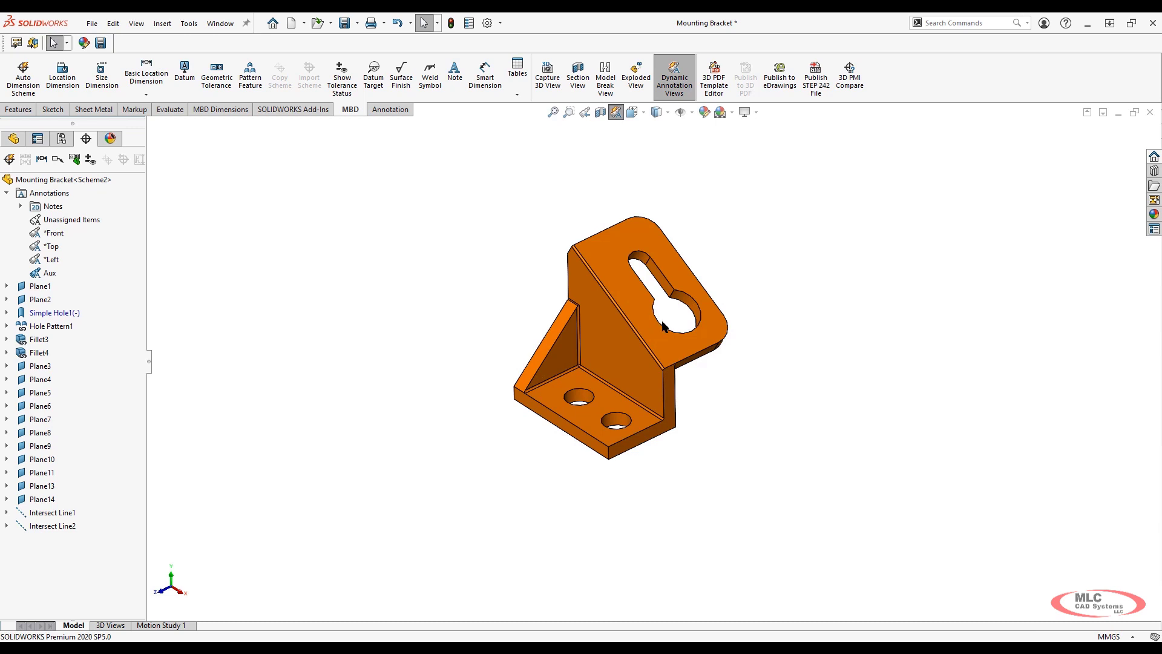
mouse_move(669, 322)
middle_mouse_down()
mouse_move(598, 332)
mouse_move(673, 366)
middle_mouse_up()
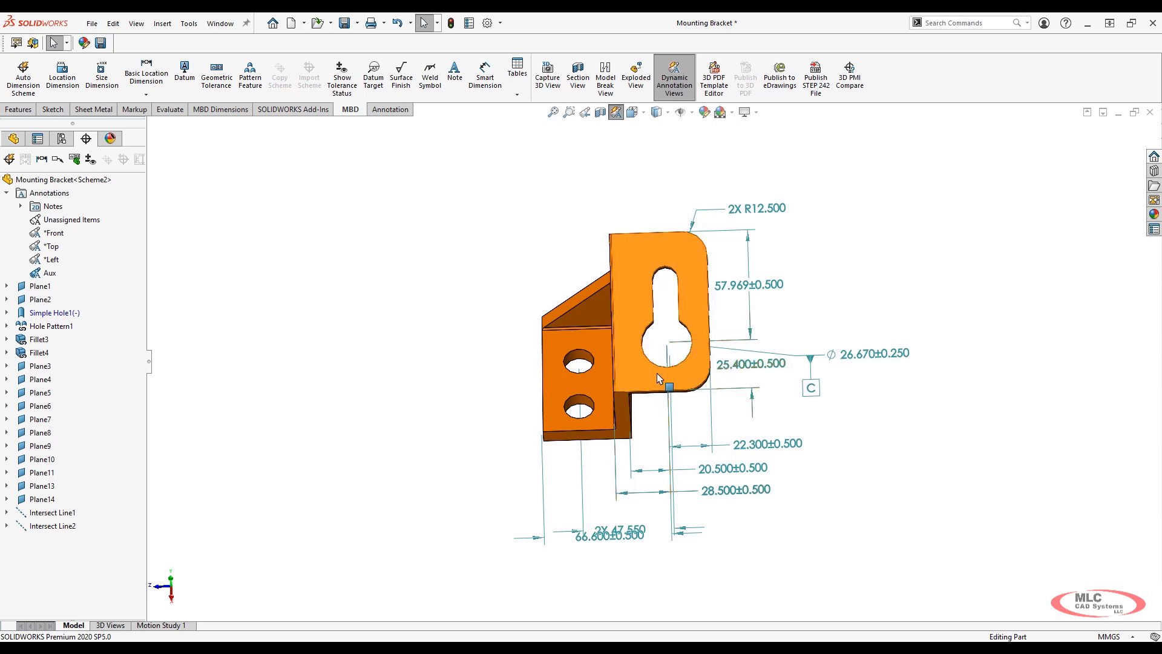
scroll(677, 329, "down", 2)
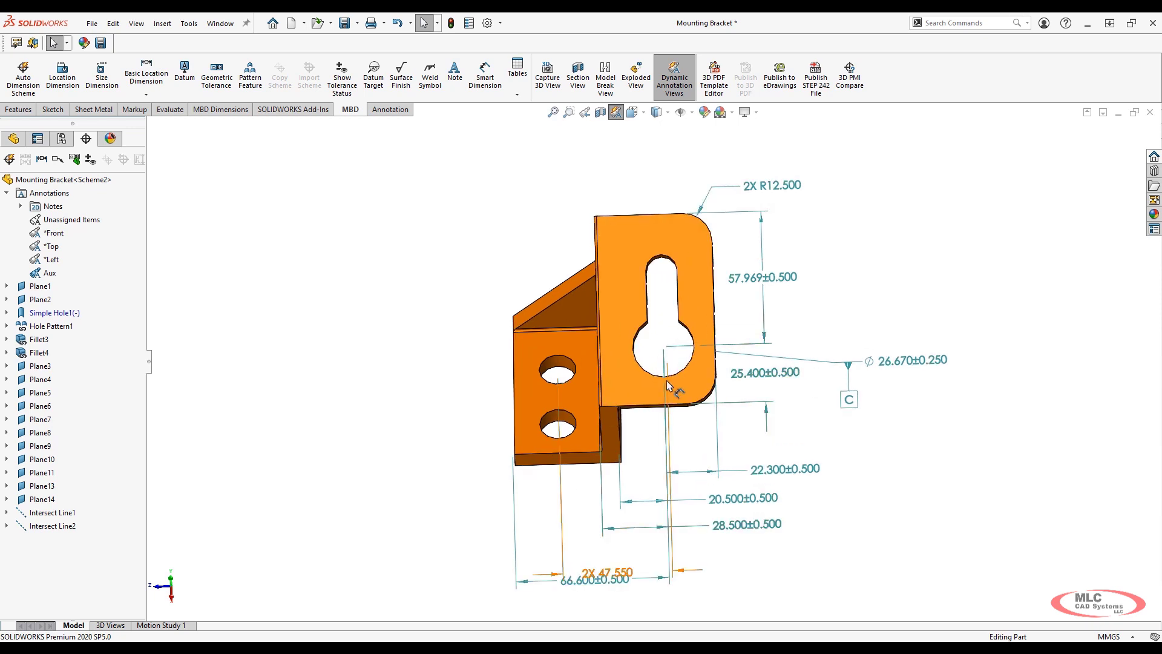
middle_click_drag(658, 404, 693, 267)
middle_click_drag(633, 346, 698, 346)
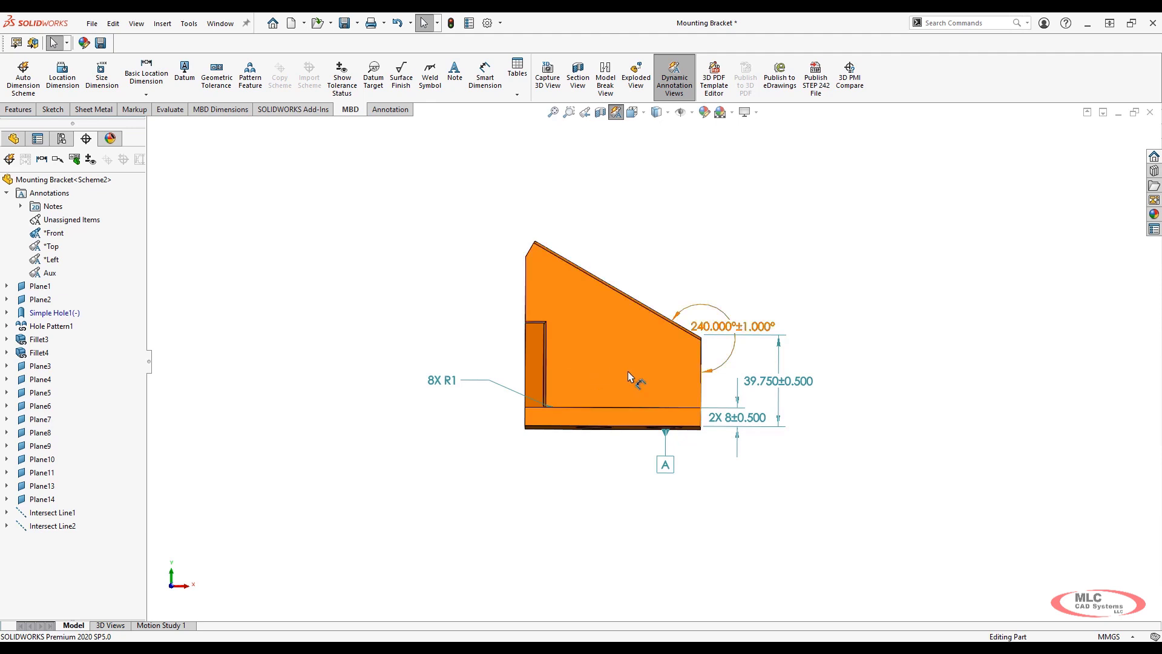
middle_click_drag(627, 372, 597, 484)
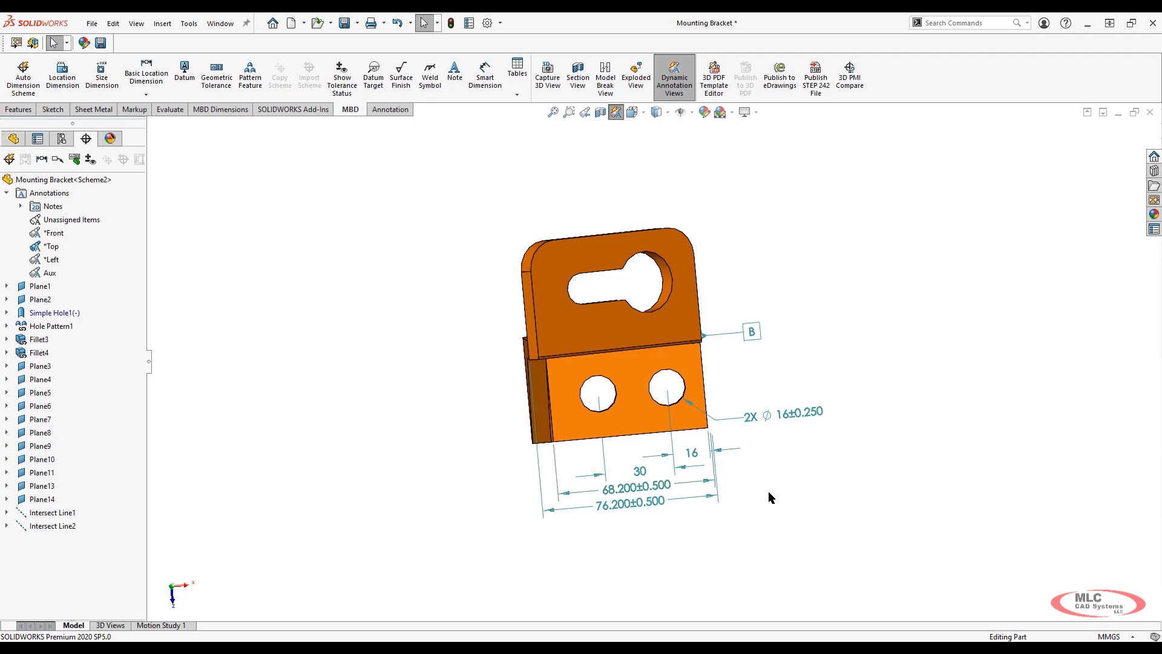
mouse_move(764, 493)
middle_mouse_down()
mouse_move(772, 356)
mouse_move(733, 274)
mouse_move(660, 280)
mouse_move(681, 324)
mouse_move(729, 337)
middle_mouse_up()
scroll(612, 383, "up", 1)
scroll(598, 397, "down", 1)
middle_click_drag(598, 397, 586, 365)
scroll(611, 361, "up", 1)
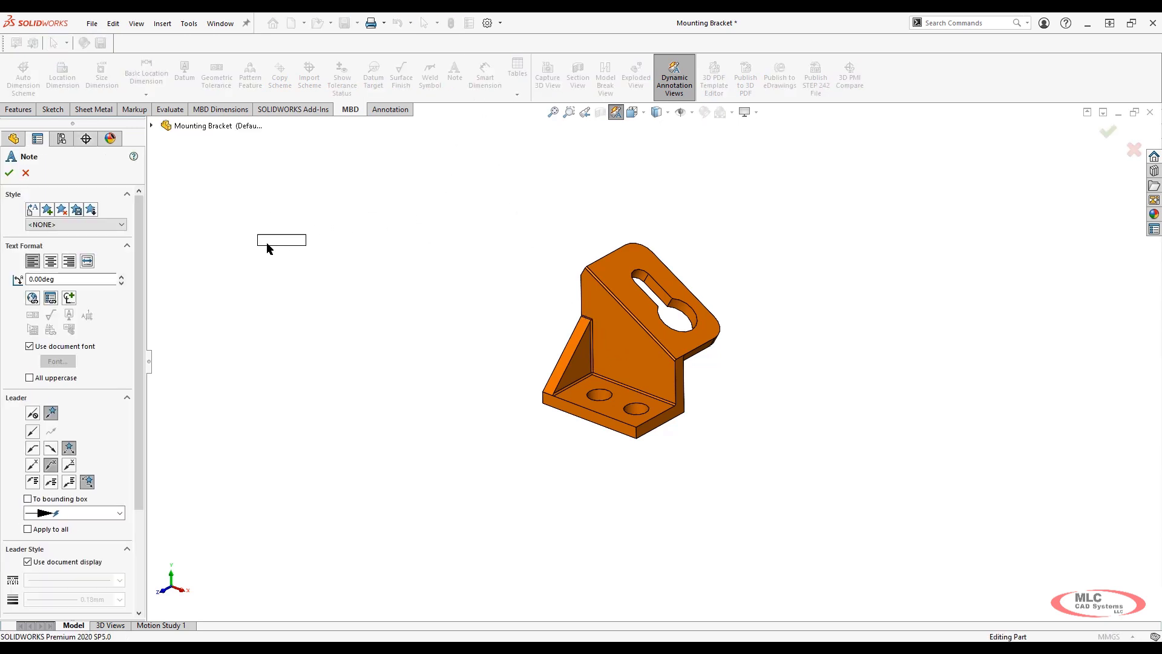
- Leave the Note command, open the MBD Annotations folder of the MLC Design Library and pick the TOLERANCES MM annotation
key("Escape")
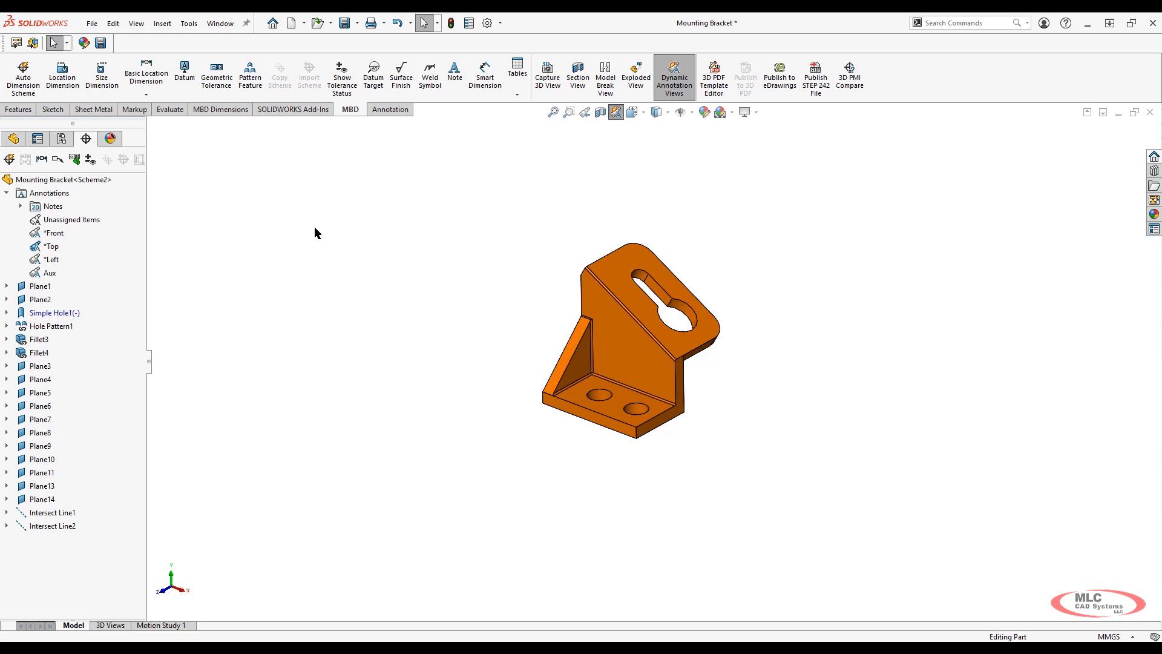
left_click(1155, 174)
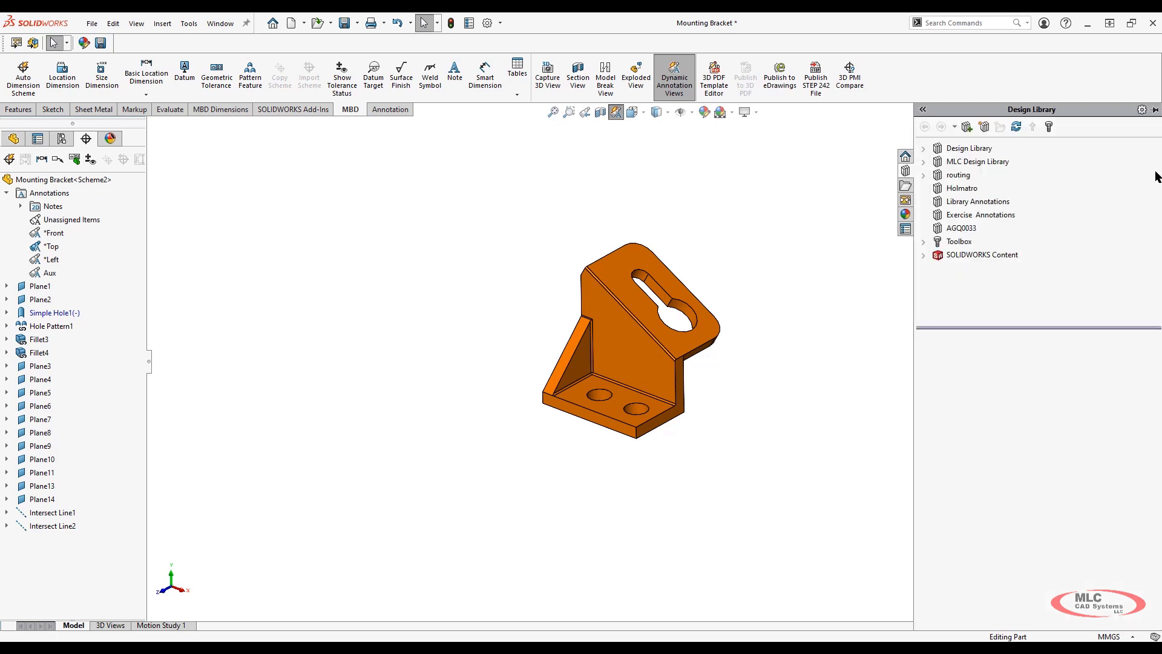
left_click(923, 162)
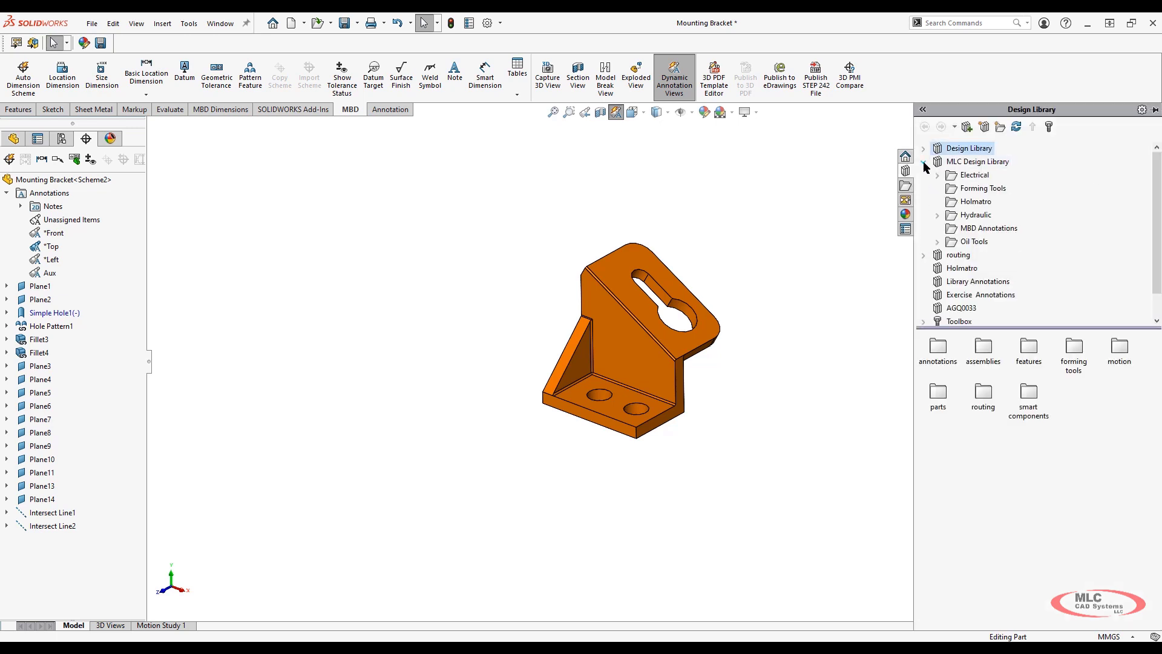
left_click(979, 231)
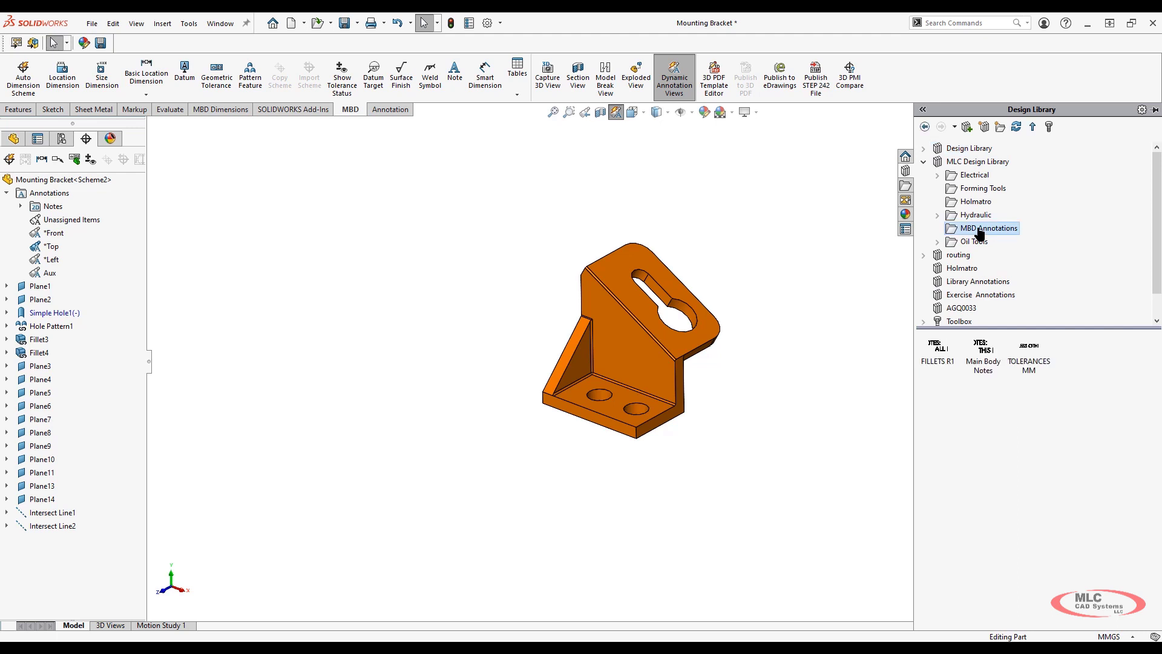
mouse_move(1033, 358)
left_mouse_down()
mouse_move(1030, 340)
mouse_move(960, 315)
mouse_move(1030, 356)
left_mouse_up()
mouse_move(1018, 345)
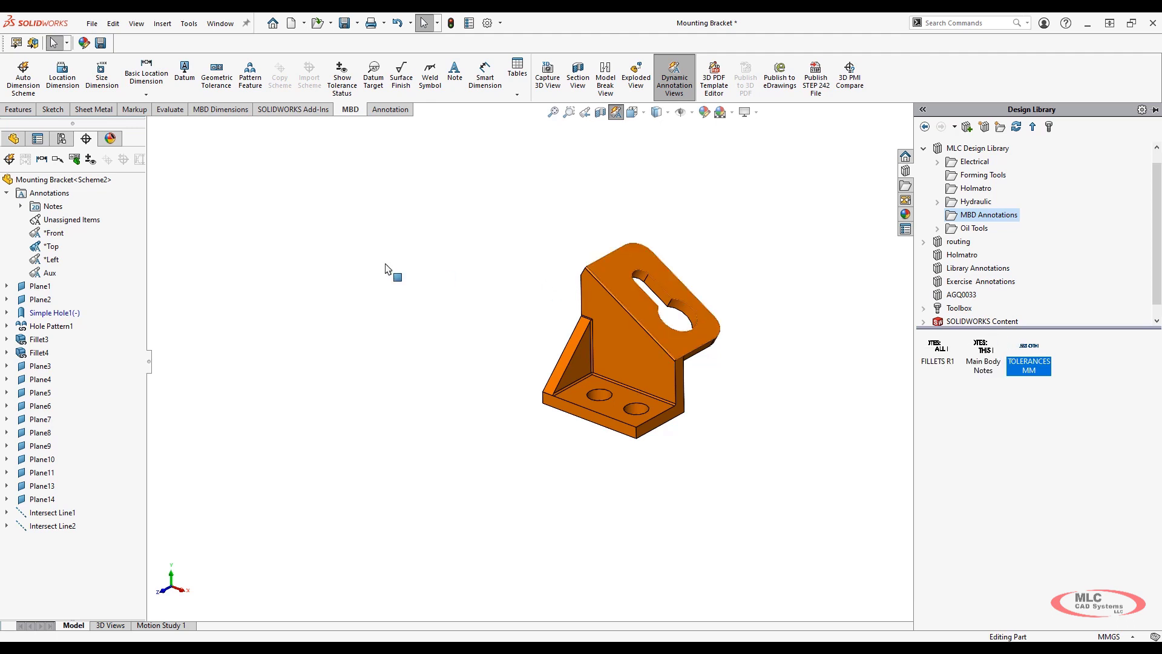
- Activate the Notes Area and insert the TOLERANCES MM library annotation in the empty space beside the bracket
left_click(20, 207)
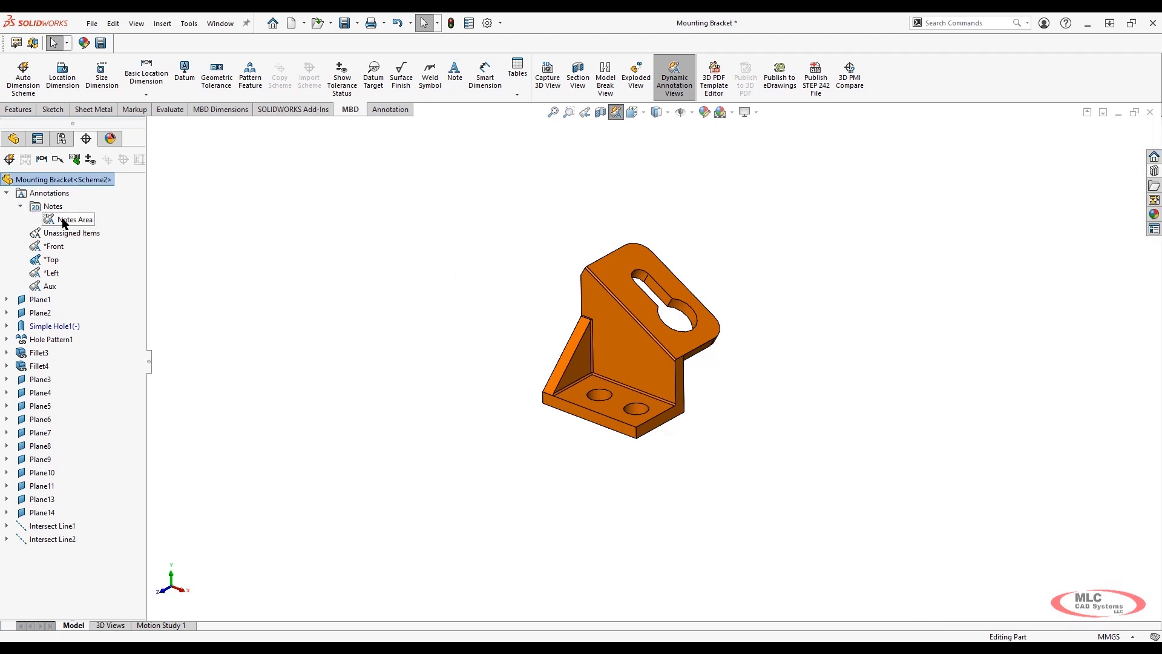
right_click(63, 221)
left_click(97, 242)
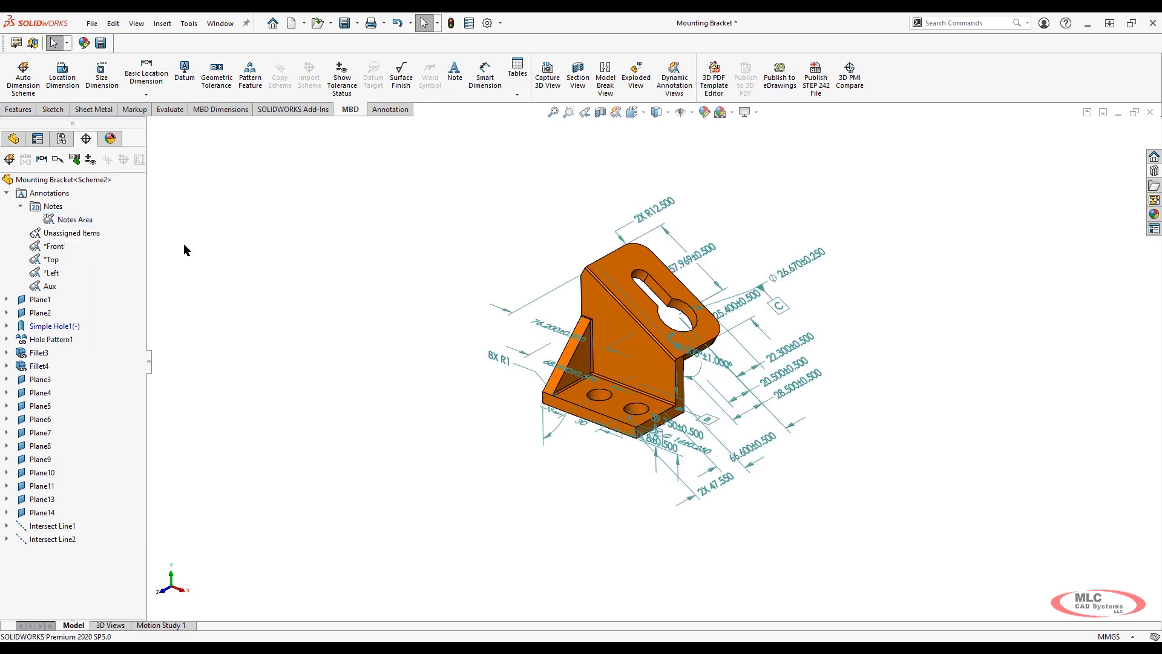
left_click(1154, 172)
left_click_drag(1032, 351, 174, 173)
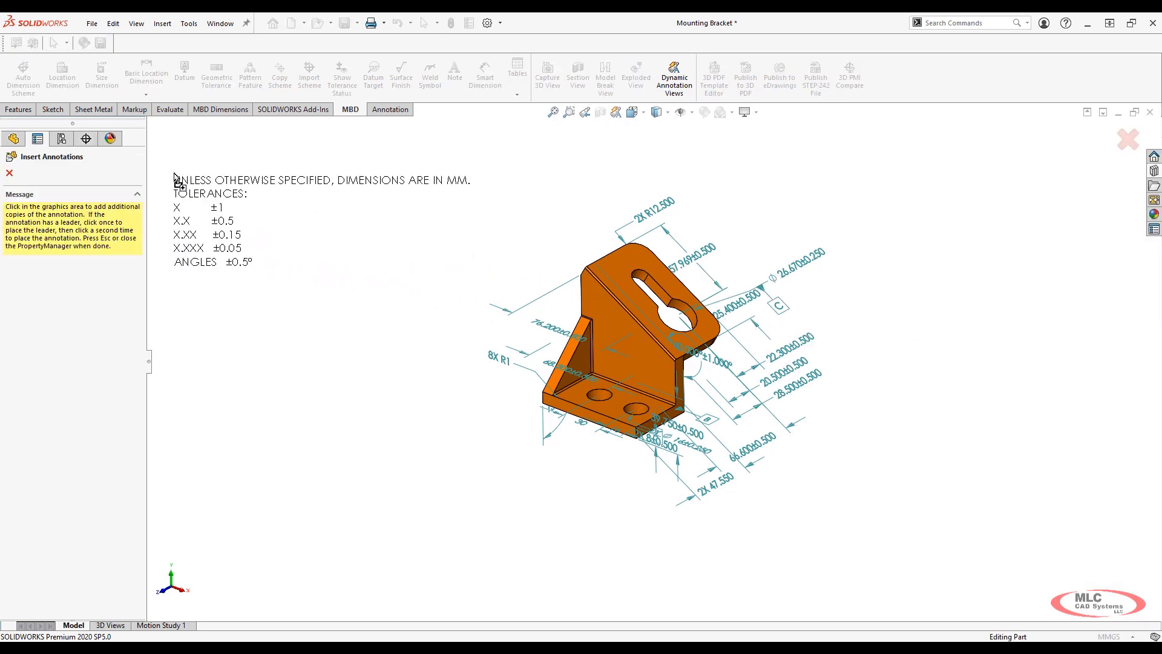
key("Escape")
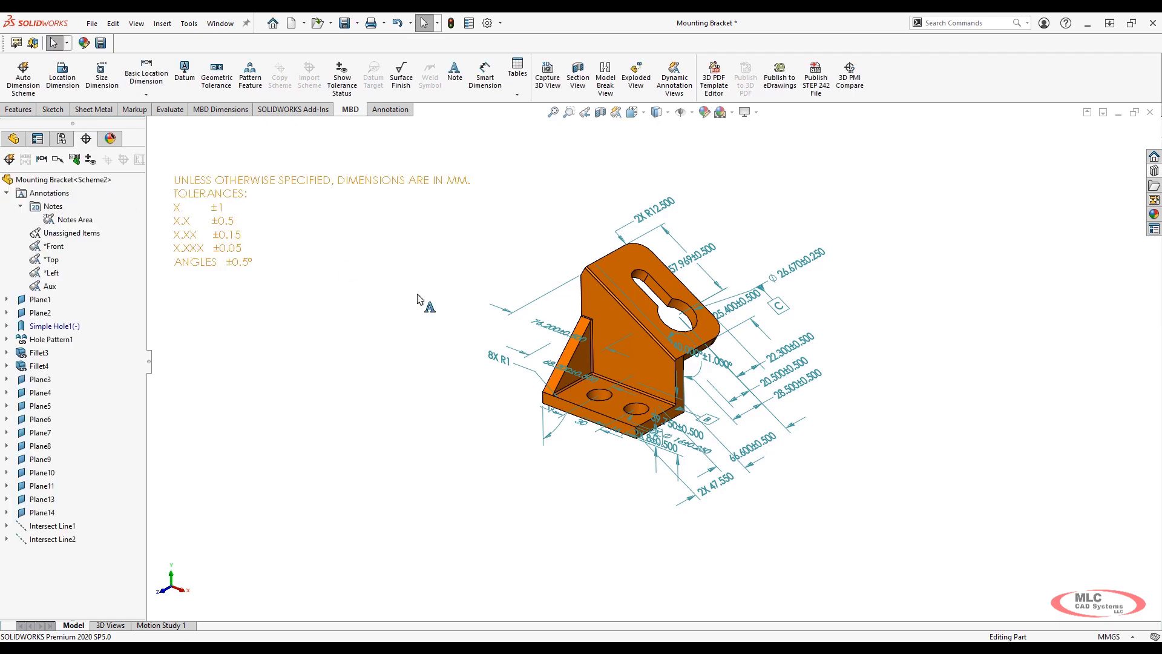
- Move the general tolerance note farther away from the bracket and its dimensions
mouse_move(479, 307)
middle_mouse_down()
mouse_move(444, 259)
mouse_move(472, 275)
mouse_move(485, 264)
mouse_move(474, 267)
mouse_move(477, 252)
mouse_move(469, 269)
mouse_move(490, 317)
middle_mouse_up()
scroll(686, 319, "up", 1)
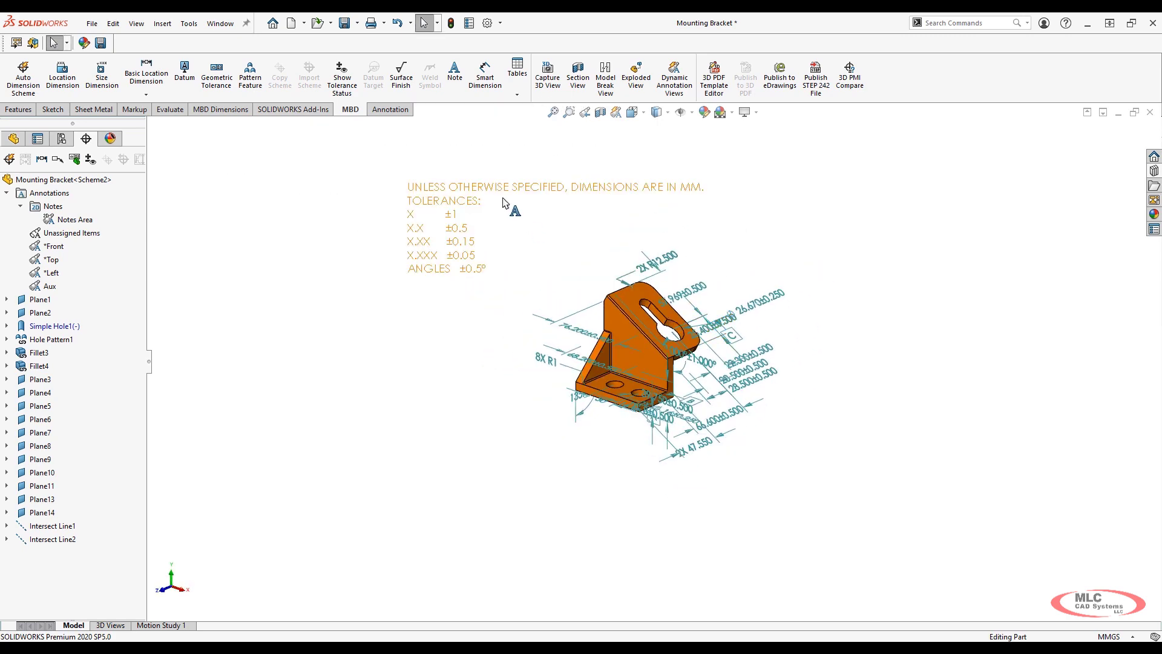
left_click_drag(491, 189, 278, 220)
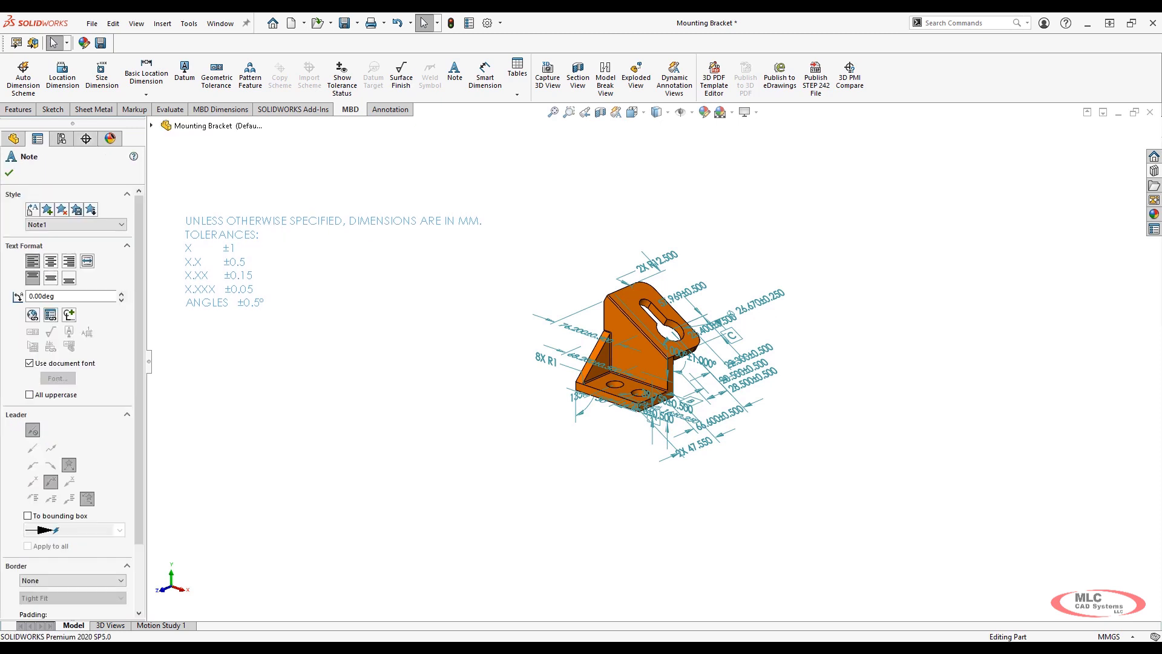
key("Escape")
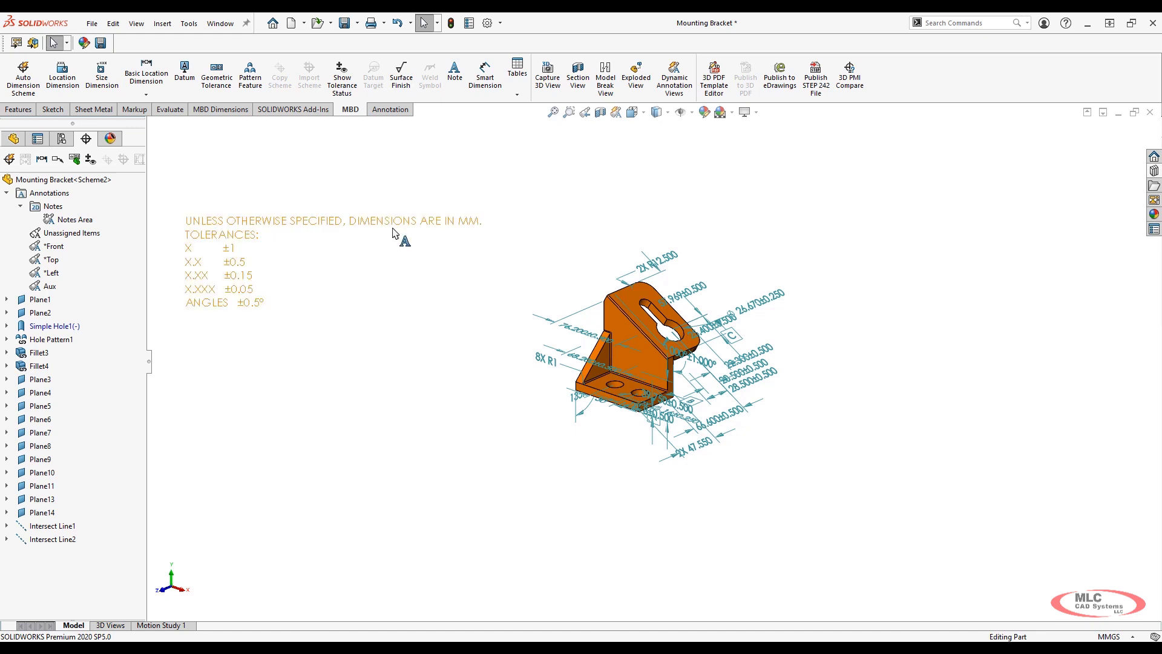
- Insert the FILLETS R1 annotation from the design library's MBD Annotations folder below the general tolerance note
left_click(1154, 172)
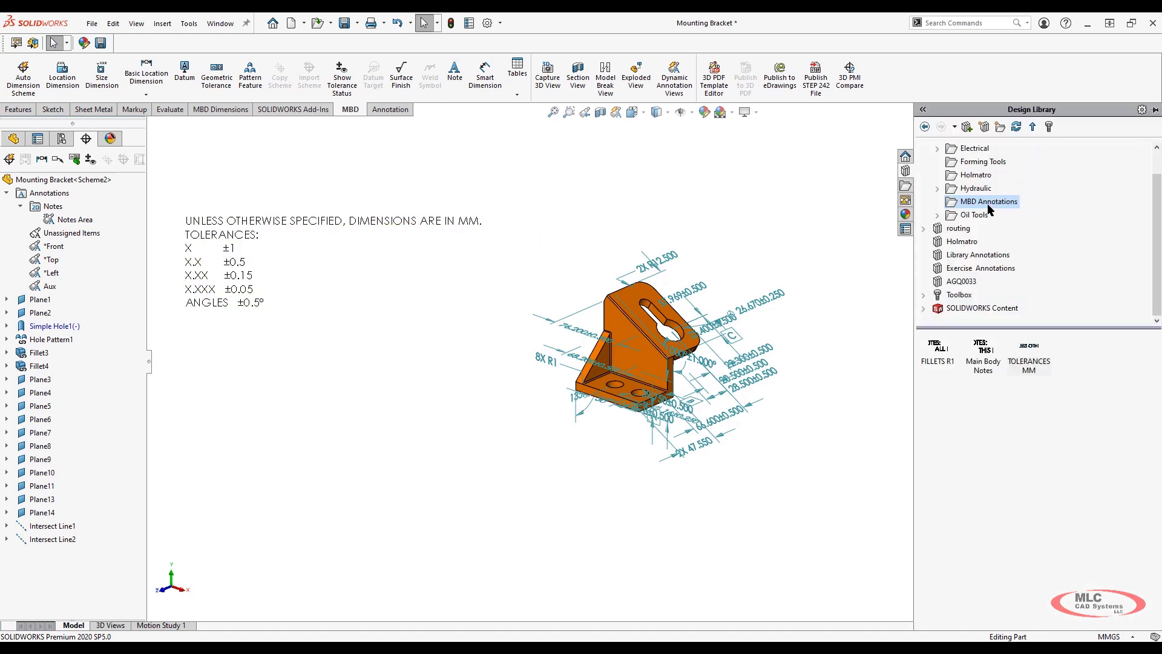
mouse_move(1043, 359)
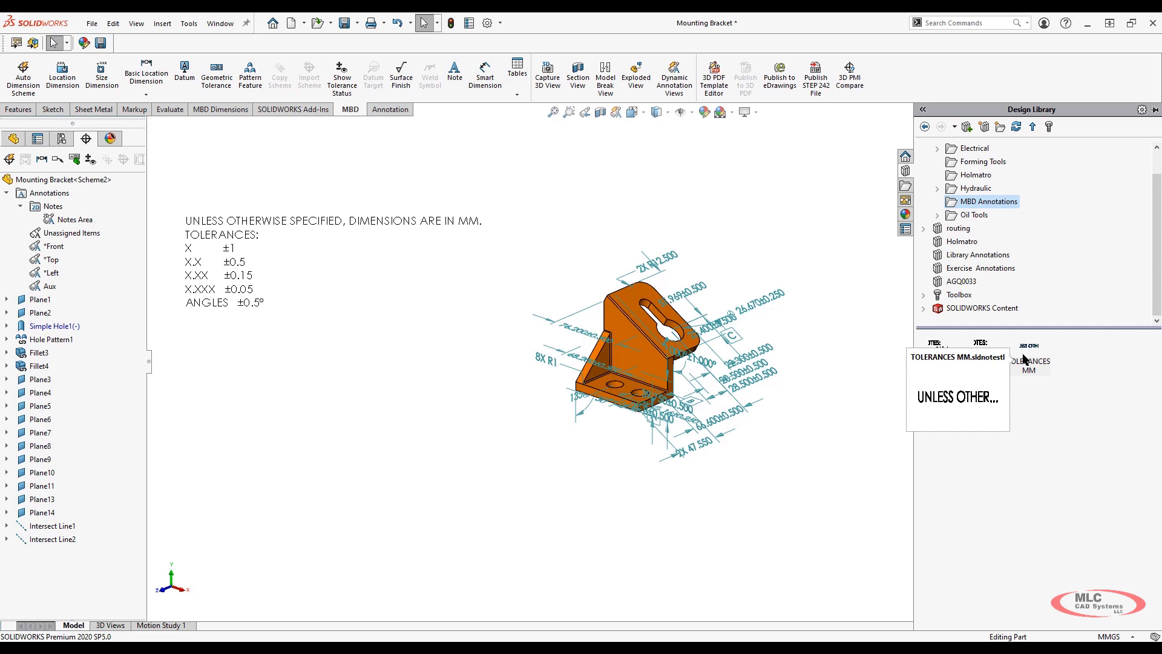
mouse_move(935, 350)
left_mouse_down()
mouse_move(533, 273)
mouse_move(224, 342)
mouse_move(187, 338)
left_mouse_up()
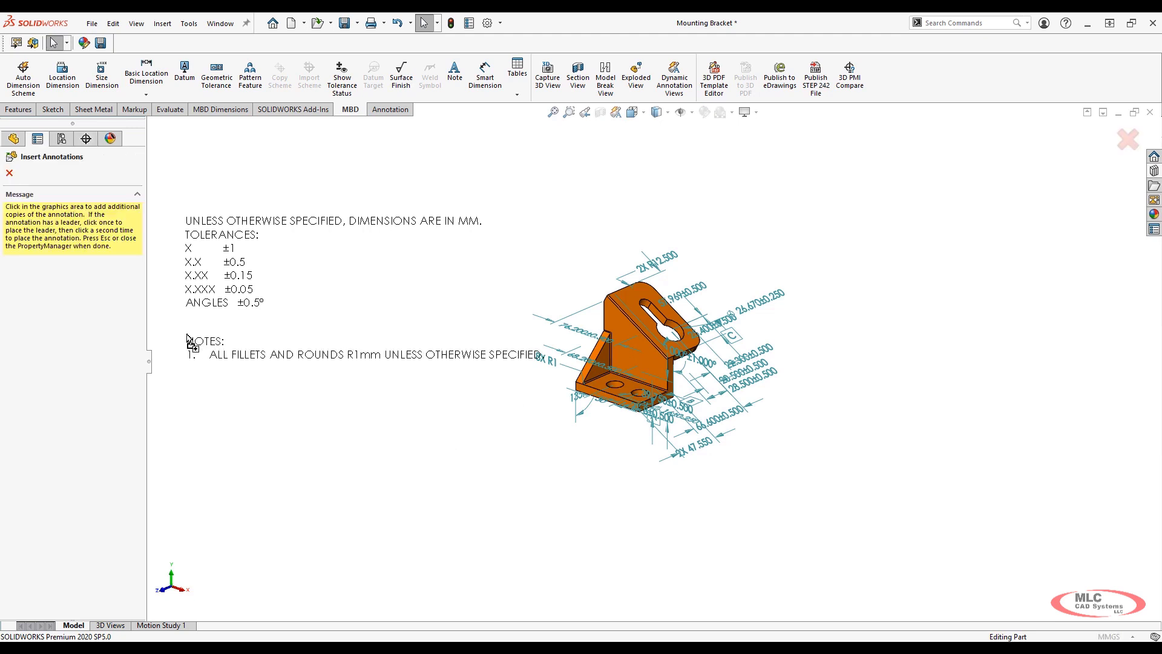
left_click(10, 174)
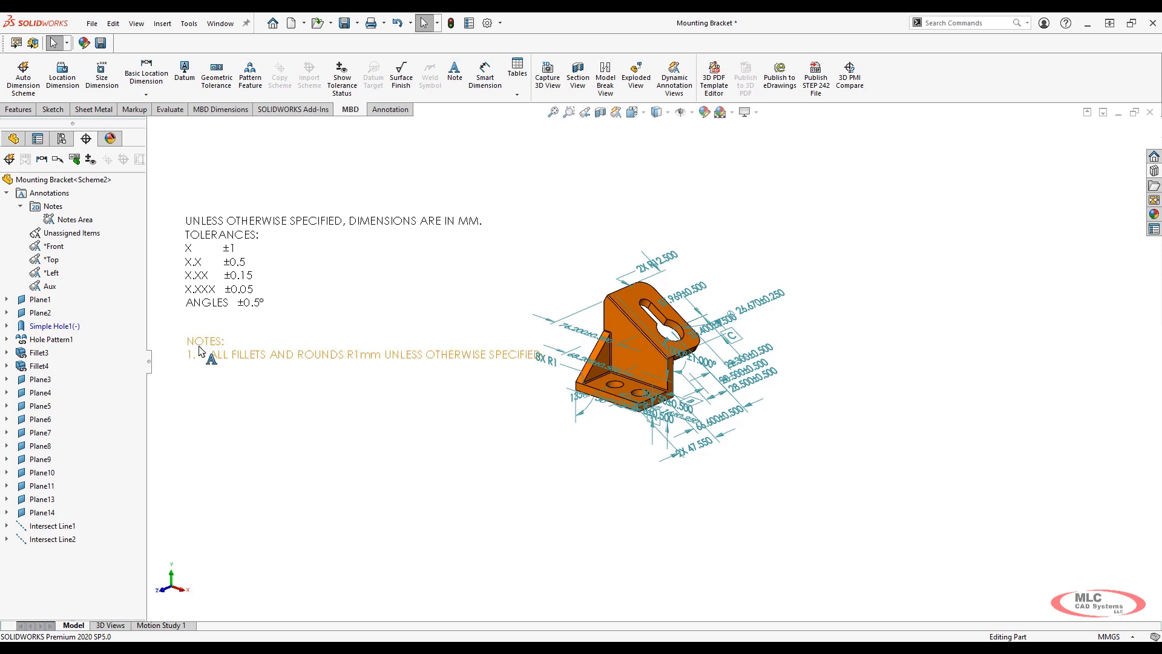
- Move the fillets and rounds note directly above the general tolerance note and check both notes while rotating the bracket
mouse_move(197, 341)
left_mouse_down()
mouse_move(154, 250)
mouse_move(37, 224)
left_mouse_up()
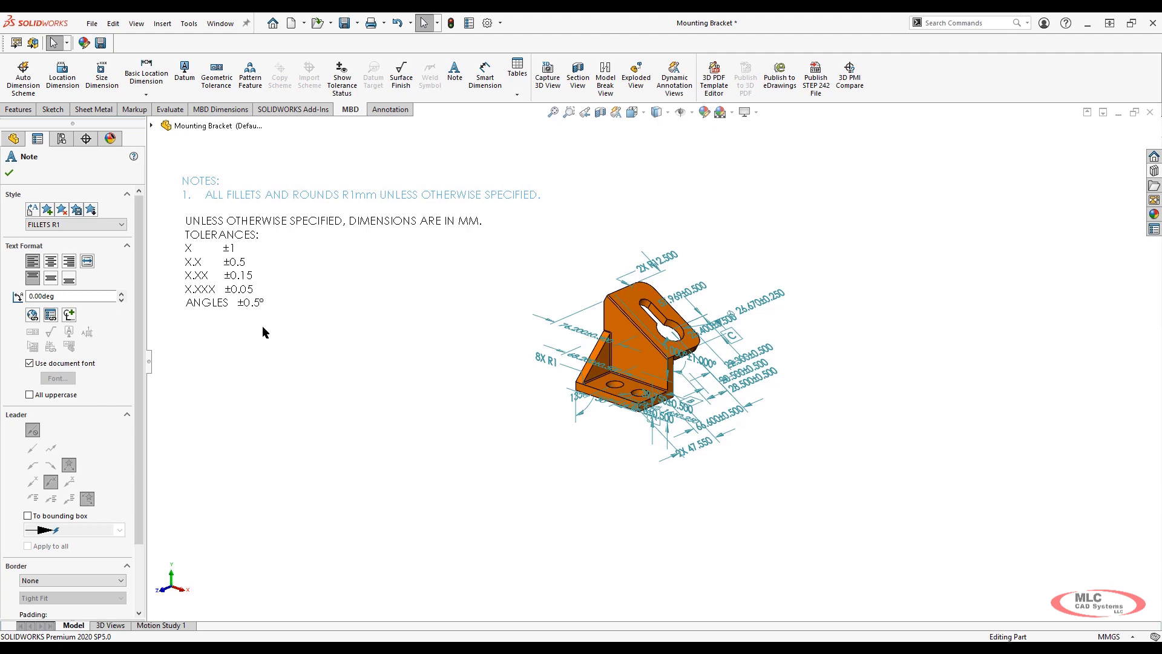
left_click(432, 360)
middle_click_drag(432, 359, 636, 387)
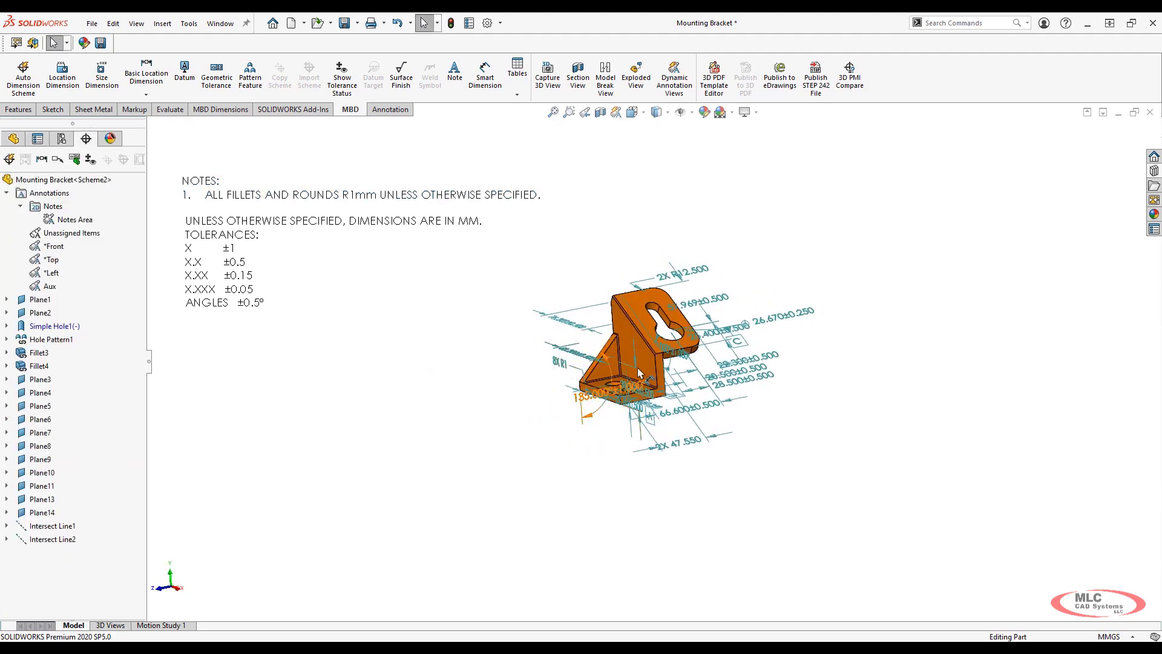
scroll(638, 367, "down", 2)
scroll(642, 372, "up", 3)
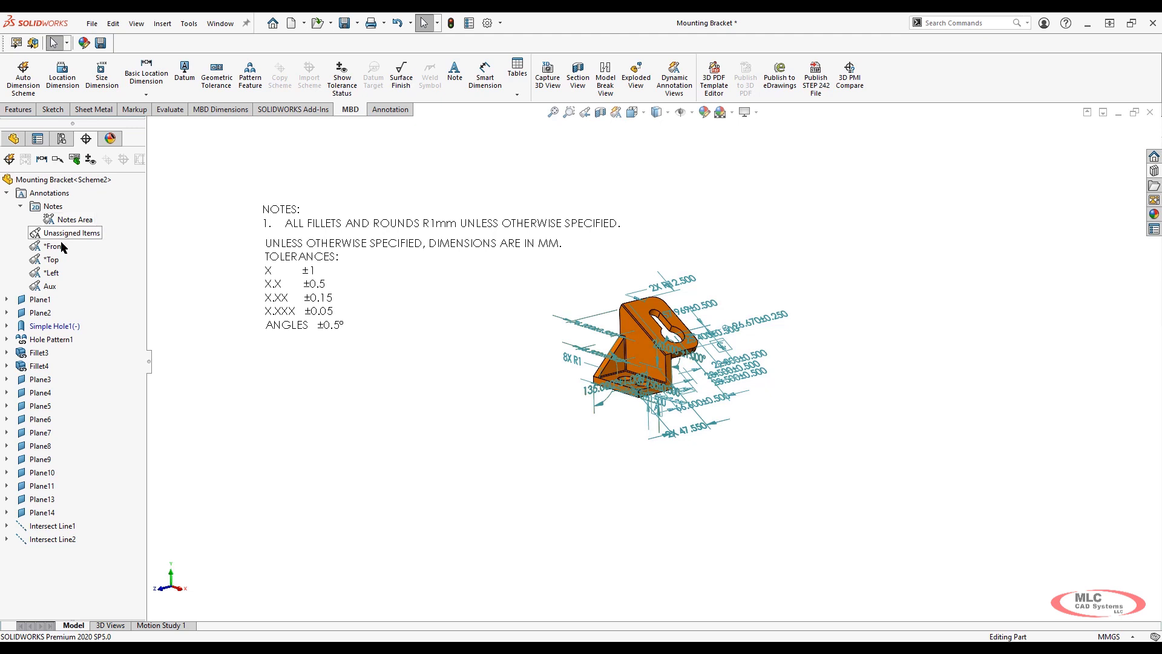
- Activate and reorient to the *Front annotation view with the Notes Area hidden
right_click(57, 247)
left_click(92, 284)
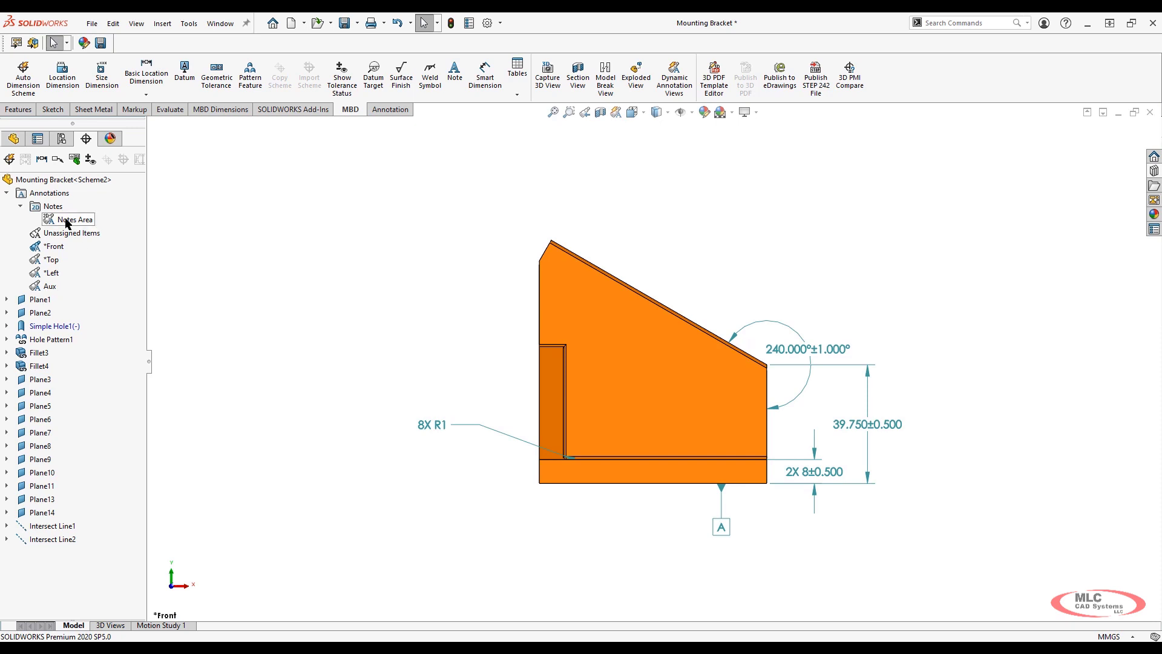
right_click(66, 219)
left_click(92, 257)
left_click(353, 293)
- Move the 8X R1 fillet callout closer to the bracket in the front view
scroll(859, 451, "down", 3)
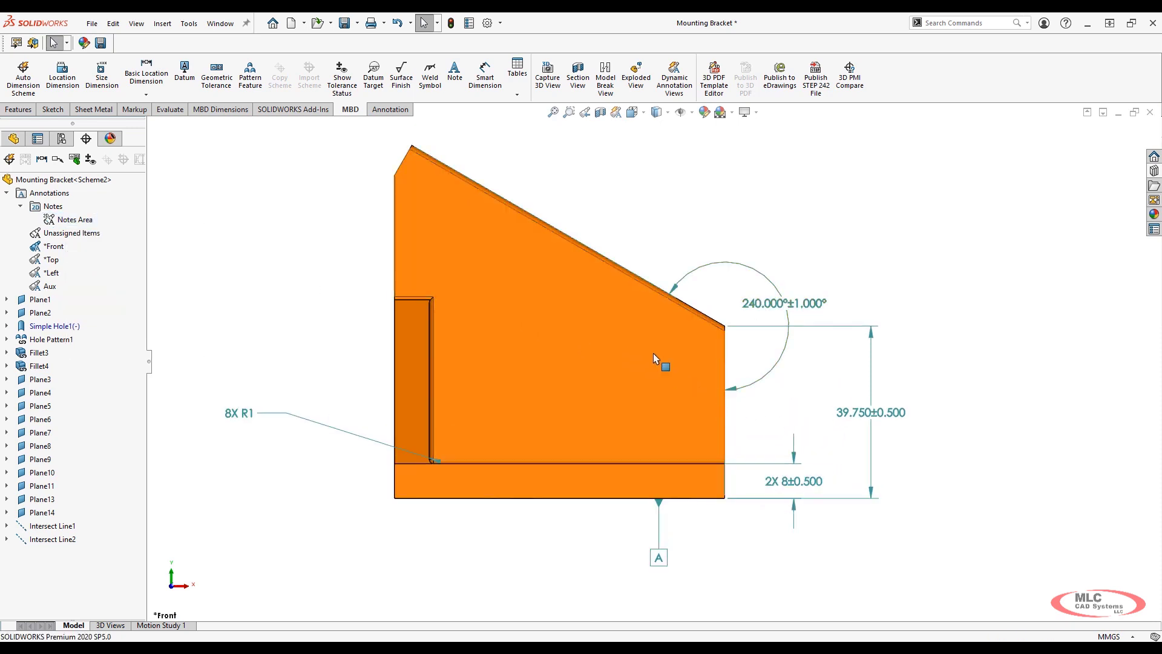
scroll(665, 369, "up", 2)
left_click_drag(332, 414, 376, 430)
left_click(367, 496)
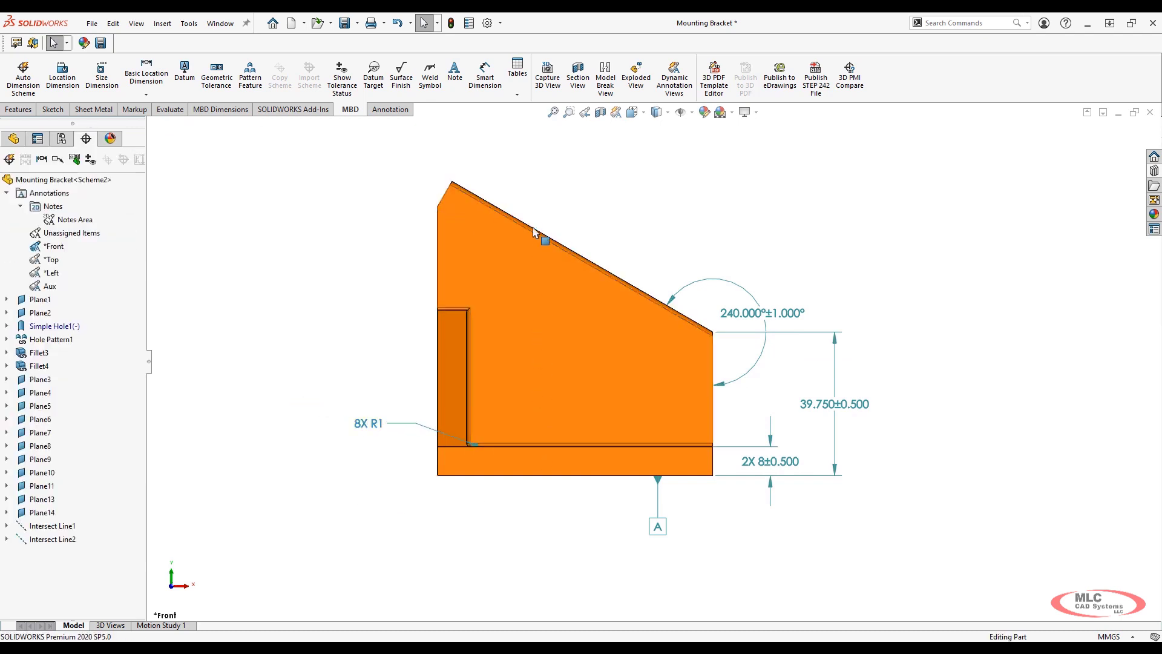
- Capture a 3D view named *Front that includes only the *Front annotation view
left_click(543, 80)
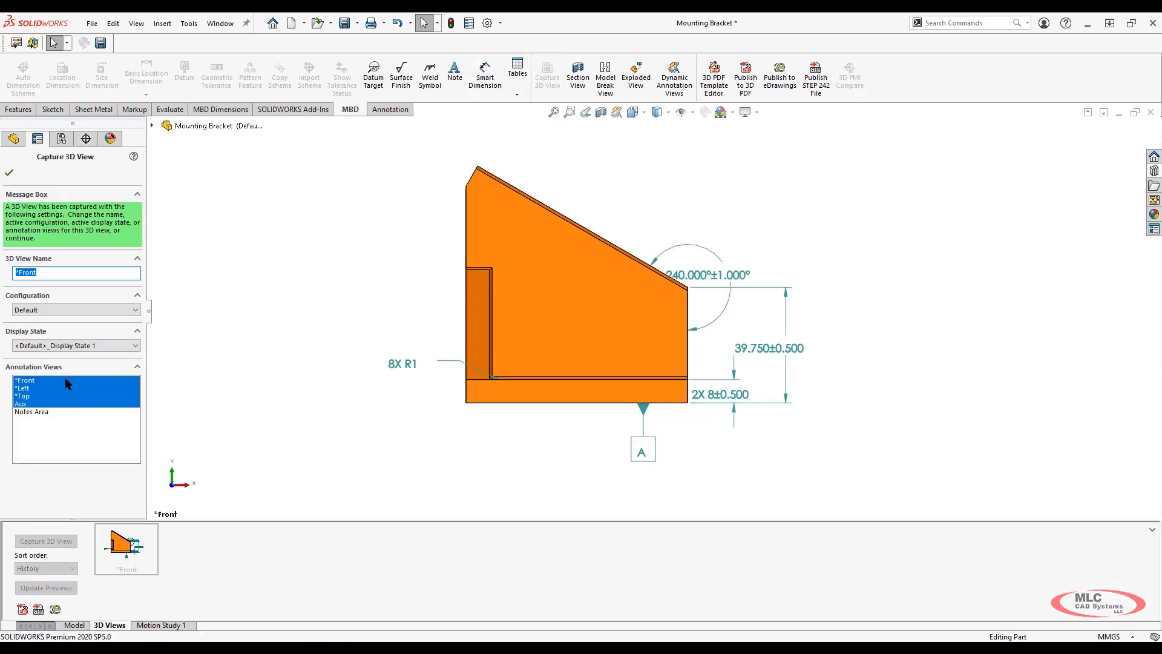
left_click(25, 389)
left_click(25, 396)
left_click(25, 403)
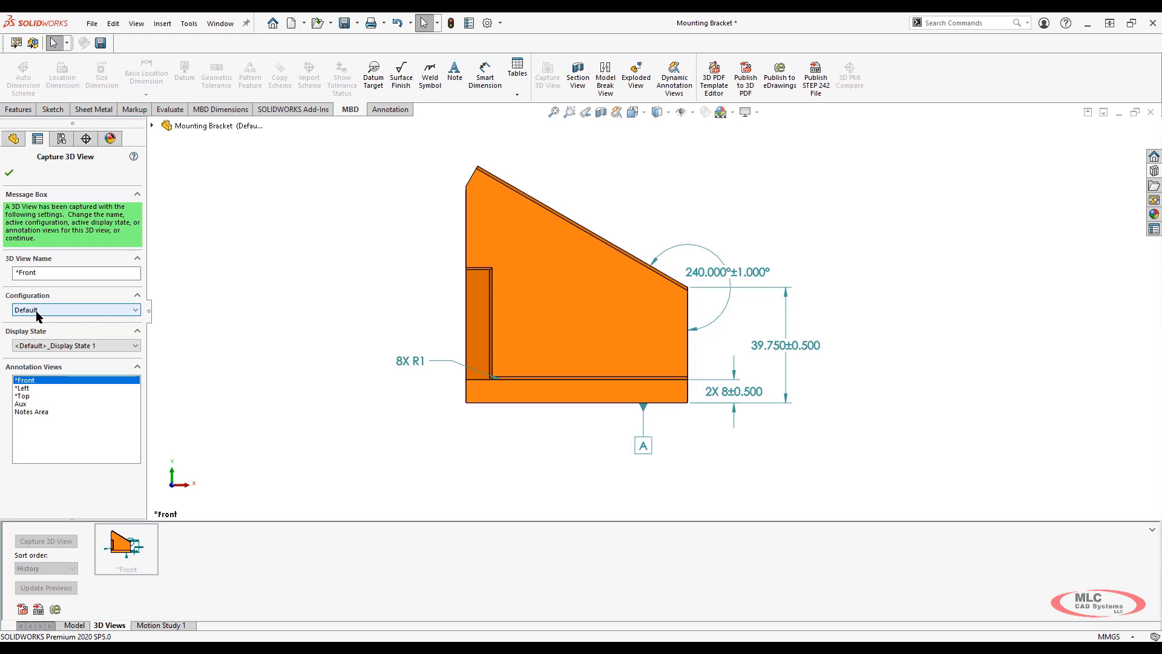
left_click(7, 176)
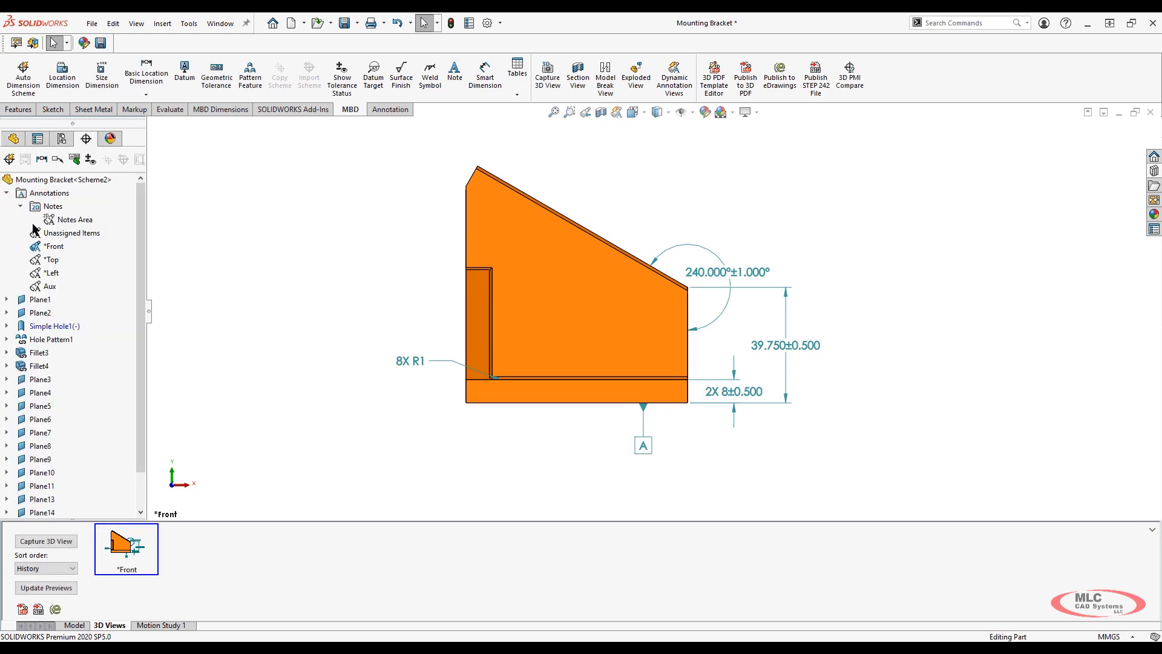
- Activate and reorient to the *Top annotation view and capture it as a 3D view showing only the *Top annotations
right_click(50, 265)
left_click(90, 301)
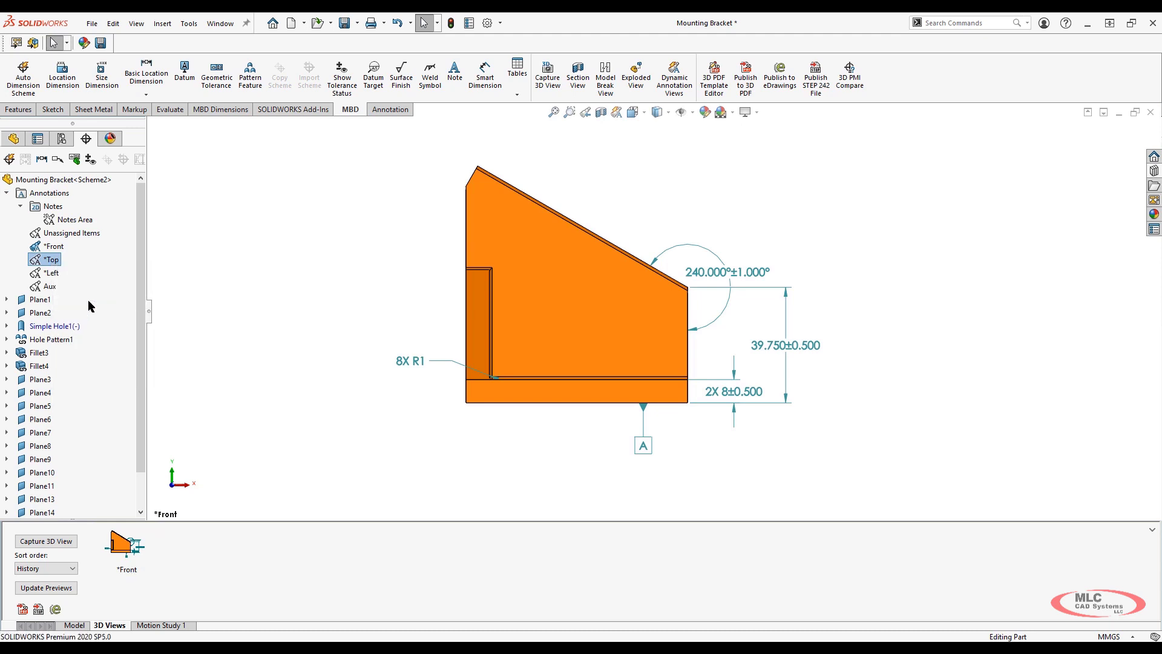
scroll(754, 358, "down", 2)
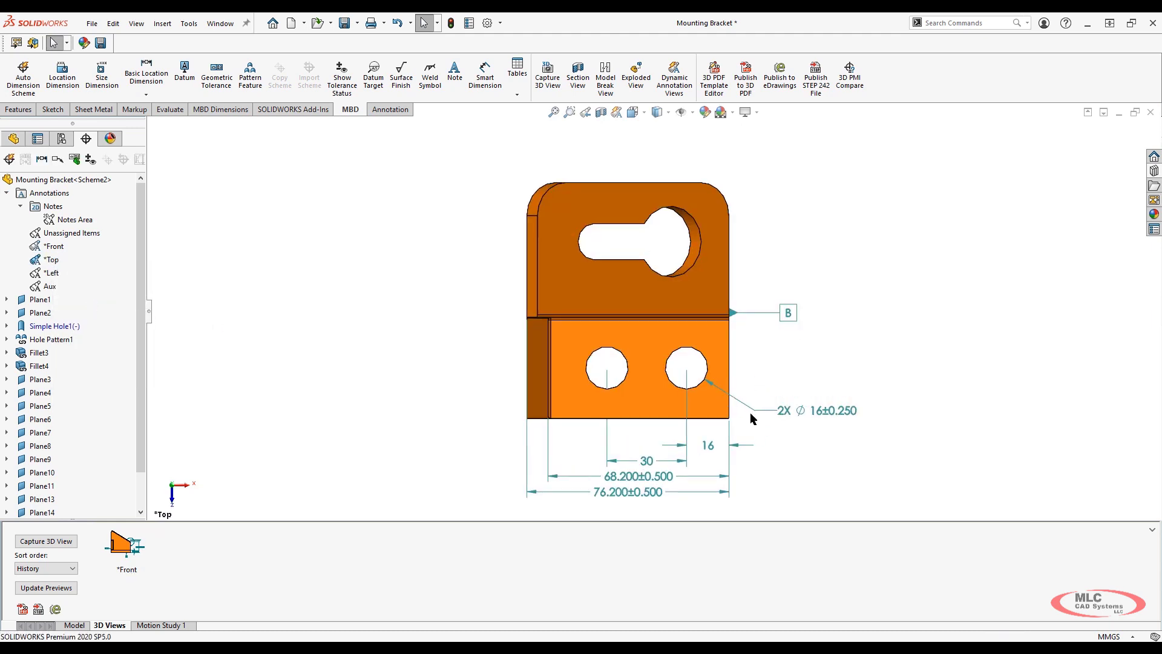
scroll(776, 470, "down", 1)
scroll(712, 324, "up", 1)
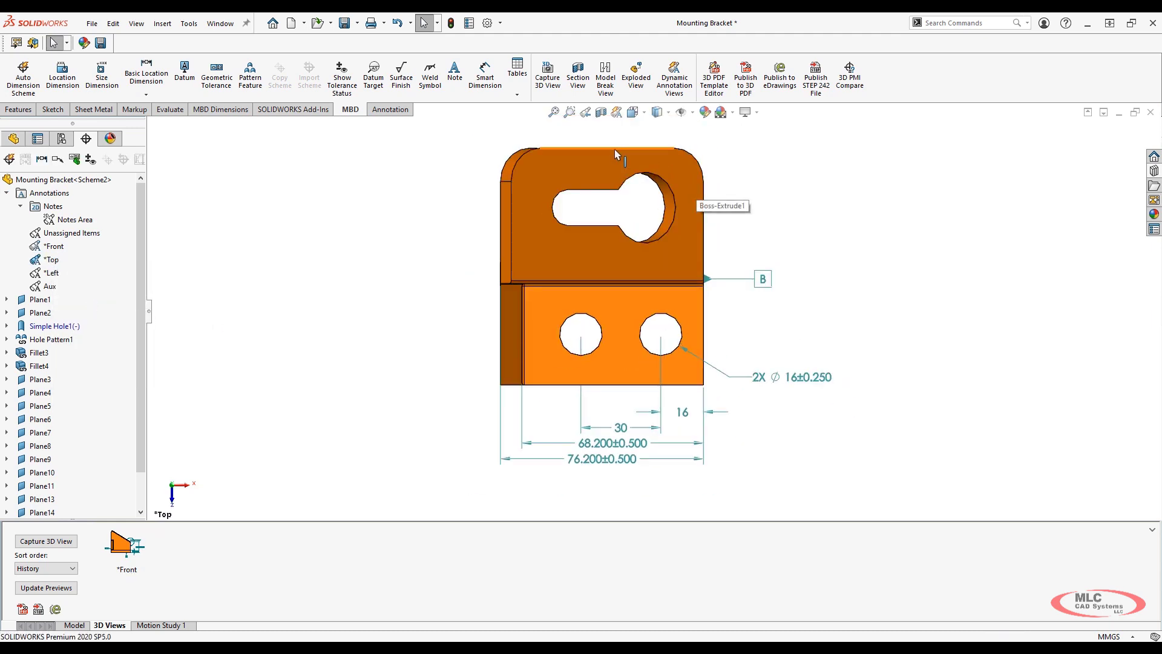
left_click(549, 76)
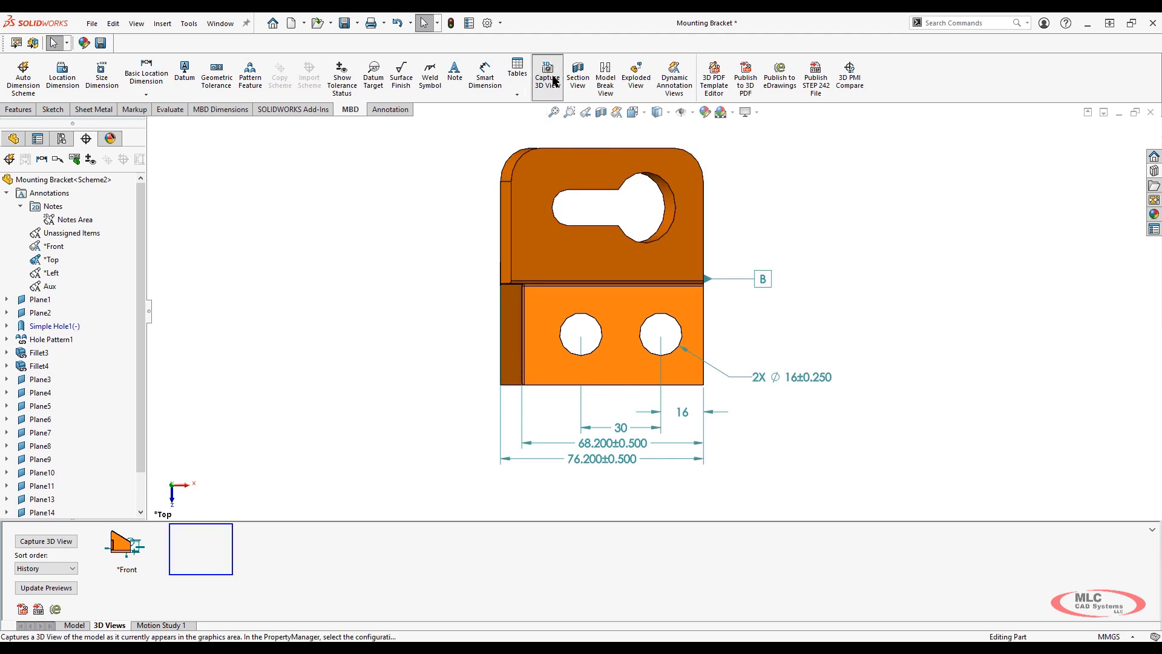
left_click(48, 381)
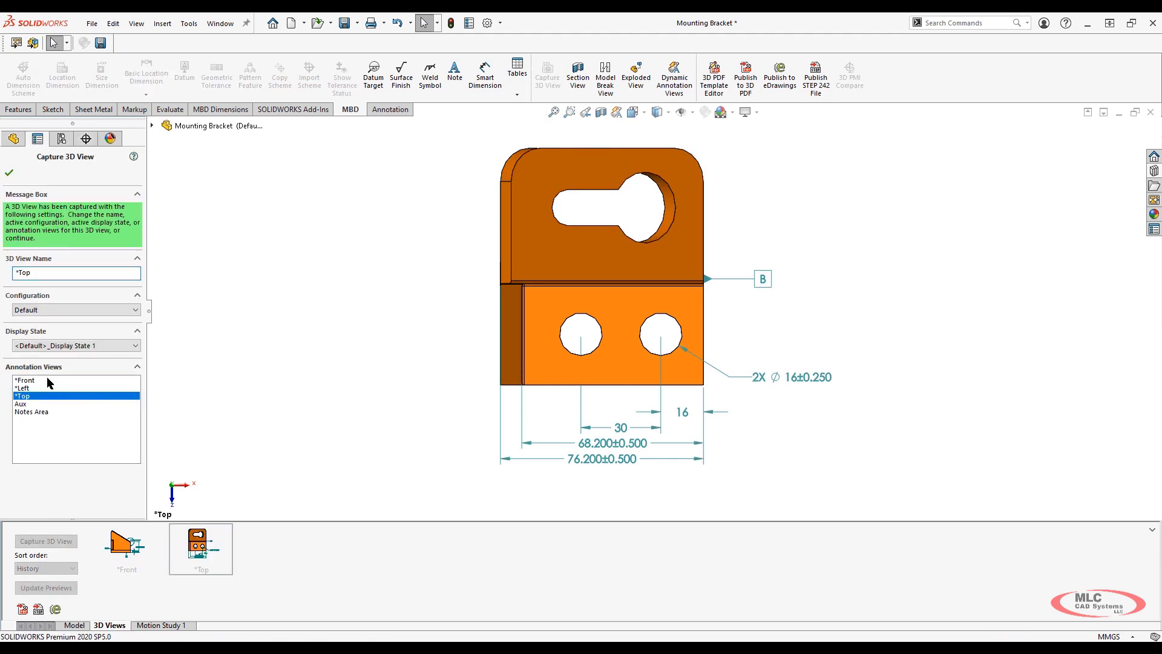
left_click(8, 175)
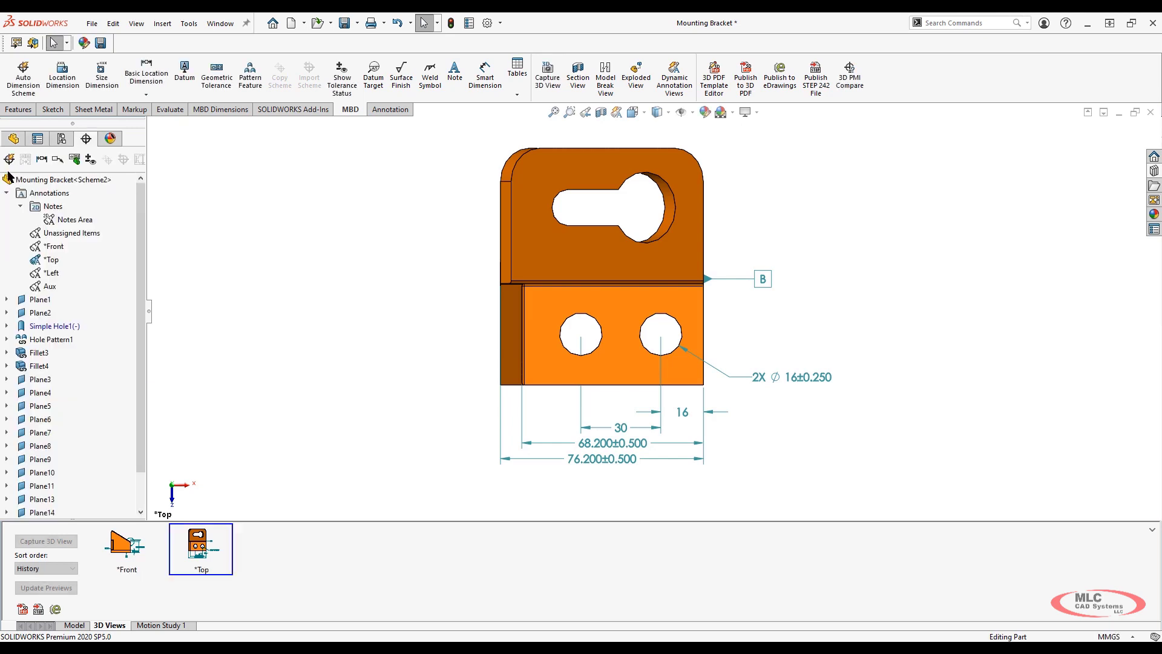
- Activate and reorient to the *Left annotation view and capture it as a 3D view showing only the *Left annotations
right_click(46, 272)
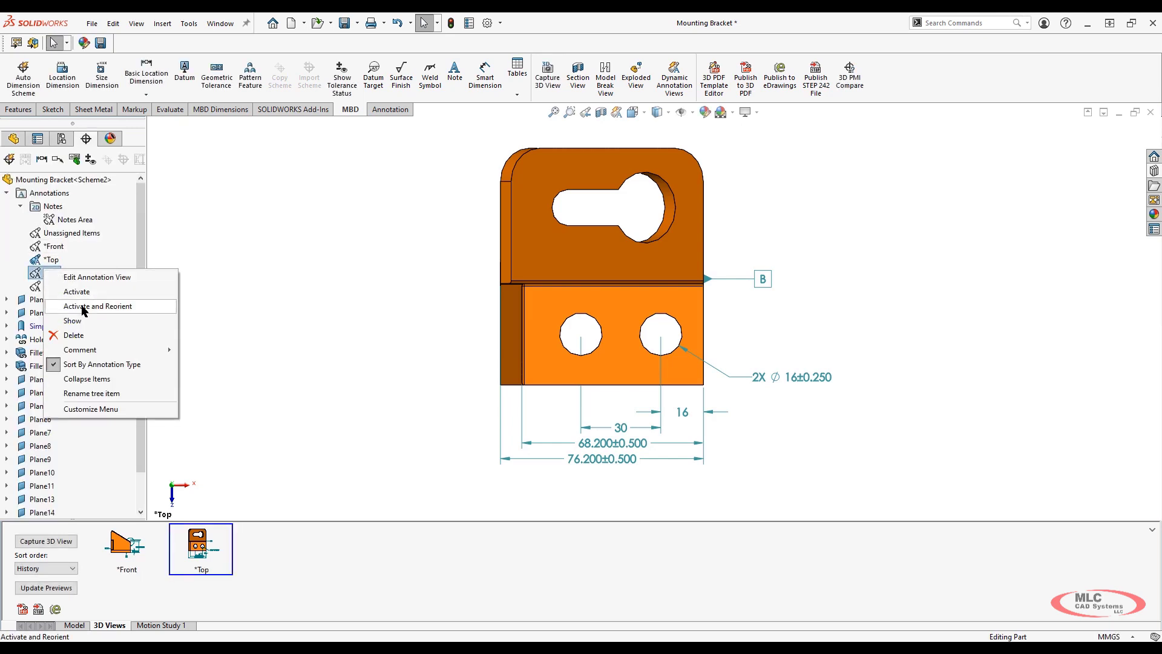
left_click(85, 307)
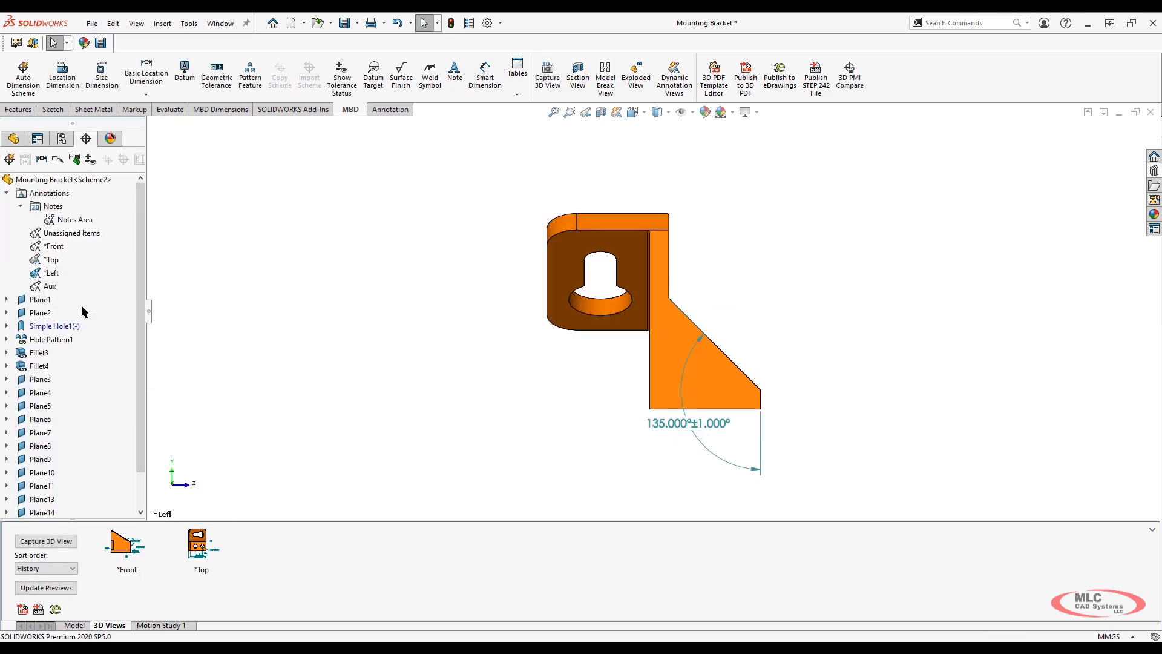
left_click(547, 76)
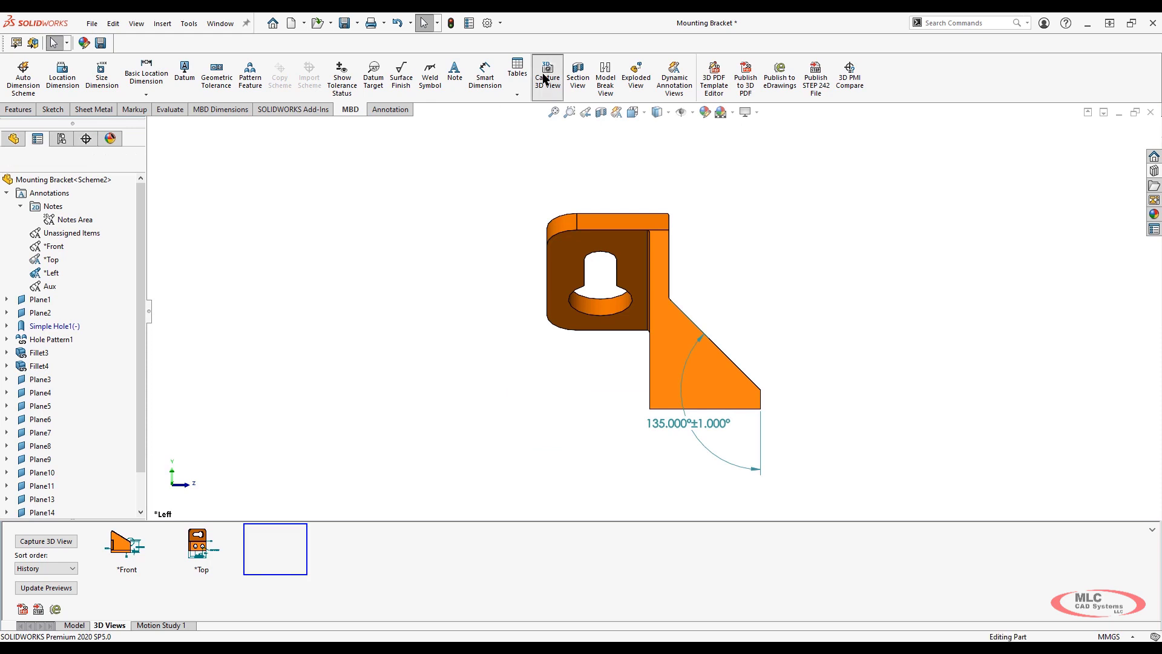
left_click(31, 396, "ctrl")
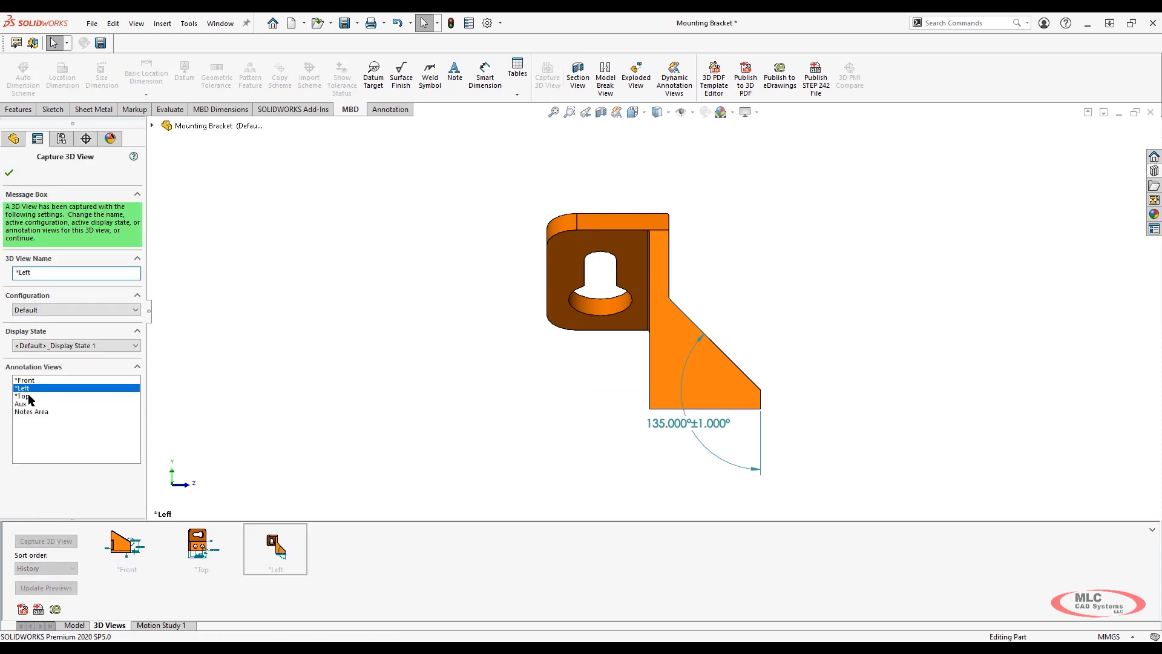
left_click(9, 173)
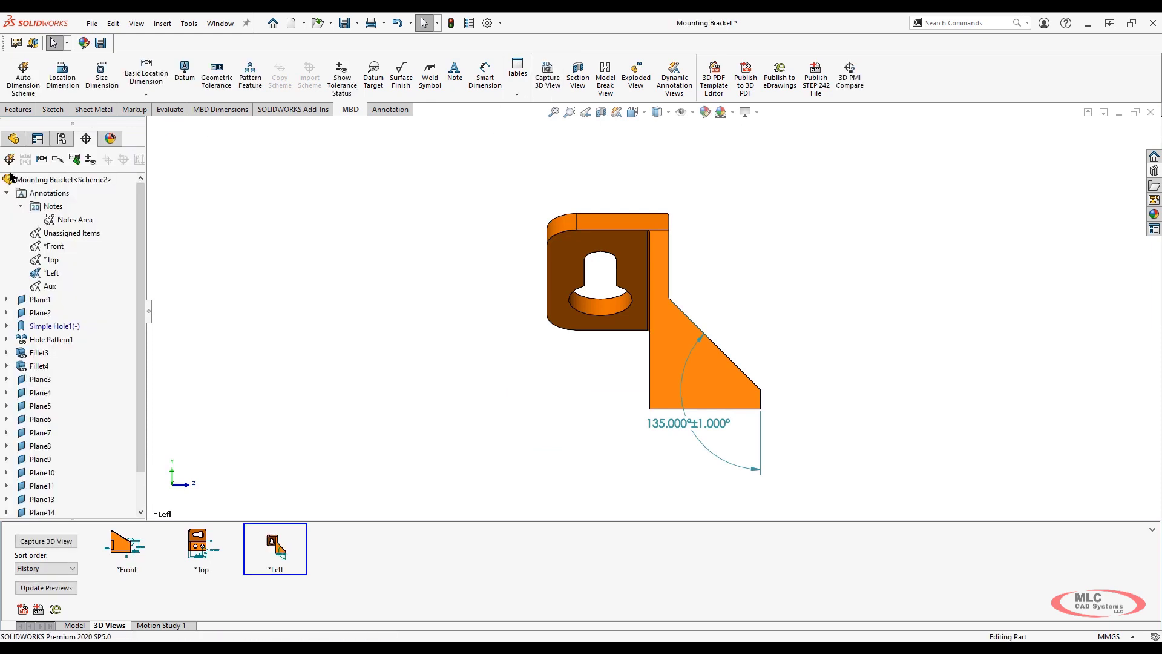
- Activate and reorient to the Aux annotation view and capture it as a 3D view showing only the Aux annotations
right_click(44, 286)
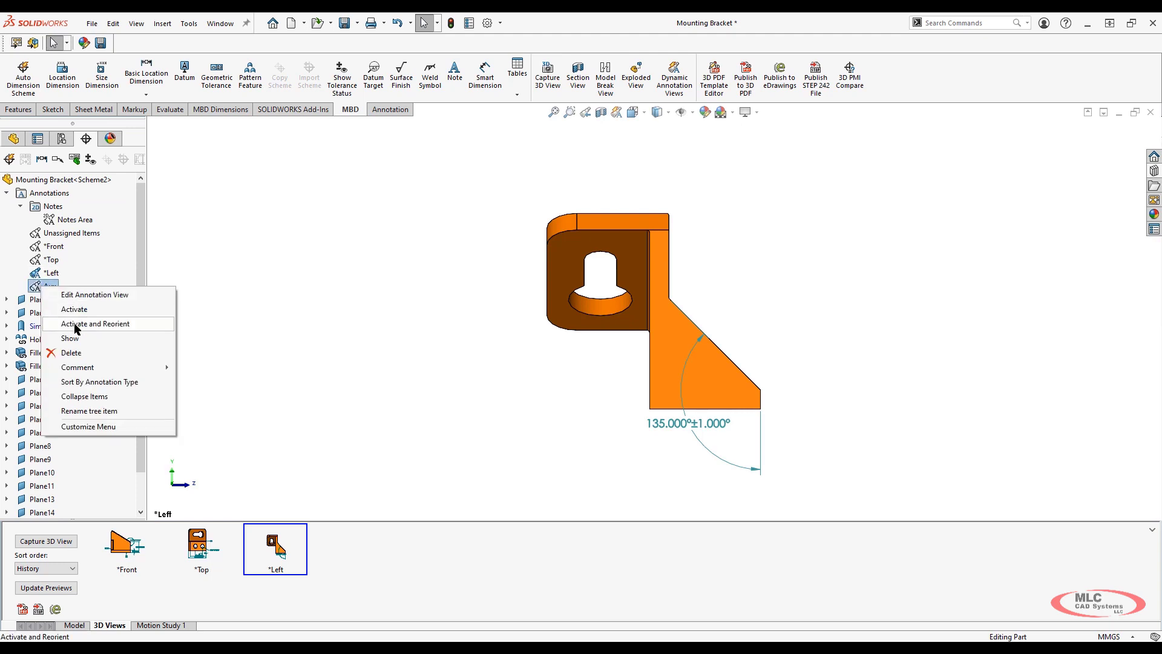
left_click(74, 324)
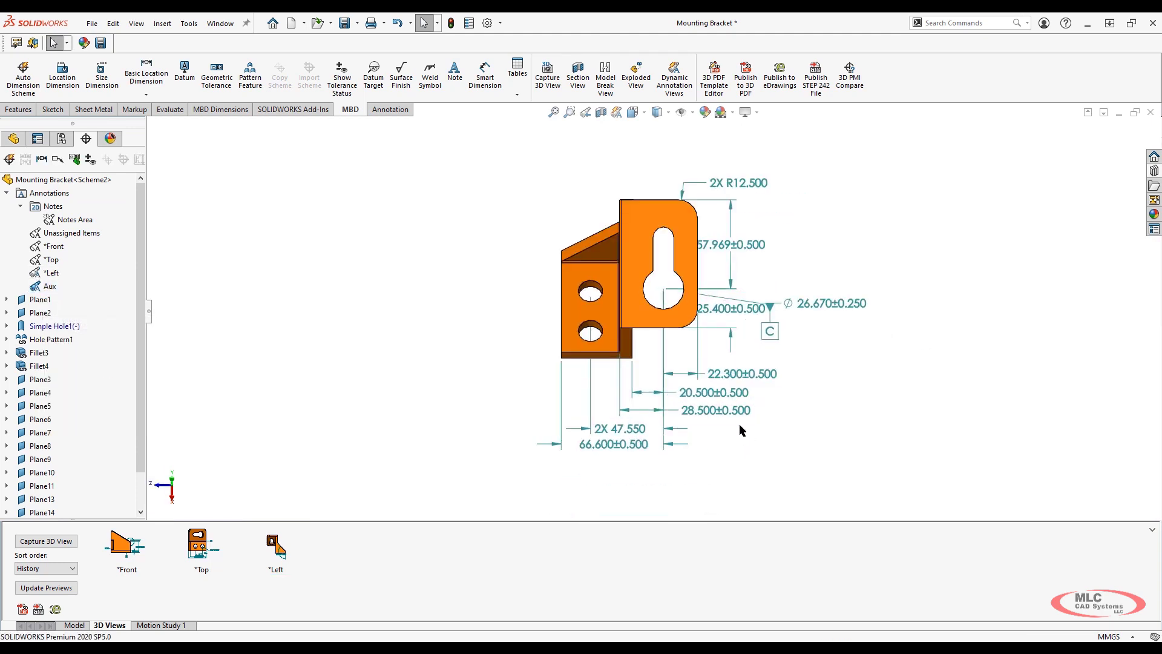
scroll(717, 402, "down", 1)
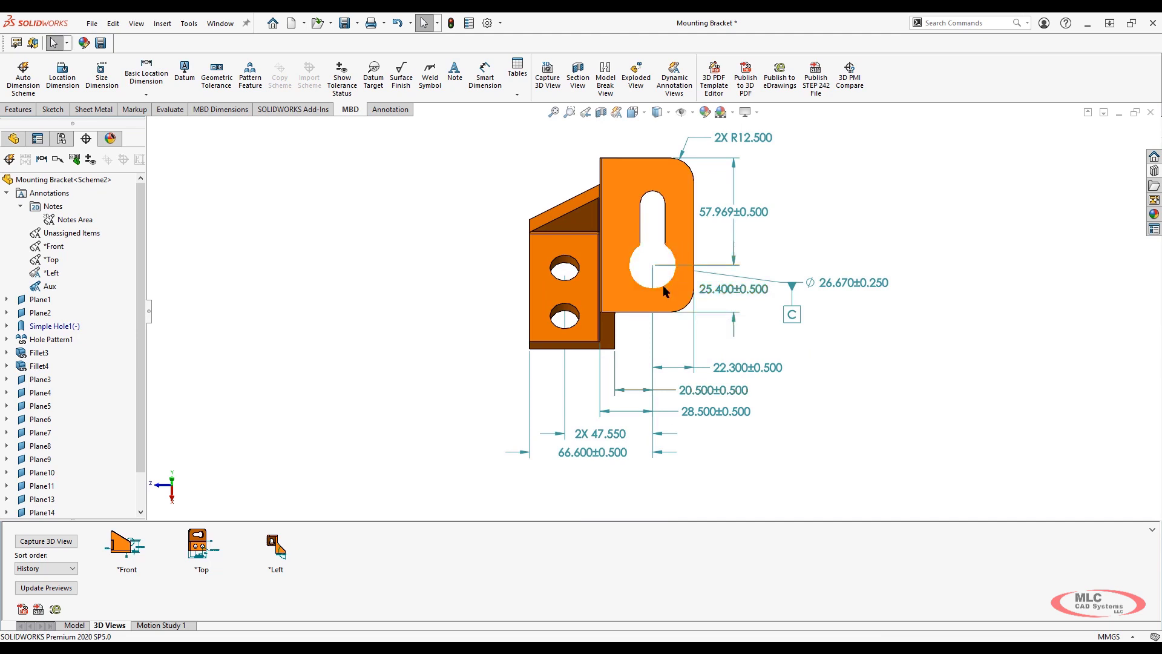
scroll(669, 264, "up", 1)
scroll(669, 265, "down", 1)
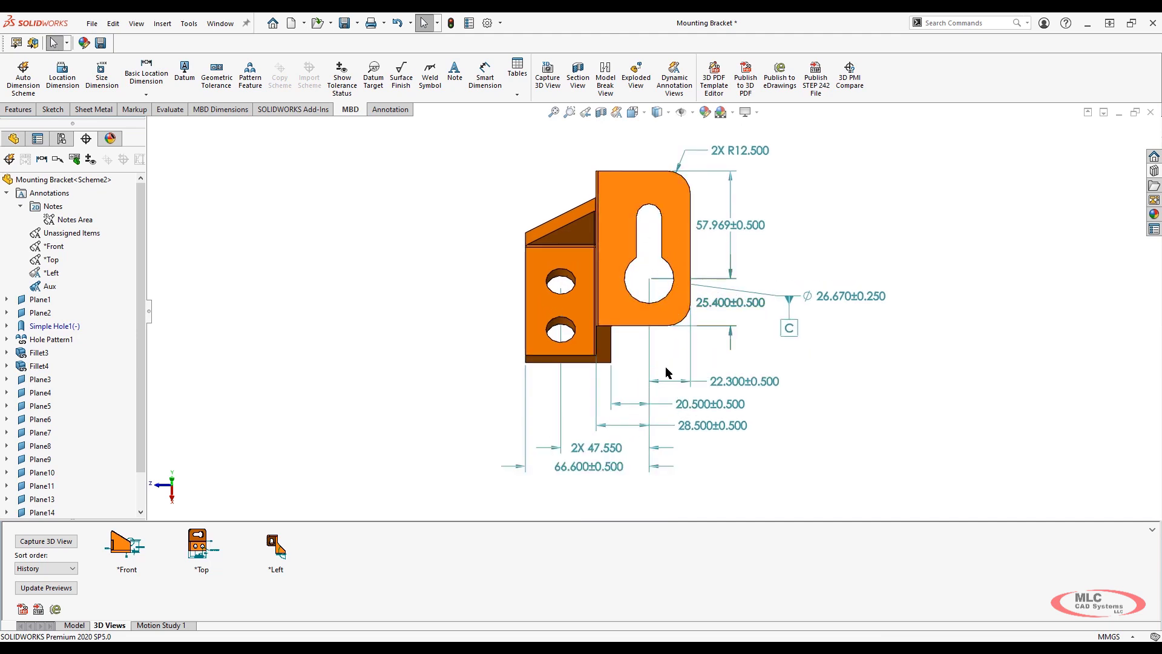
scroll(670, 396, "down", 1)
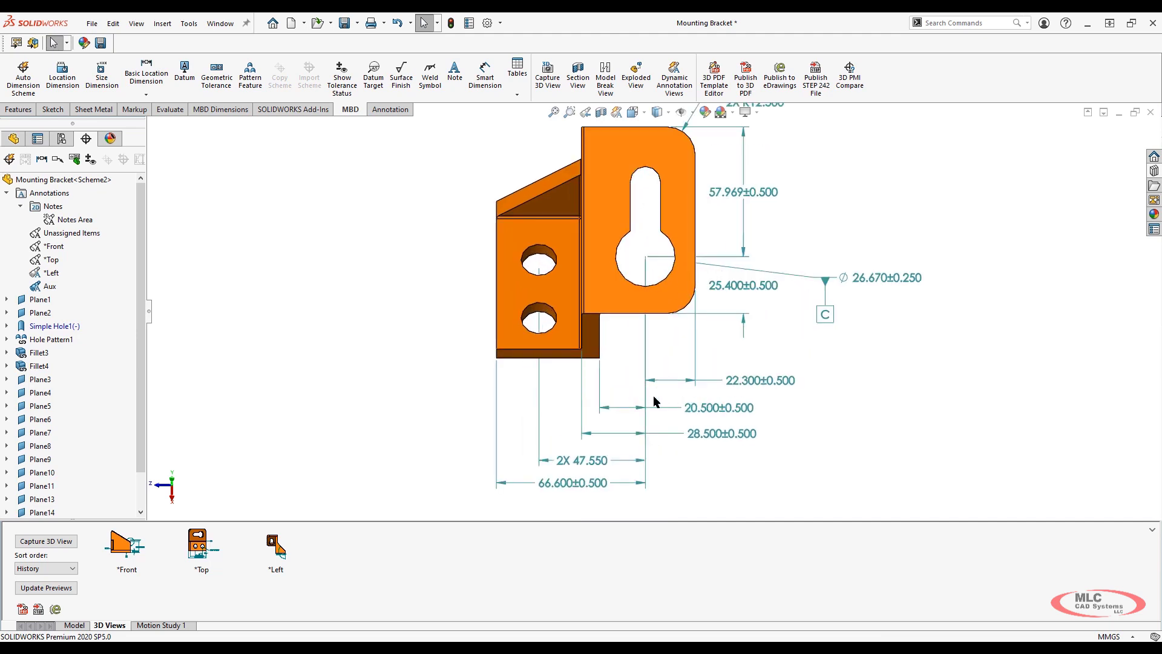
left_click(548, 85)
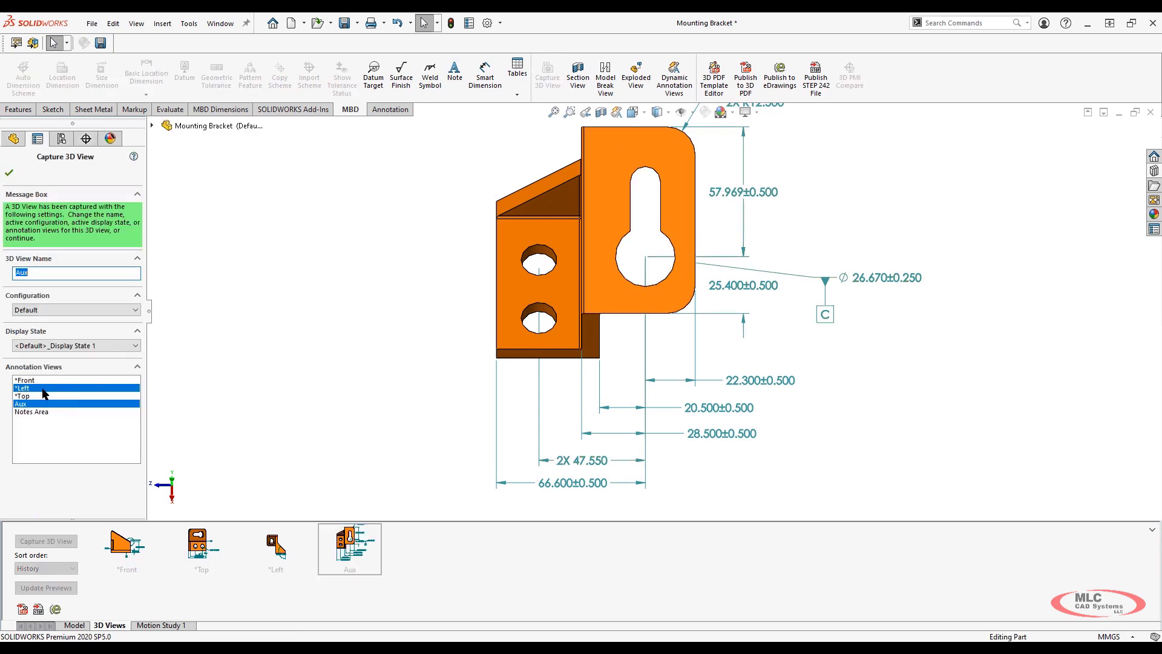
left_click(45, 388)
left_click(9, 172)
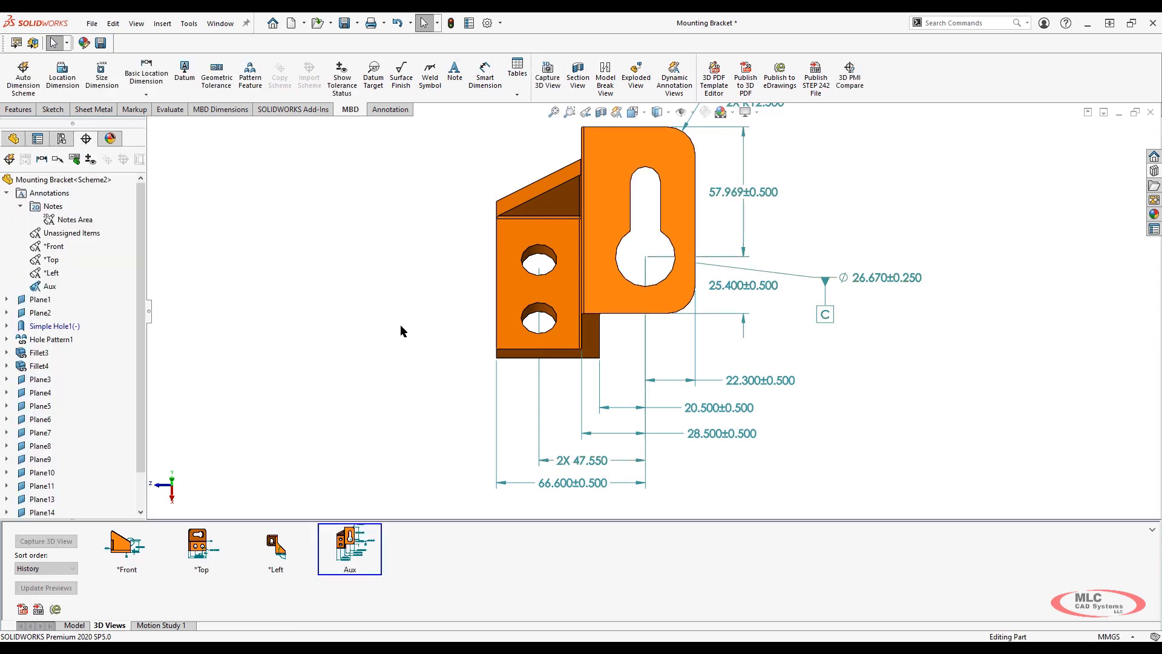
- Recall the captured *Left, *Top and Aux 3D views in turn to check their orientation and annotations
left_click(272, 551)
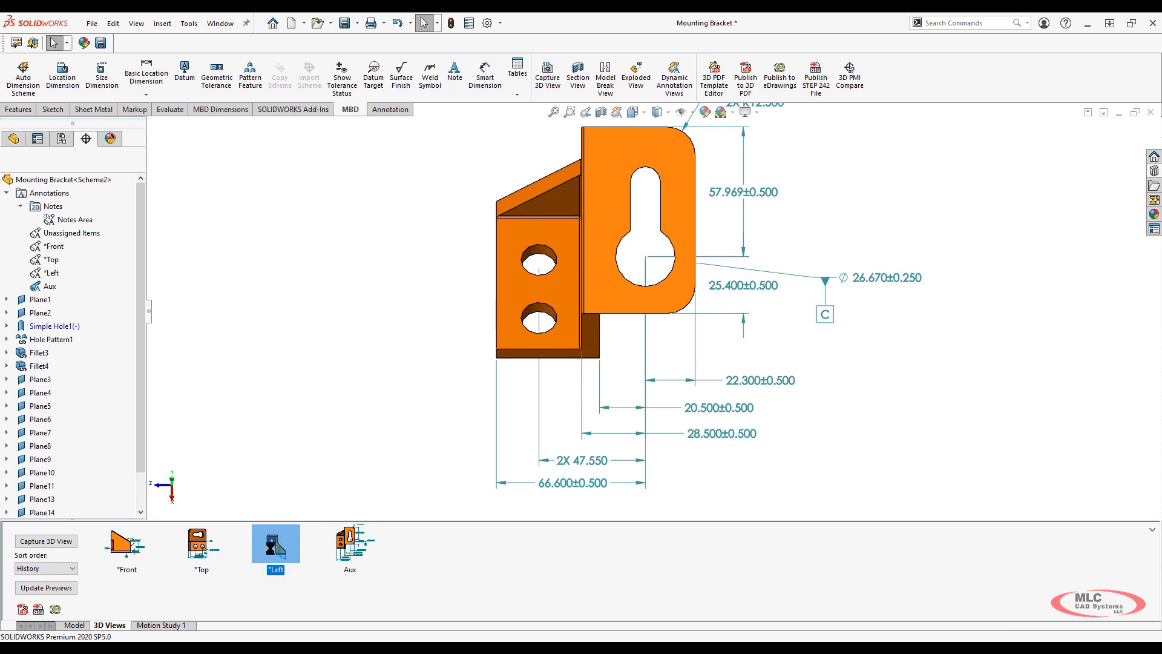
double_click(197, 546)
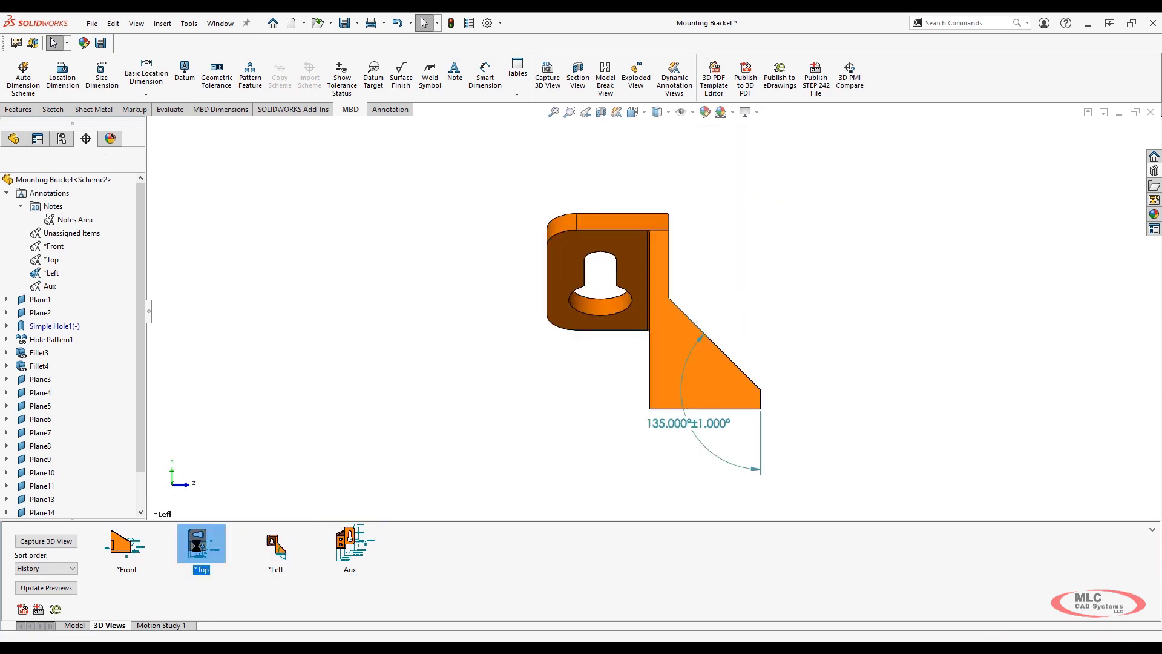
double_click(349, 547)
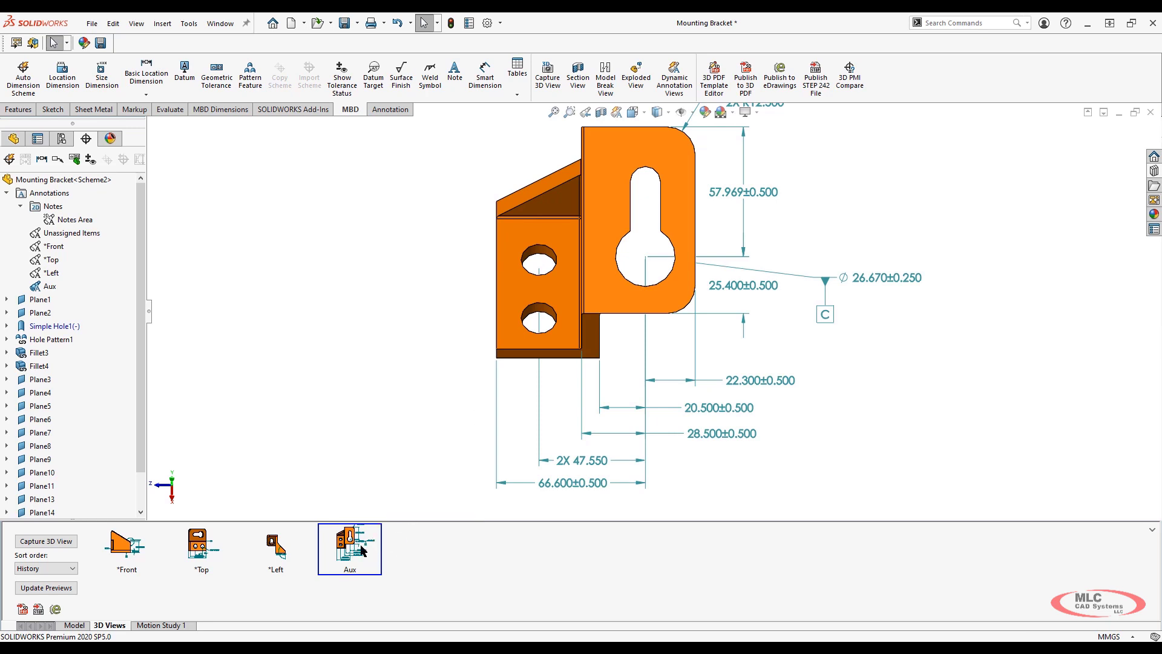
- Edit the captured Aux 3D view, keeping only the Aux annotation view, with the bracket and all its dimensions in frame
right_click(361, 550)
left_click(402, 554)
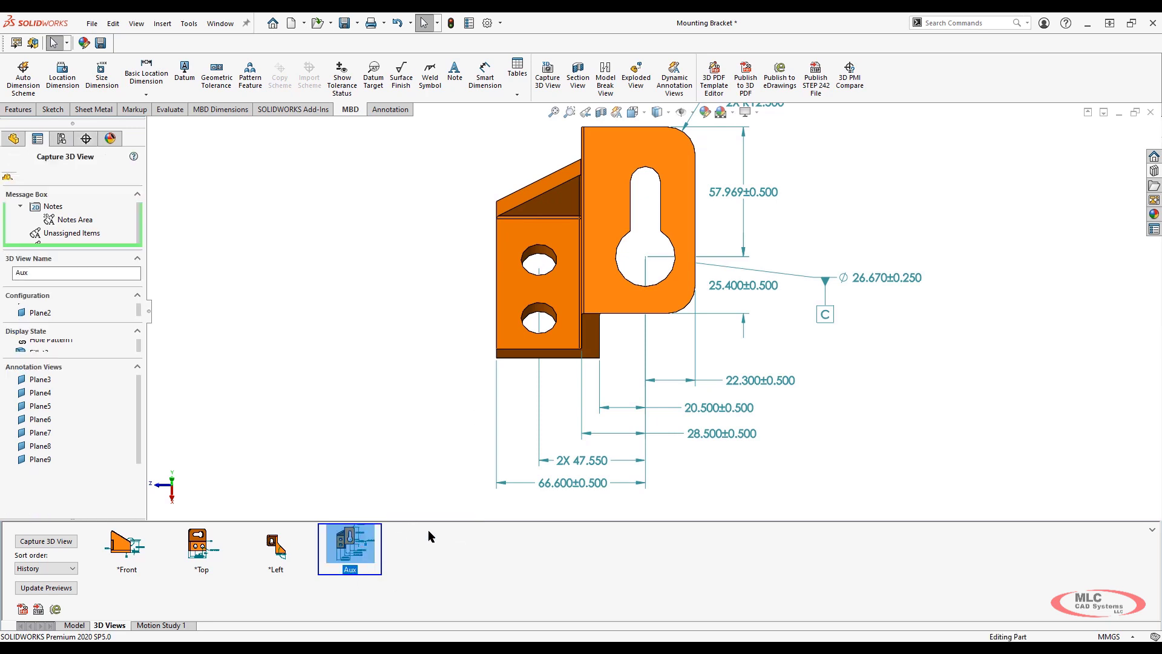
scroll(731, 177, "up", 1)
scroll(731, 169, "down", 1)
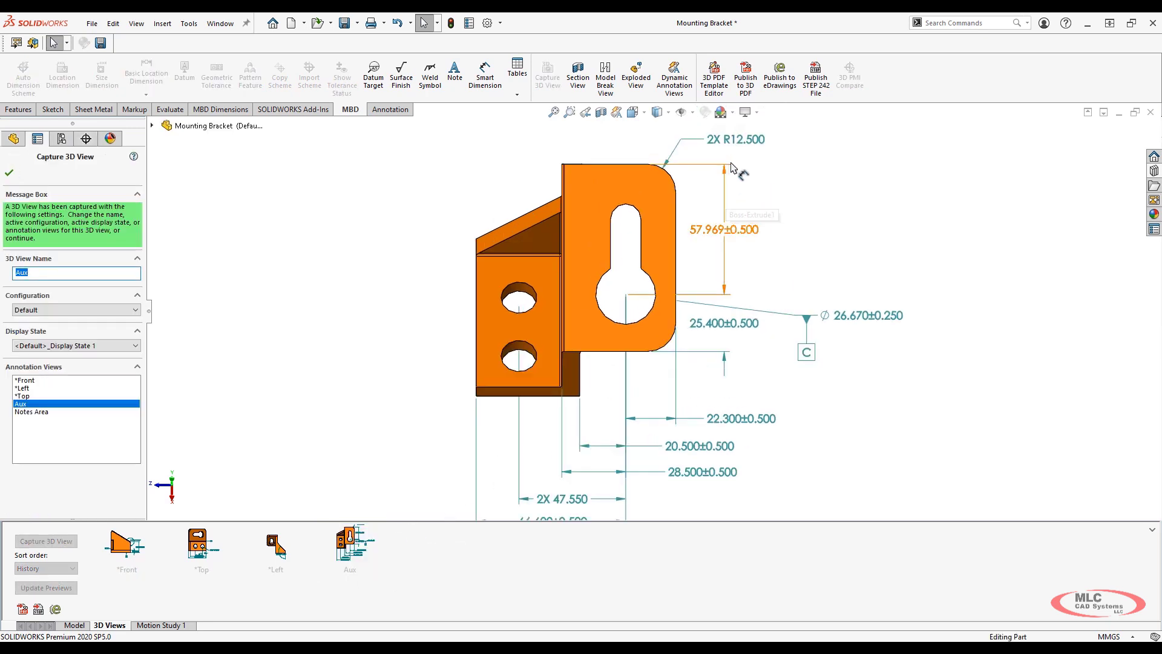
scroll(659, 357, "up", 1)
scroll(659, 362, "down", 1)
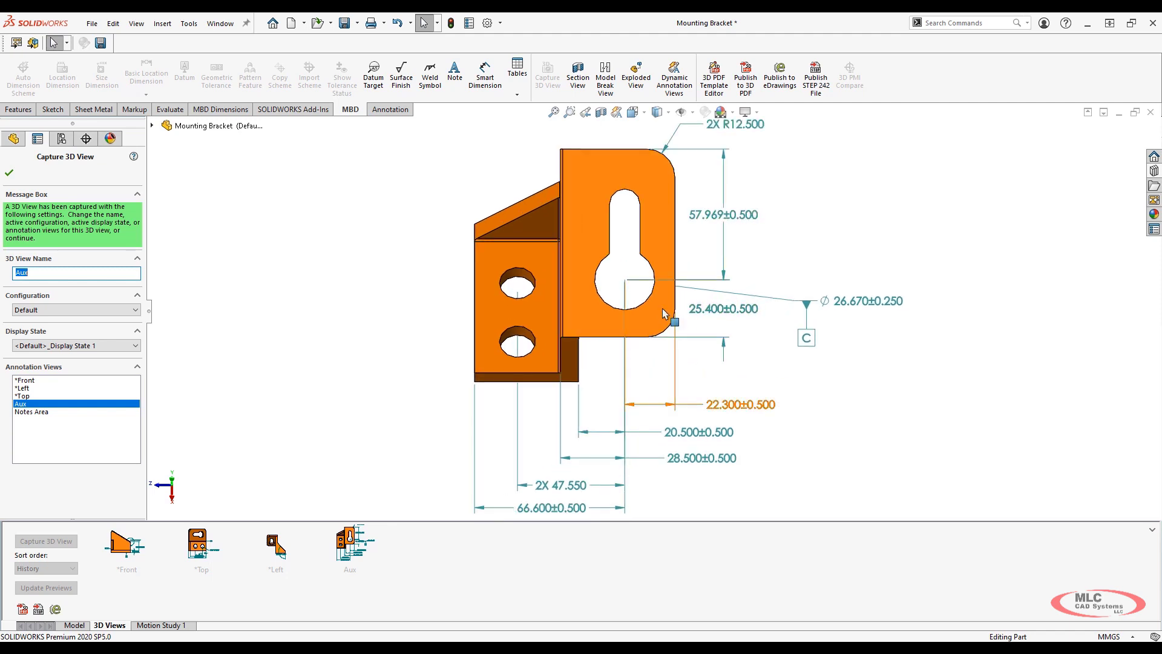
left_click(9, 173)
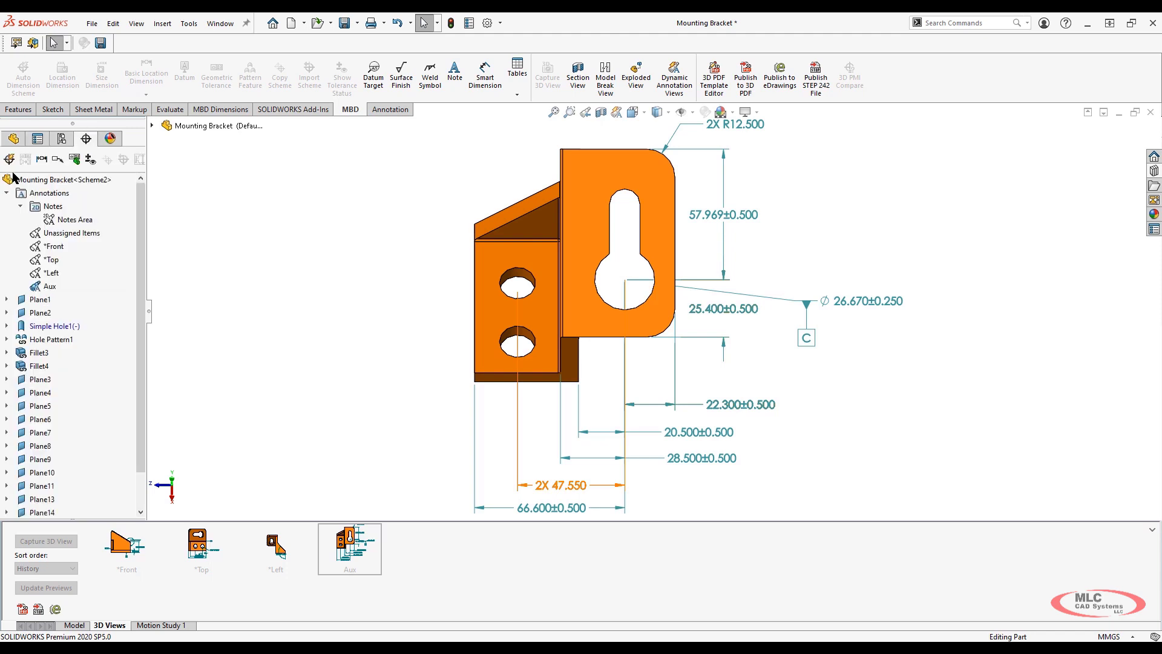
- Recall the *Left and Aux 3D views to check the edited Aux view
double_click(282, 552)
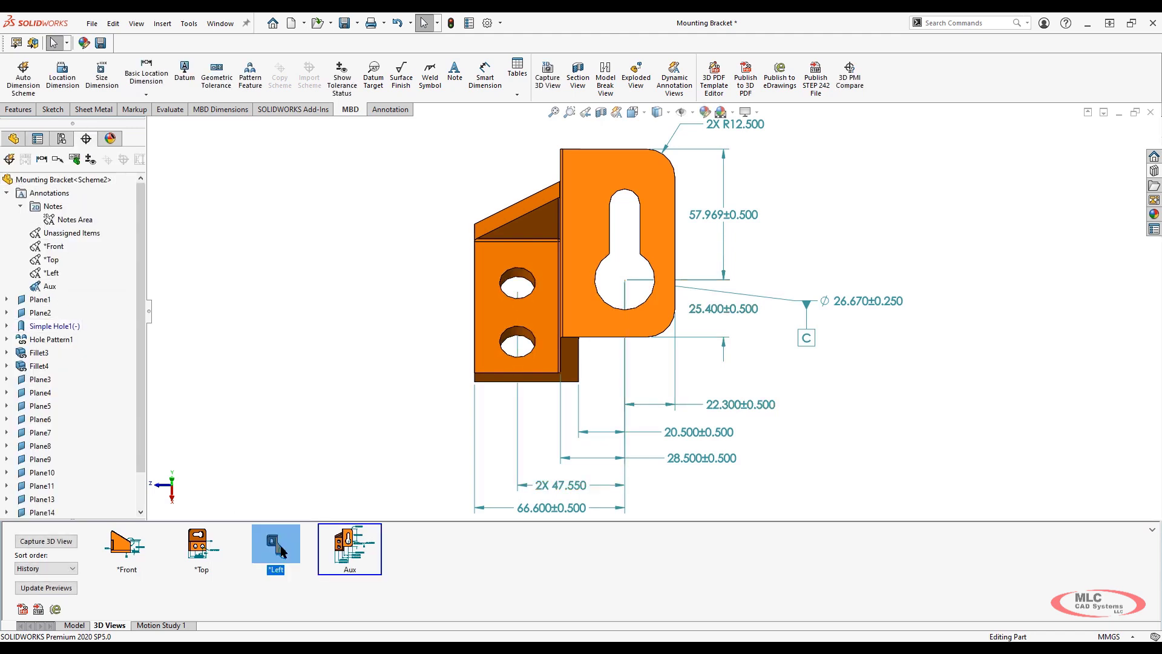
double_click(353, 548)
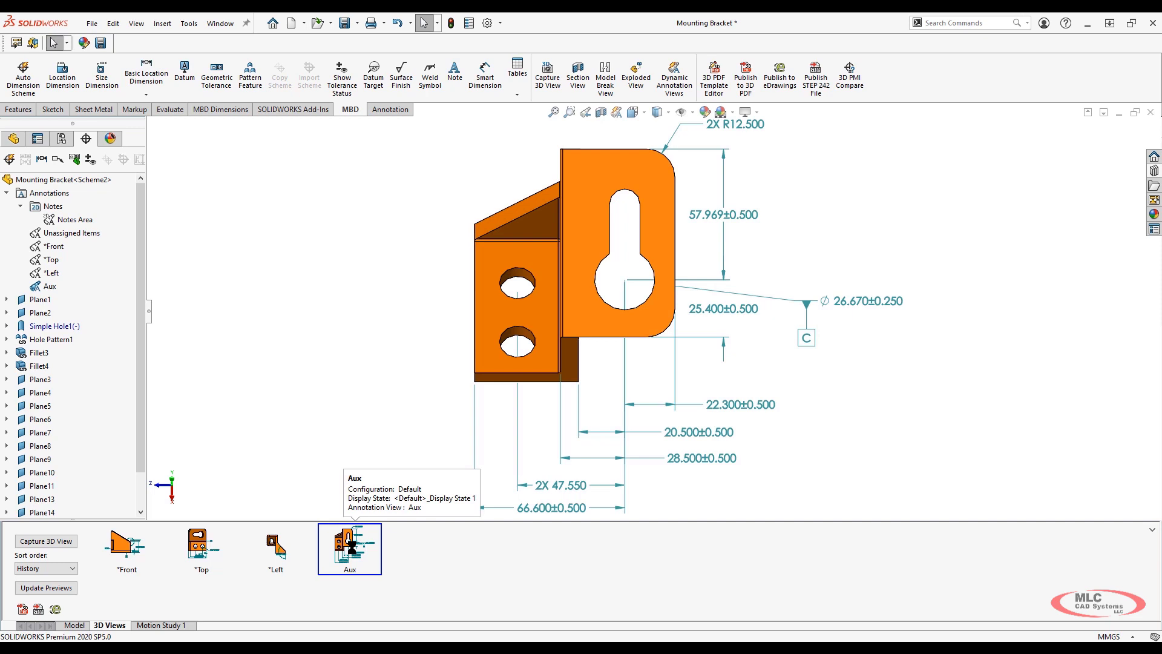
scroll(430, 432, "up", 2)
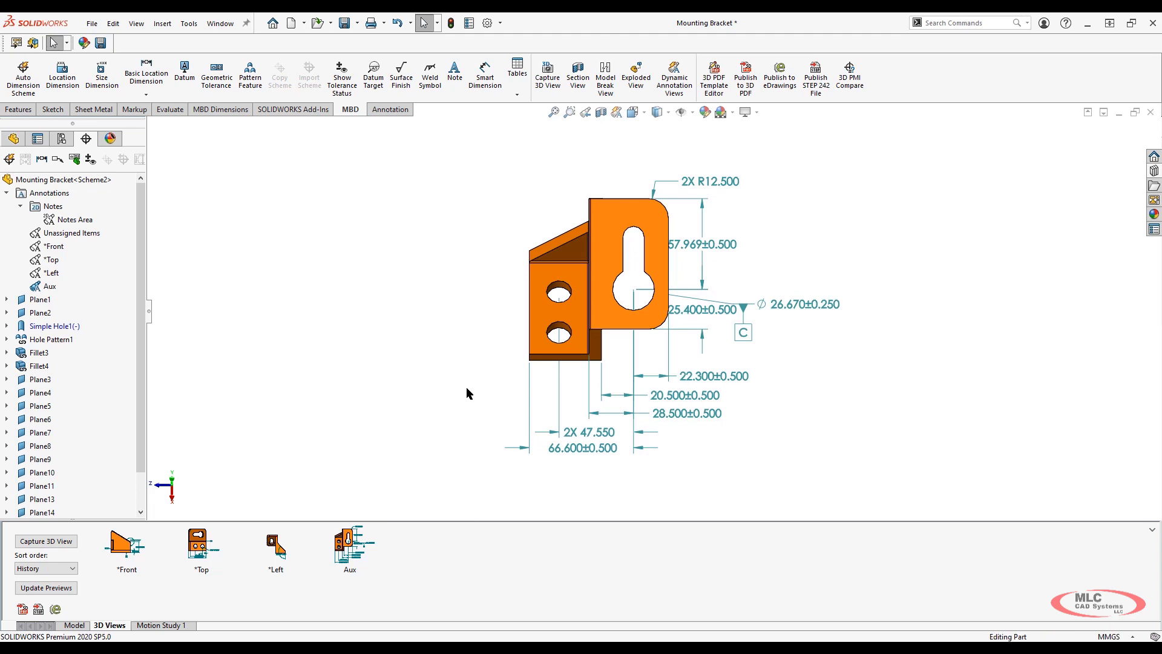
- Orient the bracket isometrically and show the *Front, *Top and *Left annotation views and the Notes Area together with Aux
key("ctrl+7")
scroll(638, 327, "up", 3)
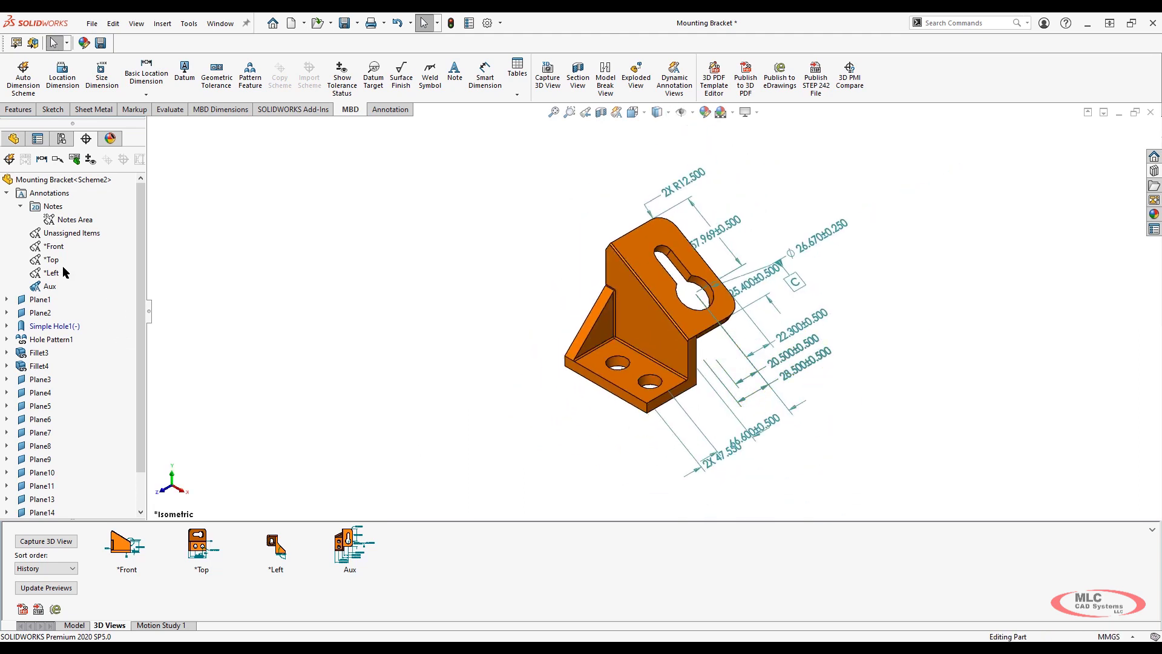
left_click_drag(73, 244, 38, 275)
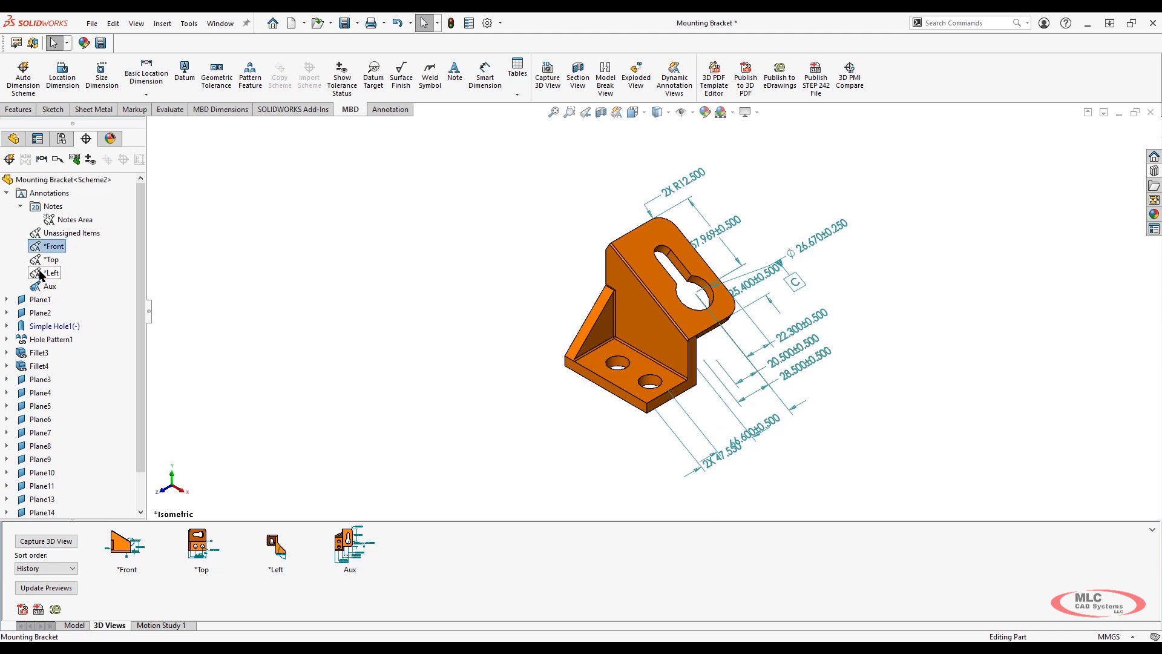
right_click(46, 246)
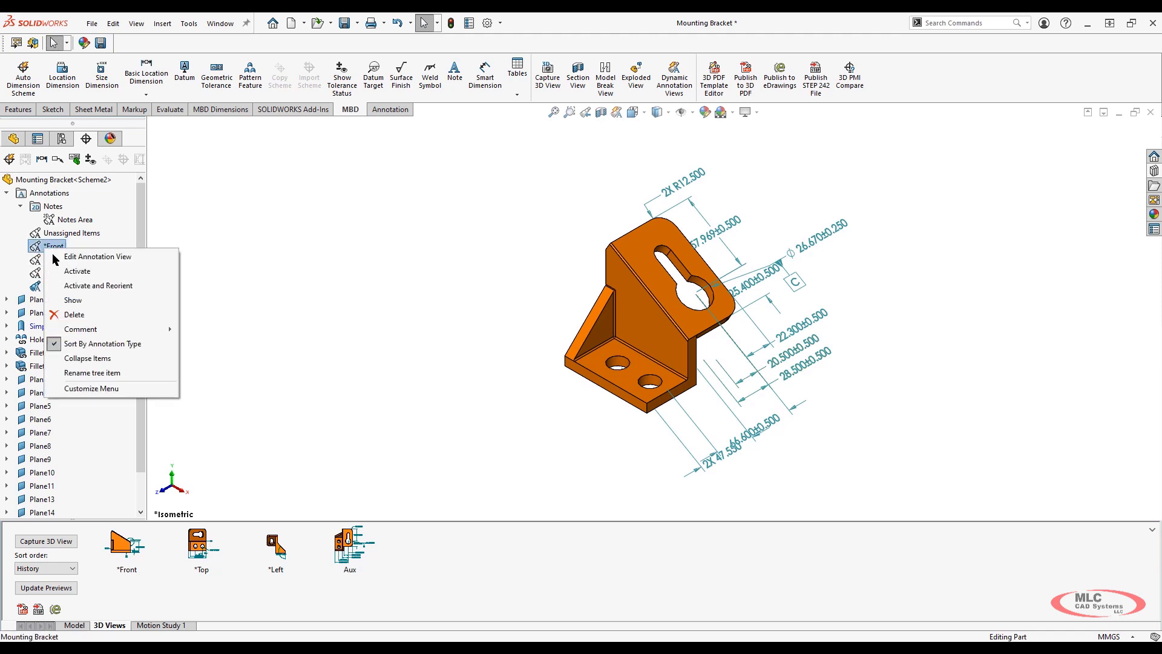
left_click(75, 301)
right_click(71, 220)
left_click(94, 258)
scroll(638, 296, "up", 4)
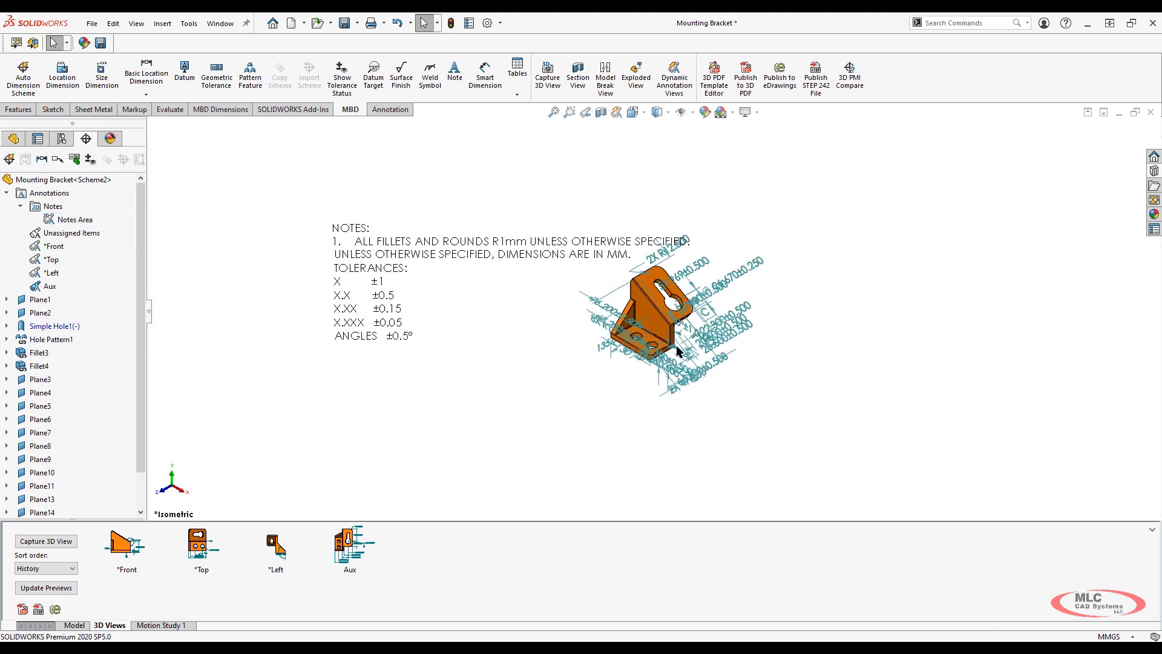
scroll(687, 348, "down", 1)
scroll(422, 186, "down", 1)
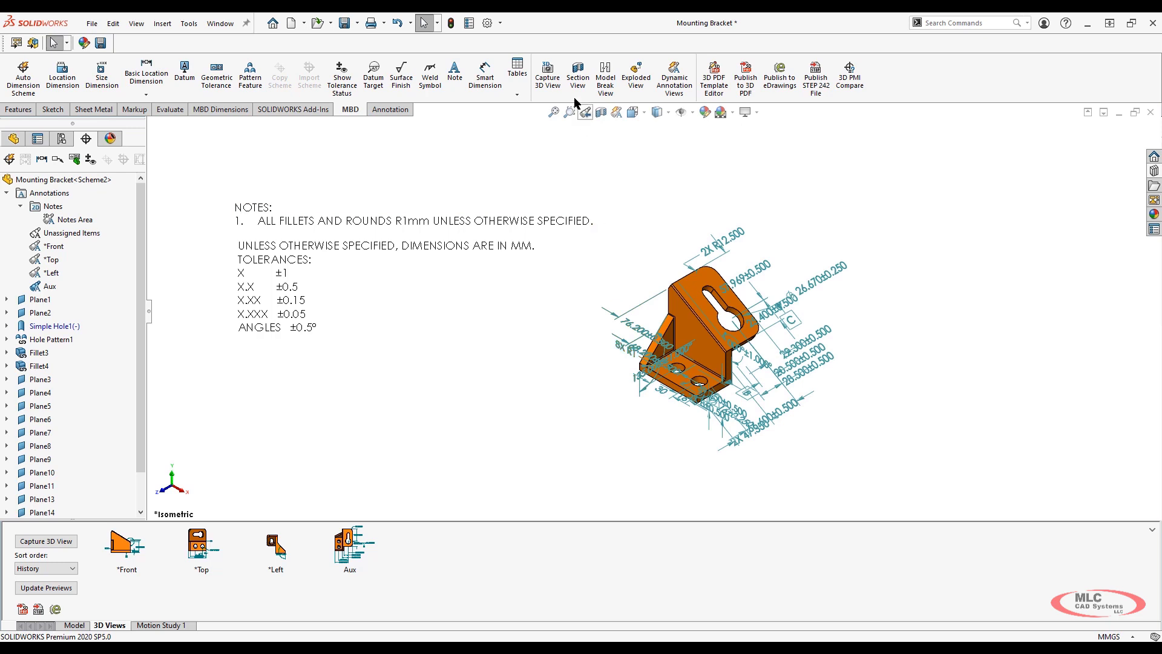
- Capture the isometric orientation with all annotation views and the Notes Area as a 3D view named ISO-ALL
left_click(548, 76)
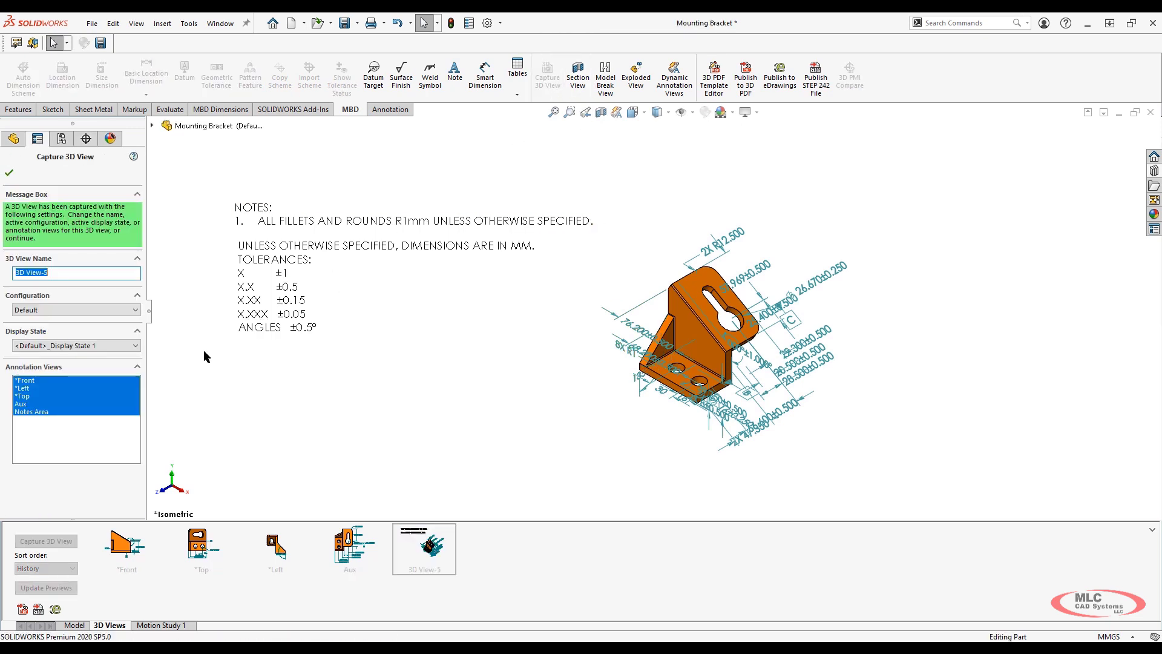
left_click_drag(59, 274, 1, 277)
type("ISO-ALL")
left_click(8, 173)
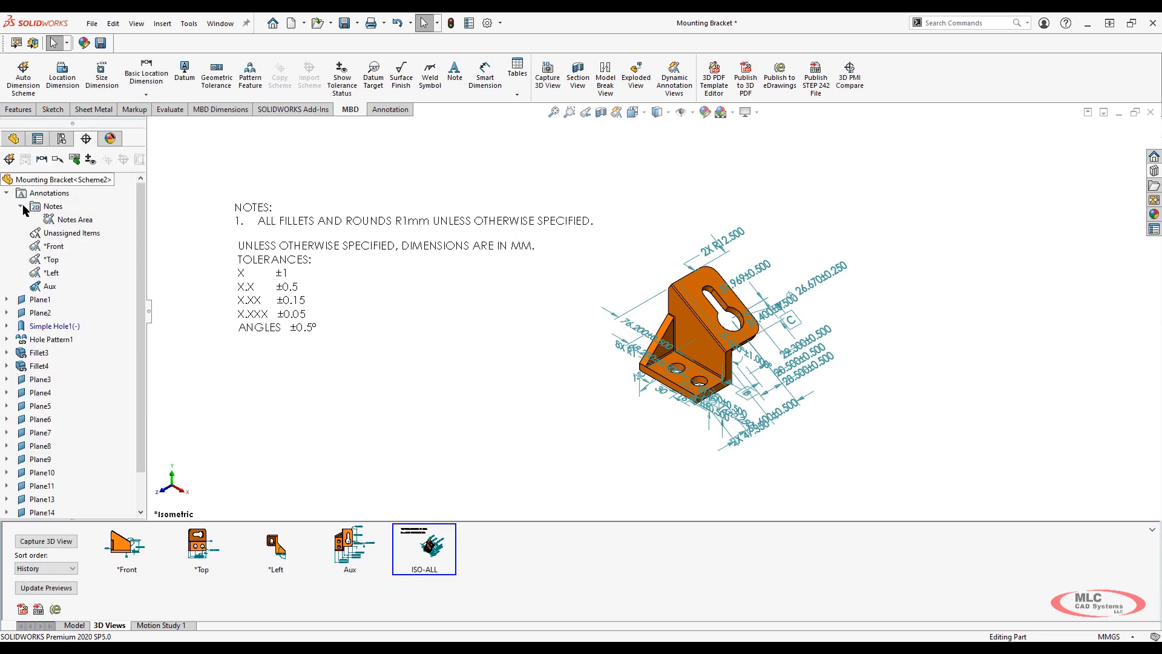
- Capture another isometric 3D view that includes only the Aux annotation view, keeping the default name 3D View-6
left_click_drag(72, 245, 54, 293)
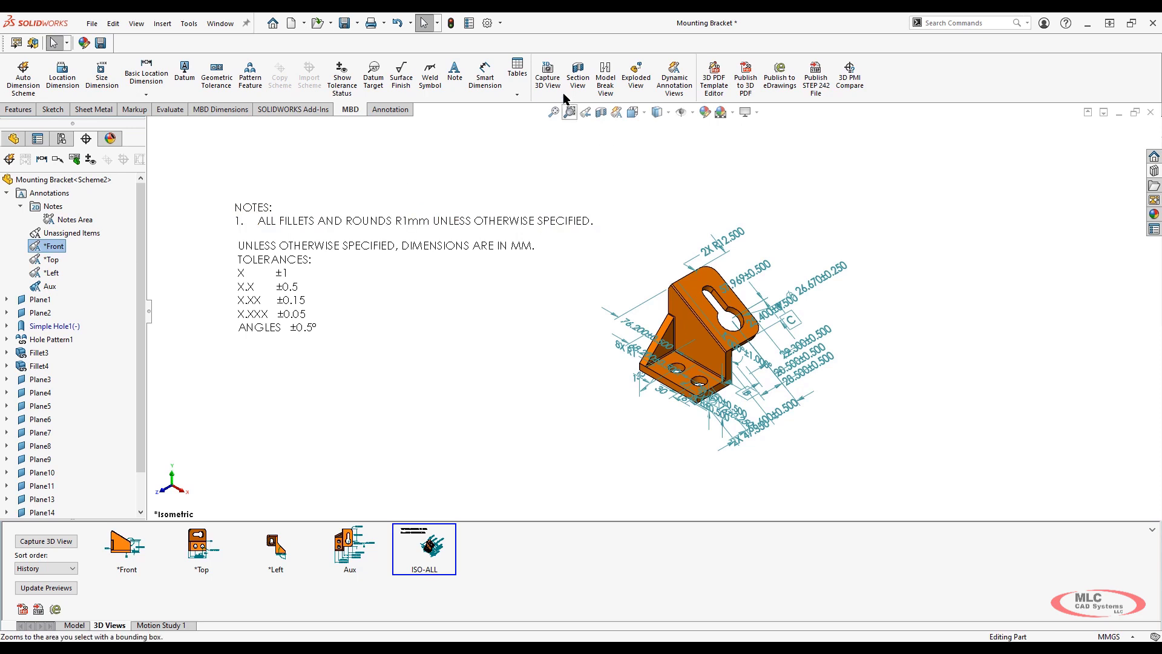
left_click(547, 76)
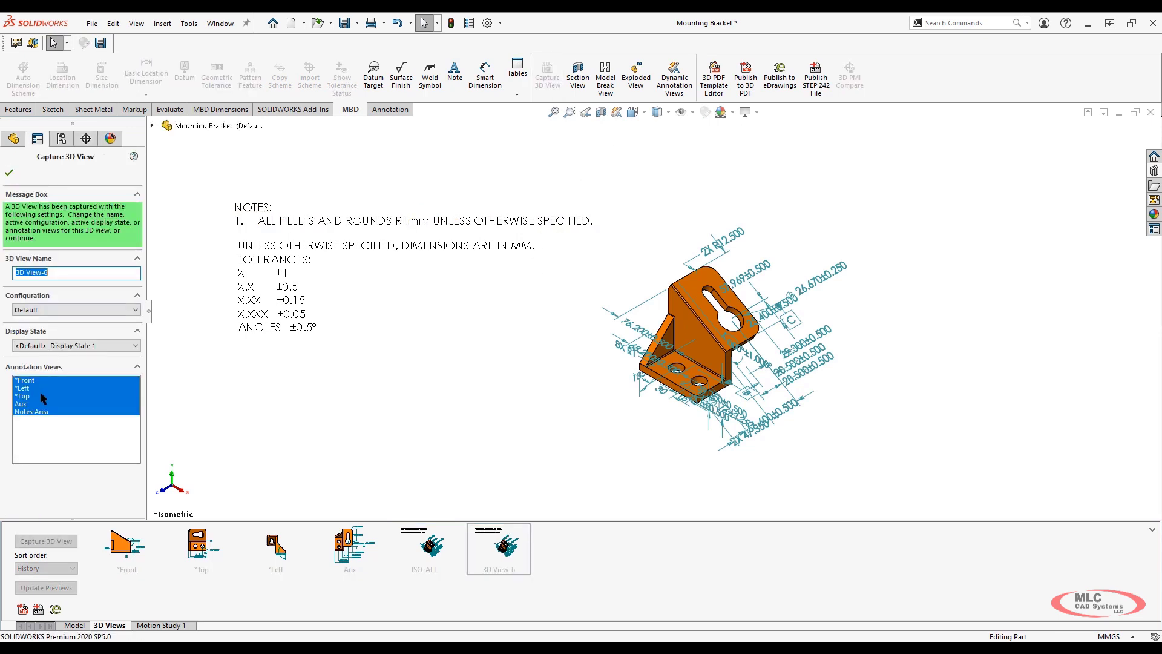
left_click(28, 397)
left_click(28, 388)
left_click(28, 380)
double_click(27, 403)
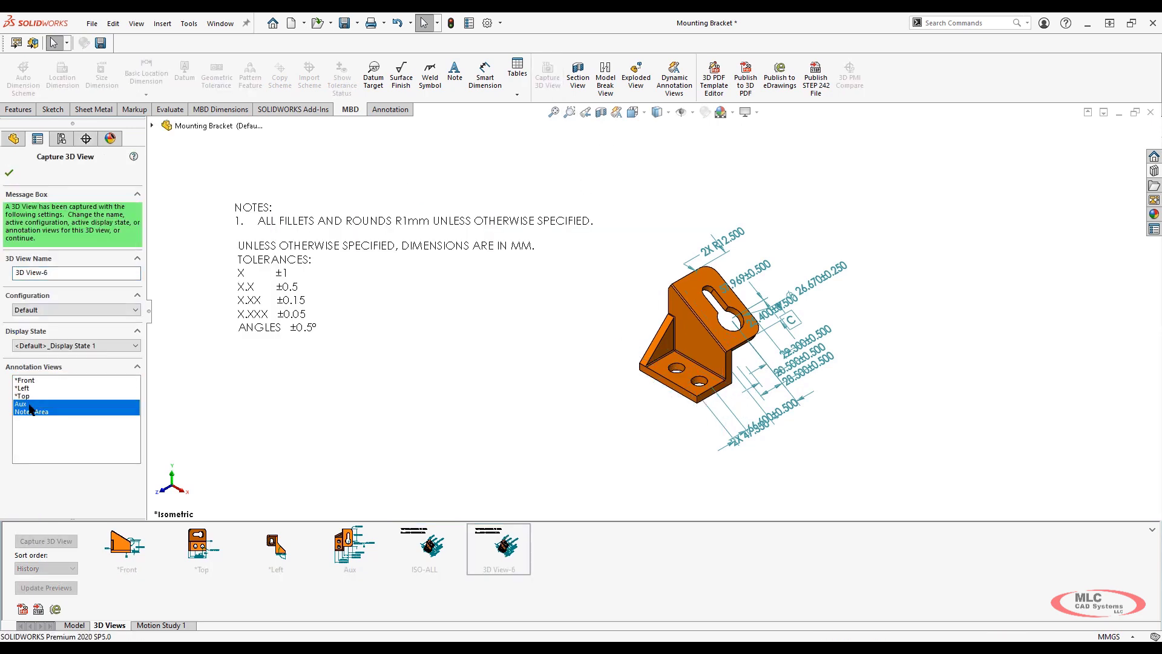
left_click(9, 173)
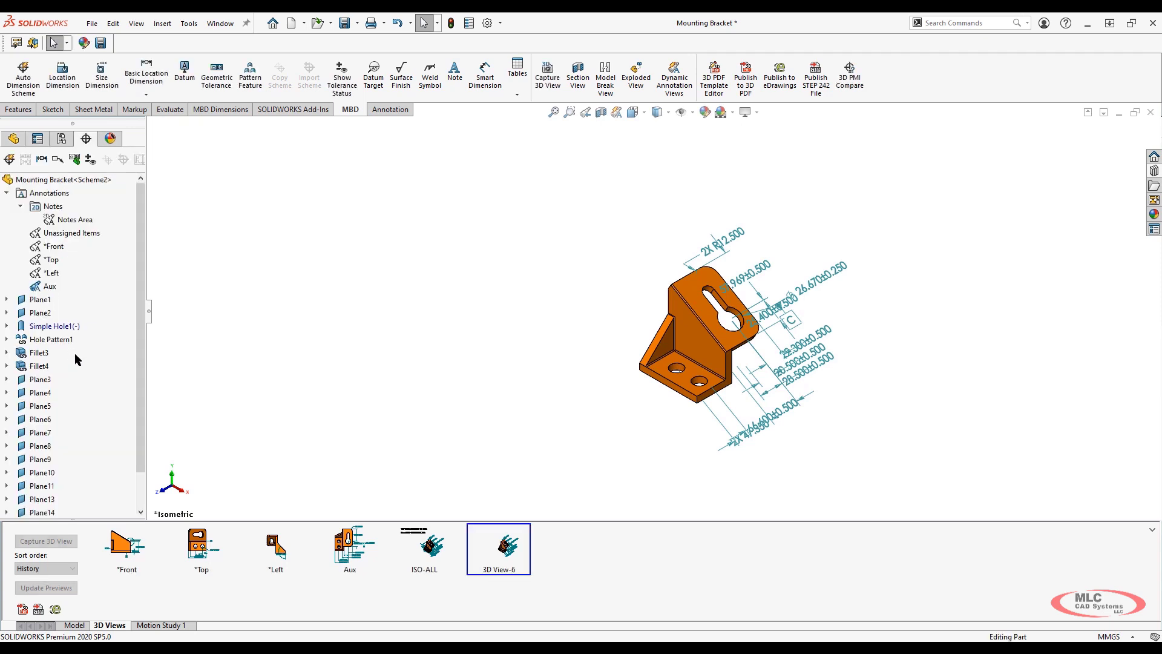
- Show the Notes Area, hide the Aux annotations and capture the isometric bracket with its notes as the Notes Area 3D view
right_click(64, 219)
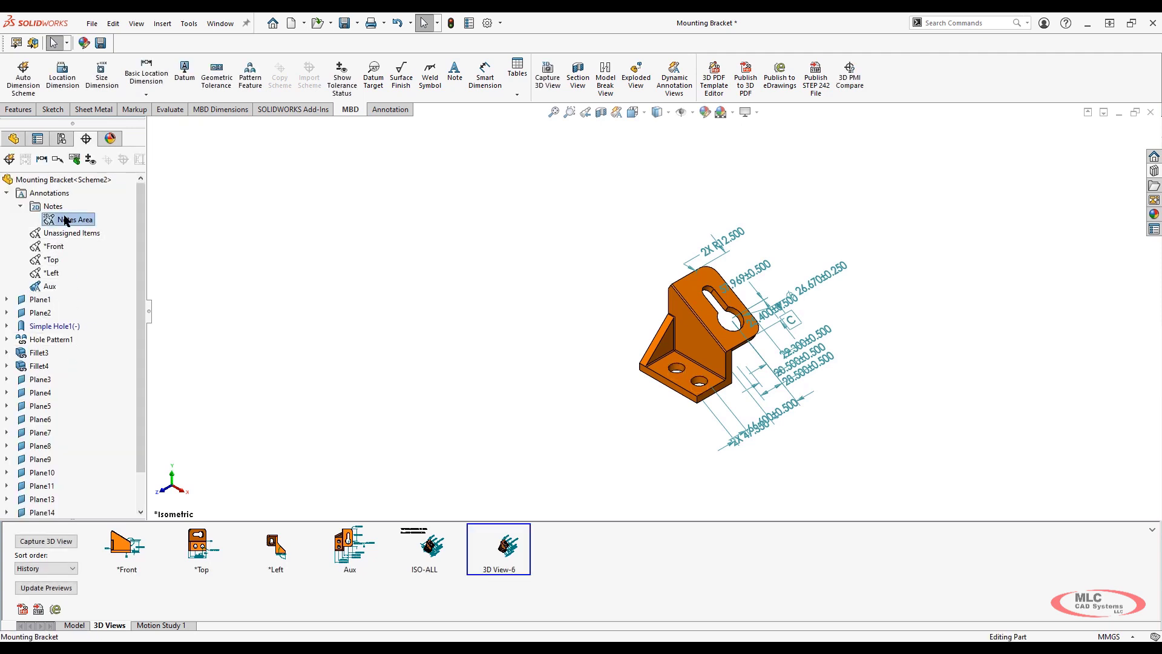
left_click(88, 244)
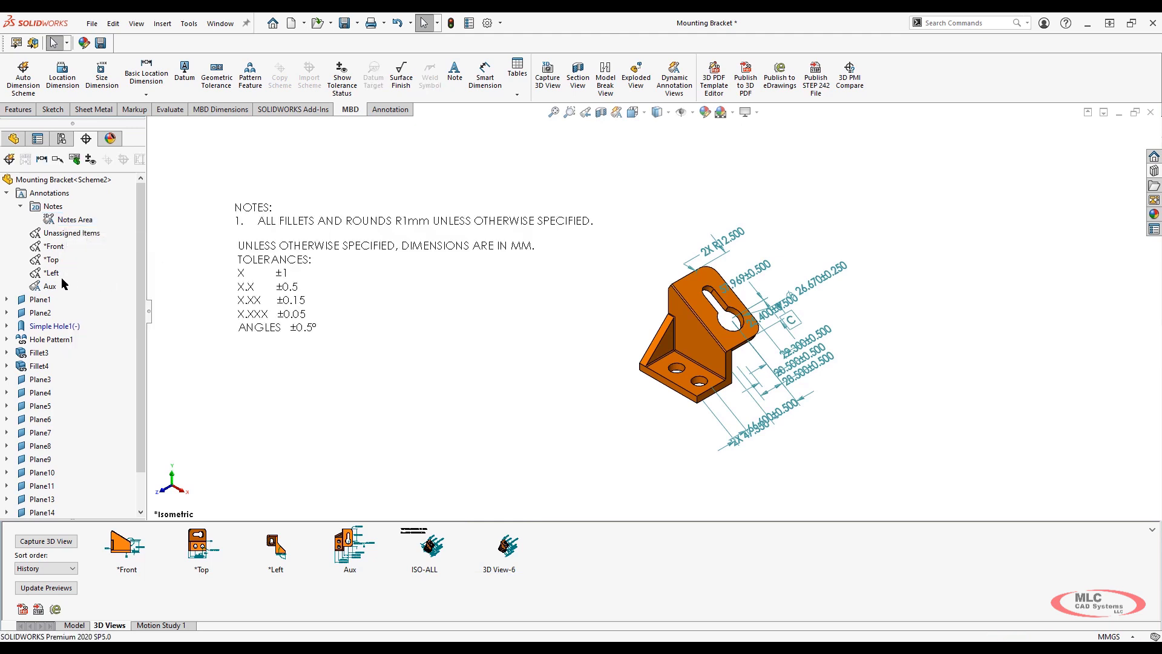
right_click(43, 288)
left_click(78, 325)
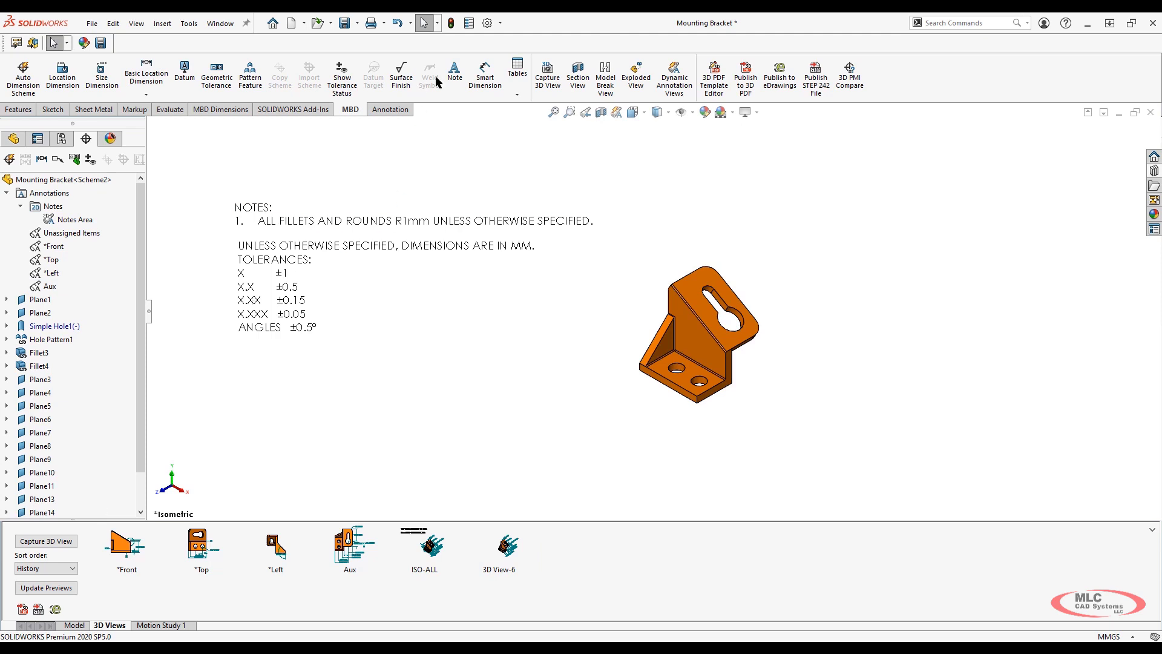
left_click(551, 78)
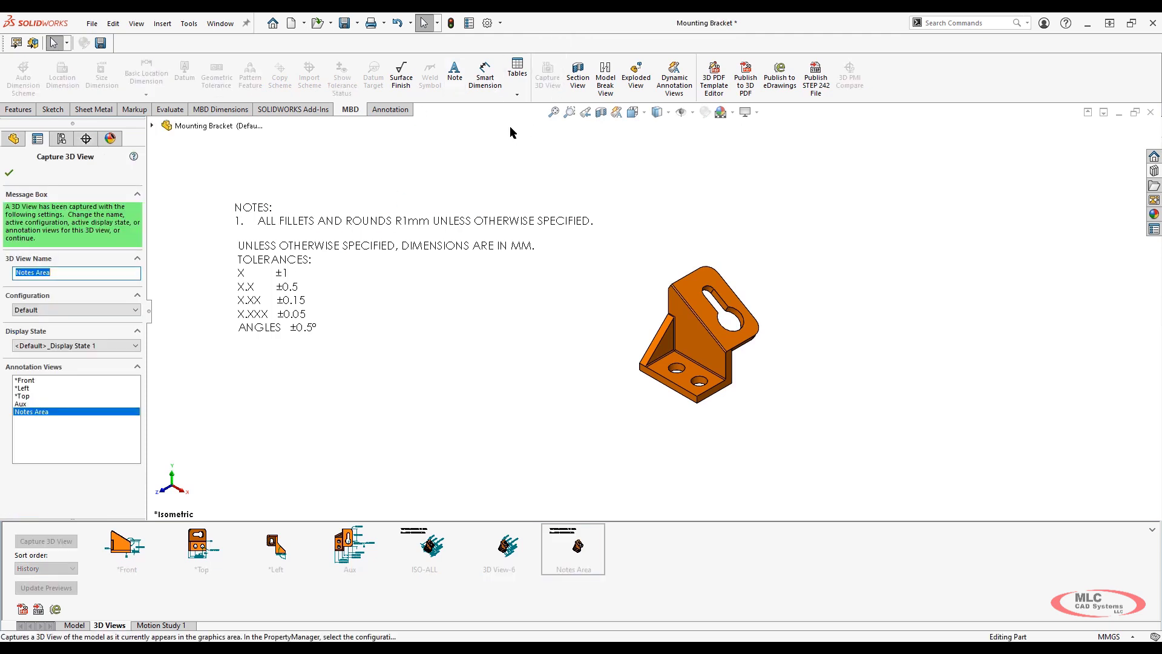
left_click(10, 174)
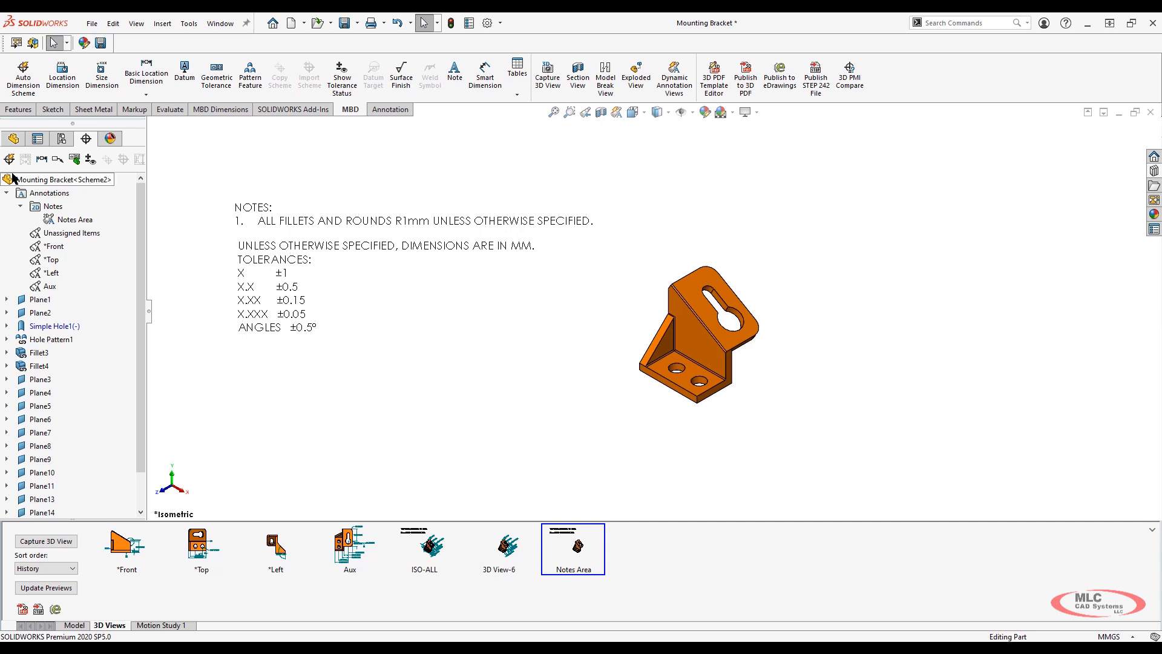
- Recall the *Front, *Top, *Left and Aux 3D views in turn and examine the Aux dimensions on the rotated bracket
left_click(124, 534)
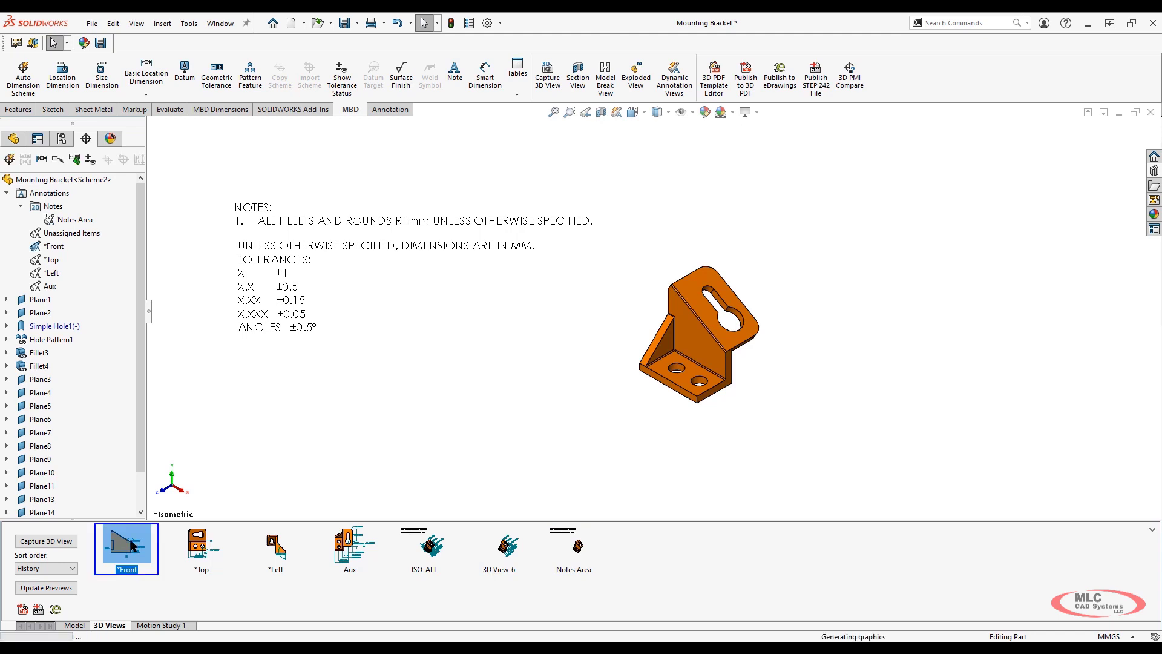
left_click(200, 545)
left_click(276, 545)
left_click(351, 544)
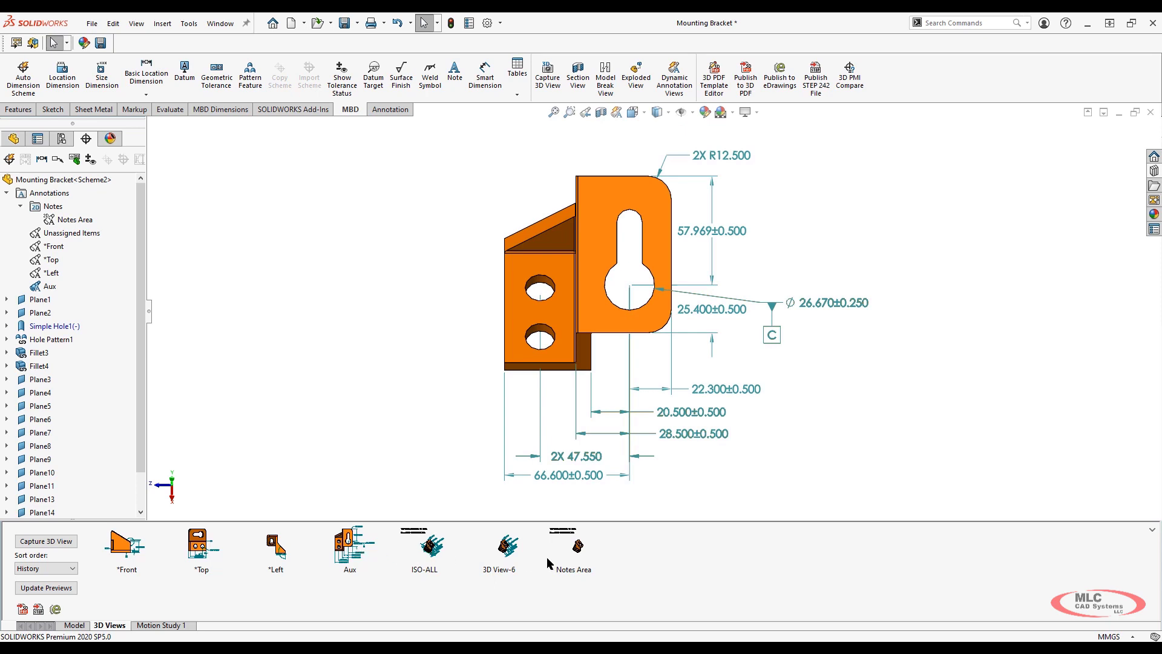
mouse_move(515, 551)
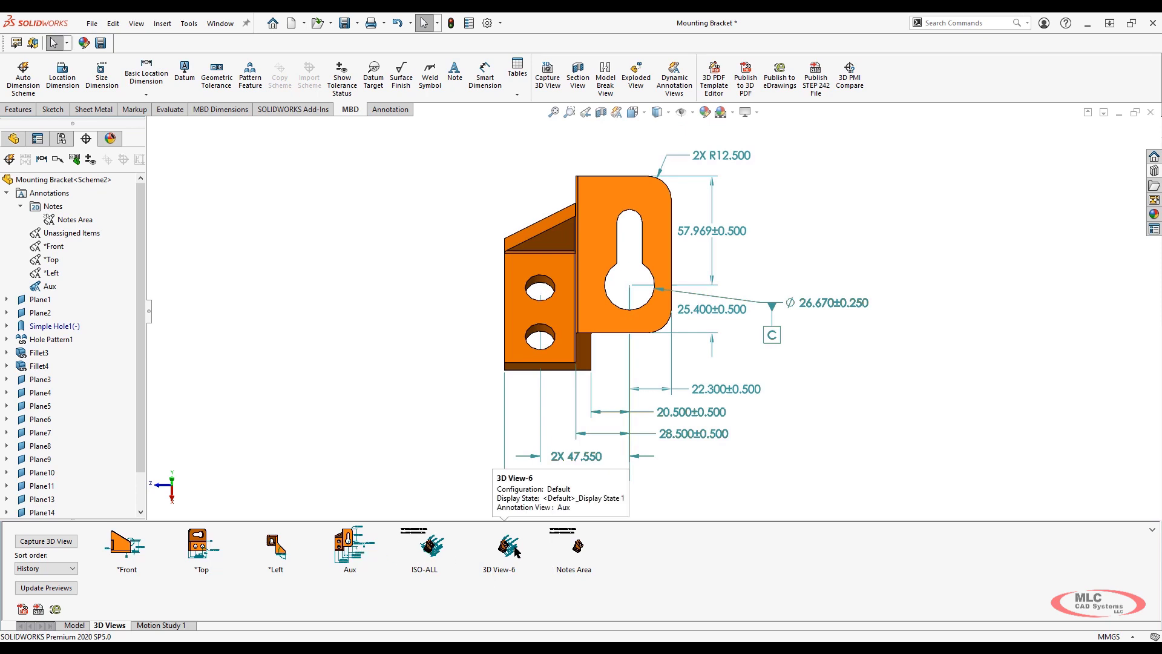
middle_click_drag(591, 384, 629, 173)
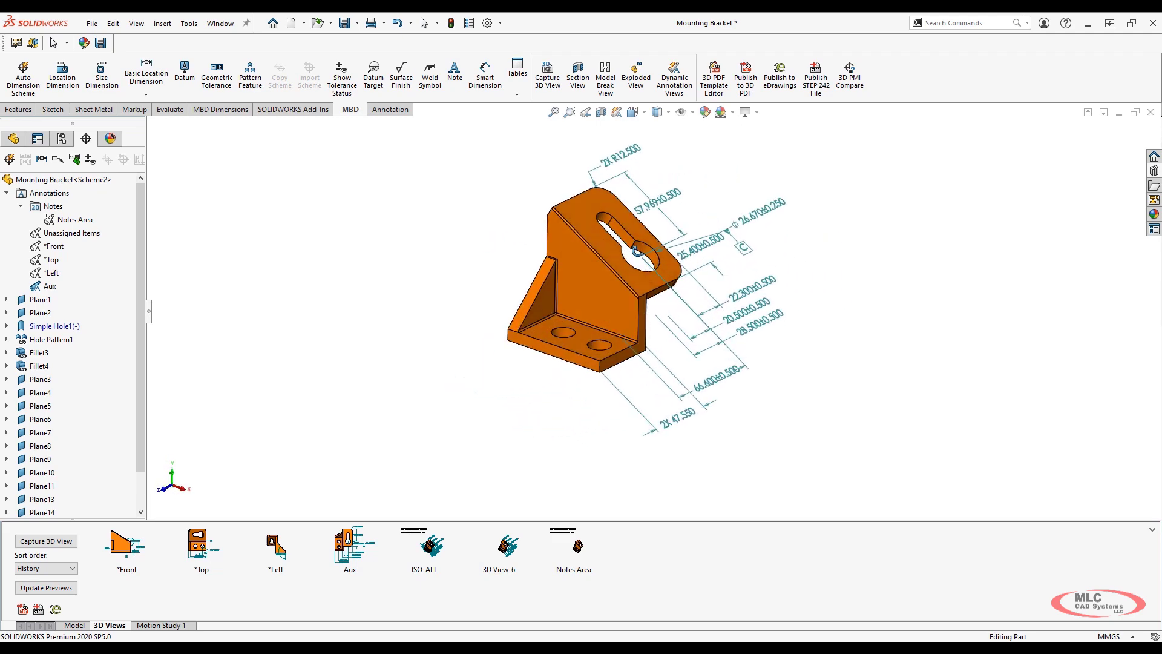
left_click(629, 172)
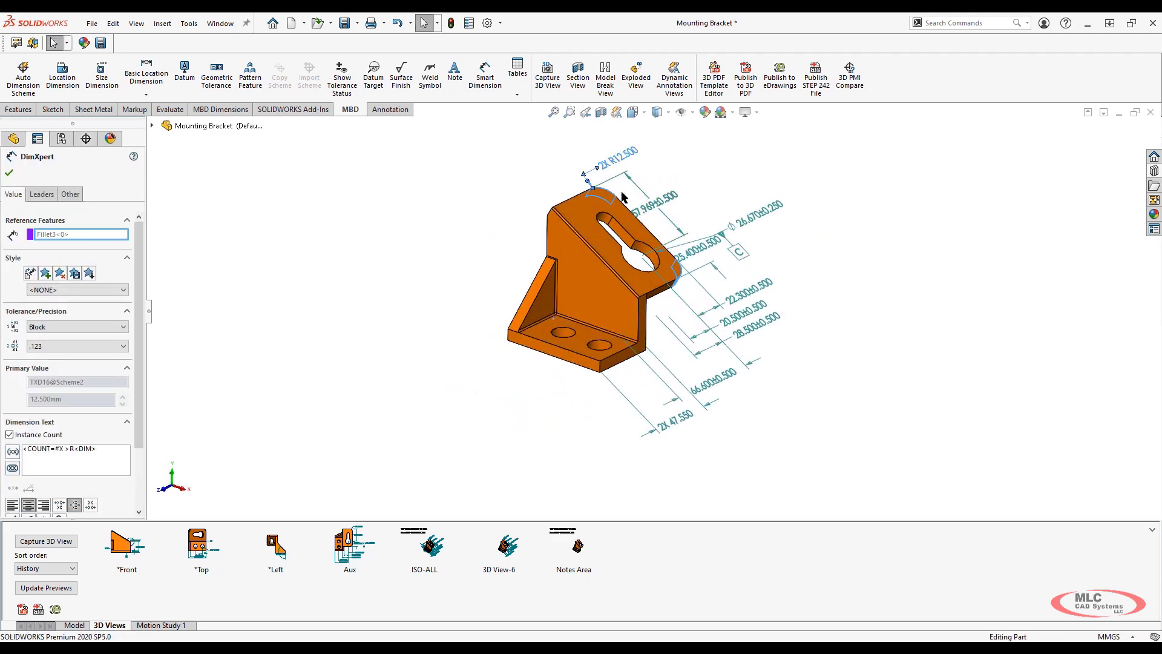
left_click(721, 174)
scroll(703, 181, "down", 1)
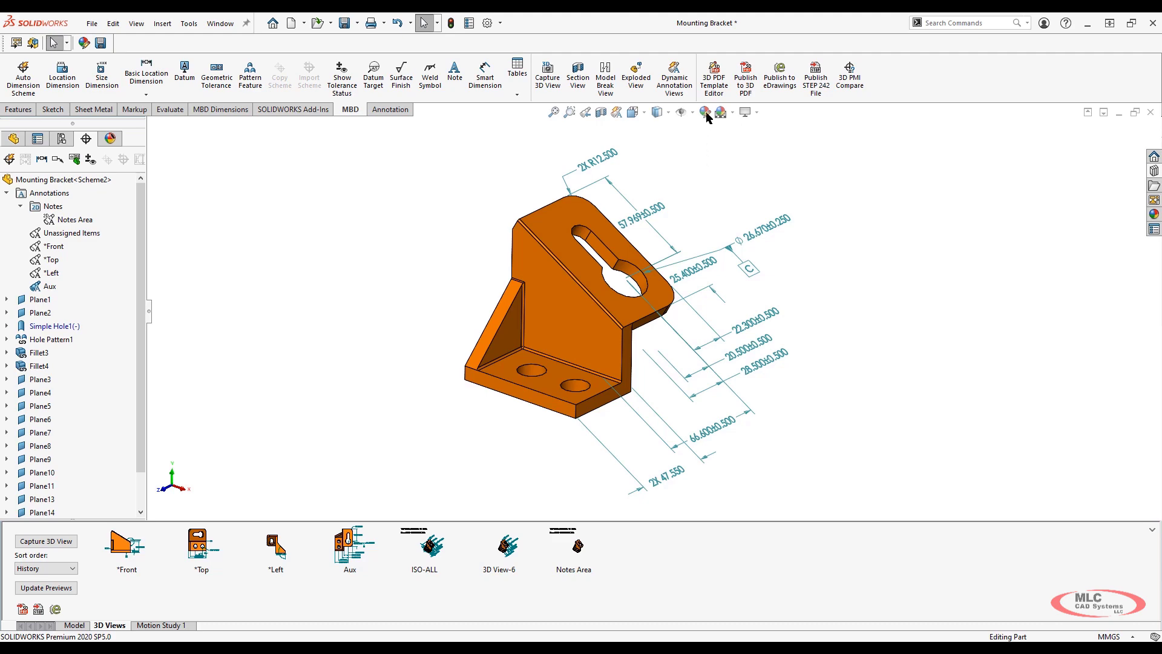
- Look over the Assembly Template layout in the 3D PDF Template Editor and close the editor
left_click(712, 89)
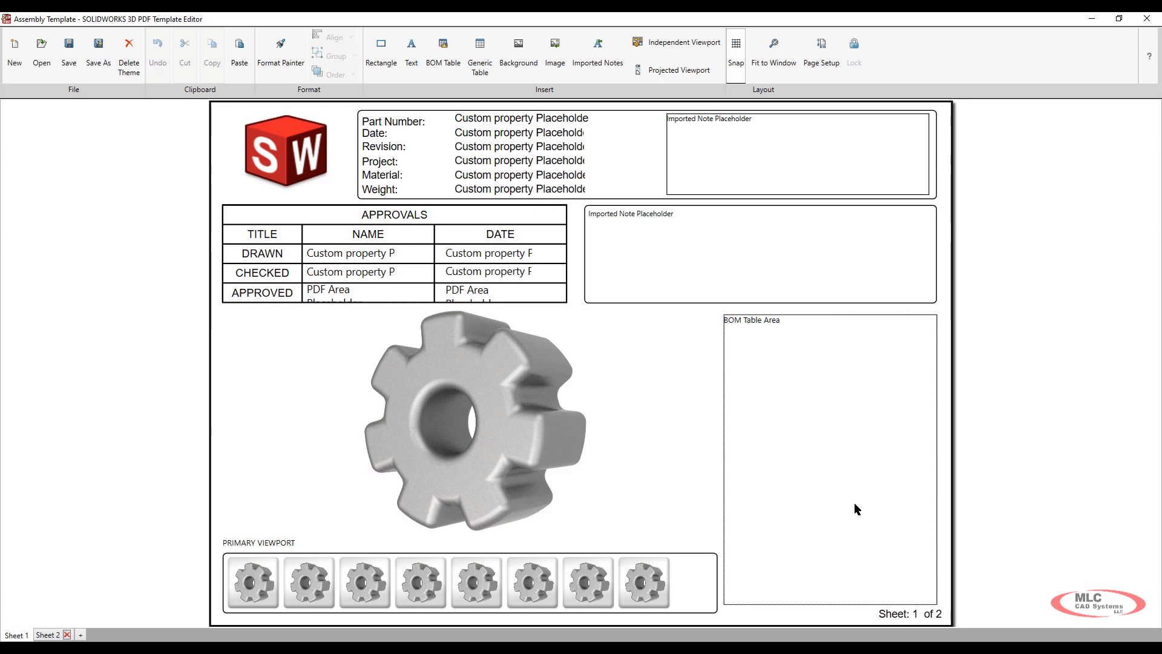
left_click(1149, 19)
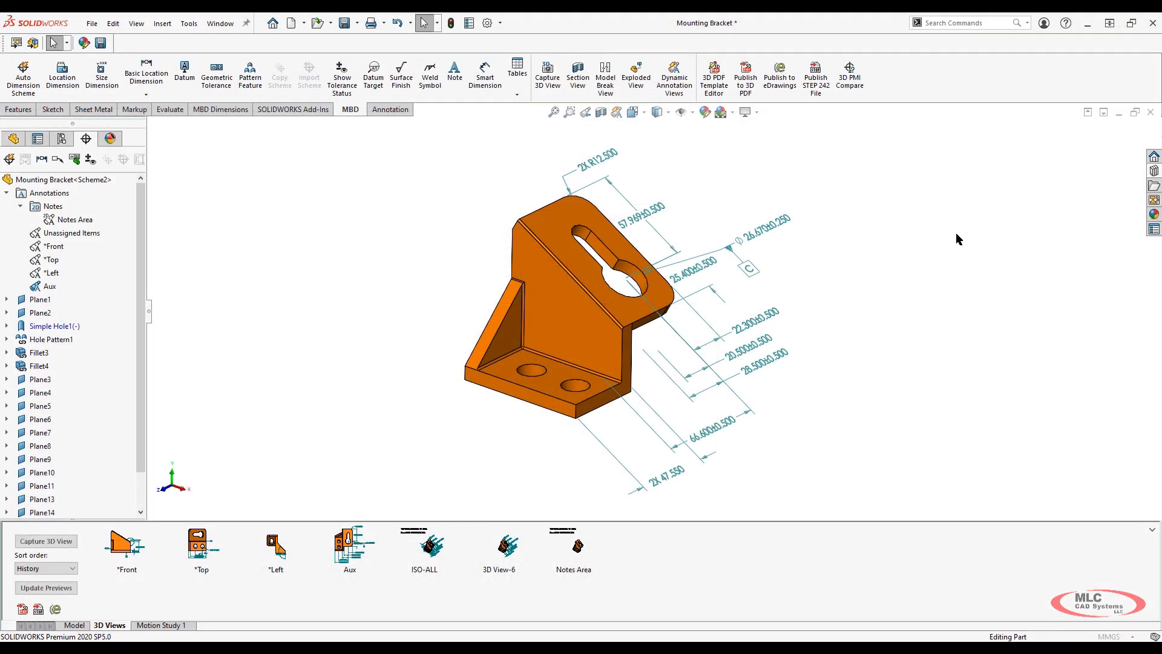
- Start publishing the bracket to 3D PDF with the Part Template and assign all captured 3D views as primary and thumbnail views
left_click(745, 85)
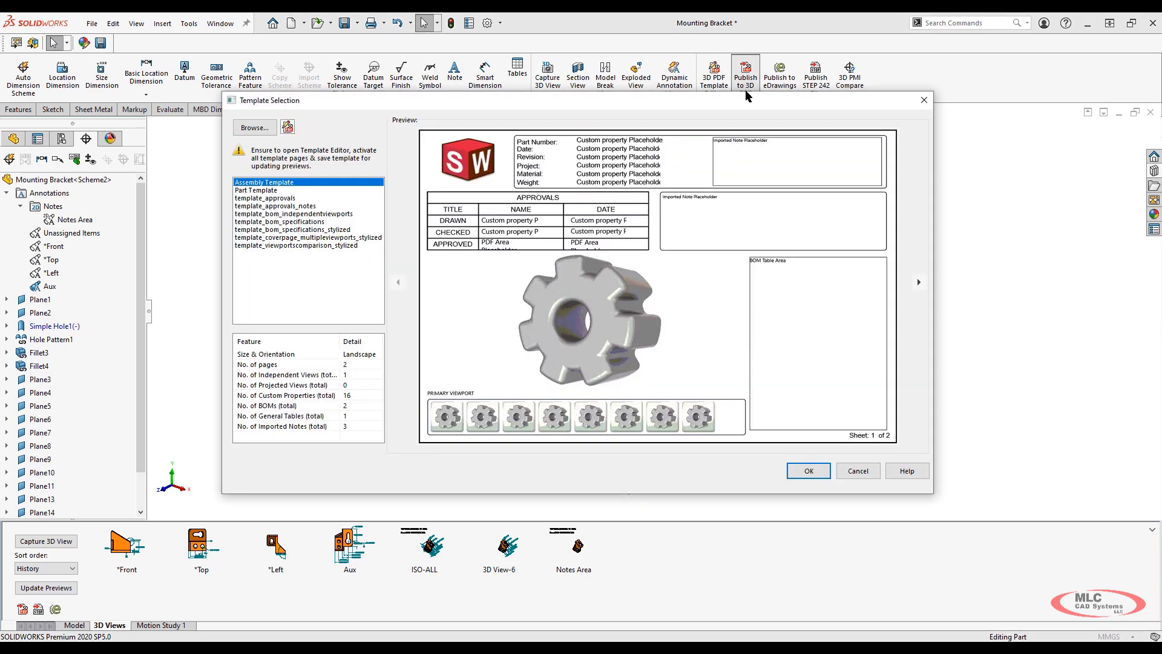
left_click(278, 190)
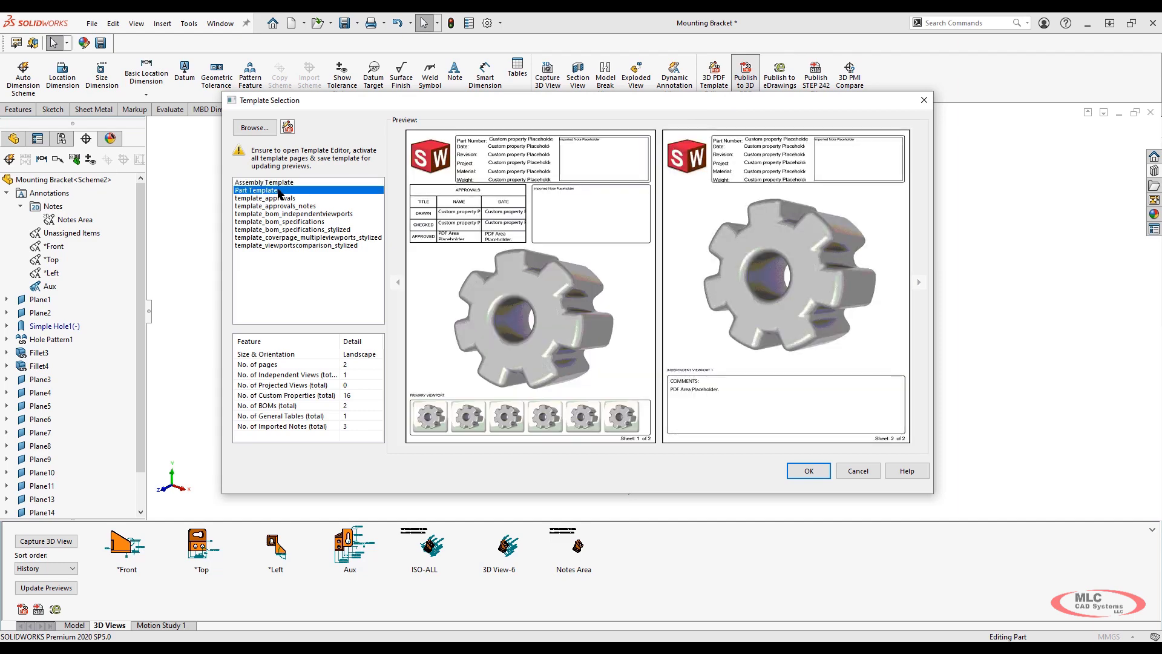
left_click(825, 471)
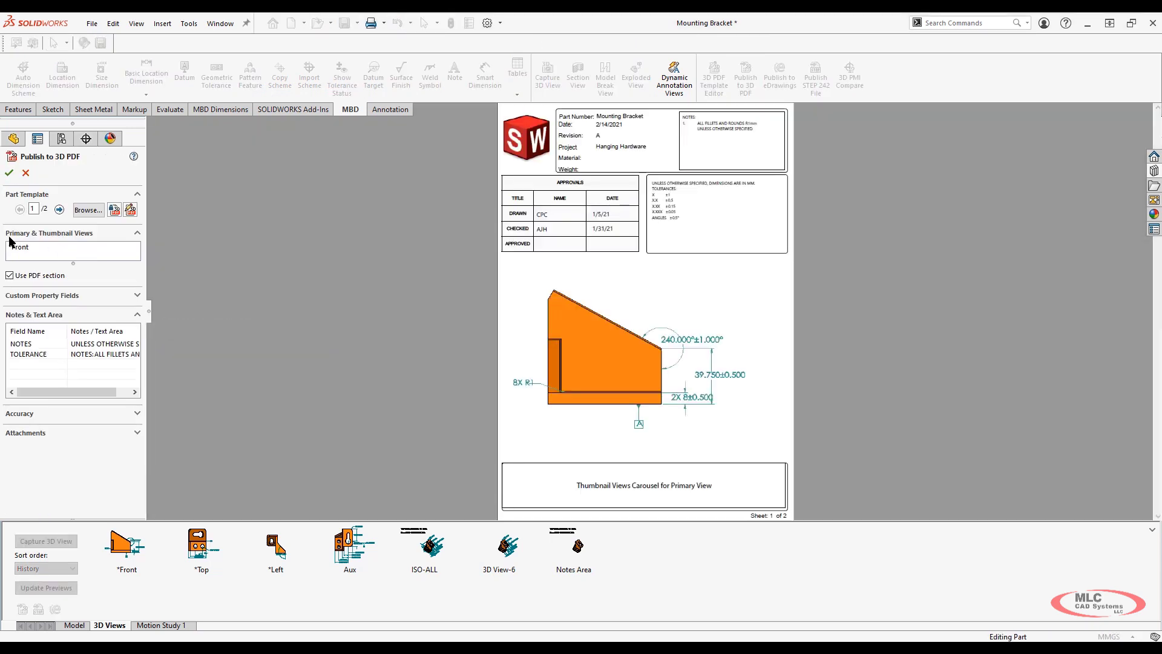
right_click(38, 256)
left_click(56, 253)
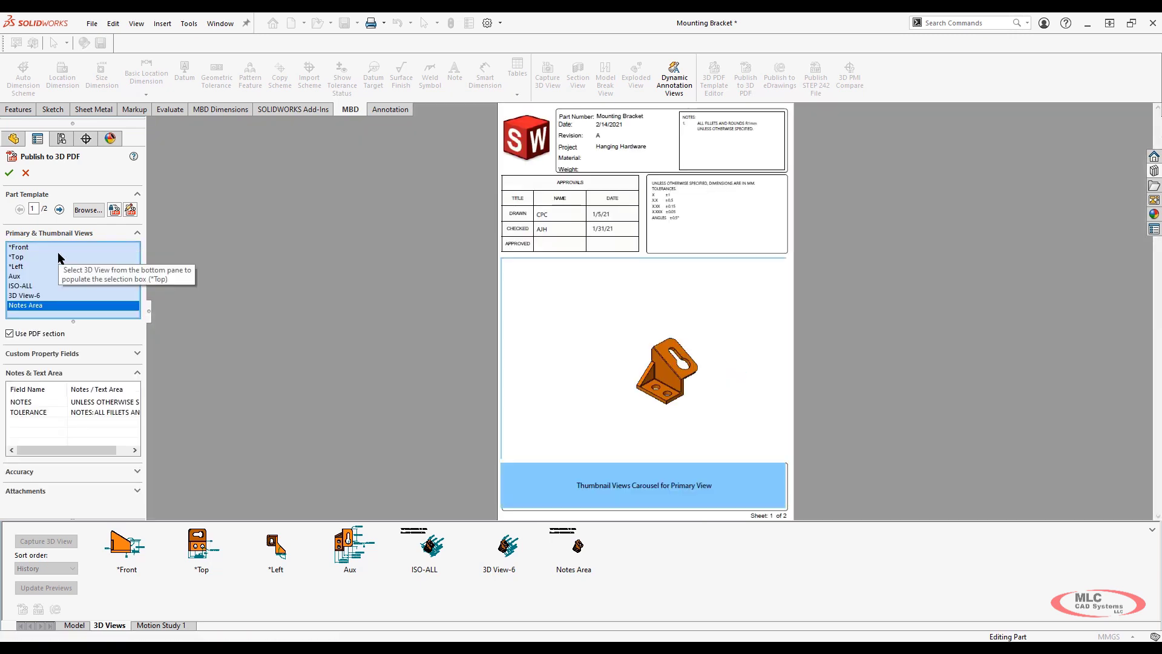
- Preview the *Front view, check the custom property and attachment options, and publish the bracket to 3D PDF
left_click(22, 248)
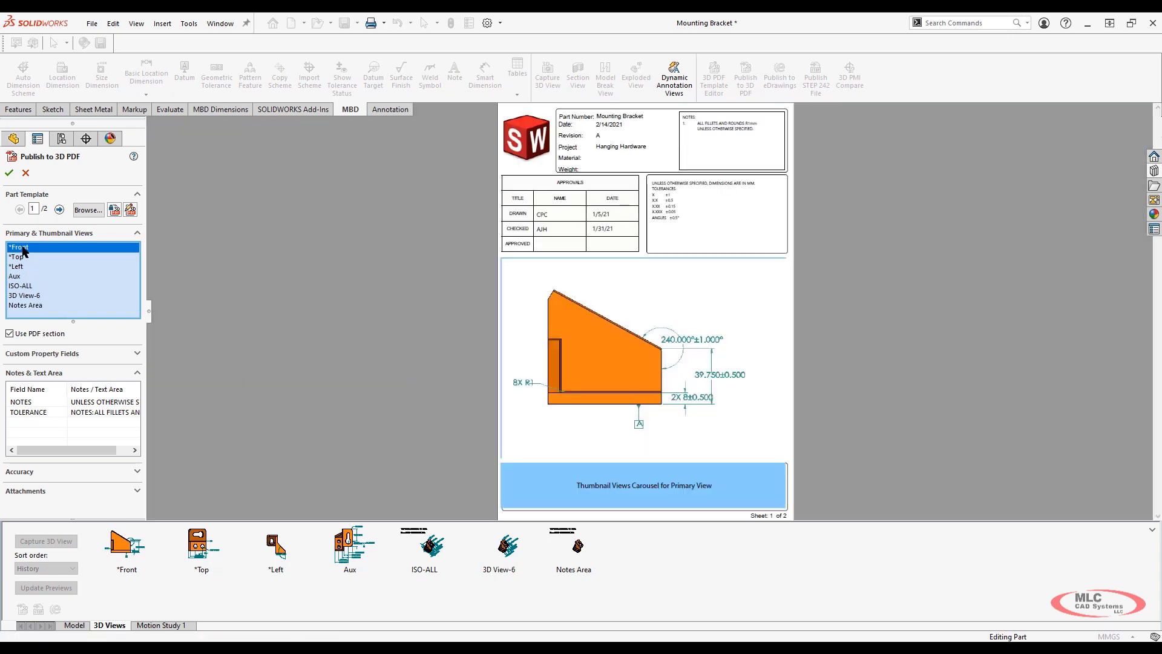
left_click(138, 354)
left_click_drag(139, 356, 135, 408)
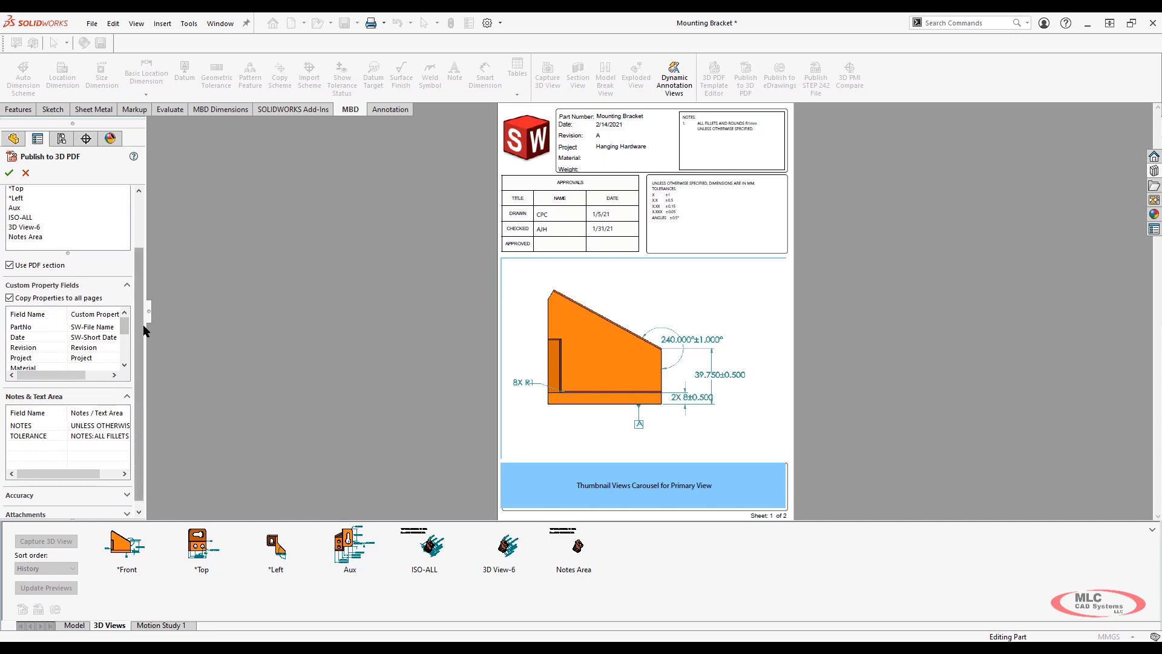
scroll(145, 314, "down", 1)
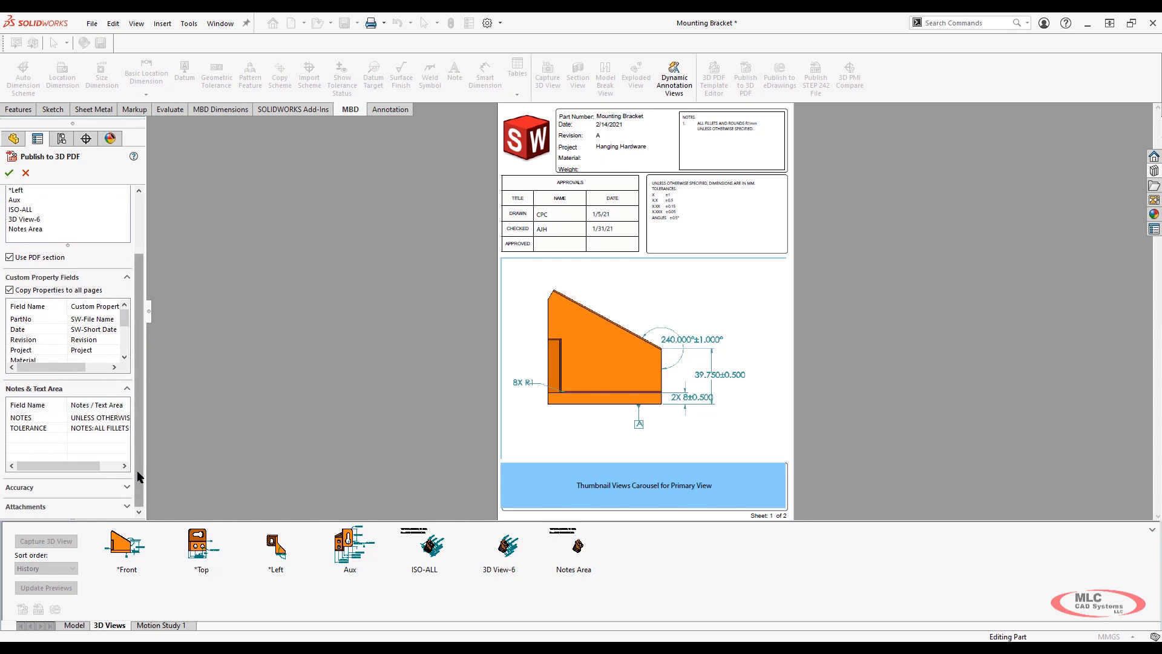
left_click(128, 505)
left_click_drag(140, 462, 140, 502)
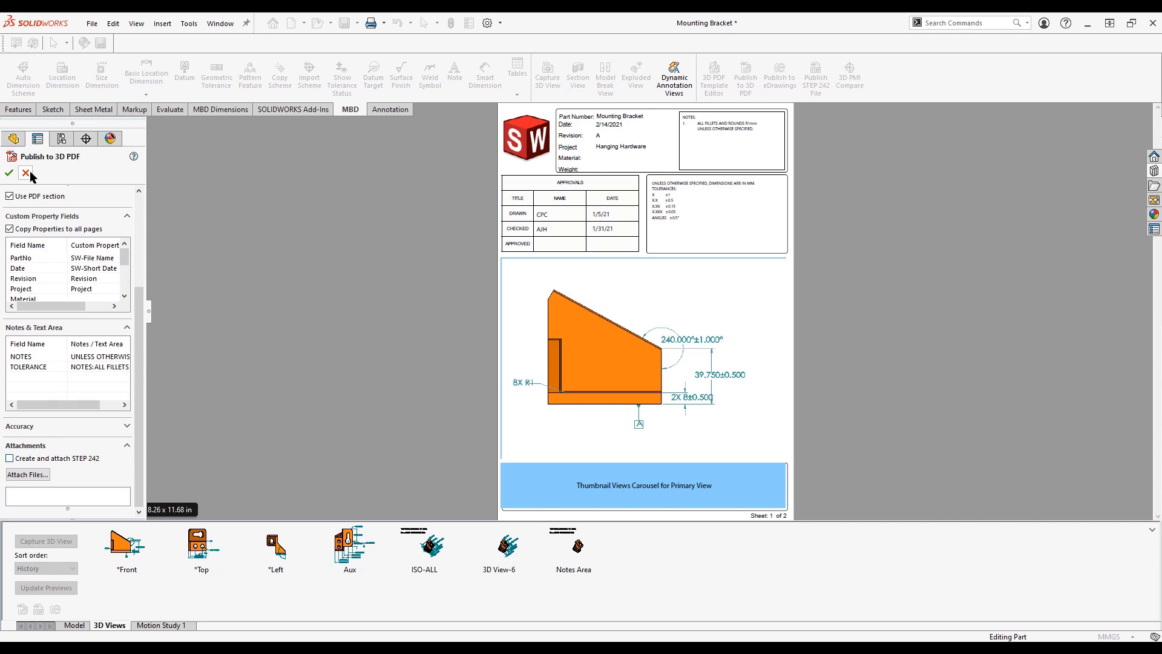
left_click(9, 173)
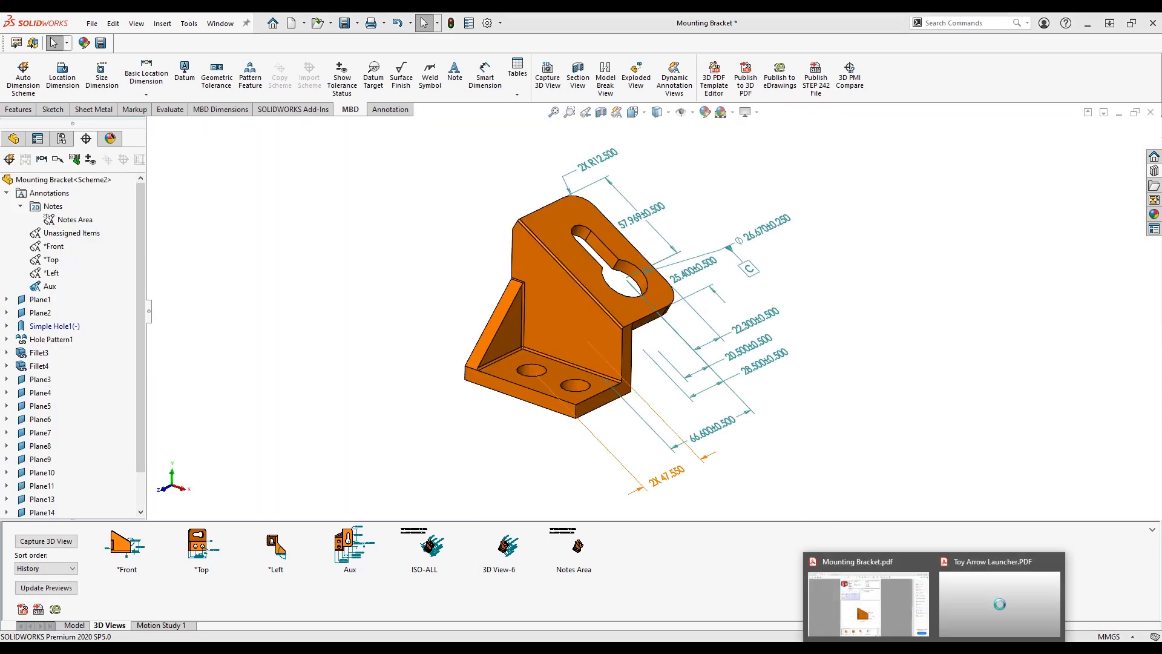
- Switch to Mounting Bracket.pdf in Acrobat Reader, look over both pages and recall the Annotation View 4, *Left, *Top and *Front views
left_click(899, 620)
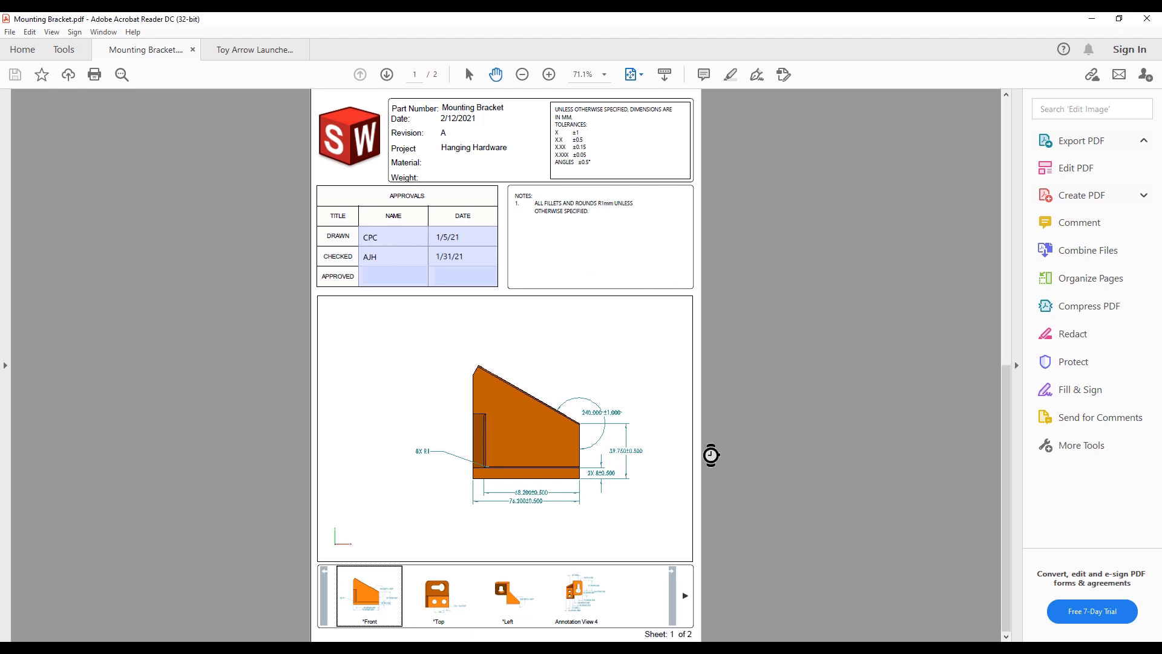
scroll(710, 454, "down", 3)
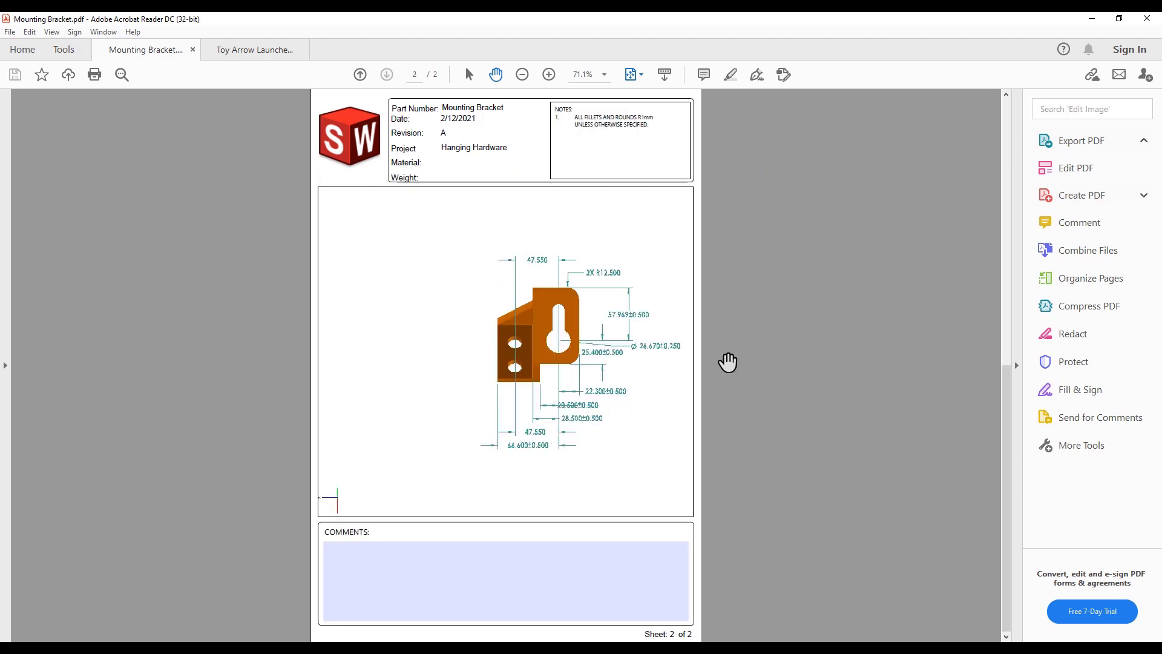
scroll(727, 362, "up", 3)
mouse_move(524, 434)
left_mouse_down()
mouse_move(500, 446)
mouse_move(446, 417)
mouse_move(438, 450)
mouse_move(565, 450)
mouse_move(484, 460)
mouse_move(480, 401)
mouse_move(525, 440)
mouse_move(583, 459)
mouse_move(542, 432)
mouse_move(552, 439)
left_mouse_up()
left_click(557, 584)
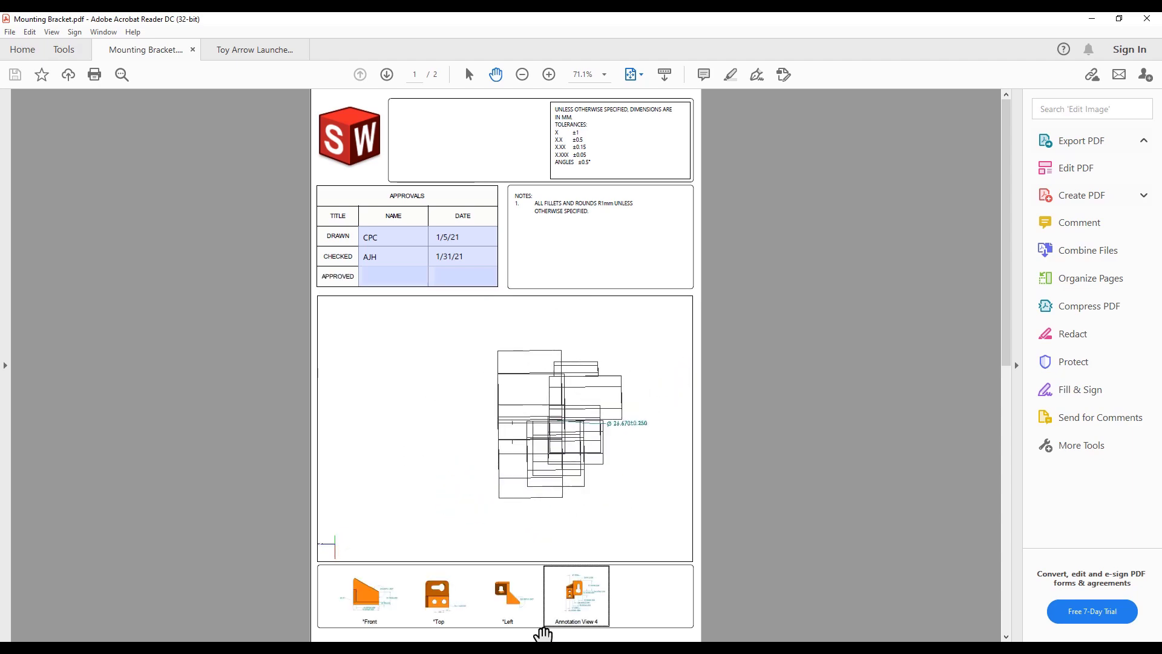
left_click(511, 613)
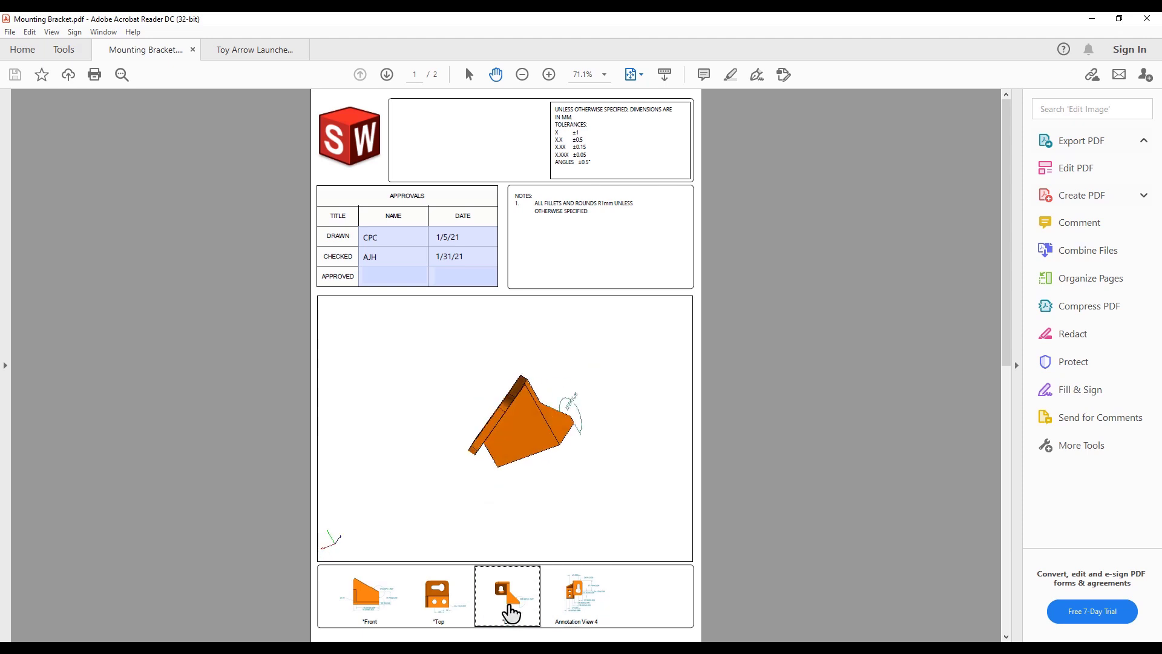
left_click(434, 612)
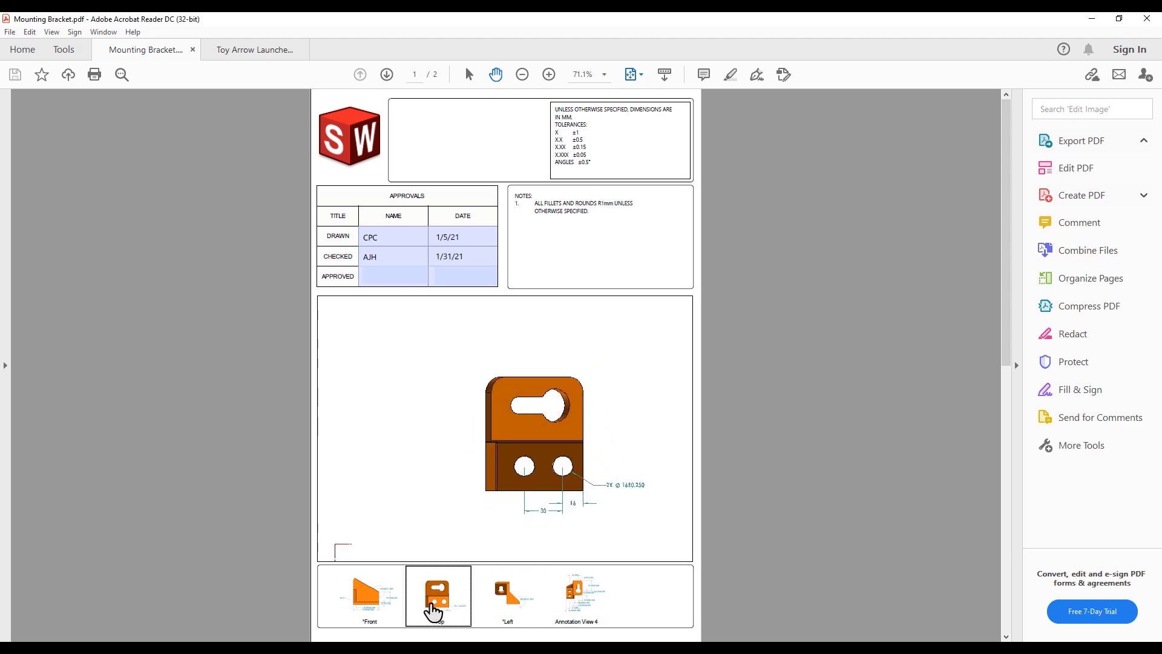
left_click(379, 606)
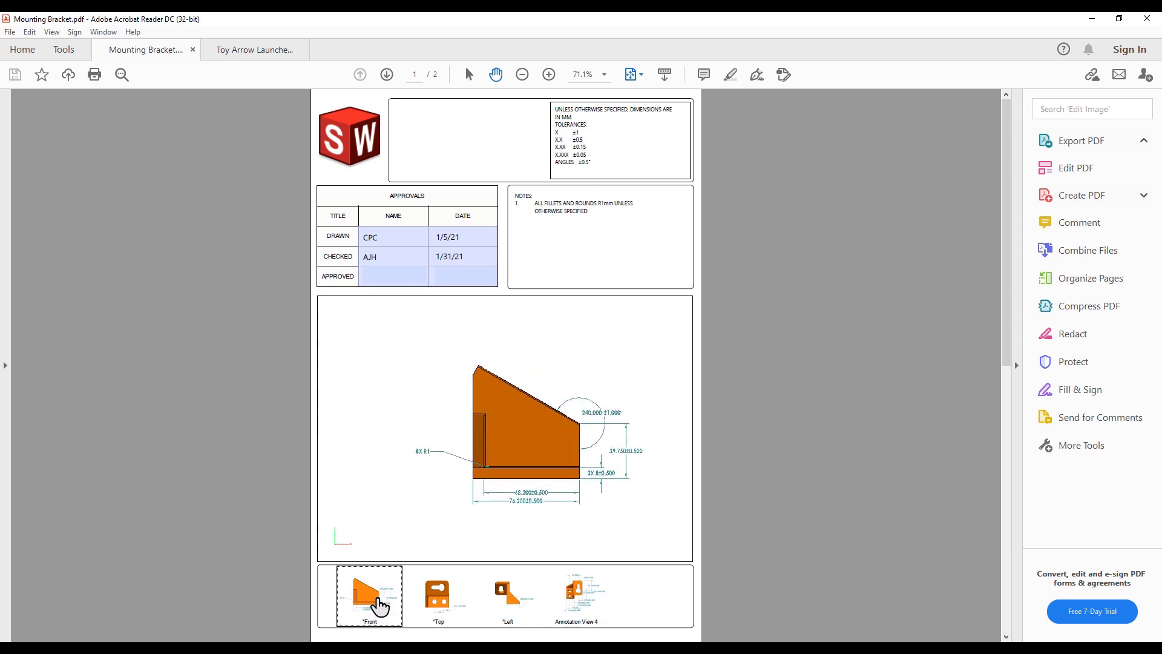
- Recall the *Top view and measure the distance between the centers of the two round holes with the 3D Measurement Tool
left_click(448, 612)
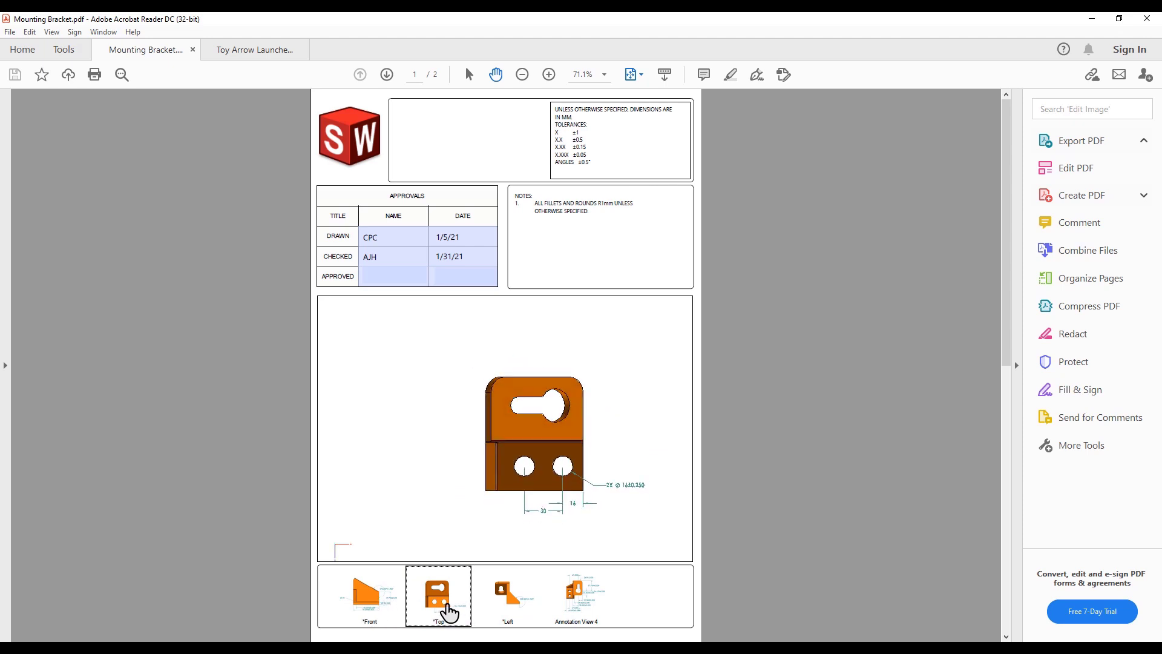
scroll(557, 492, "down", 2)
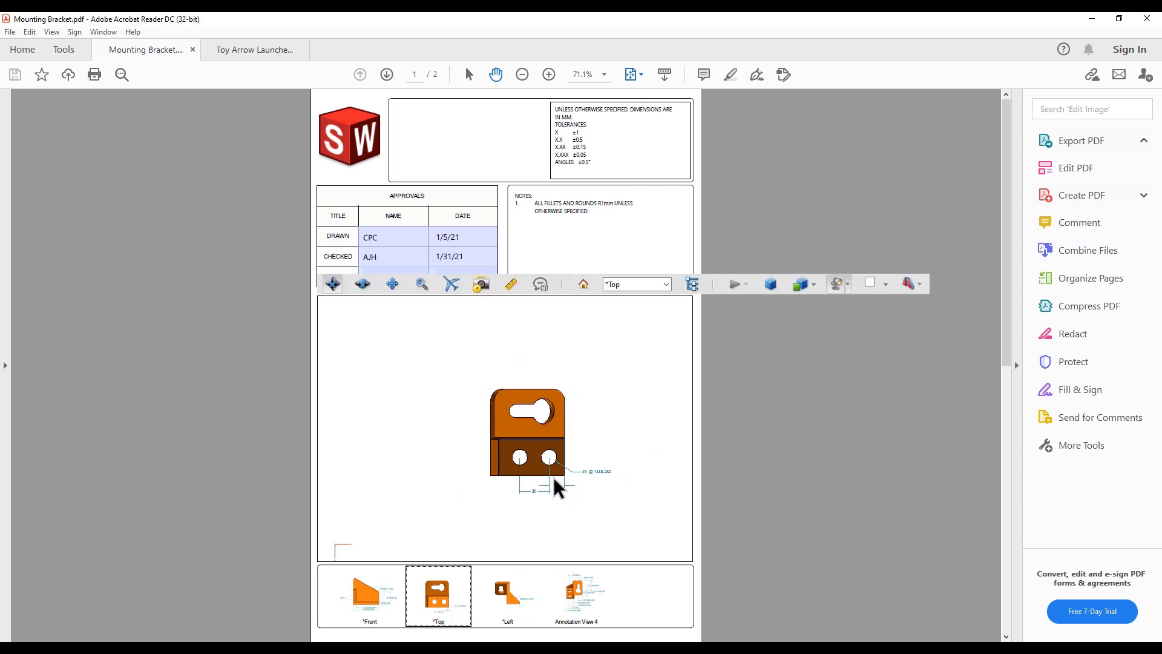
scroll(562, 487, "up", 4)
scroll(570, 493, "up", 1)
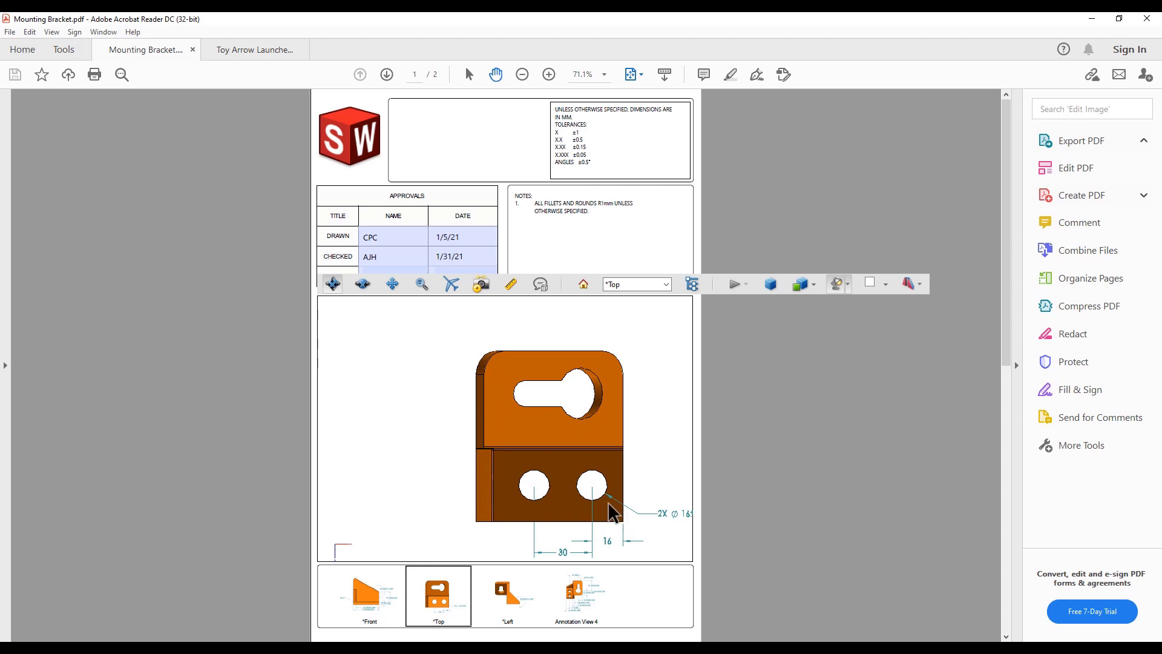
left_click(509, 284)
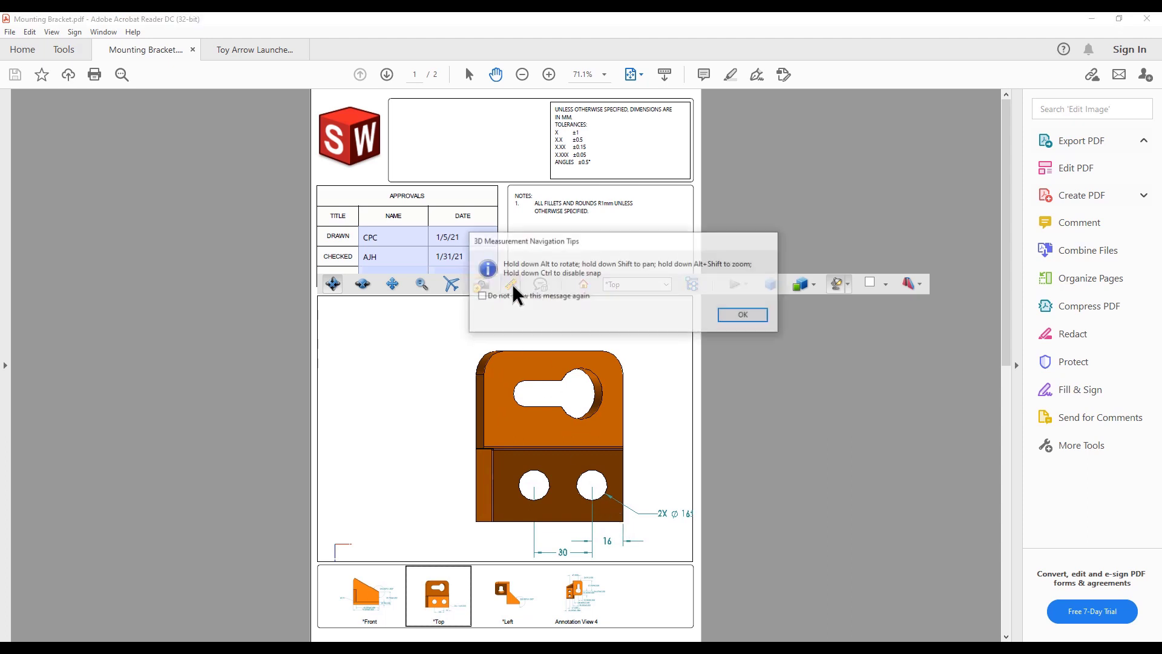
left_click(736, 315)
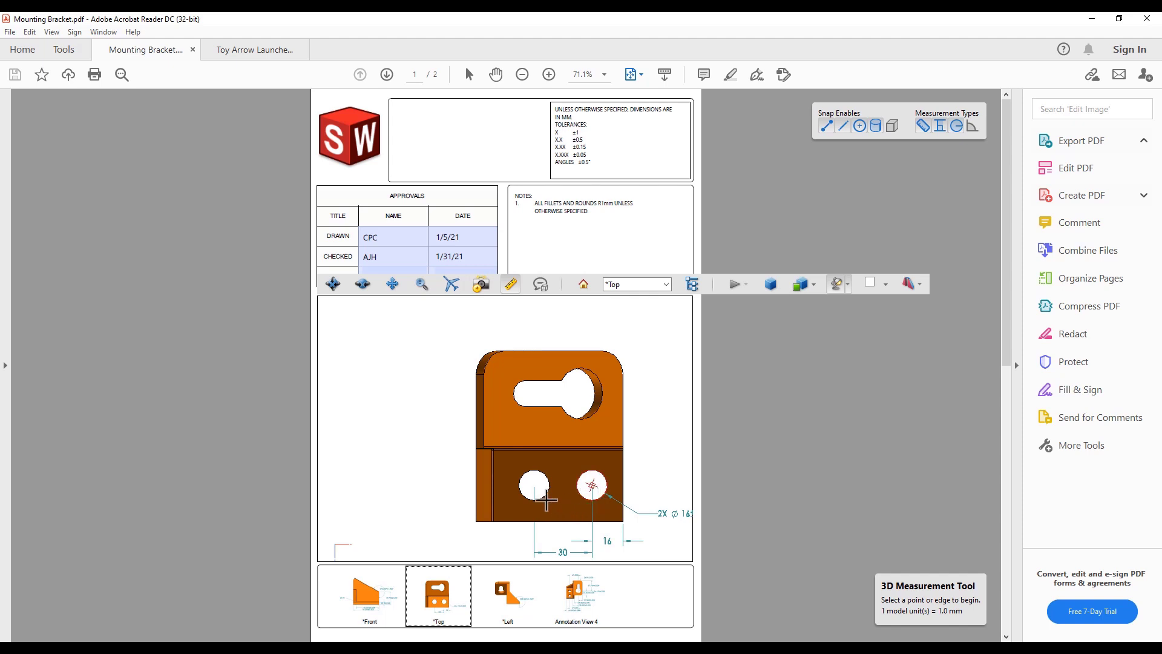
left_click(592, 488)
left_click(534, 488)
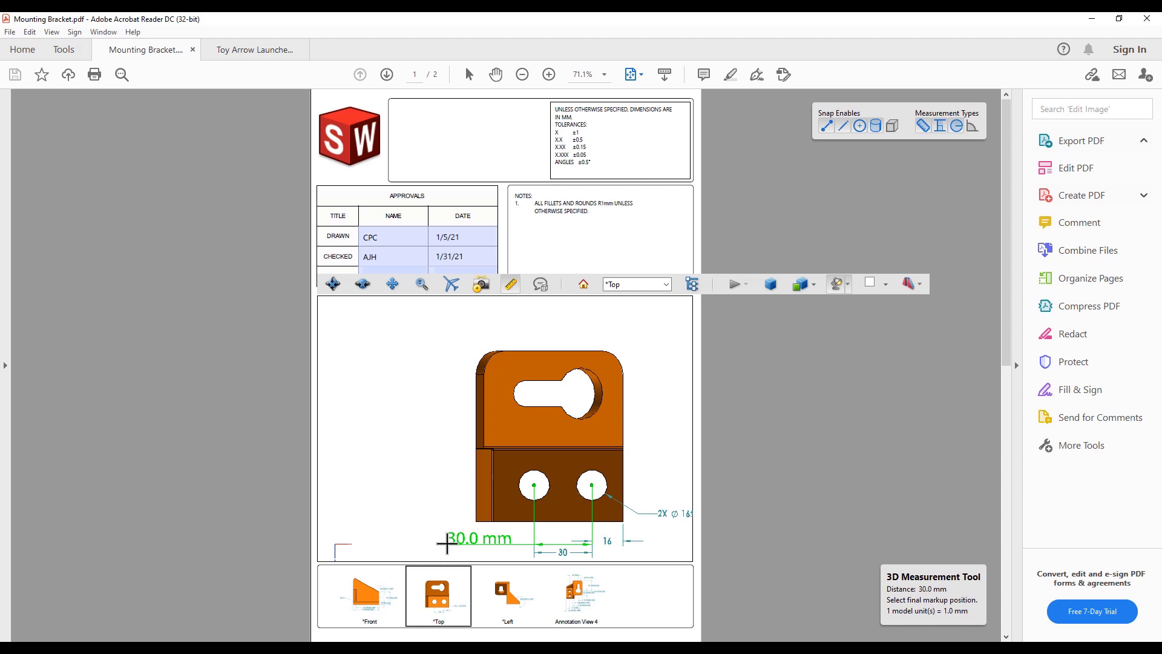
key("Escape")
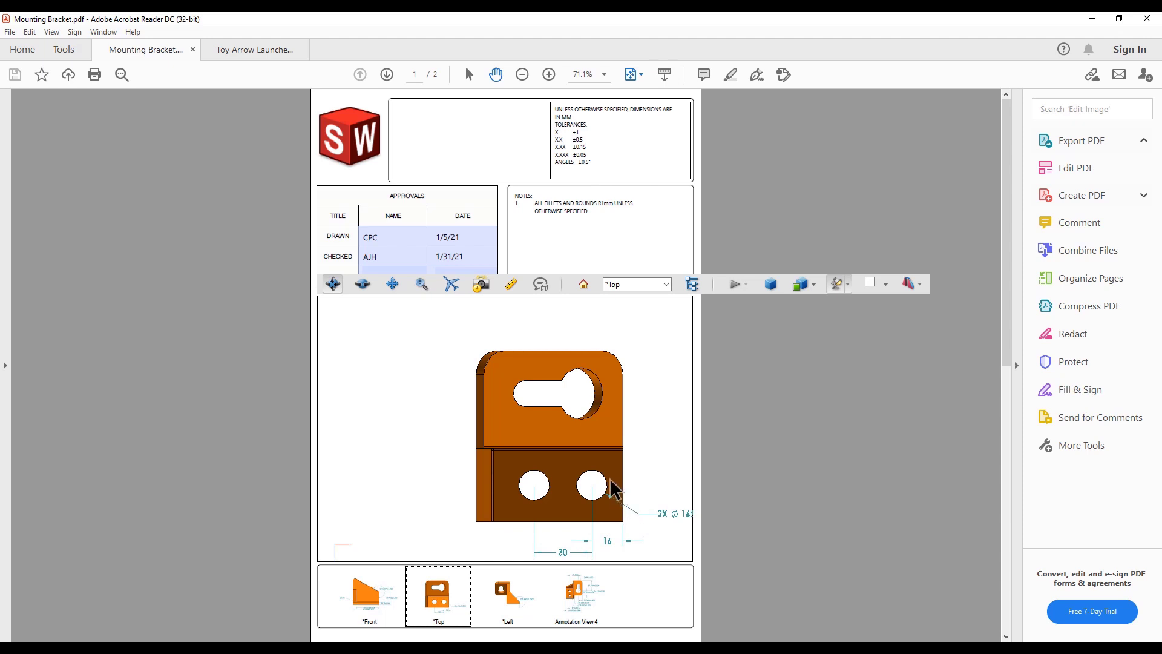
- Recall the *Left view and examine the angle dimension on the rotated bracket
mouse_move(637, 486)
left_mouse_down()
mouse_move(636, 466)
mouse_move(575, 482)
mouse_move(511, 462)
mouse_move(495, 390)
mouse_move(442, 394)
mouse_move(644, 428)
mouse_move(635, 475)
mouse_move(567, 486)
mouse_move(569, 442)
mouse_move(623, 456)
mouse_move(577, 448)
mouse_move(596, 460)
left_mouse_up()
left_click(504, 596)
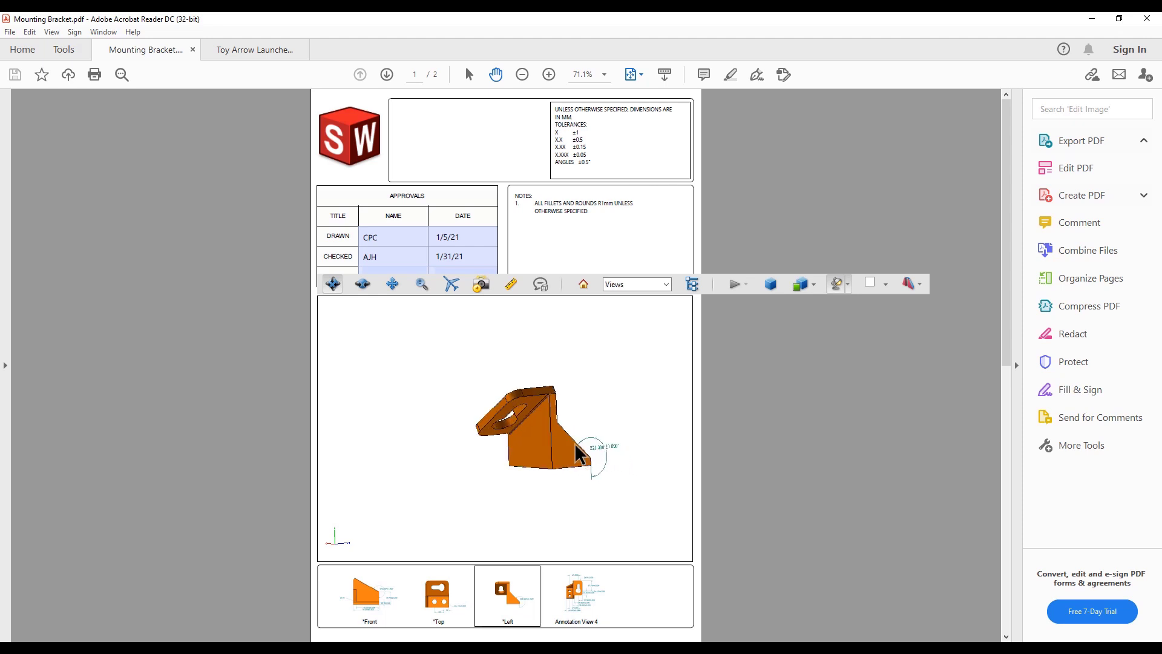
scroll(608, 454, "up", 2)
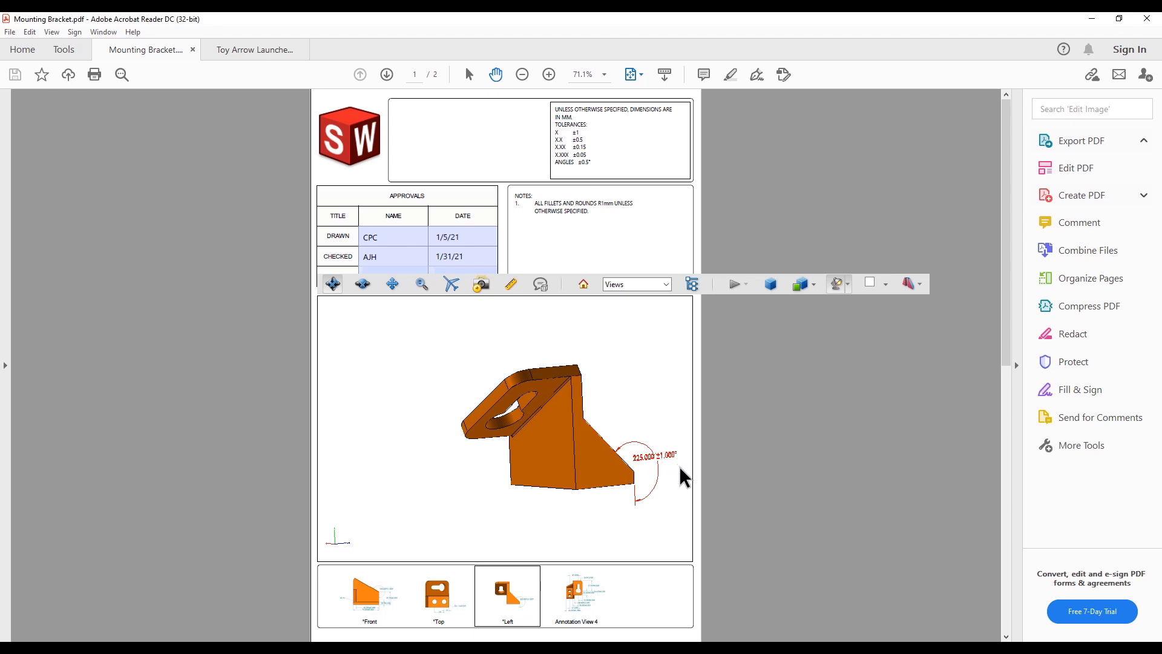
- Enter the comment "What material is this to be made out of?" on sheet 2 and return to sheet 1
scroll(739, 476, "down", 3)
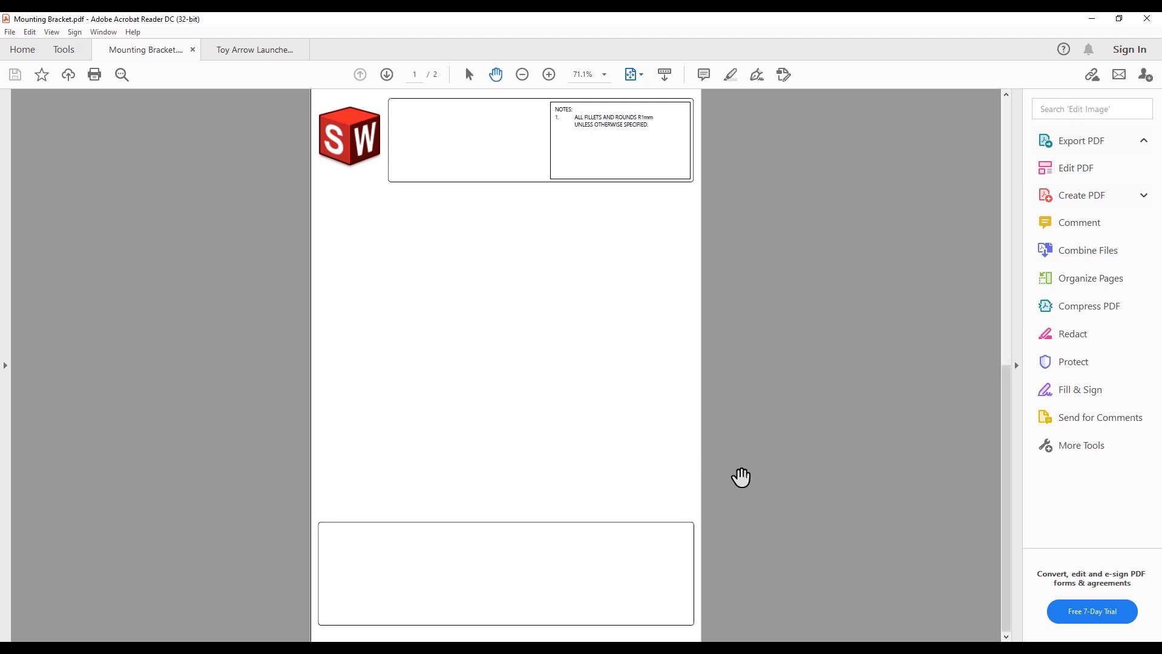
left_click(521, 553)
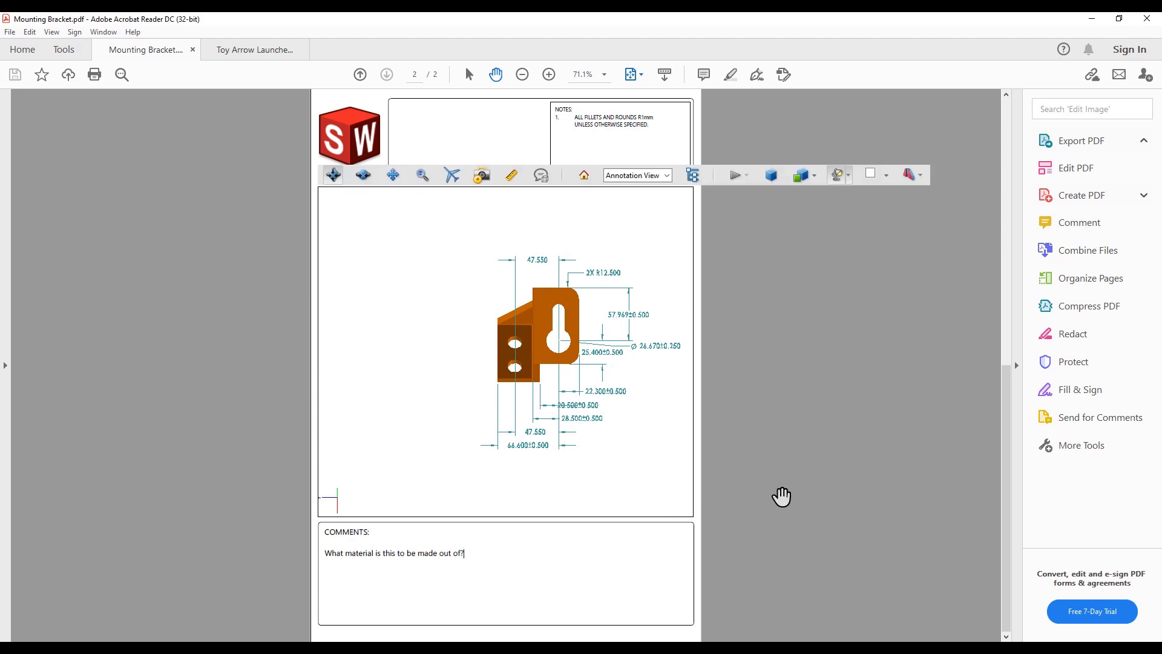
scroll(782, 497, "up", 5)
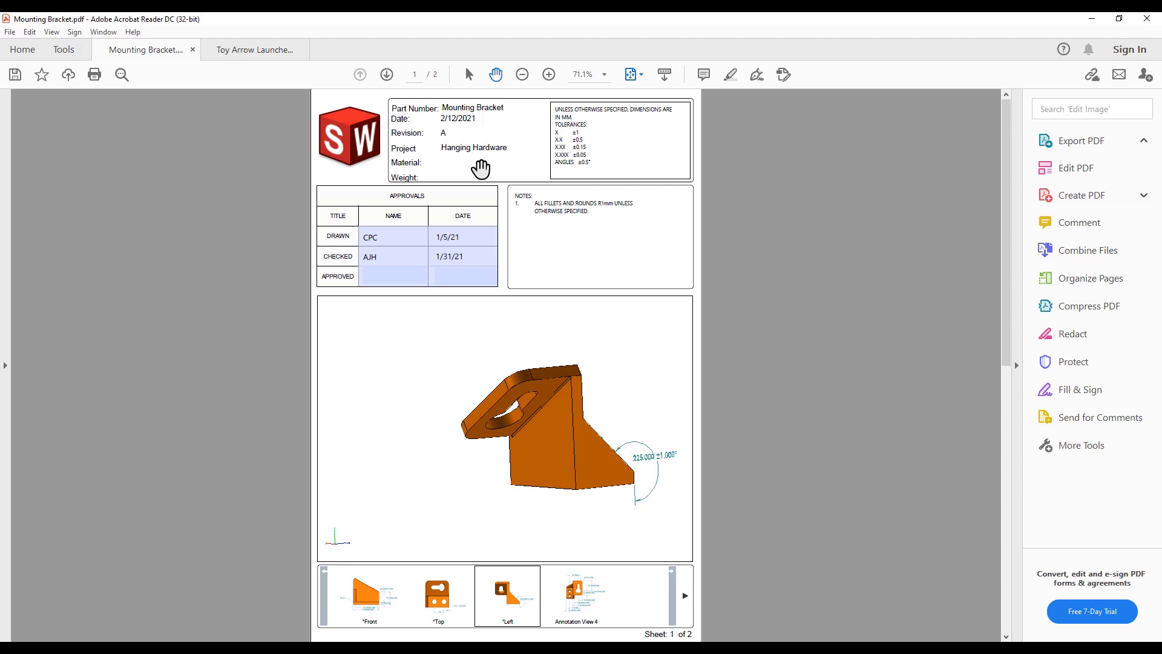
- Highlight the Main Body, Nozzle and Finger Grip through the parts table and exploded view of Toy Arrow Launcher.PDF, and close the reader
left_click(241, 56)
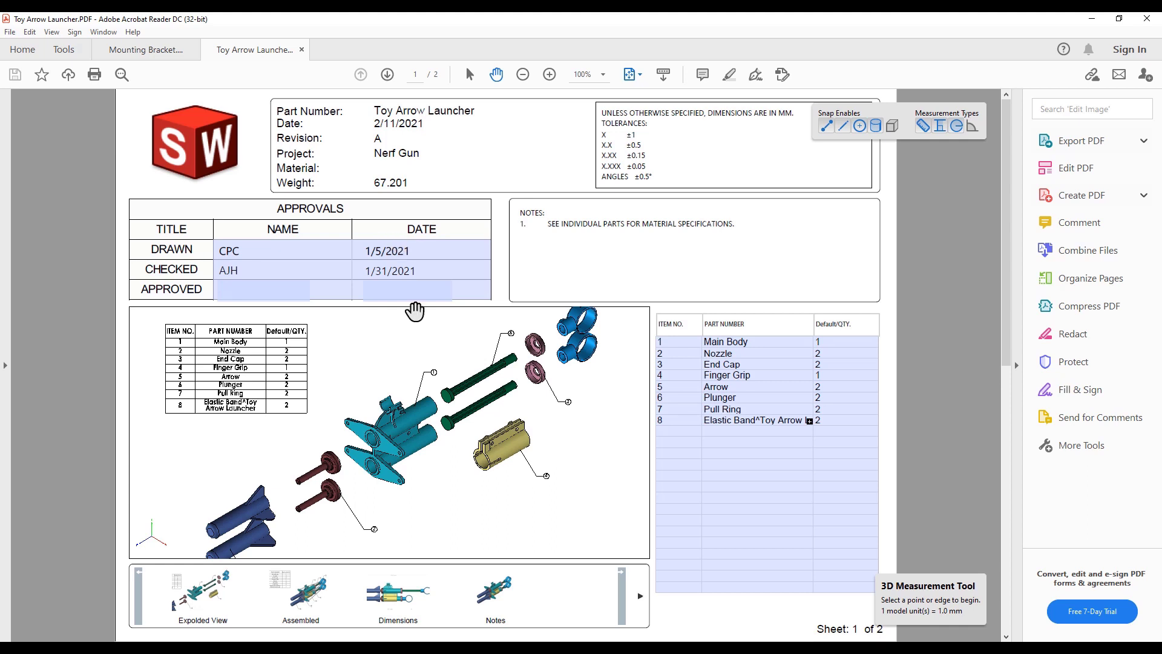
left_click(740, 343)
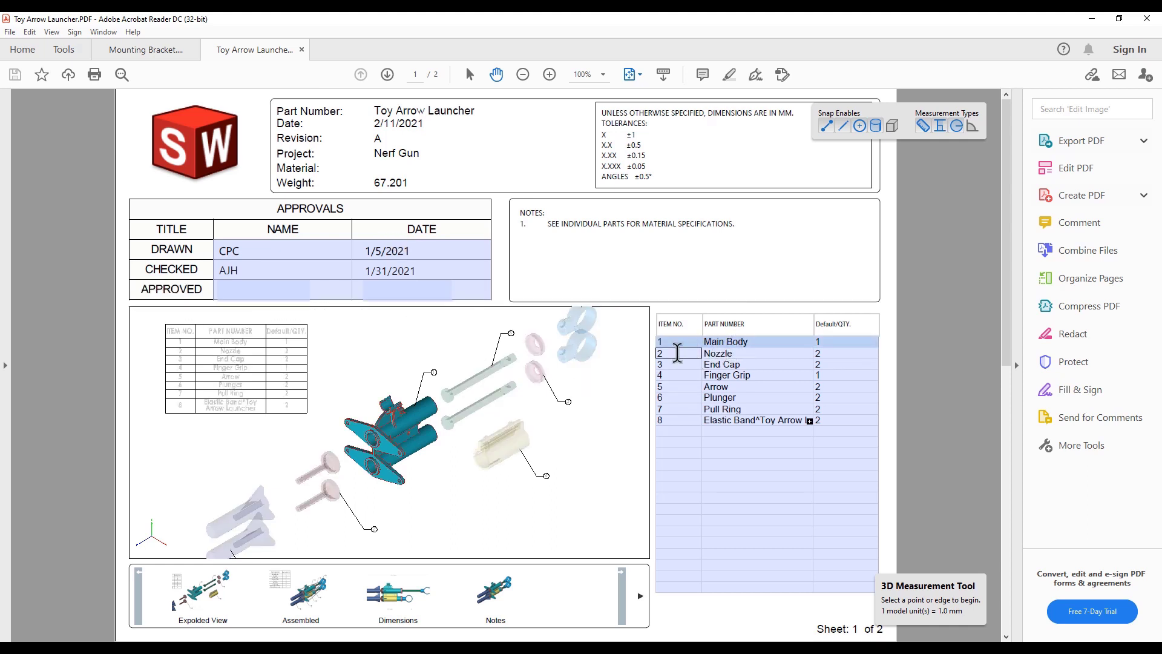
left_click(680, 355)
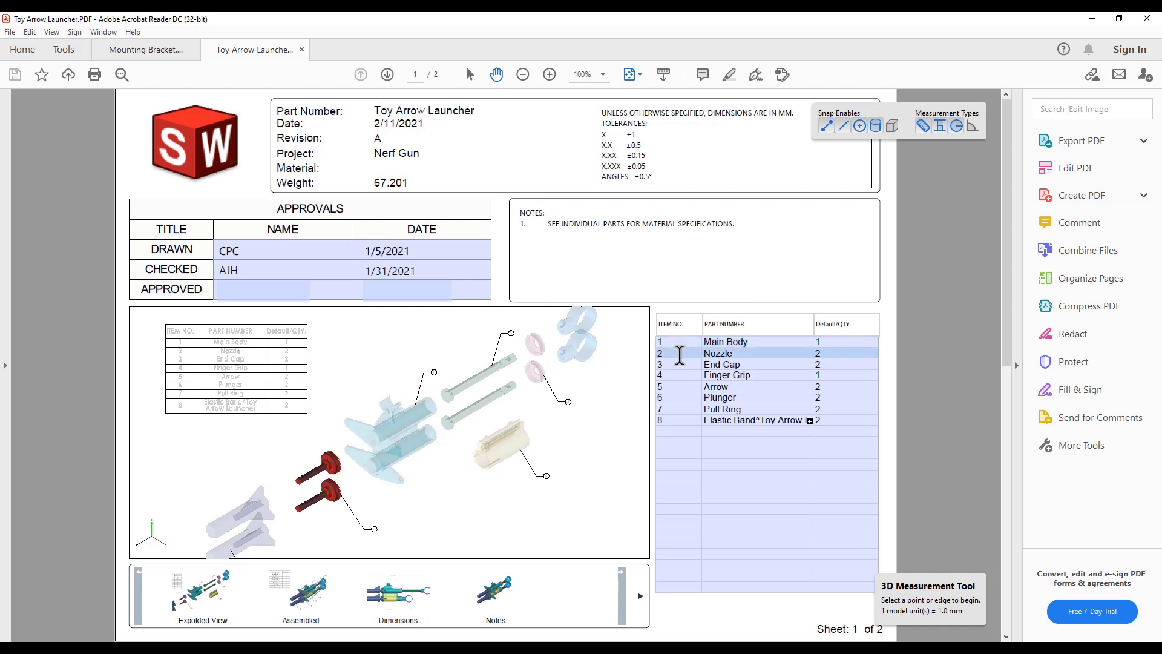
mouse_move(330, 484)
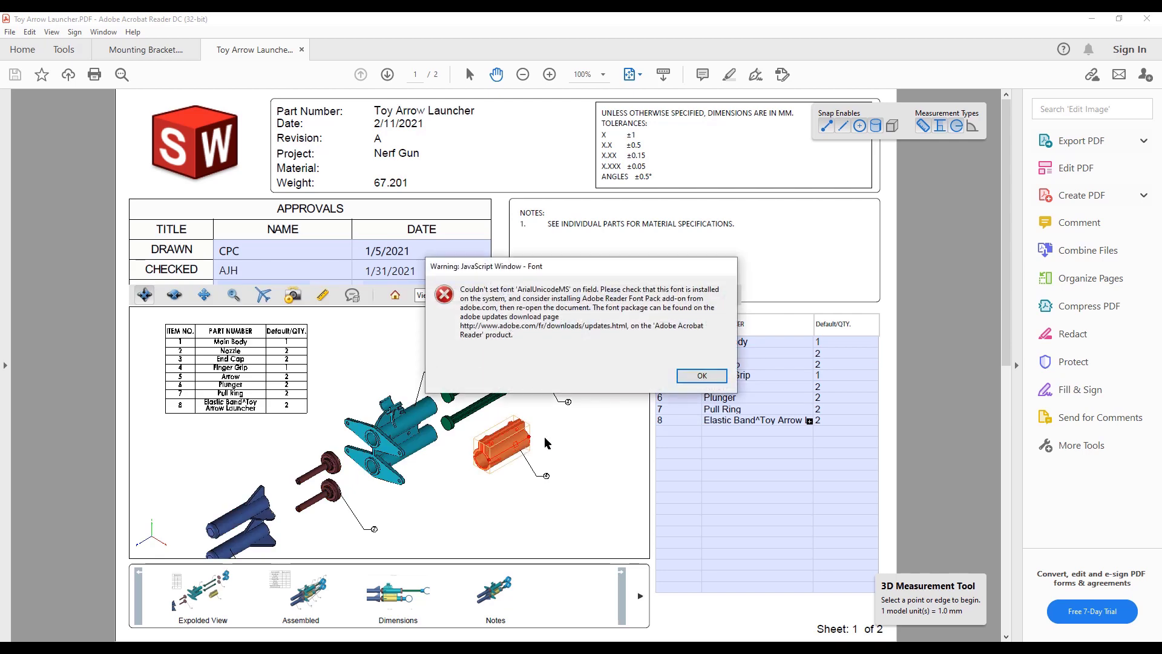
left_click(700, 376)
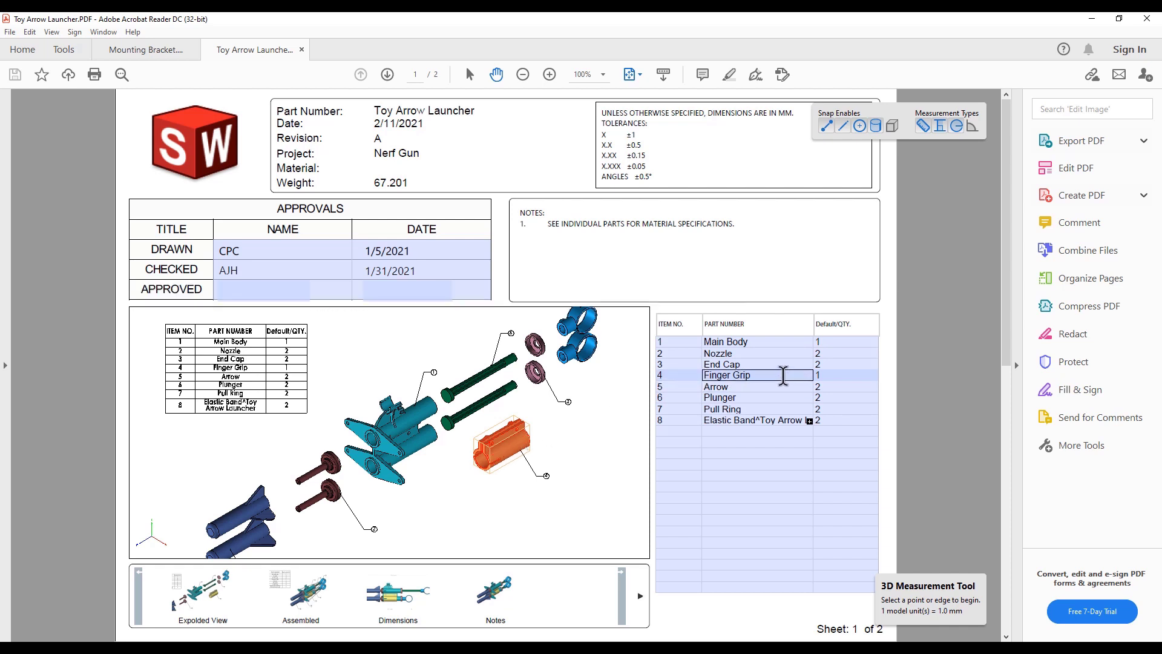
left_click(1146, 20)
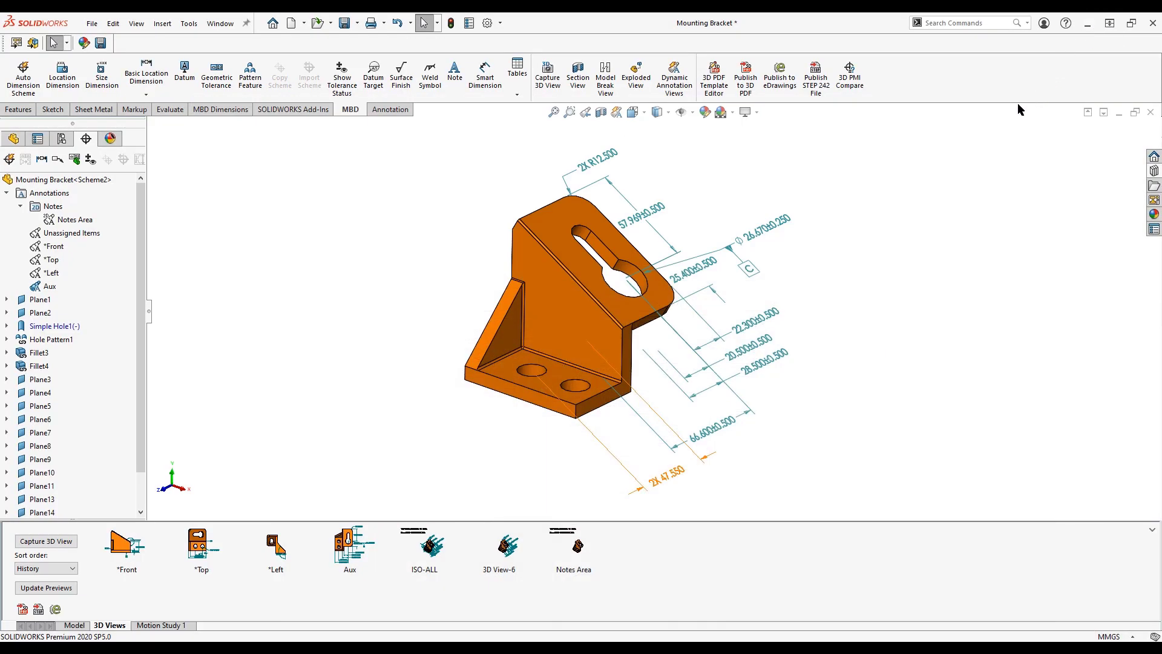
- Publish the bracket's Default configuration to eDrawings with an AP242 STEP file attached
left_click(790, 85)
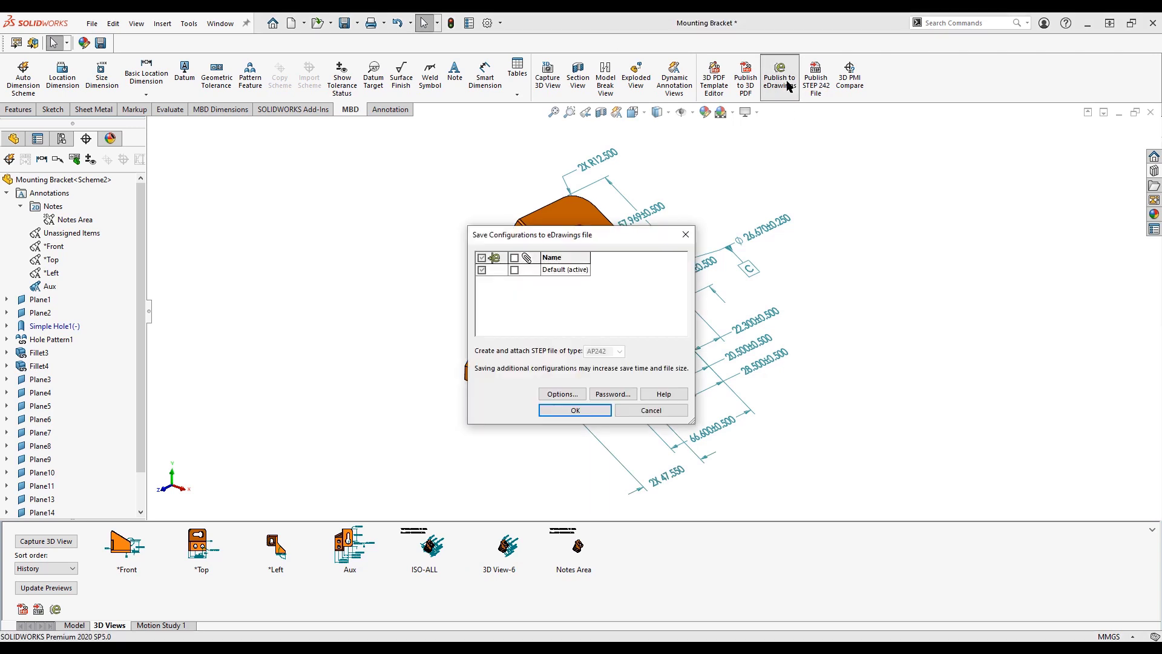
left_click(515, 271)
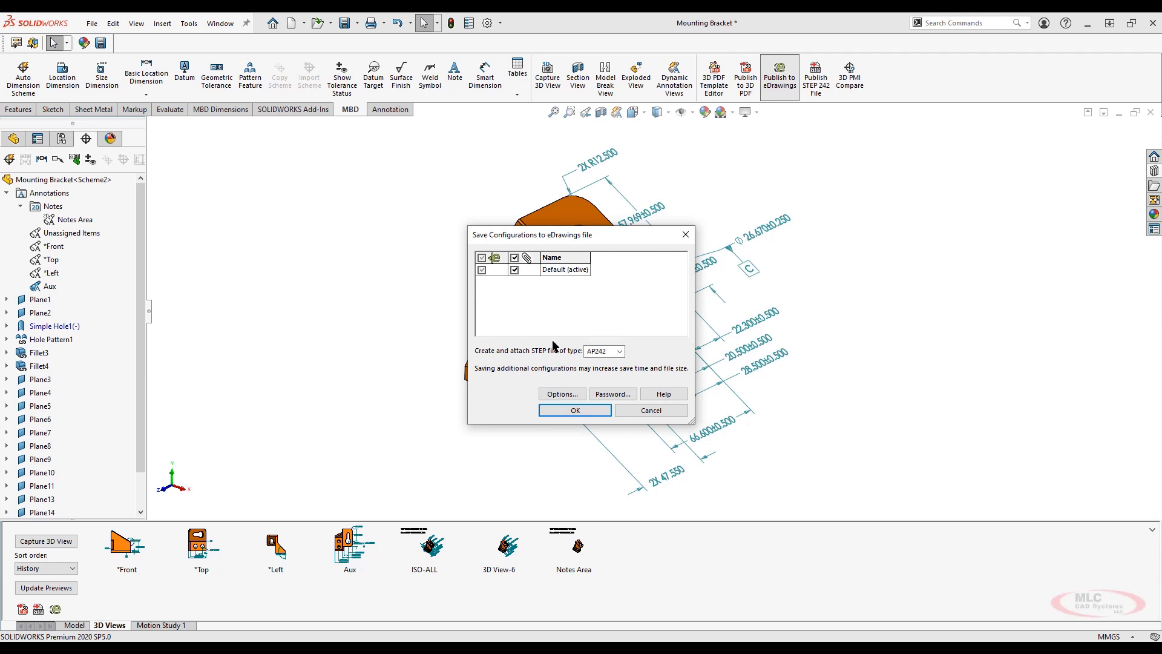
left_click(597, 408)
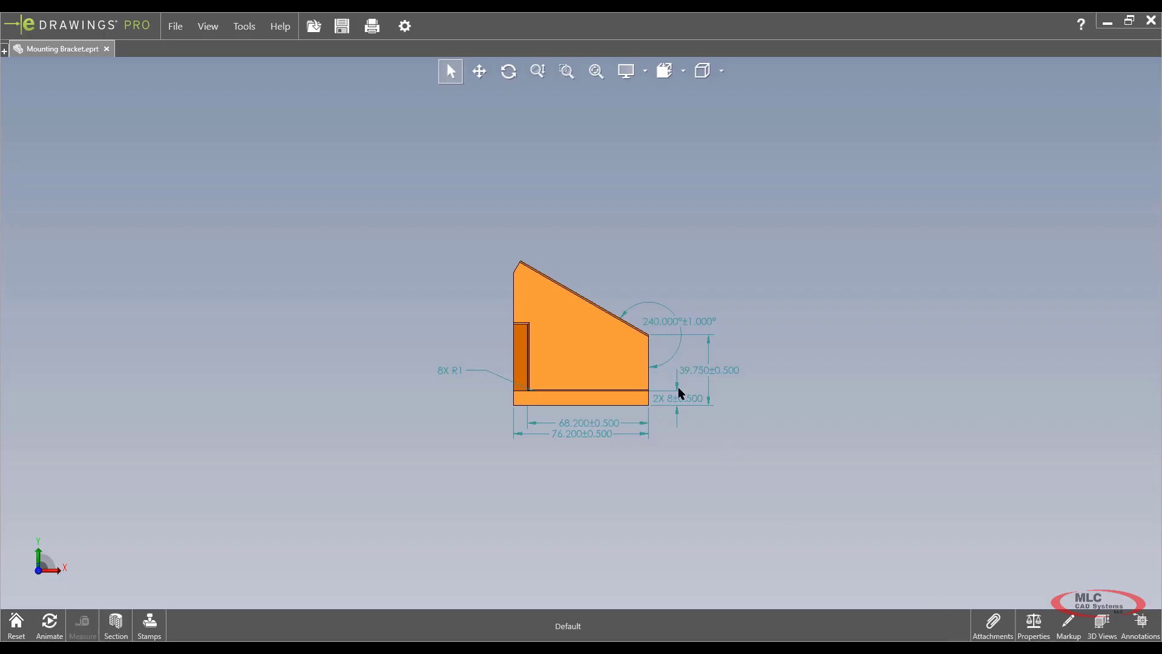
- Examine the bracket and its dimensions in eDrawings from an angled view and highlight the faces tied to the 8X R1 annotation
left_click_drag(586, 359, 440, 414)
middle_click_drag(602, 382, 610, 423)
middle_click_drag(539, 349, 573, 326)
scroll(587, 376, "down", 3)
middle_click_drag(588, 376, 591, 398)
left_click(353, 335)
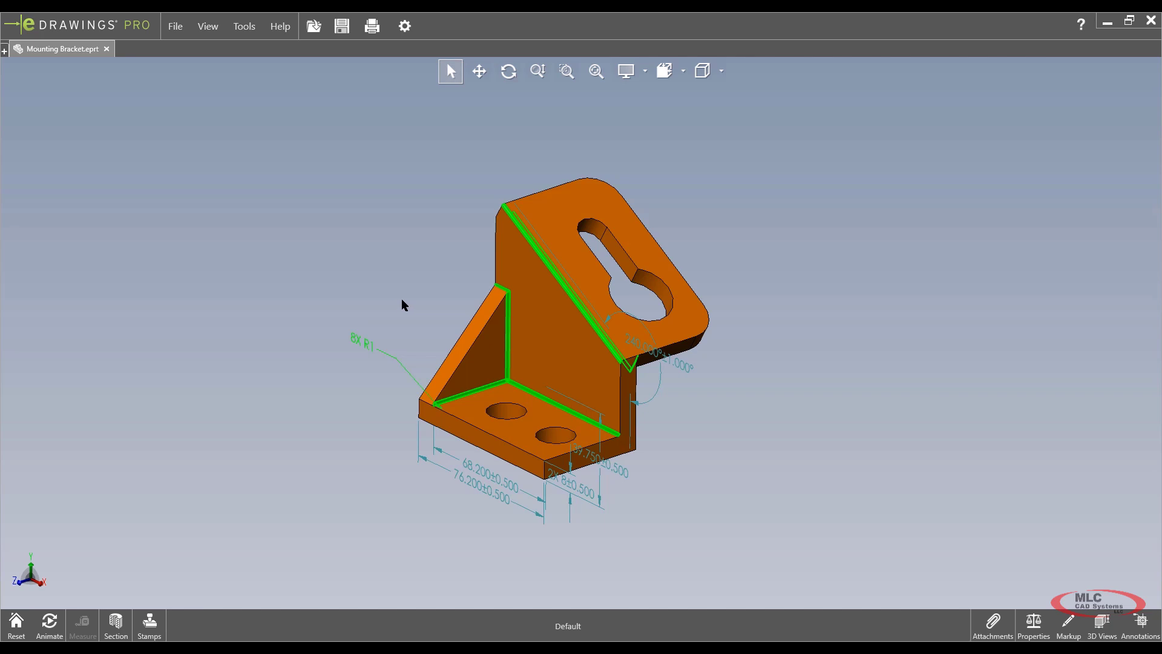
scroll(508, 407, "down", 2)
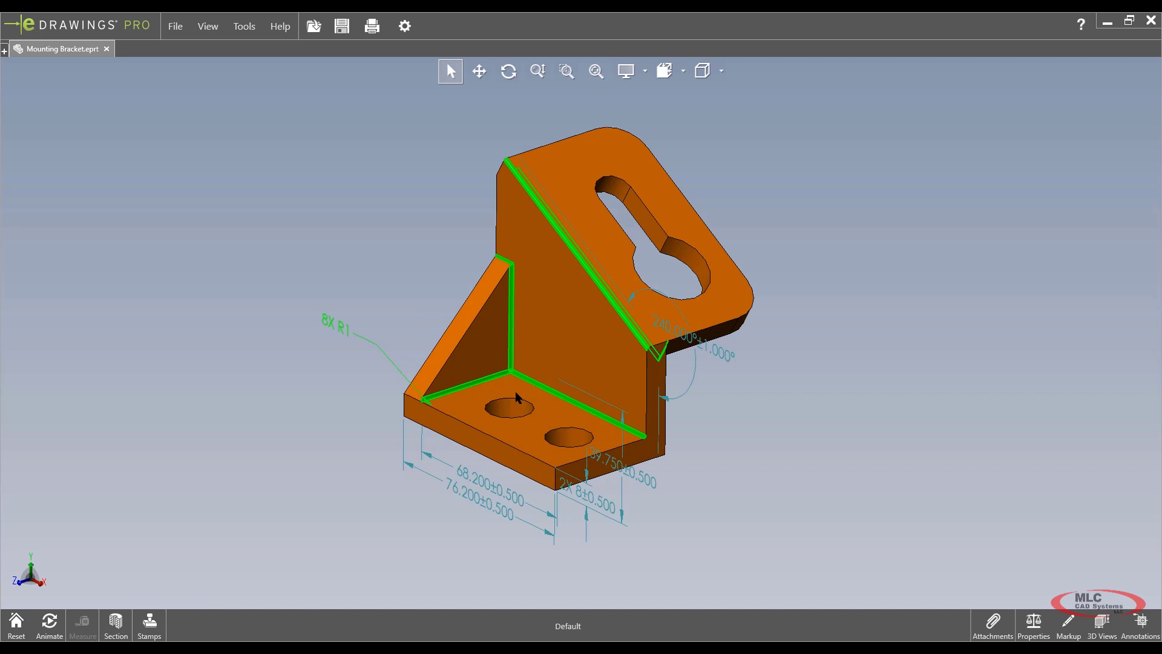
mouse_move(560, 386)
middle_mouse_down()
mouse_move(562, 409)
mouse_move(554, 377)
middle_mouse_up()
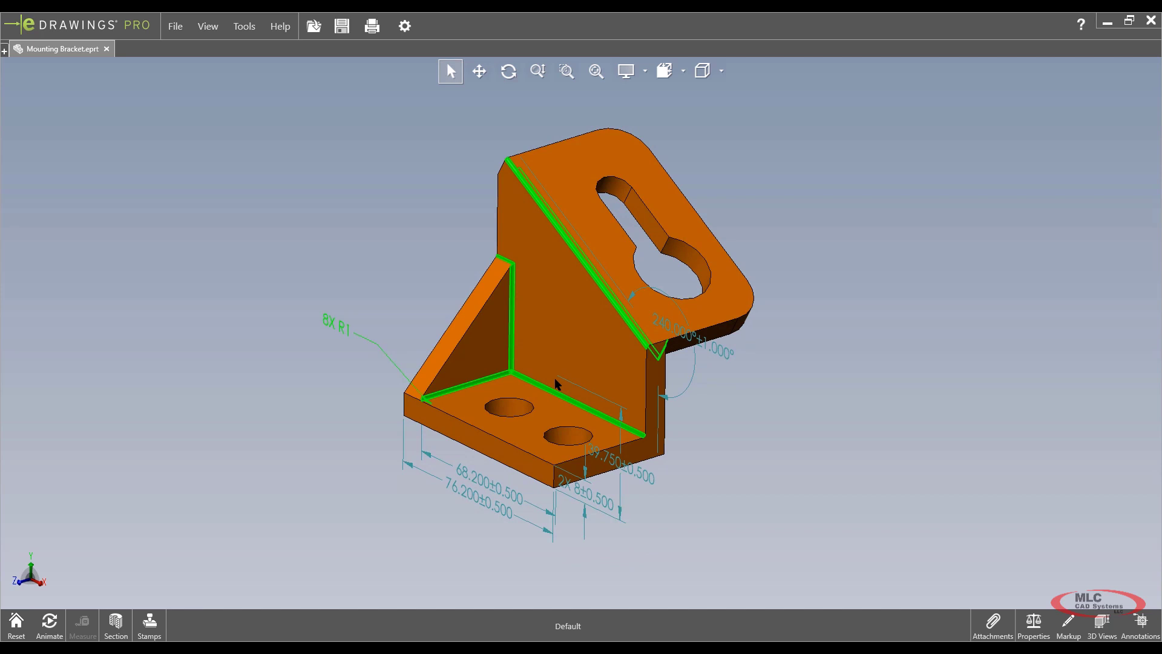
- Highlight the bracket faces tied to the 2X 8 thickness dimension and look up the part's mass properties
left_click(593, 491)
mouse_move(546, 491)
middle_mouse_down()
mouse_move(547, 412)
mouse_move(548, 487)
middle_mouse_up()
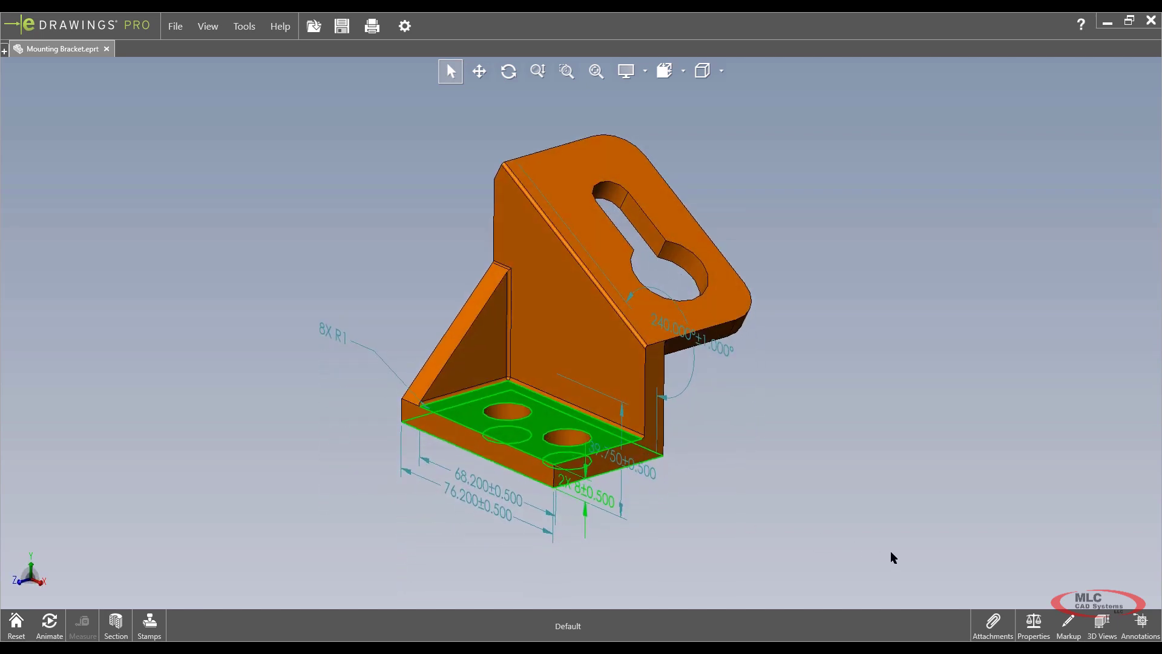
left_click(1034, 624)
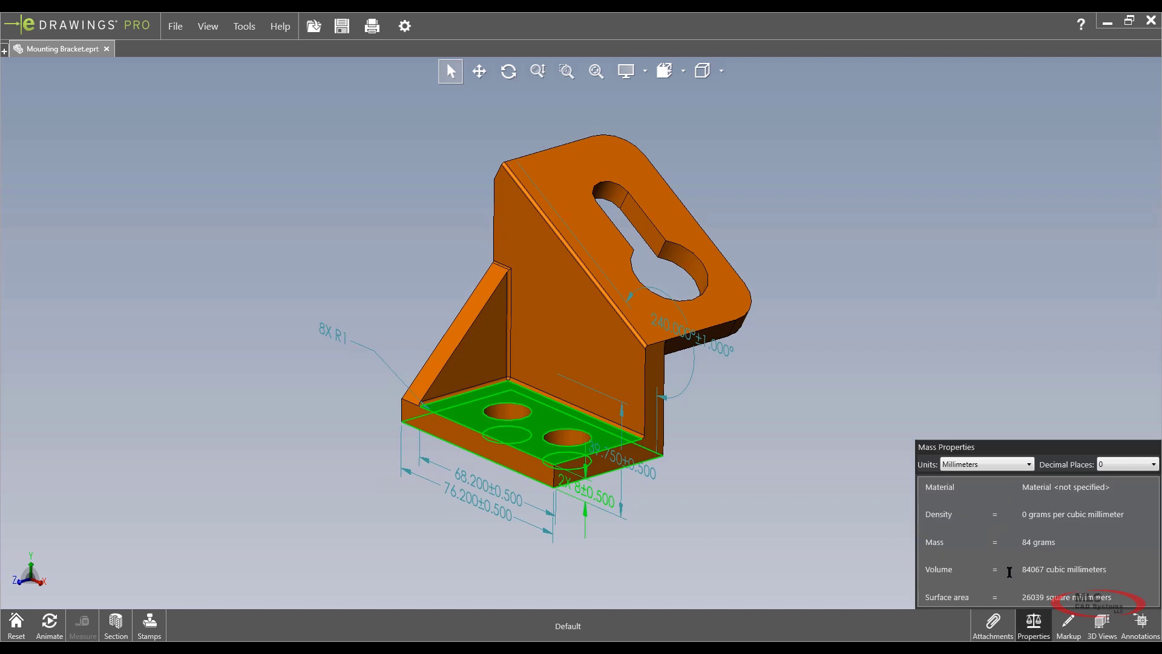
left_click(1033, 623)
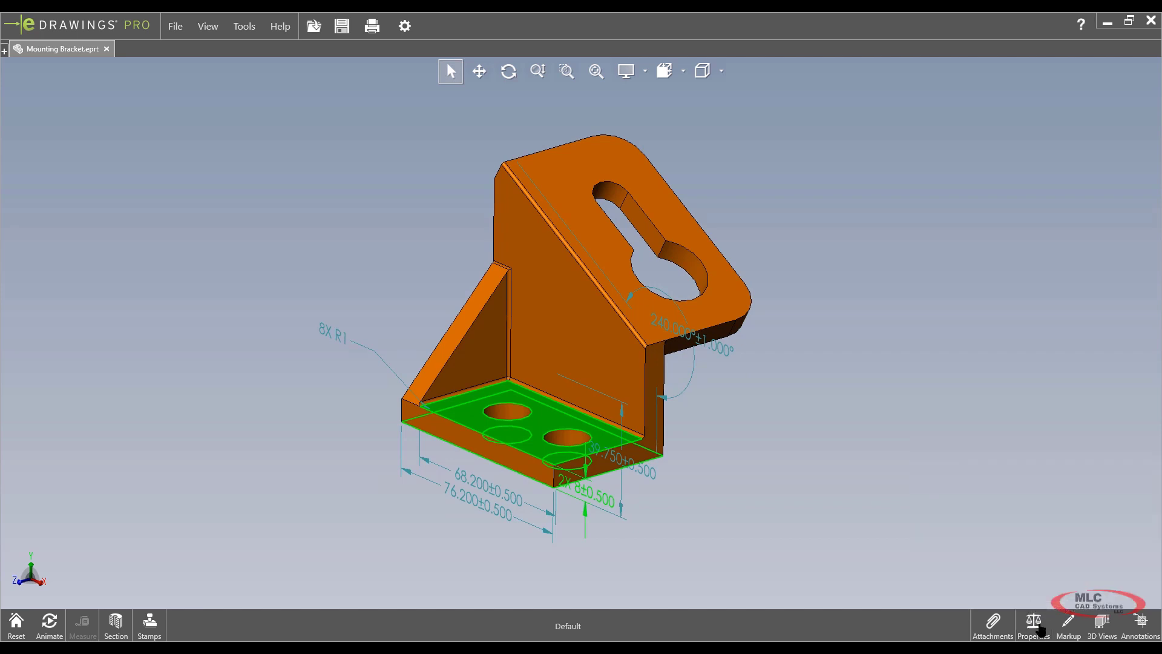
- Review the bracket's captured 3D views ISO, Notes Area, *Left and *Top one after another
left_click(1101, 624)
left_click(307, 582)
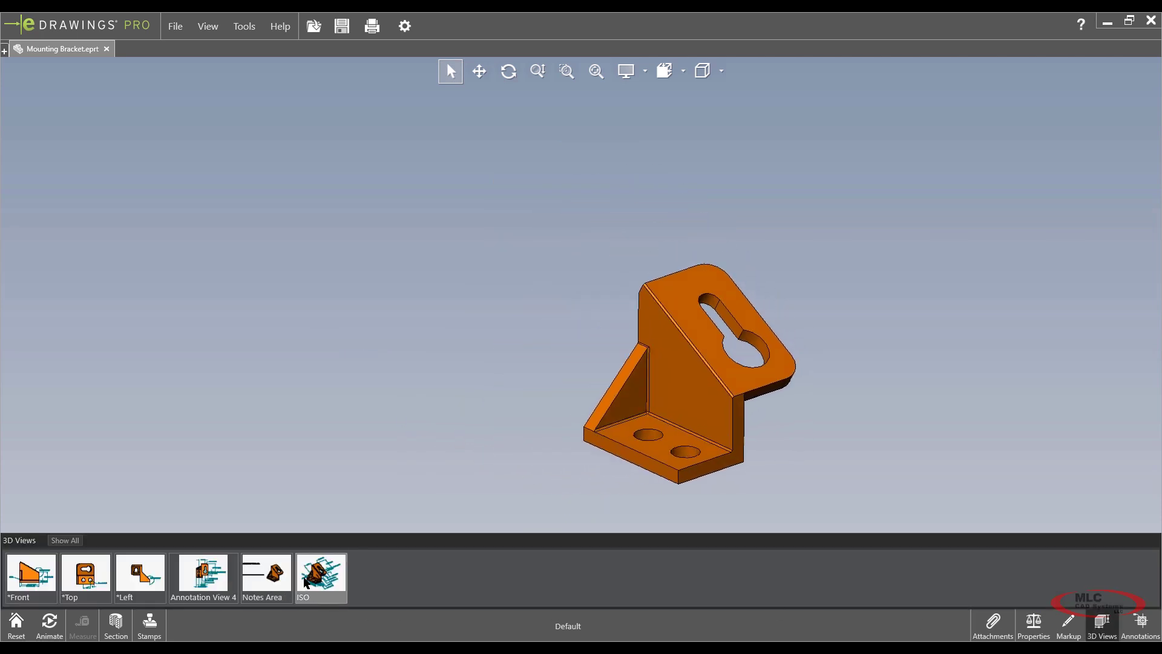
left_click(266, 578)
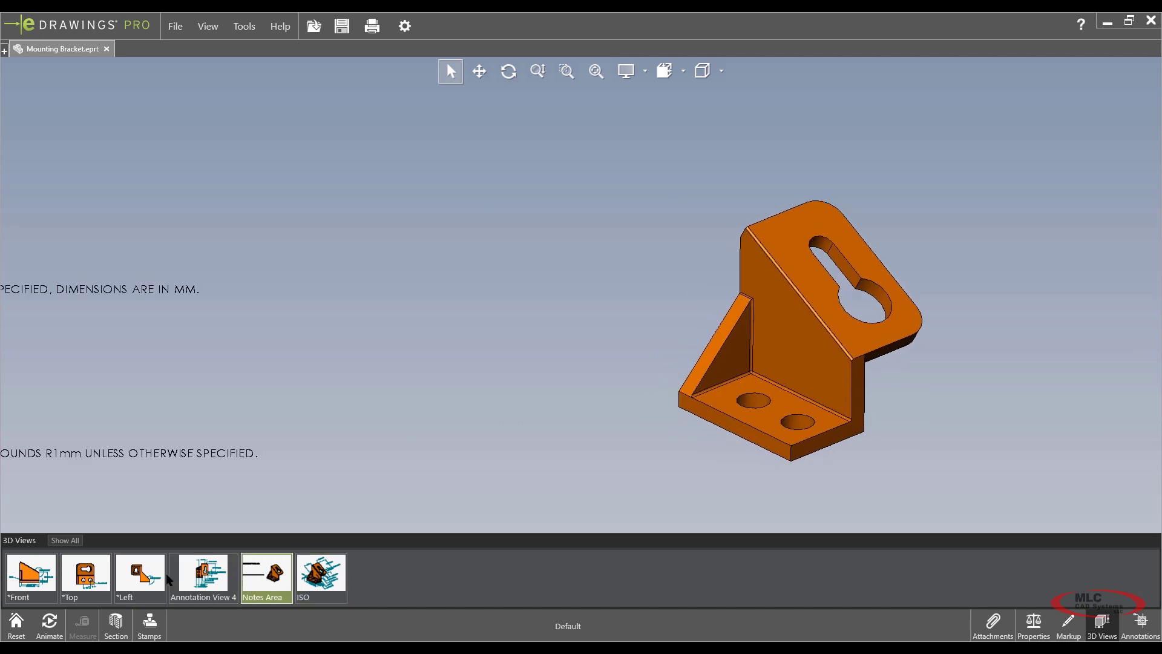
left_click(133, 576)
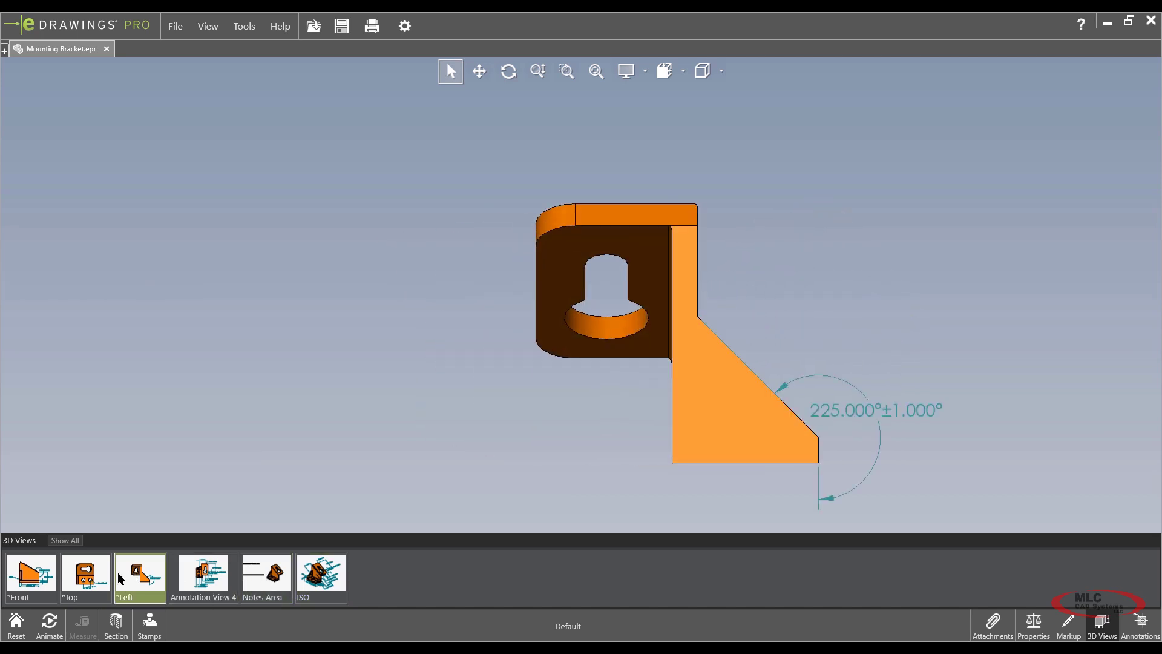
left_click(86, 575)
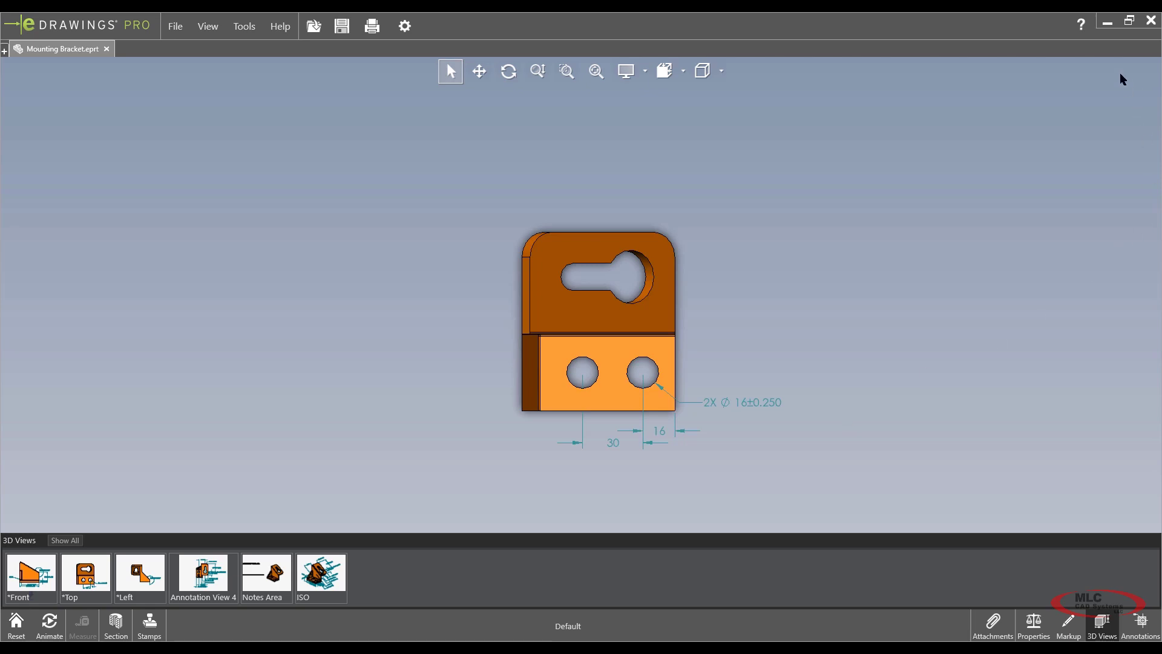
- Switch to the Mounting Bracket model in SOLIDWORKS and display the dimensions of Sketch1 under Boss-Extrude1
left_click(1107, 24)
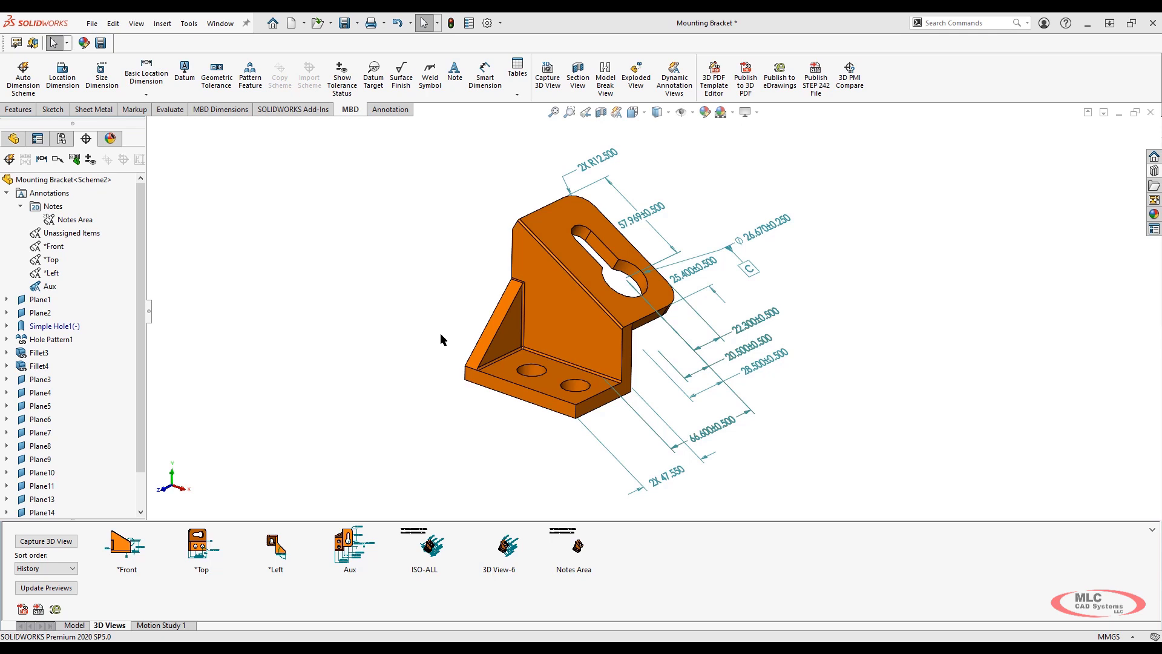
left_click(77, 625)
scroll(623, 477, "down", 2)
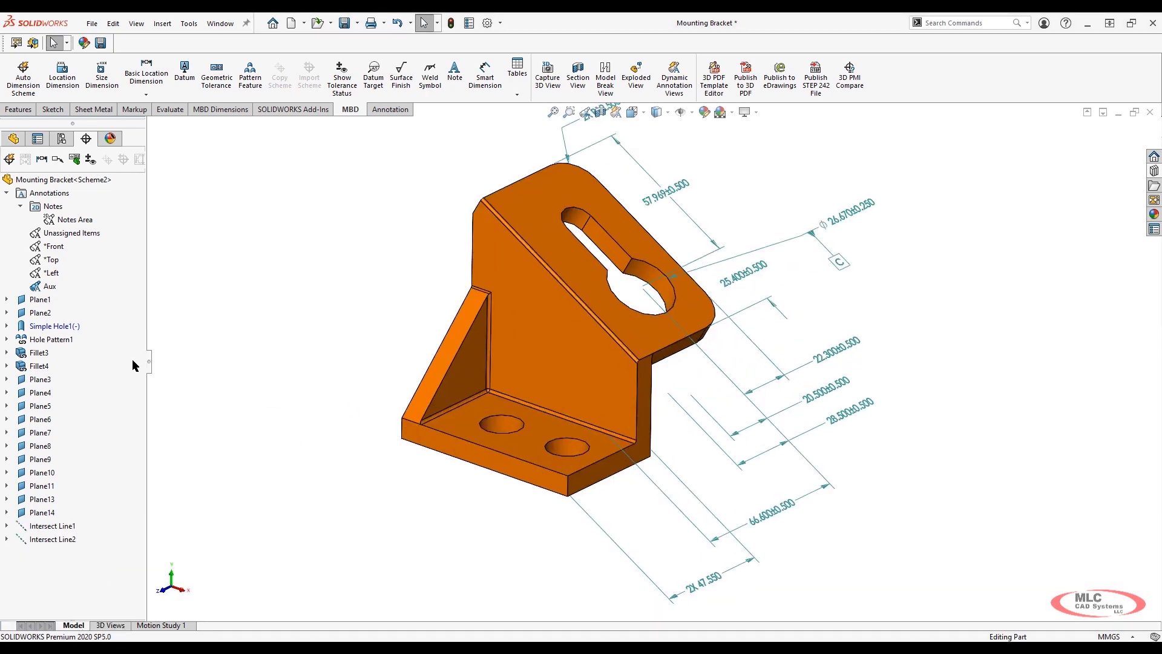
left_click(13, 138)
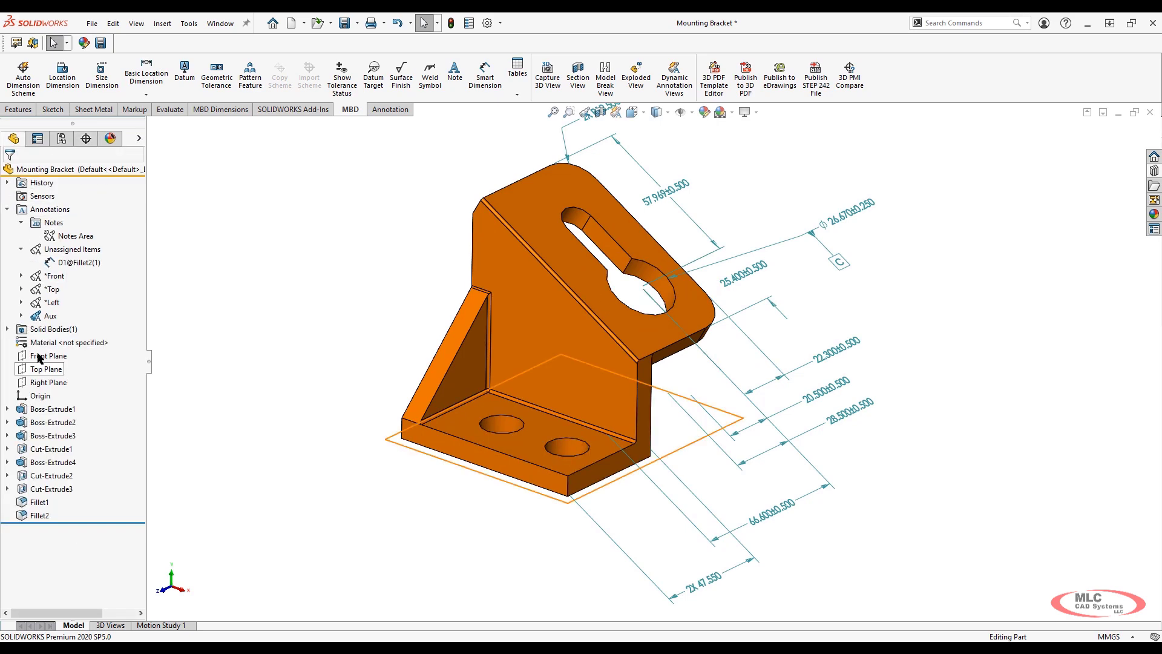
left_click(42, 409)
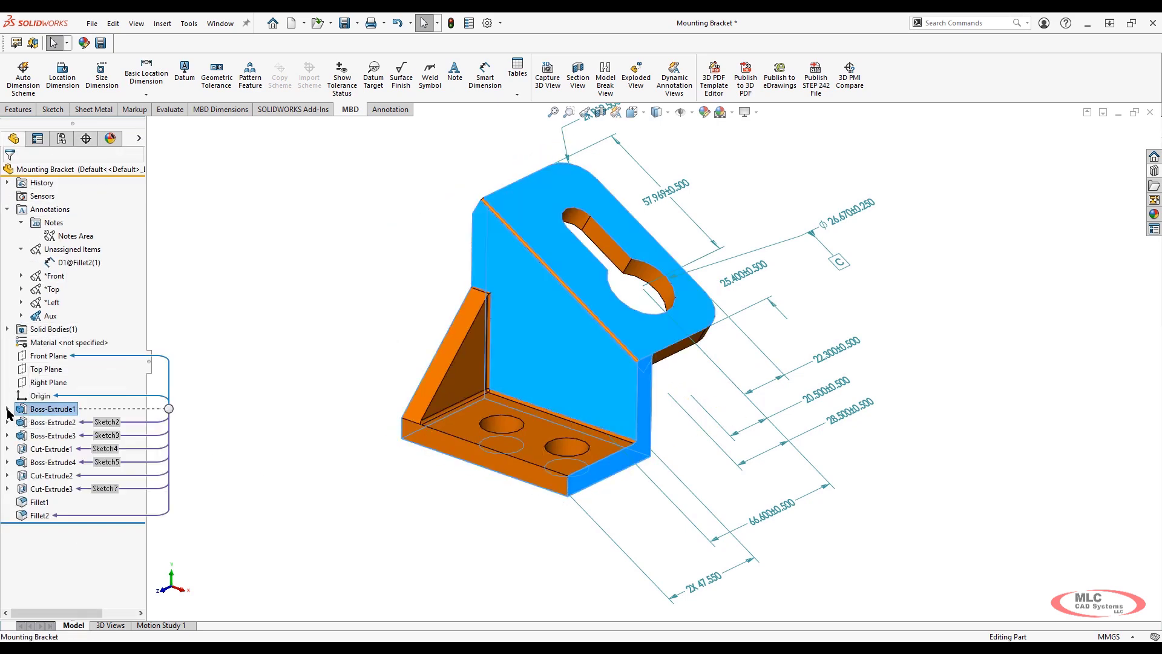
left_click(7, 409)
left_click(54, 423)
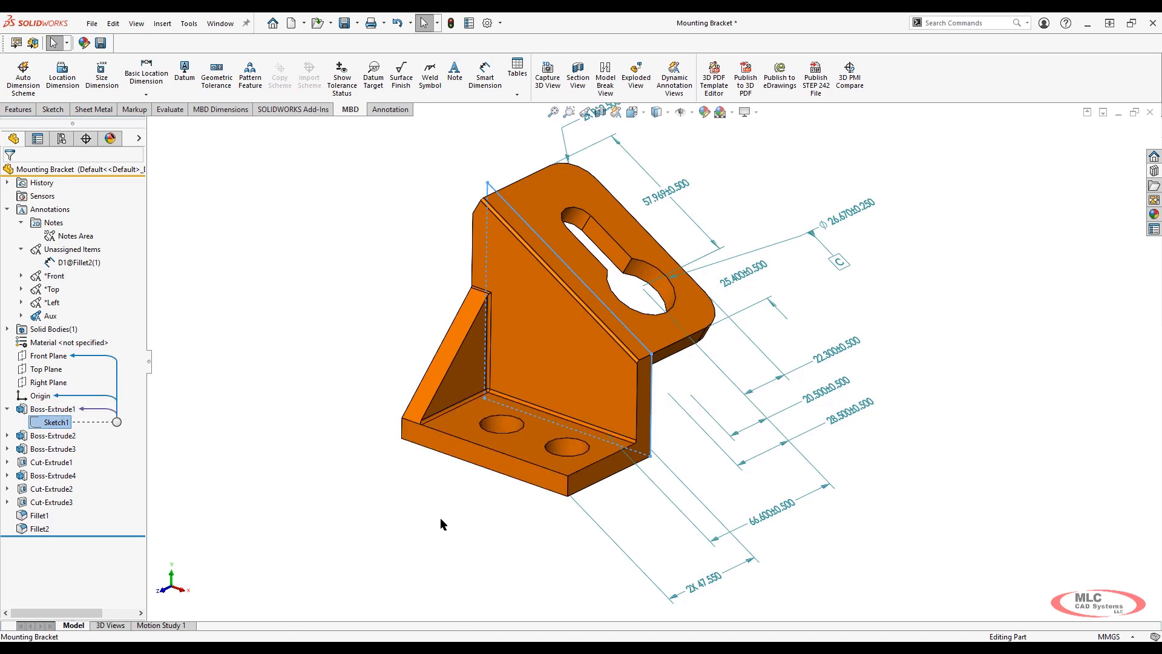
double_click(57, 421)
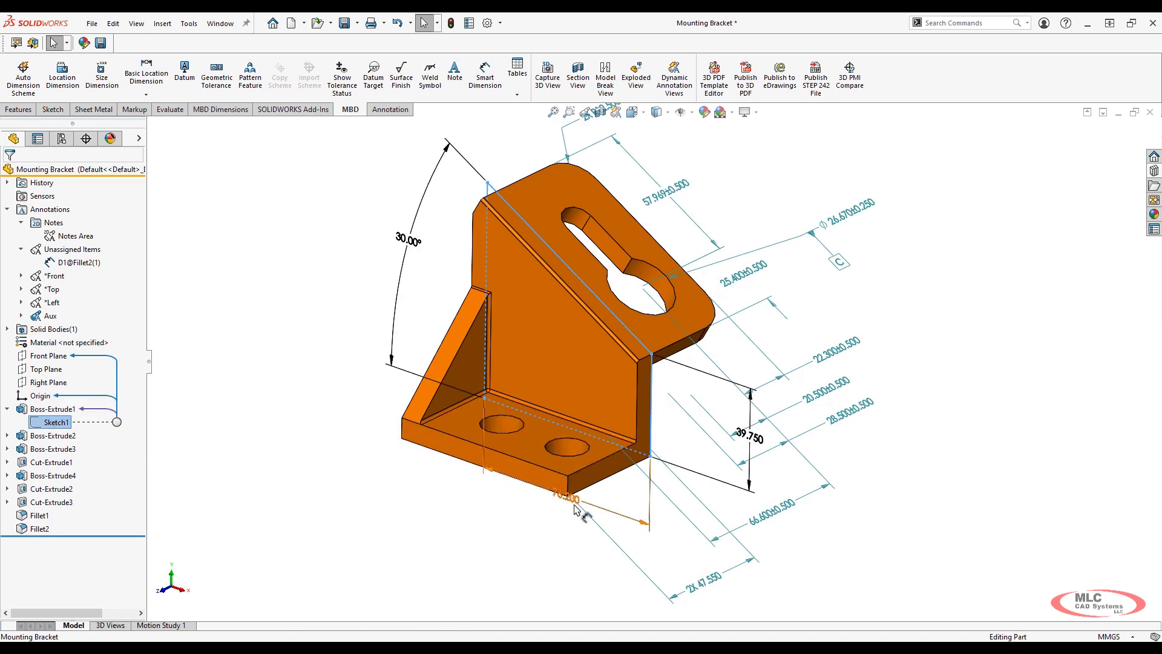
- Move Sketch1's horizontal length dimension clear below the bracket, set it to 70 mm and rebuild the part
left_click_drag(568, 531, 558, 555)
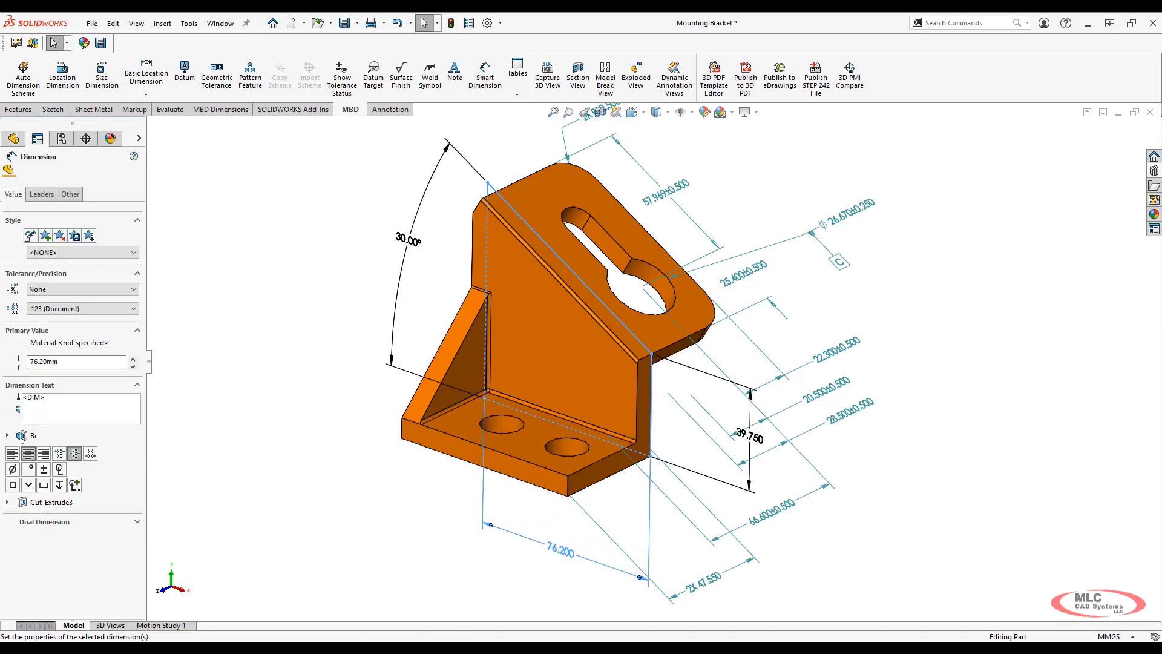
double_click(558, 553)
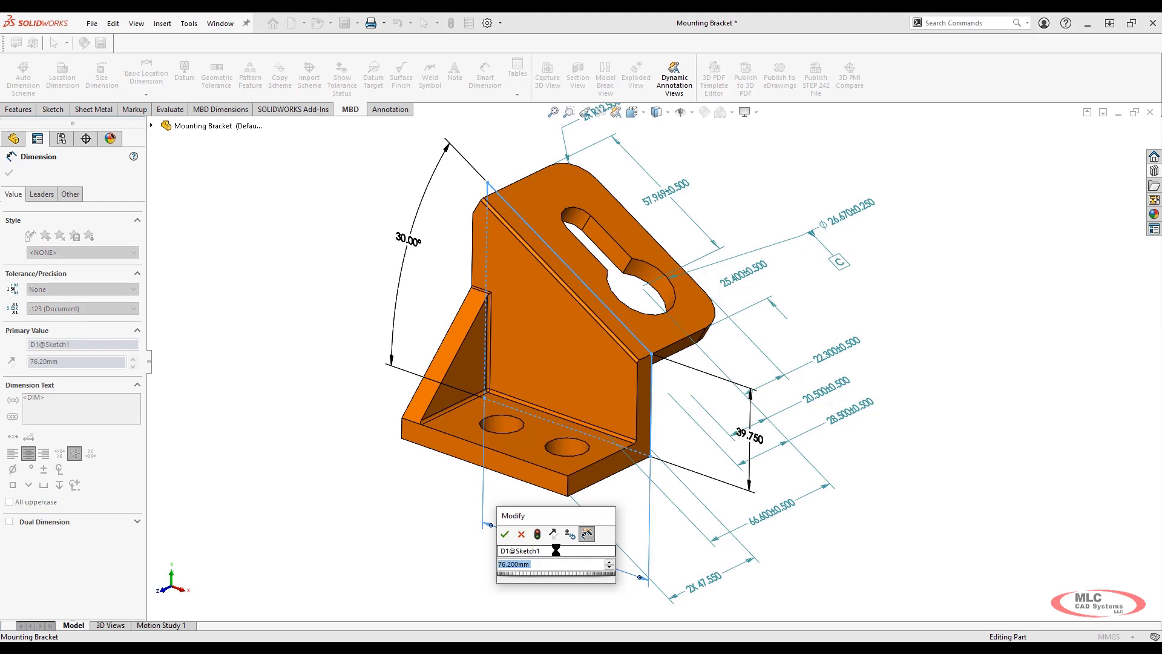
type("70")
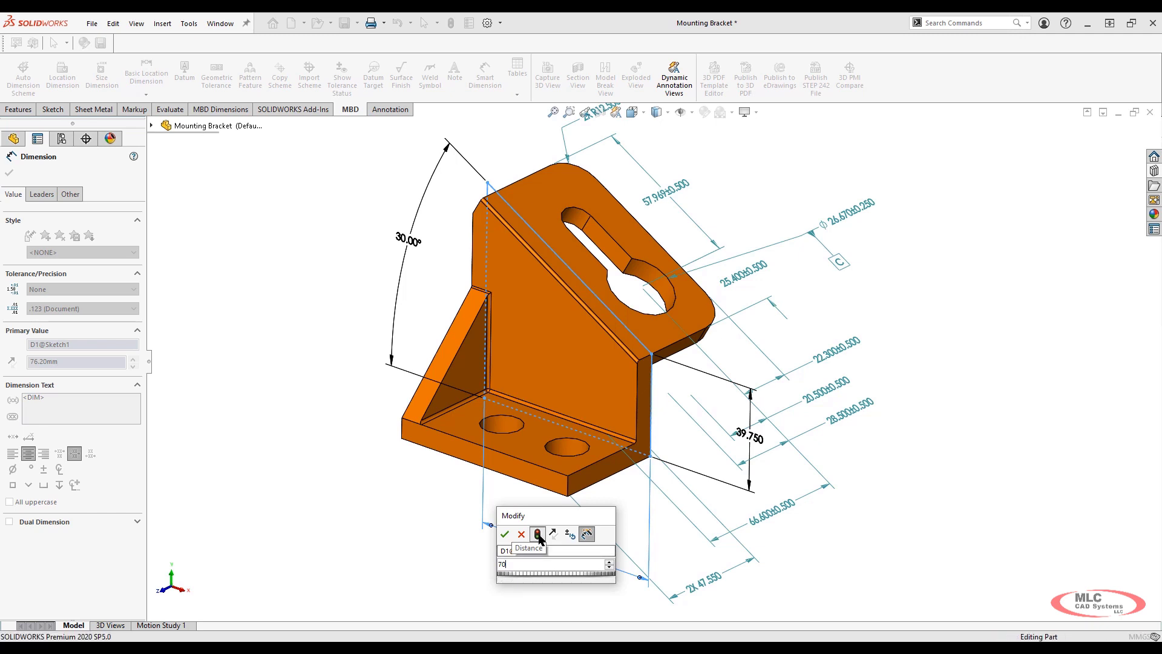
left_click(538, 535)
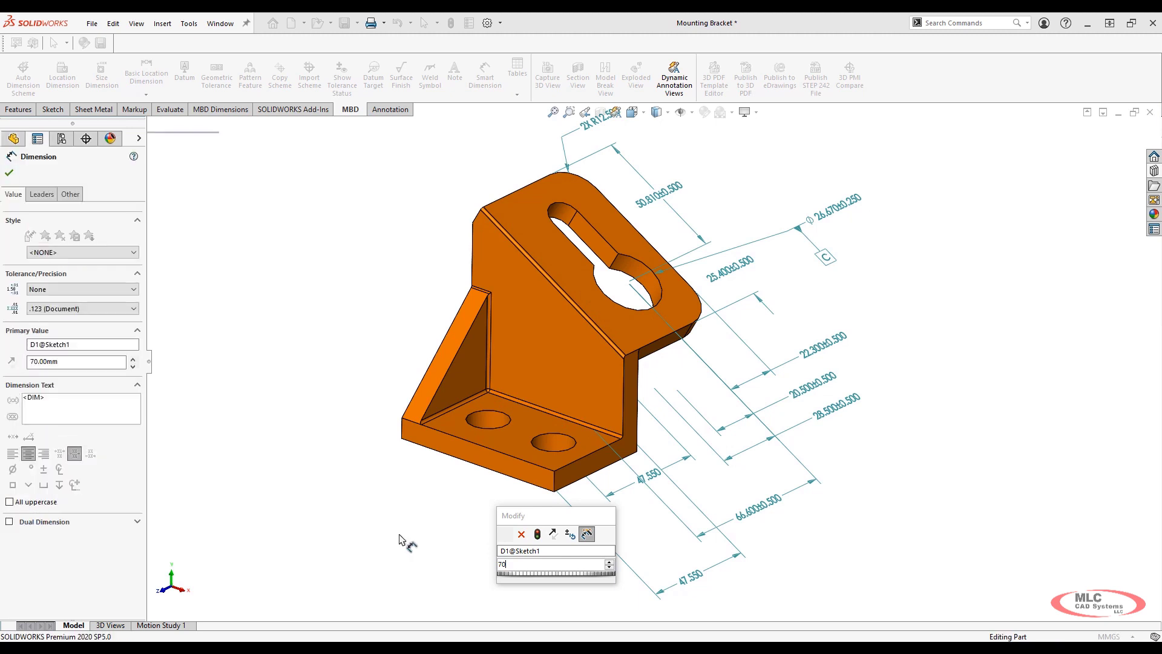
- Activate the *Top 3D view and place the overall width dimension slightly farther below the bracket
left_click(110, 625)
double_click(185, 548)
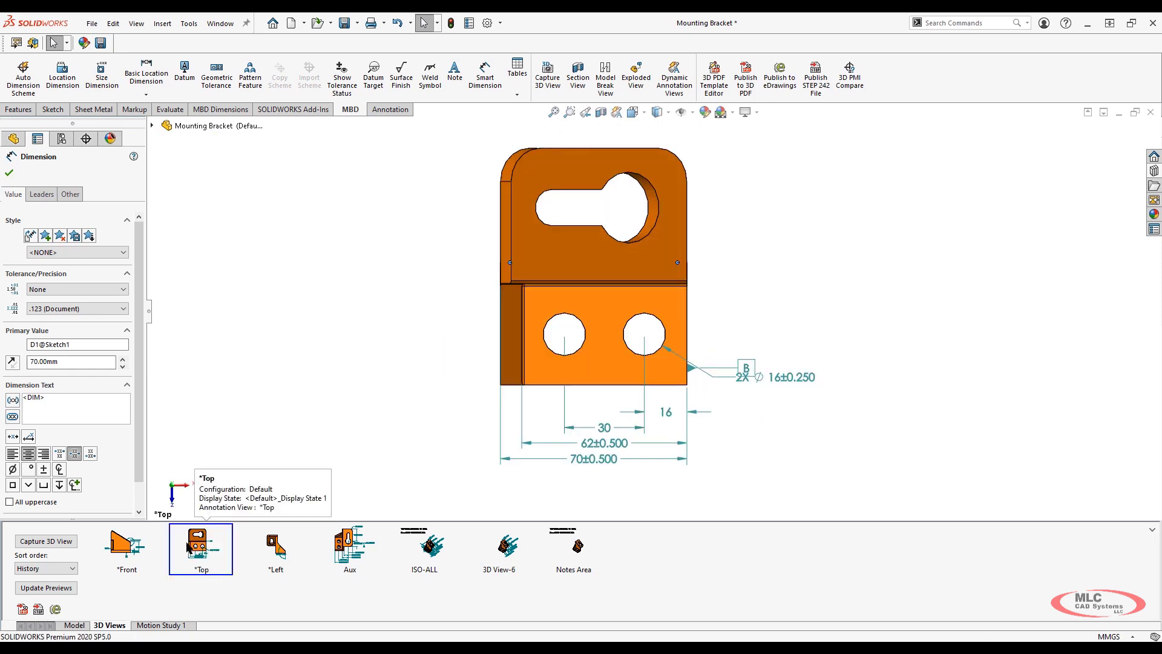
mouse_move(592, 462)
left_mouse_down()
mouse_move(592, 482)
mouse_move(592, 468)
left_mouse_up()
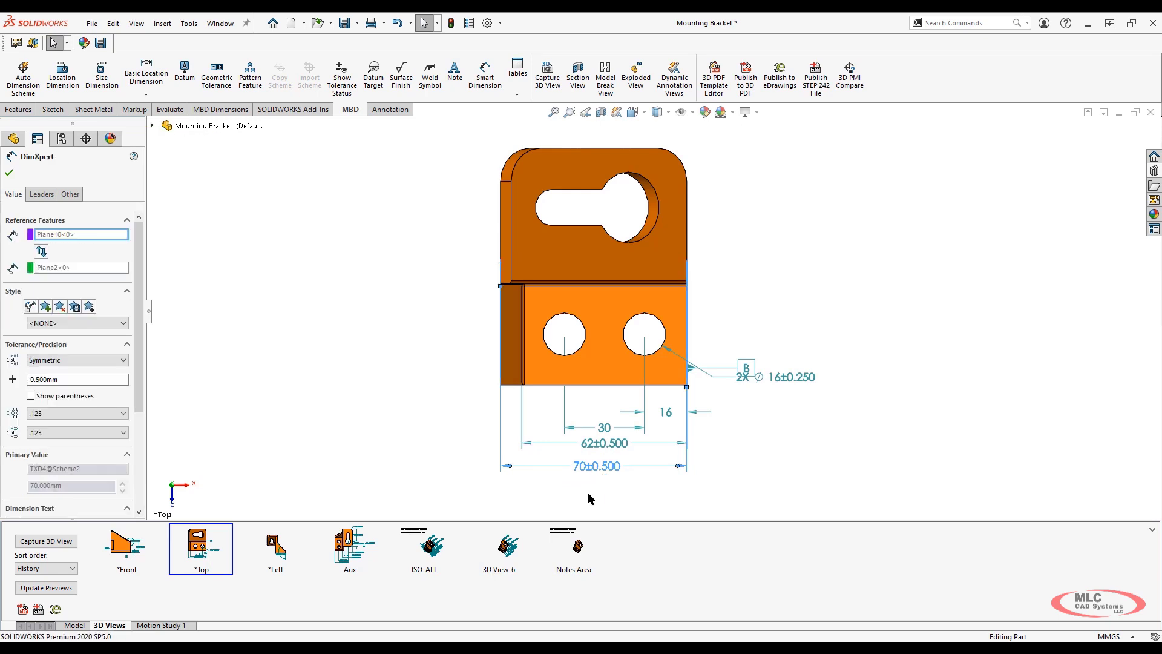
left_click(588, 494)
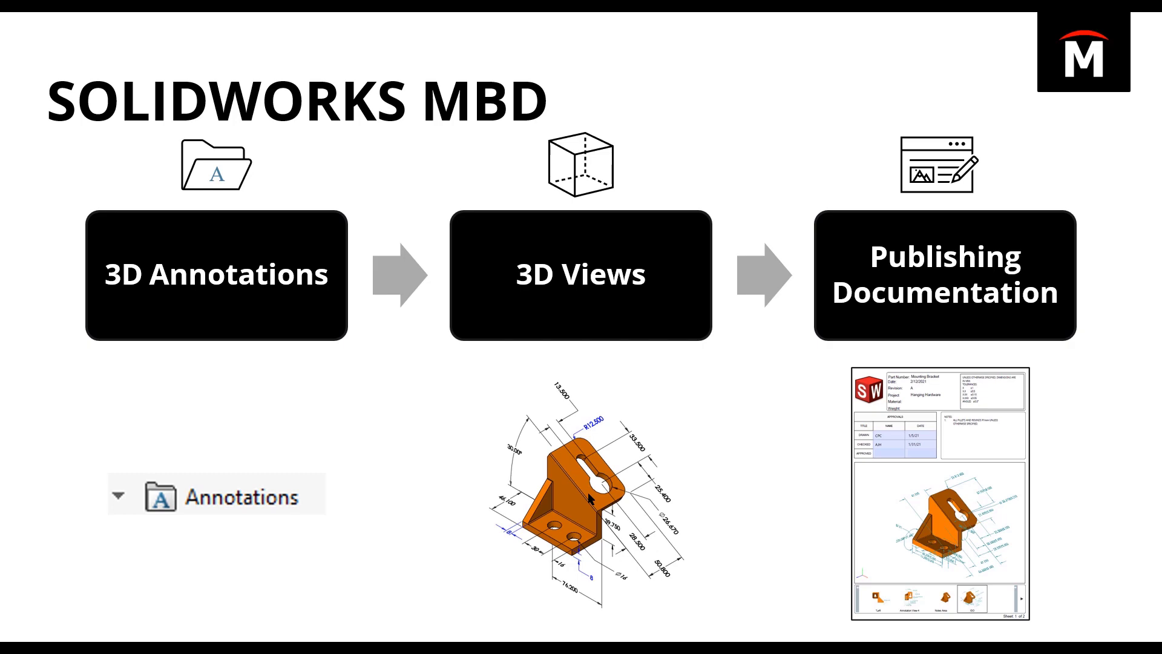
left_click(588, 493)
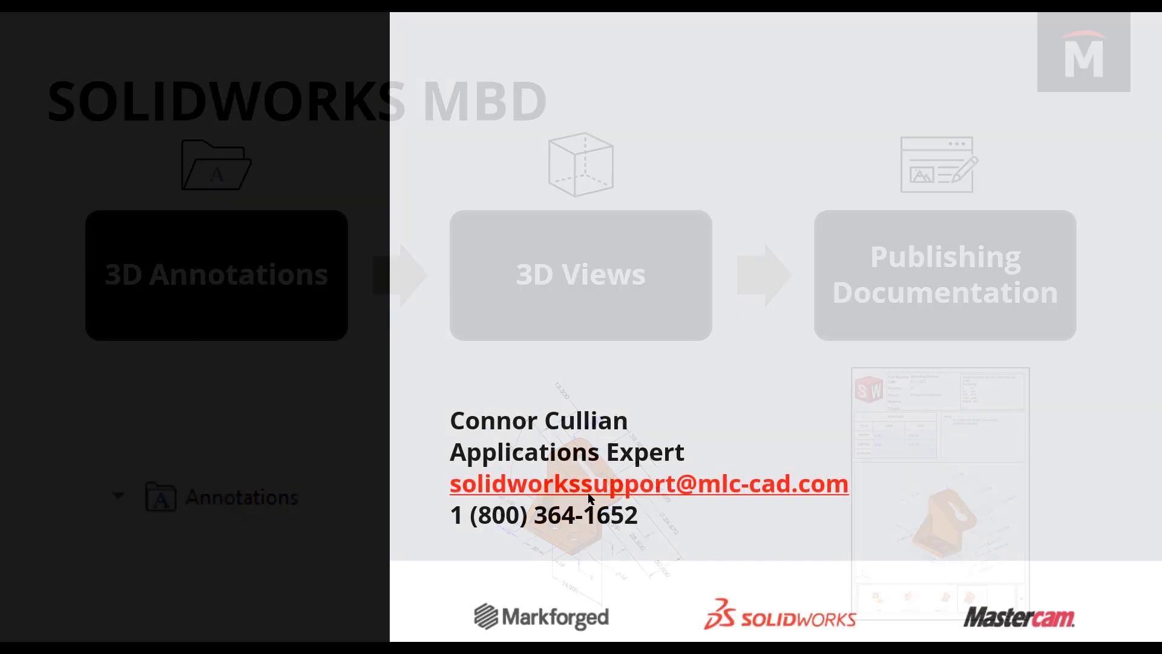